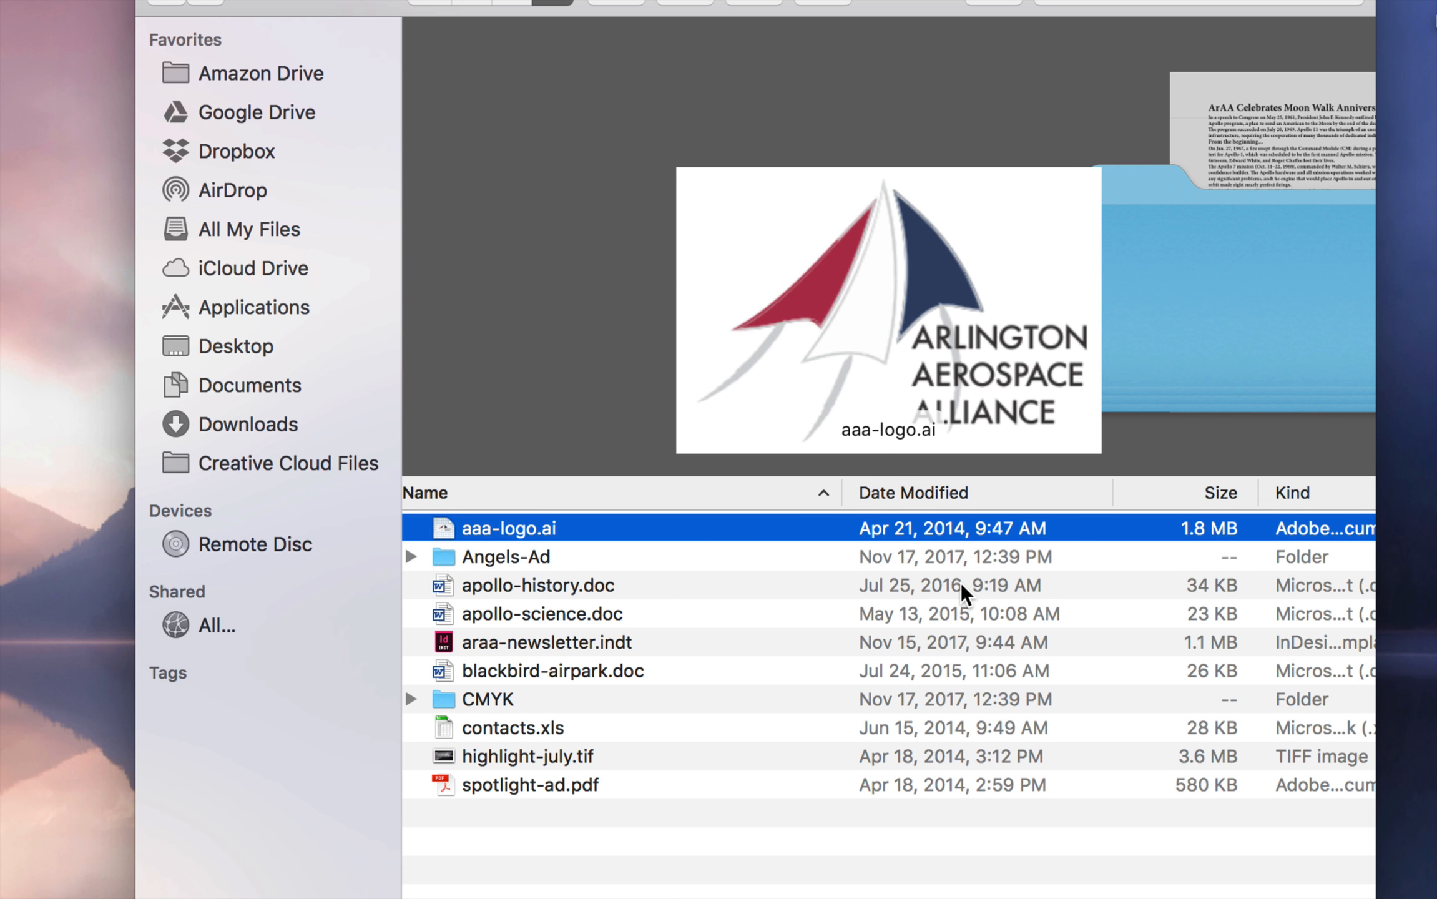
- Switch to InDesign and open araa-newsletter.indt as the original template, without updating its links or replacing missing fonts yet
click(663, 643)
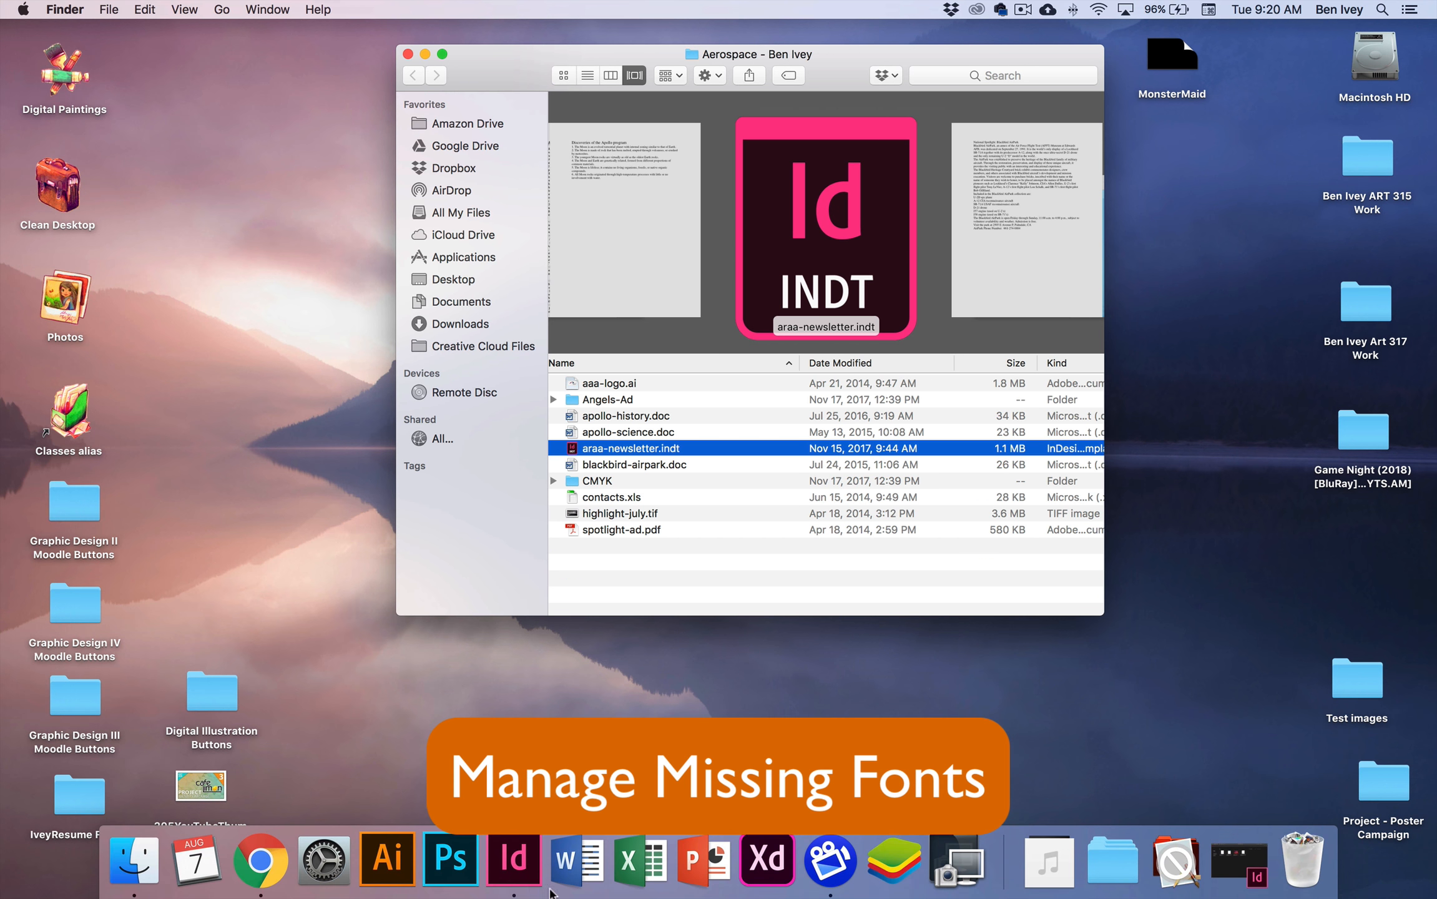
click(503, 871)
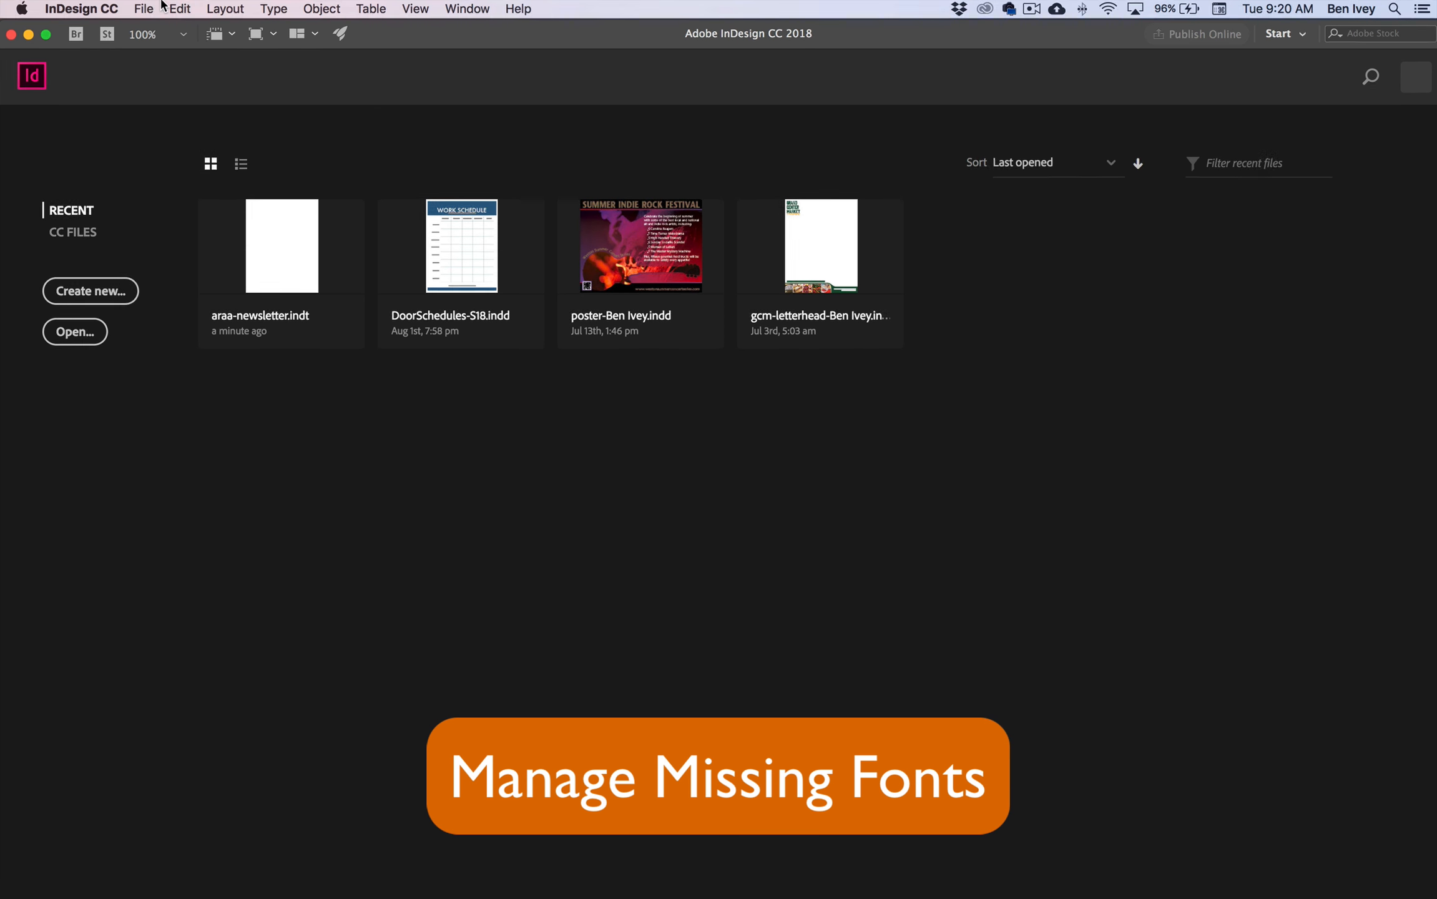
click(144, 9)
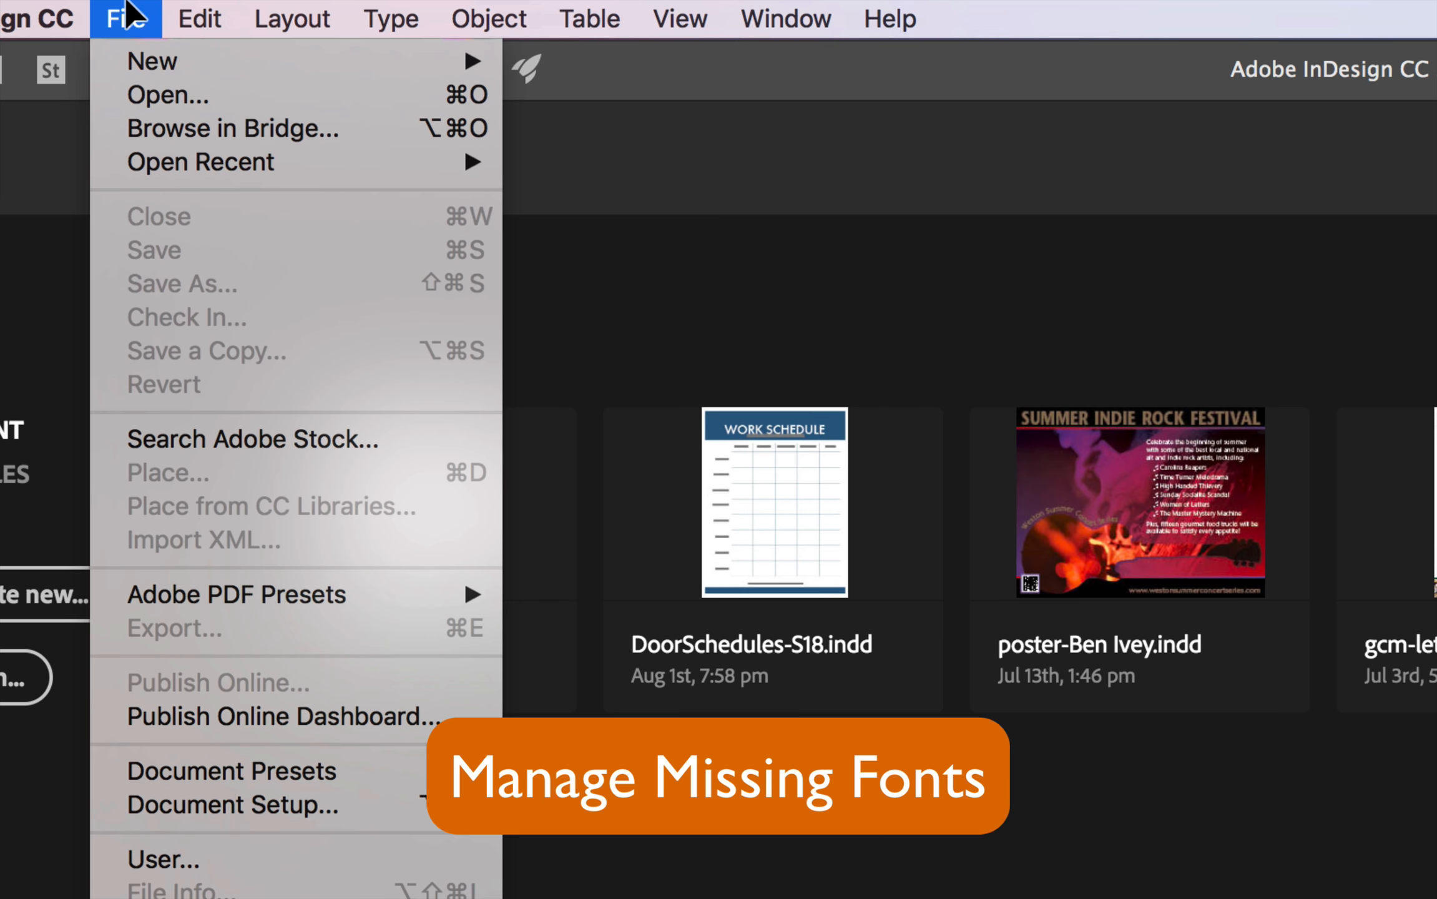
click(143, 105)
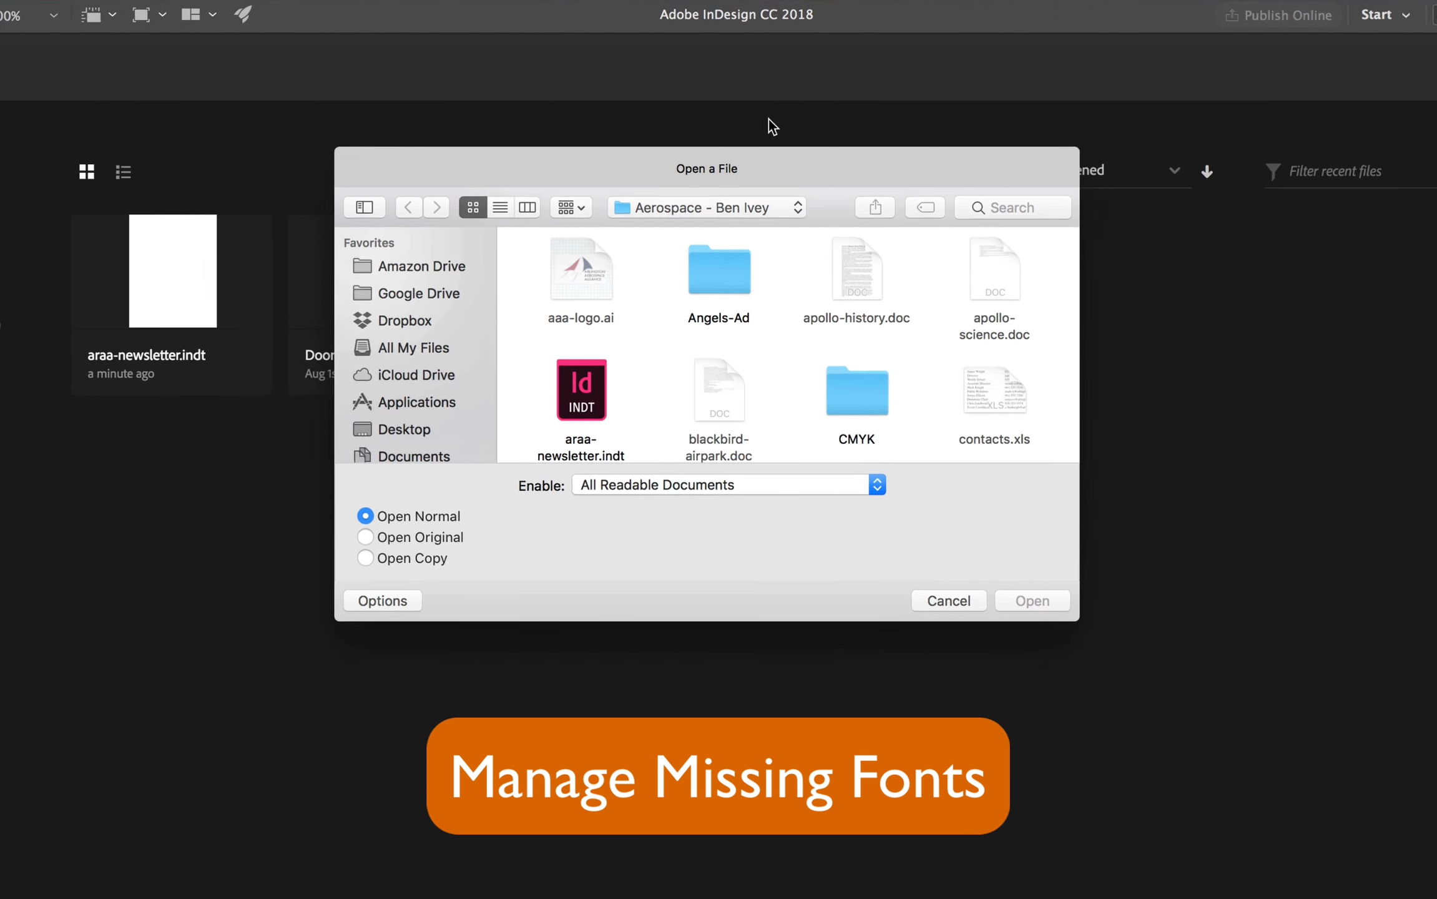
click(565, 440)
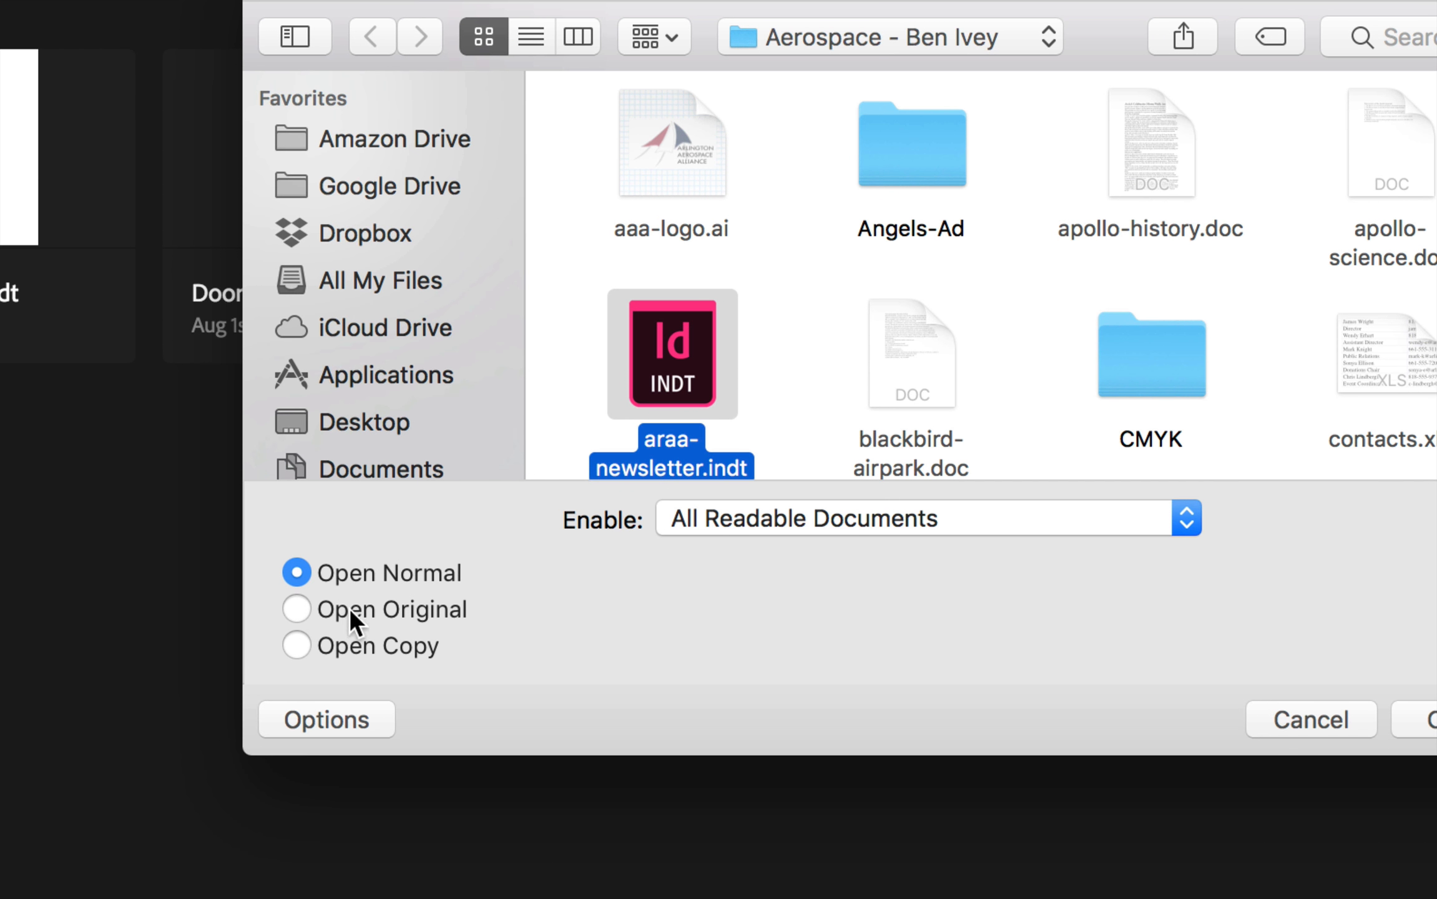
click(298, 612)
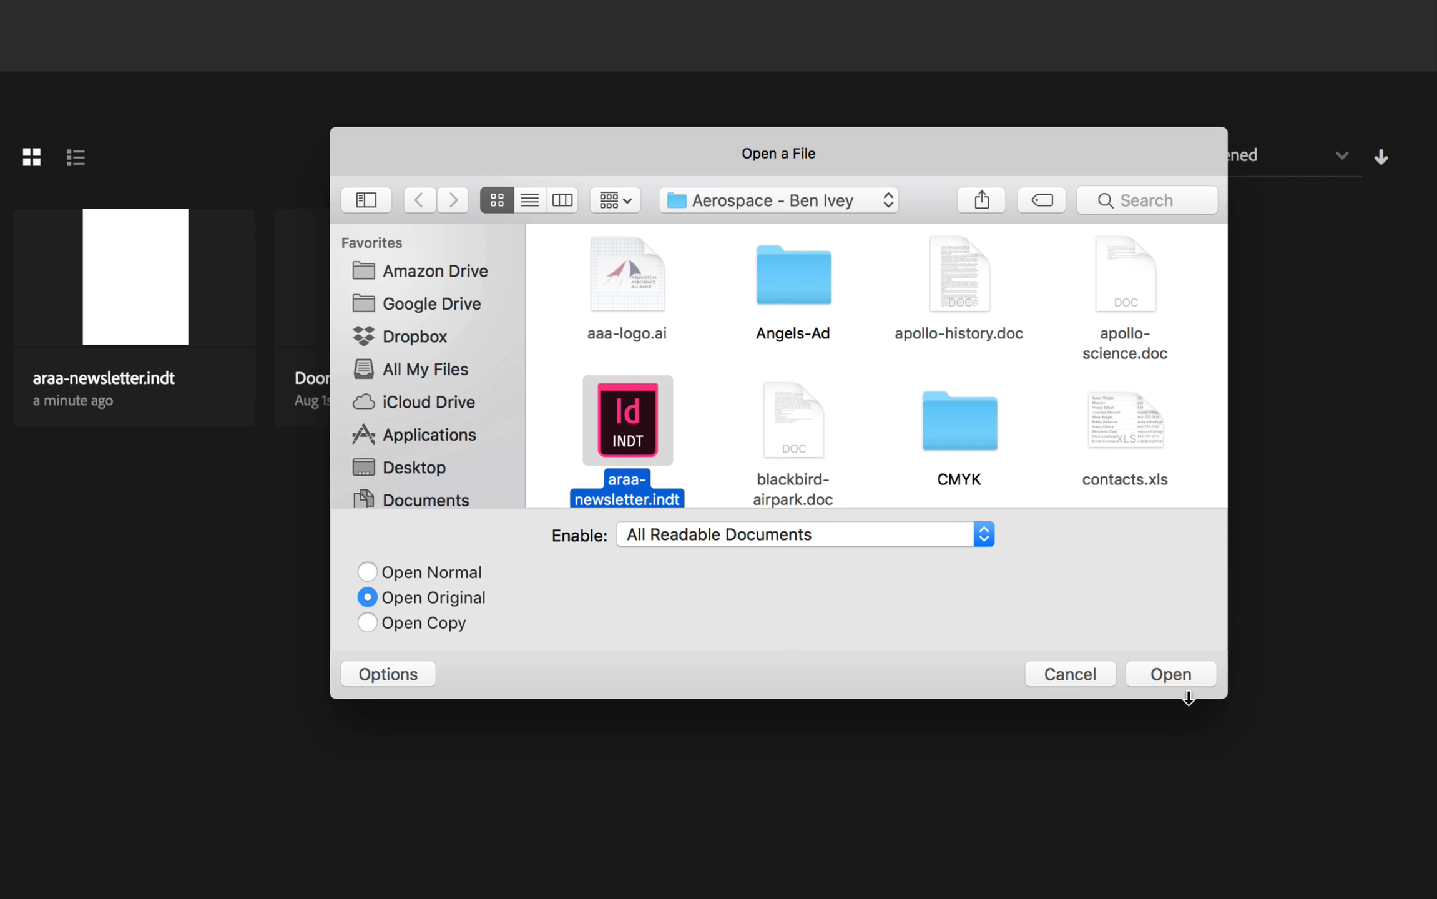
click(1171, 674)
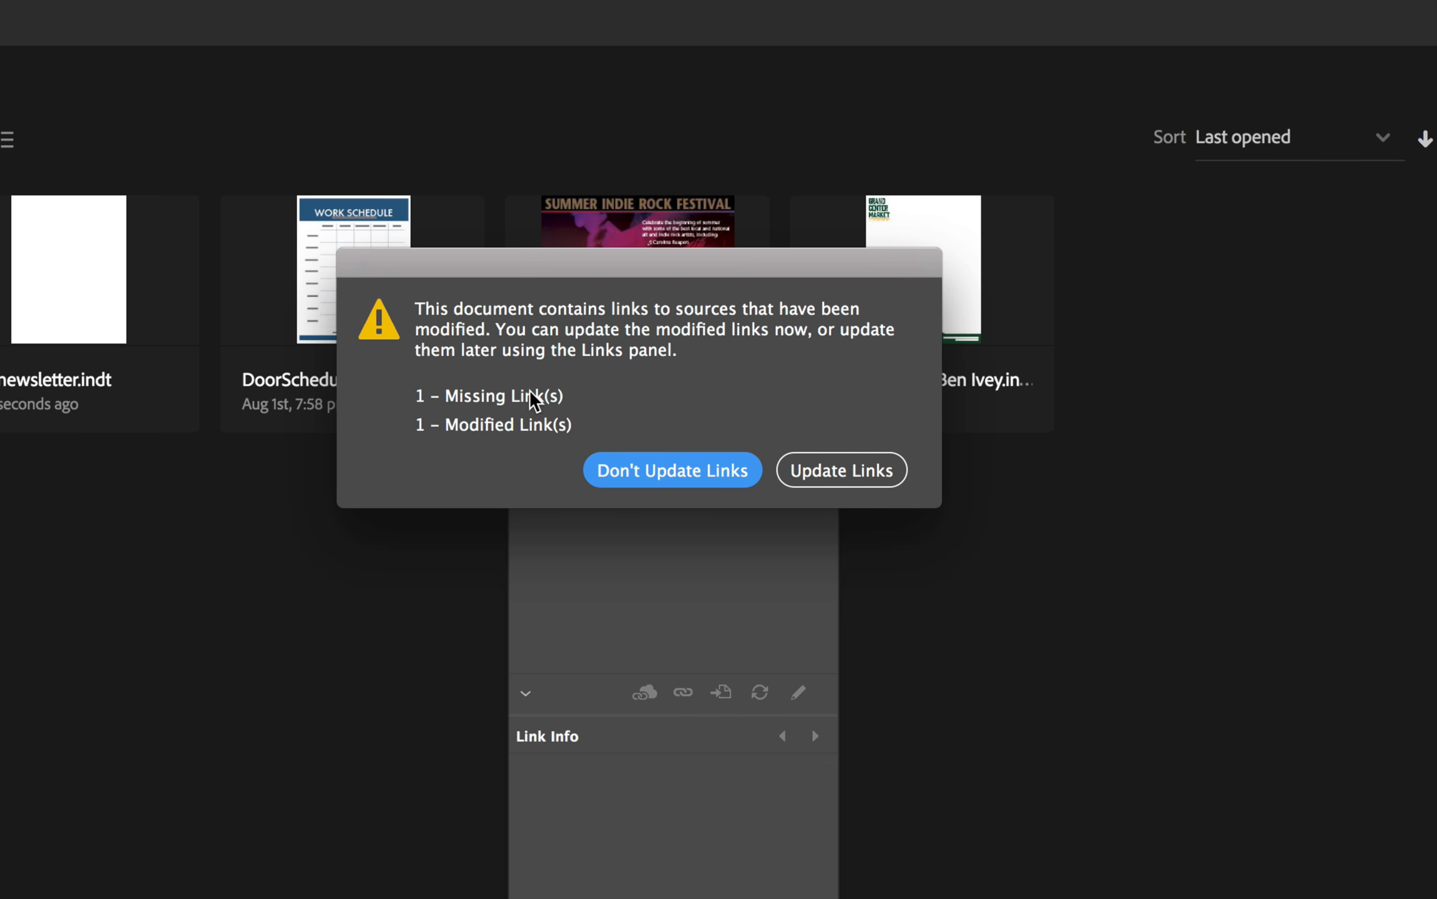
click(675, 479)
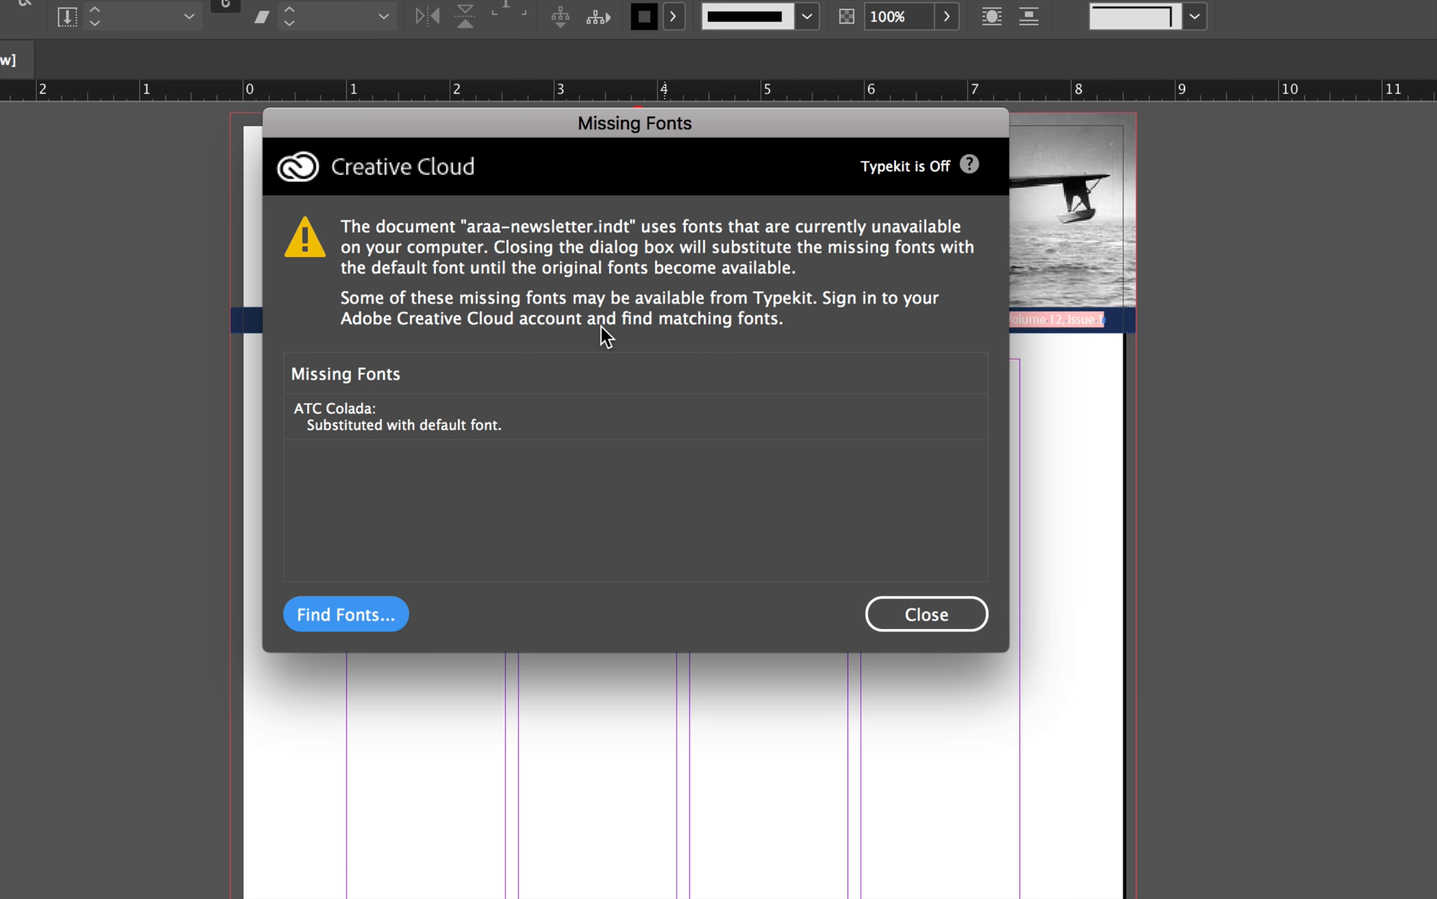
click(926, 618)
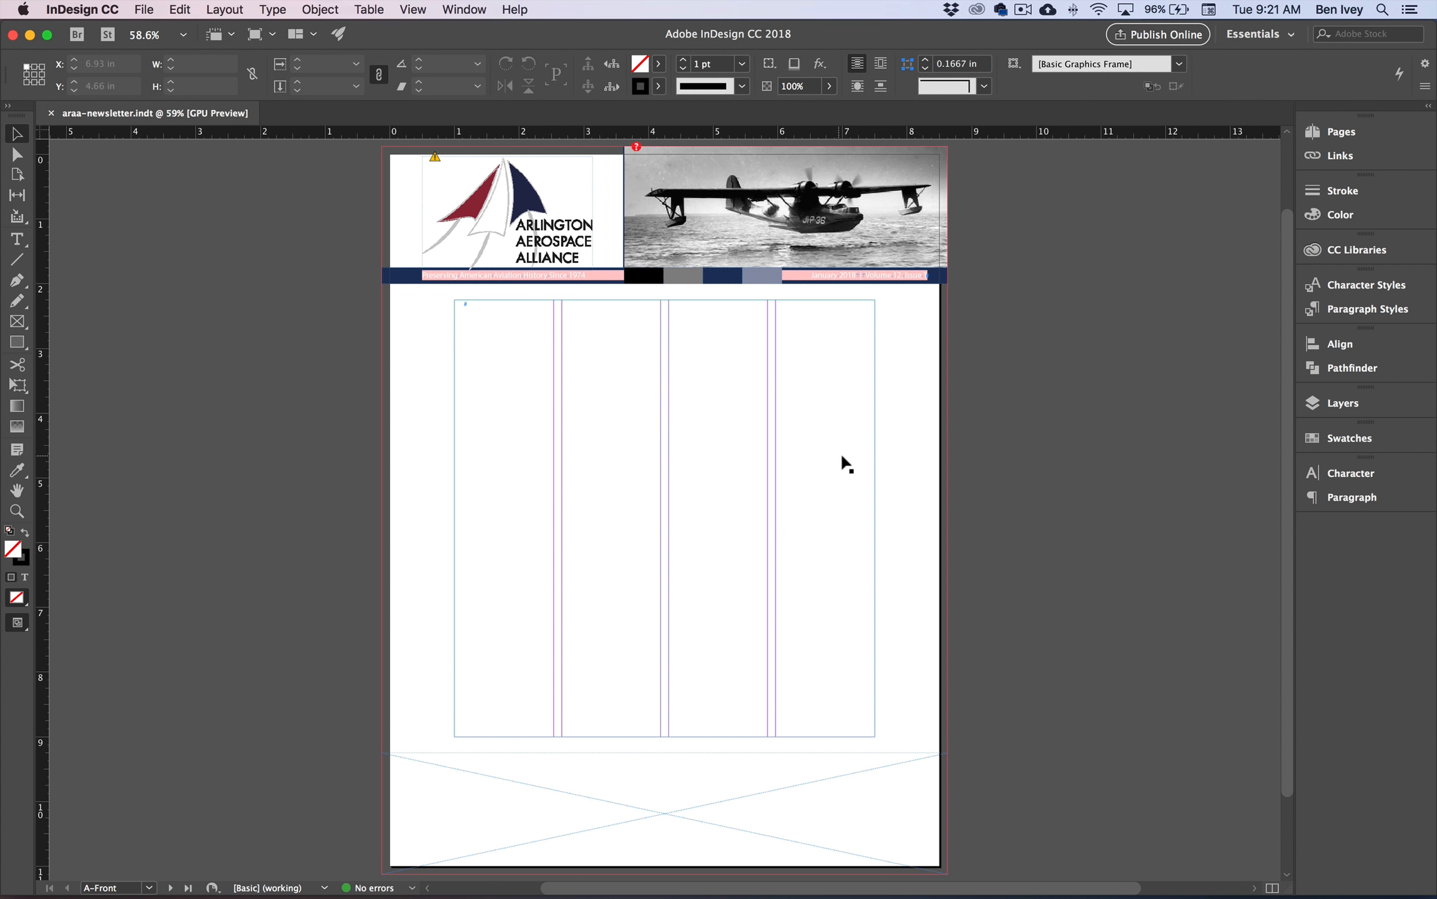
- View page 1 of the newsletter, enlarge the master page list and display the A-Front master
click(465, 9)
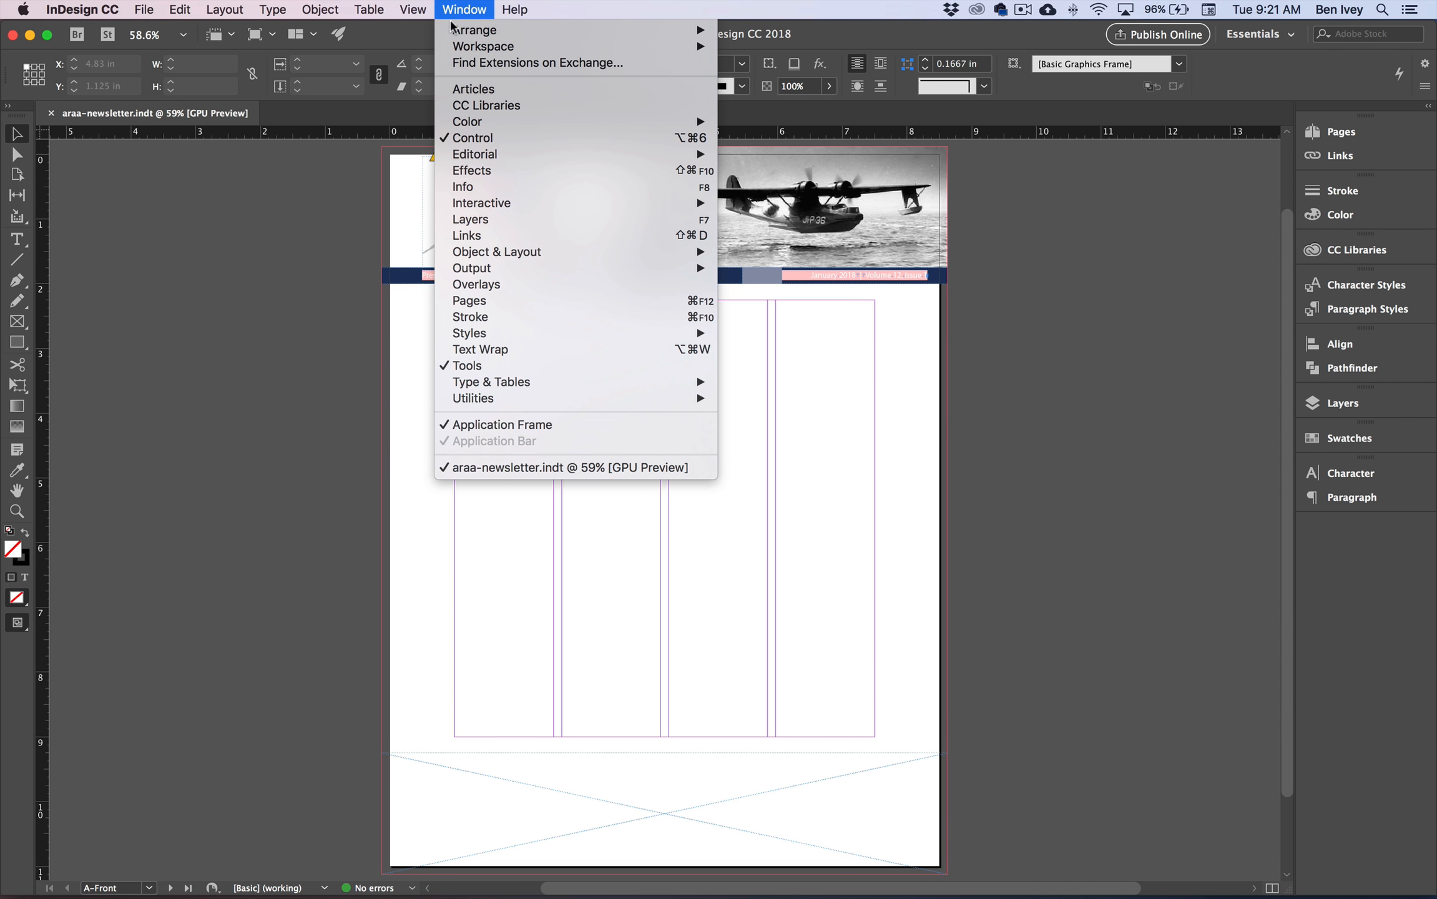
mouse_move(526, 256)
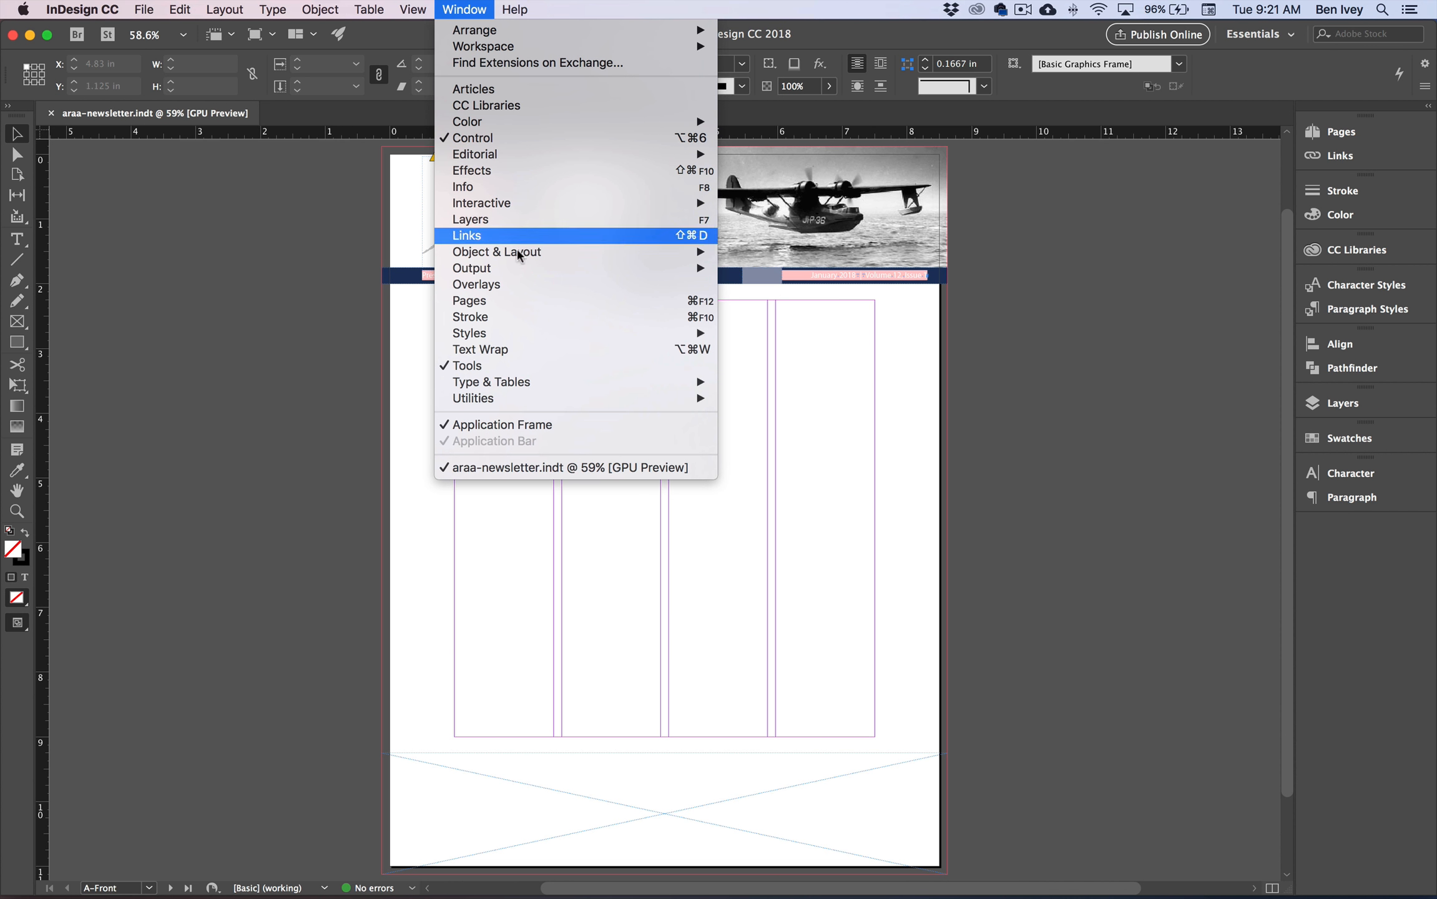
click(962, 325)
click(1340, 132)
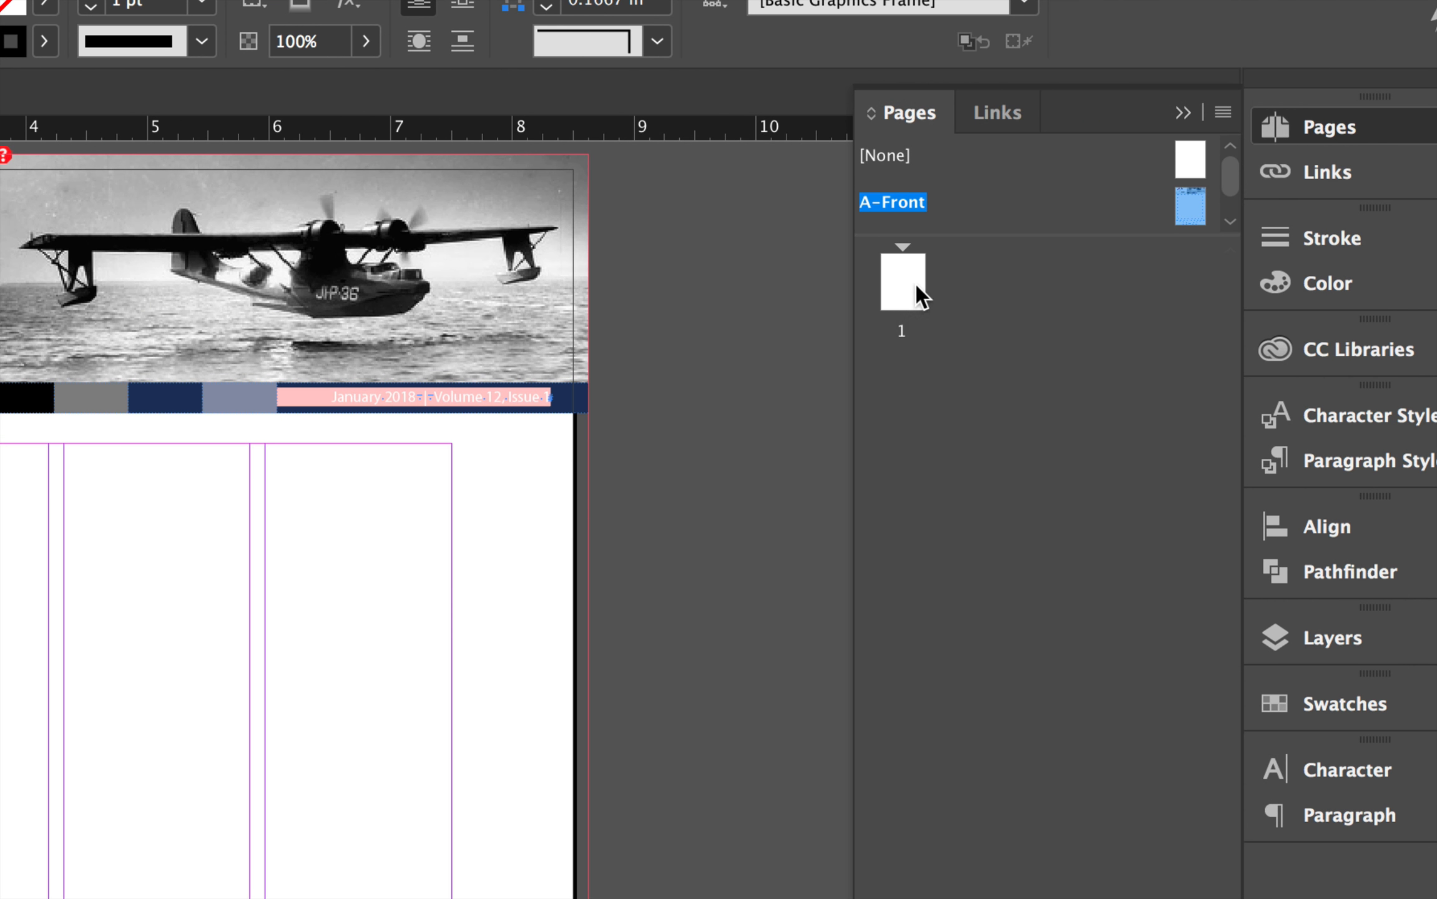
double_click(903, 280)
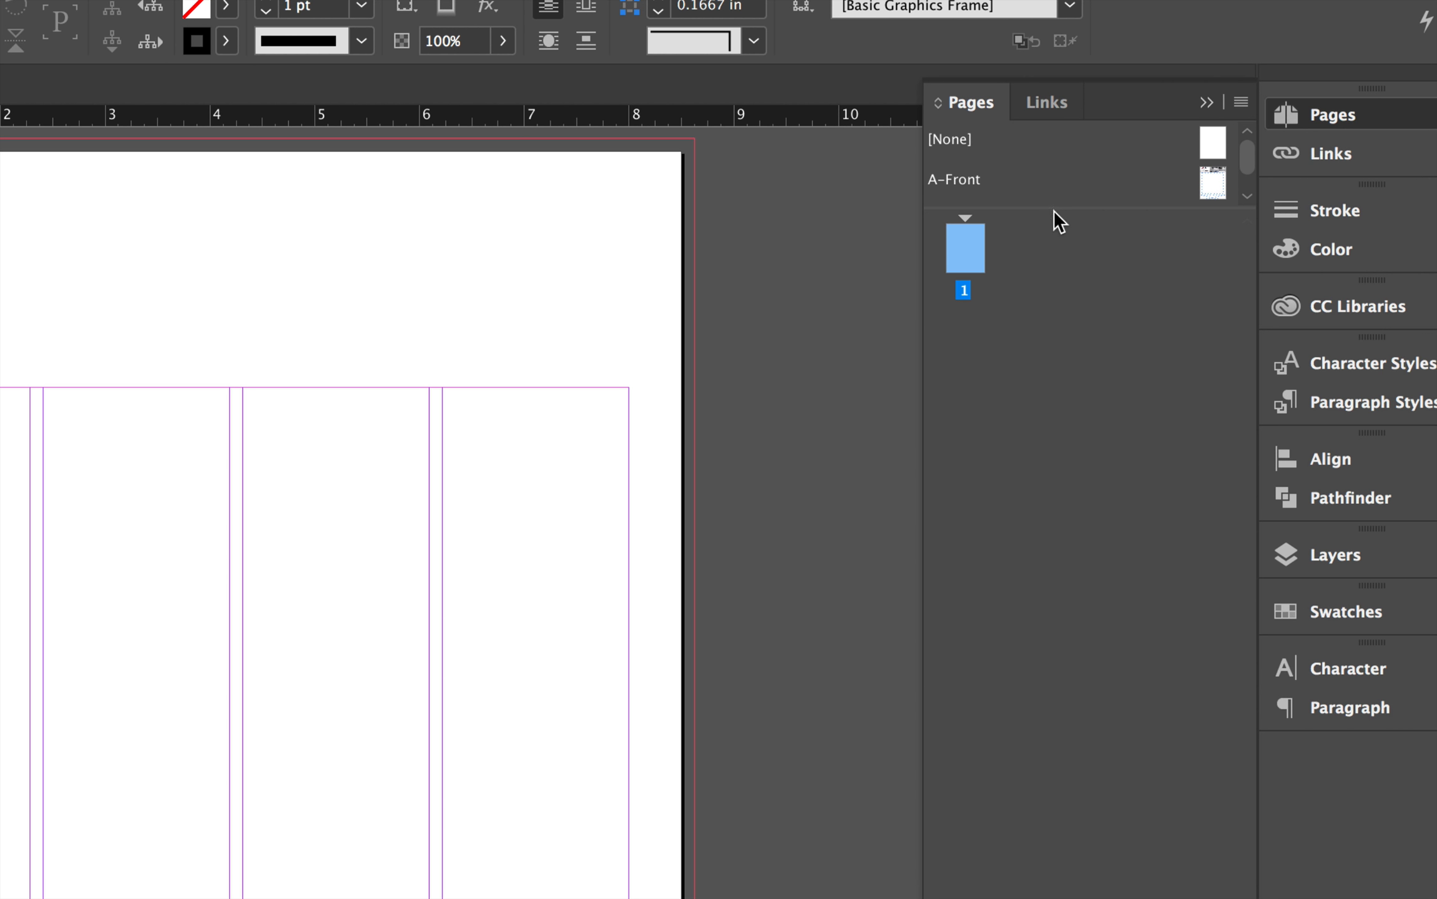
drag(1055, 209, 1042, 334)
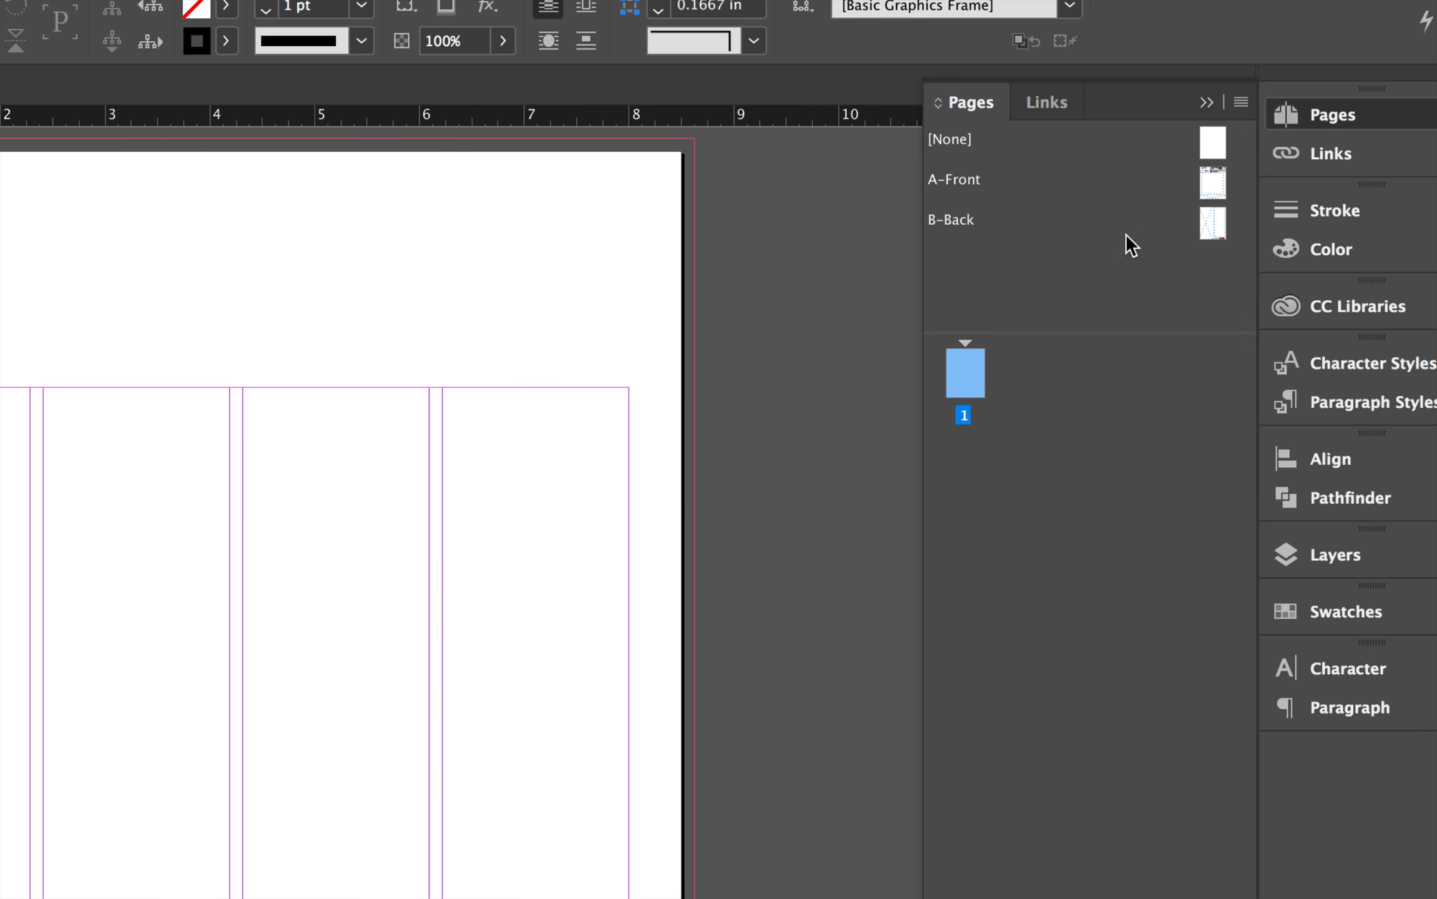
alt+click(1216, 182)
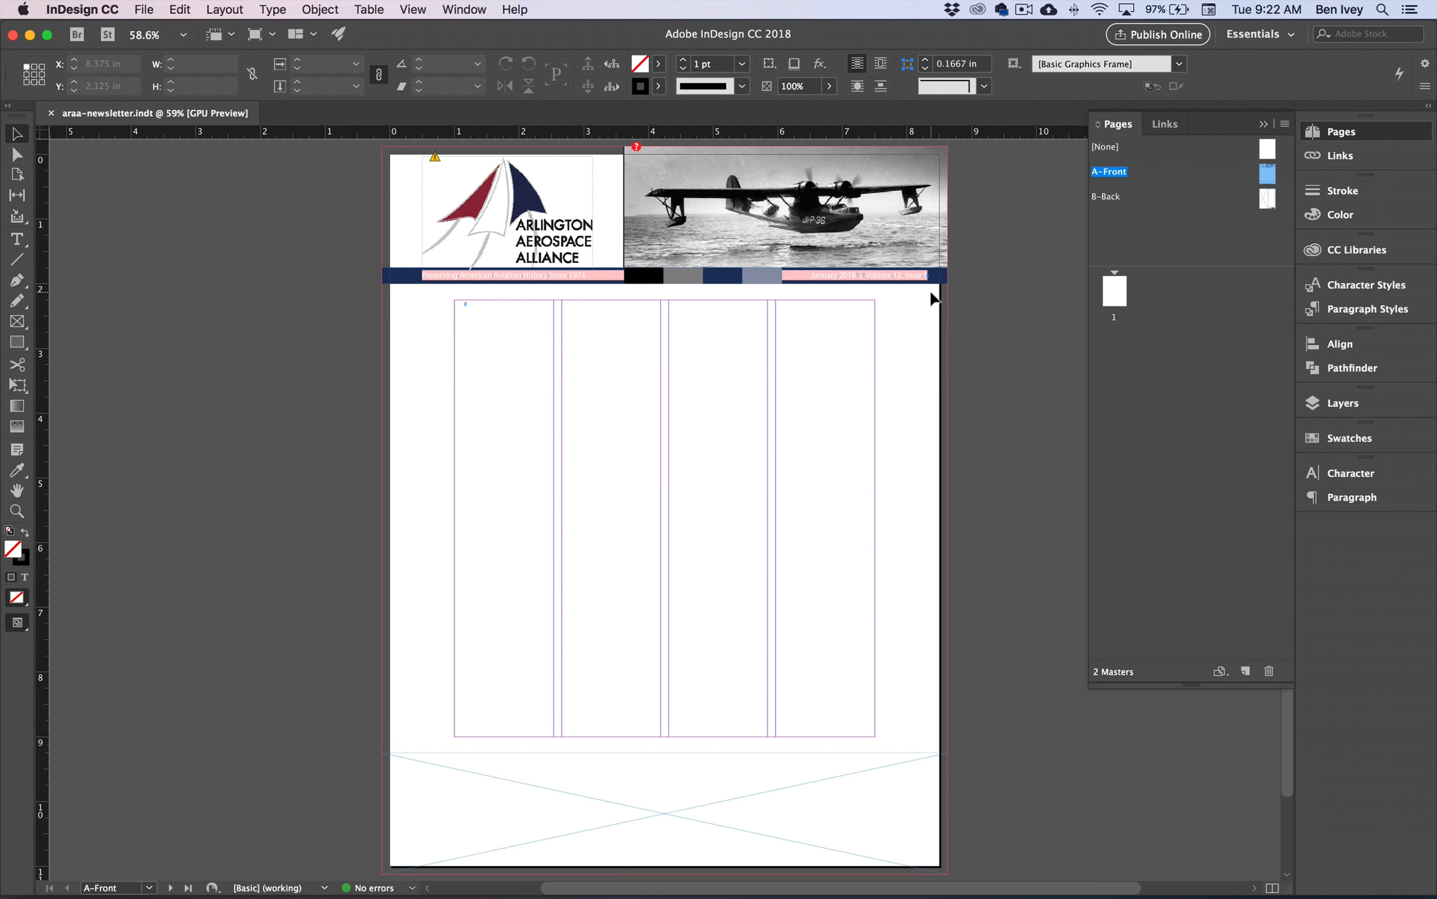
- Check the font of the masthead tagline and replace every use of ATC Colada with ATC Onyx using Find Font
click(14, 241)
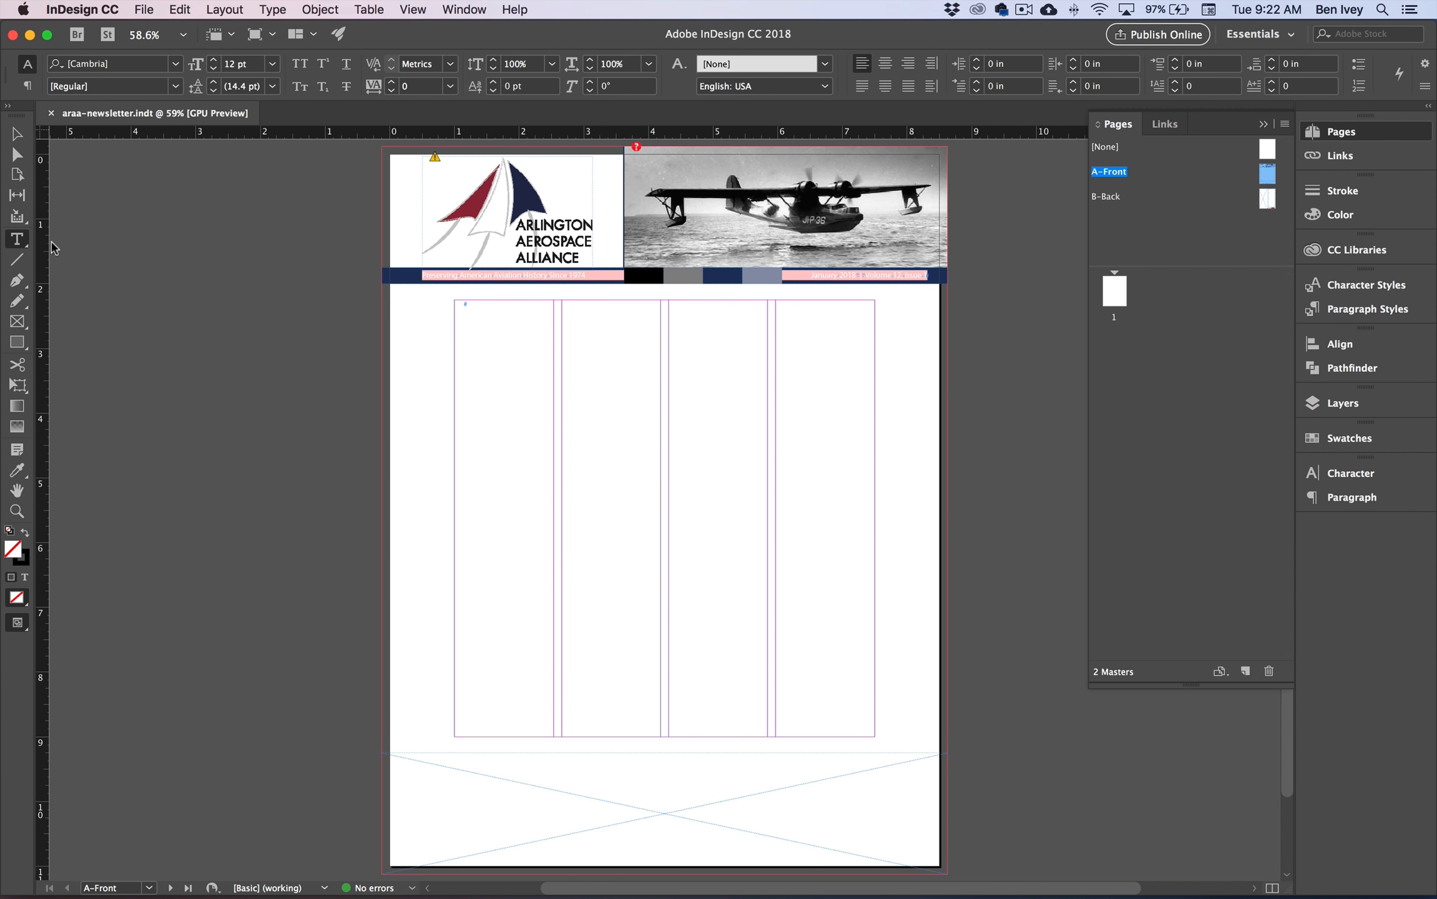
click(486, 275)
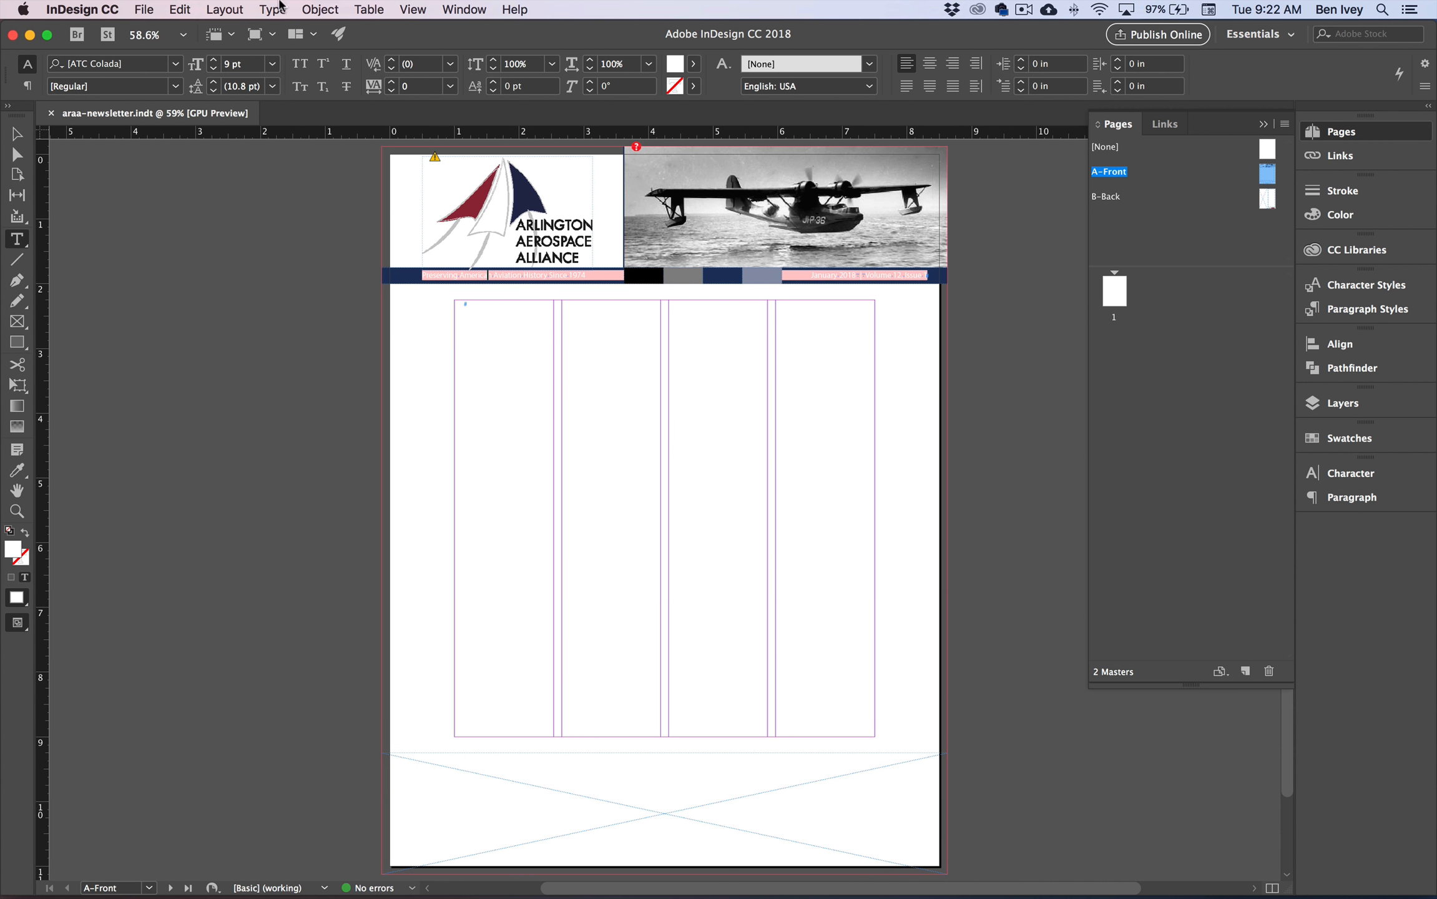
click(275, 10)
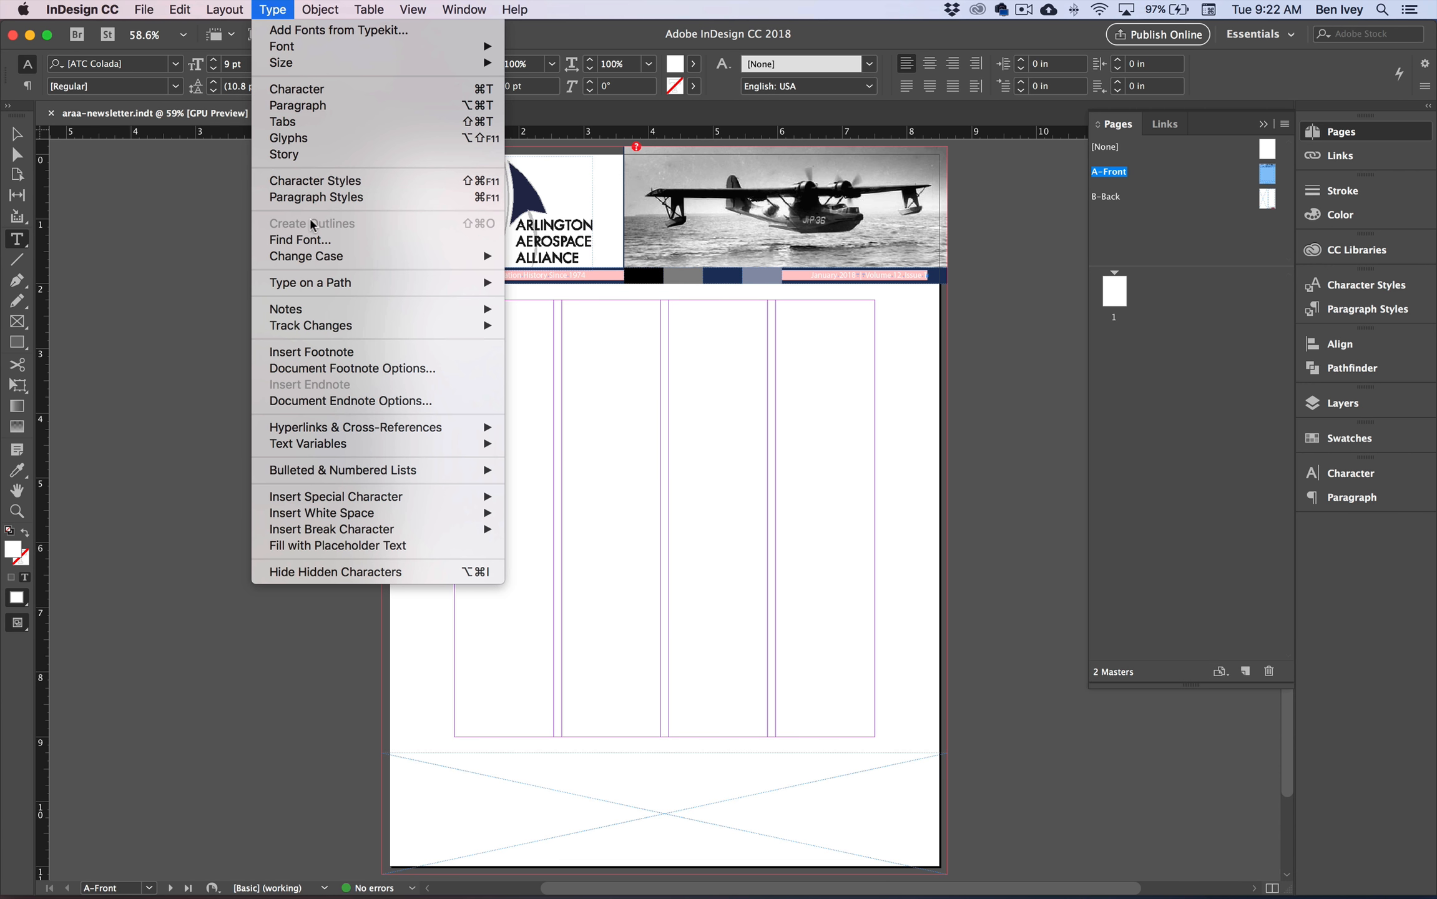
click(321, 244)
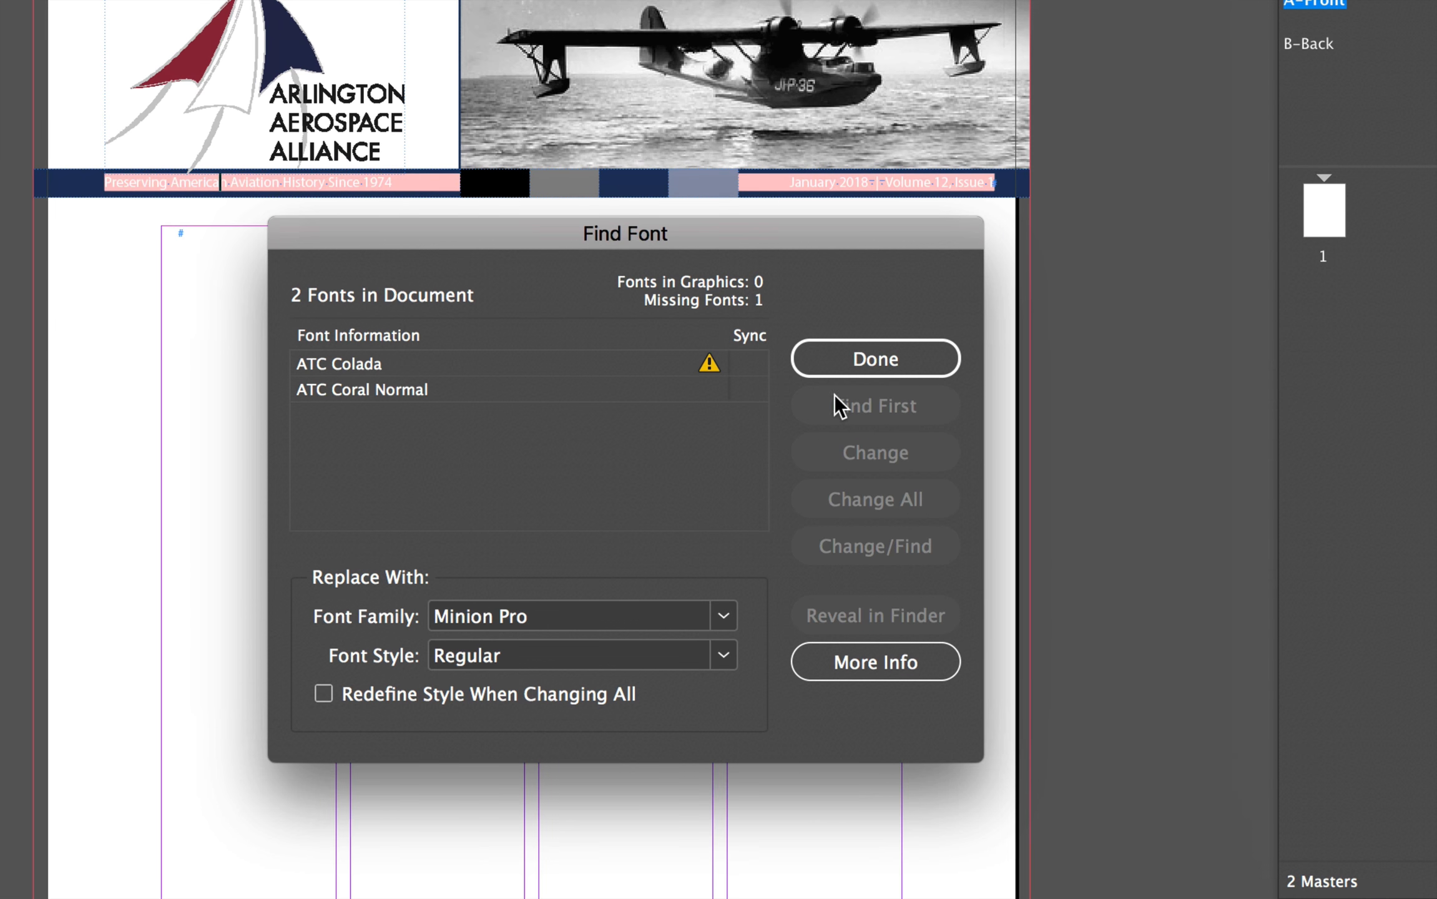
drag(697, 247, 699, 190)
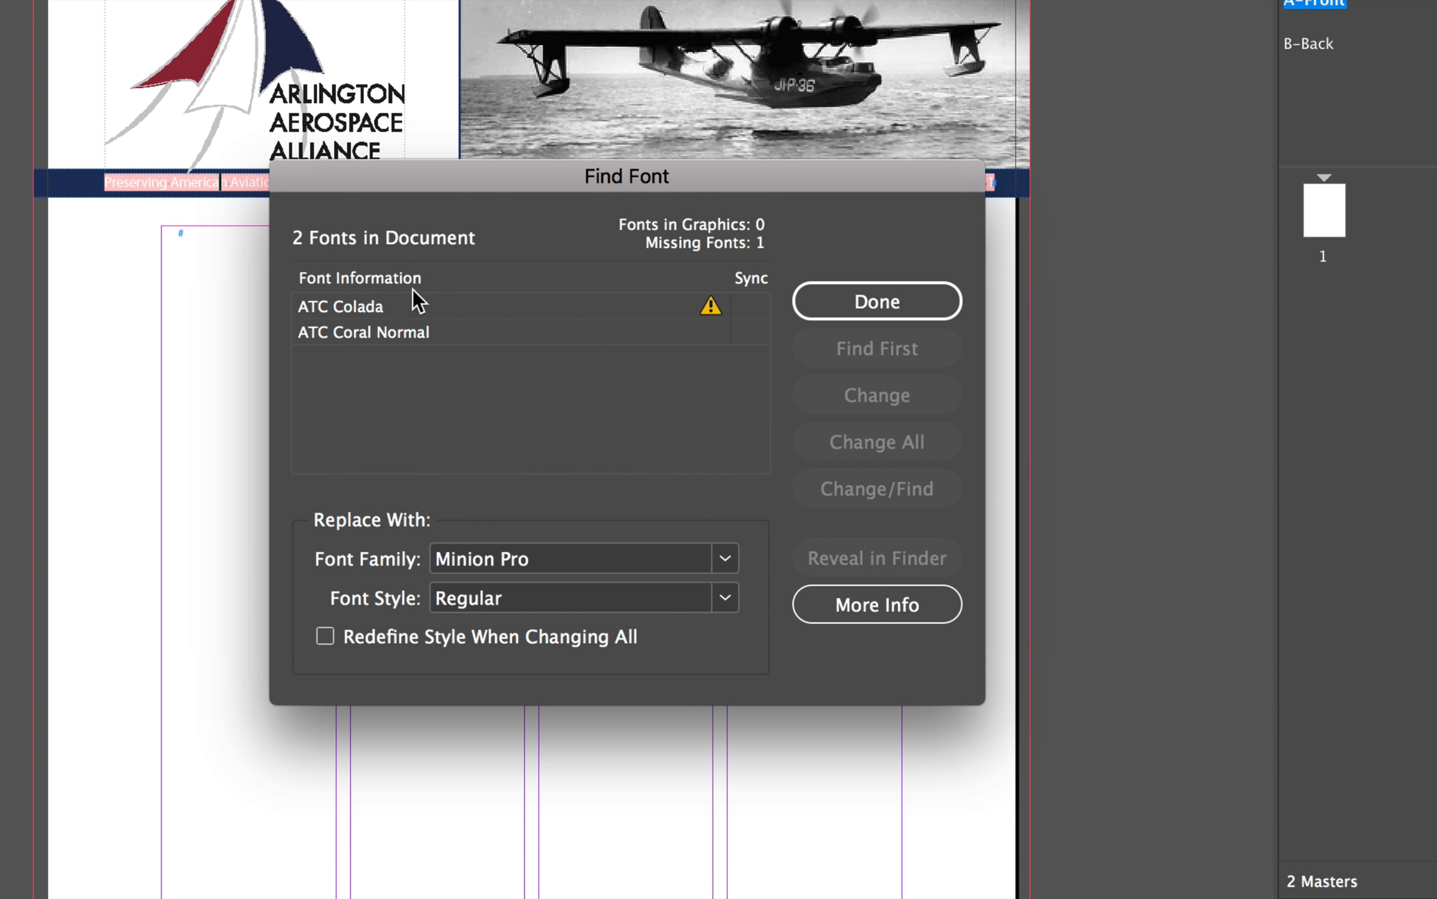
click(377, 309)
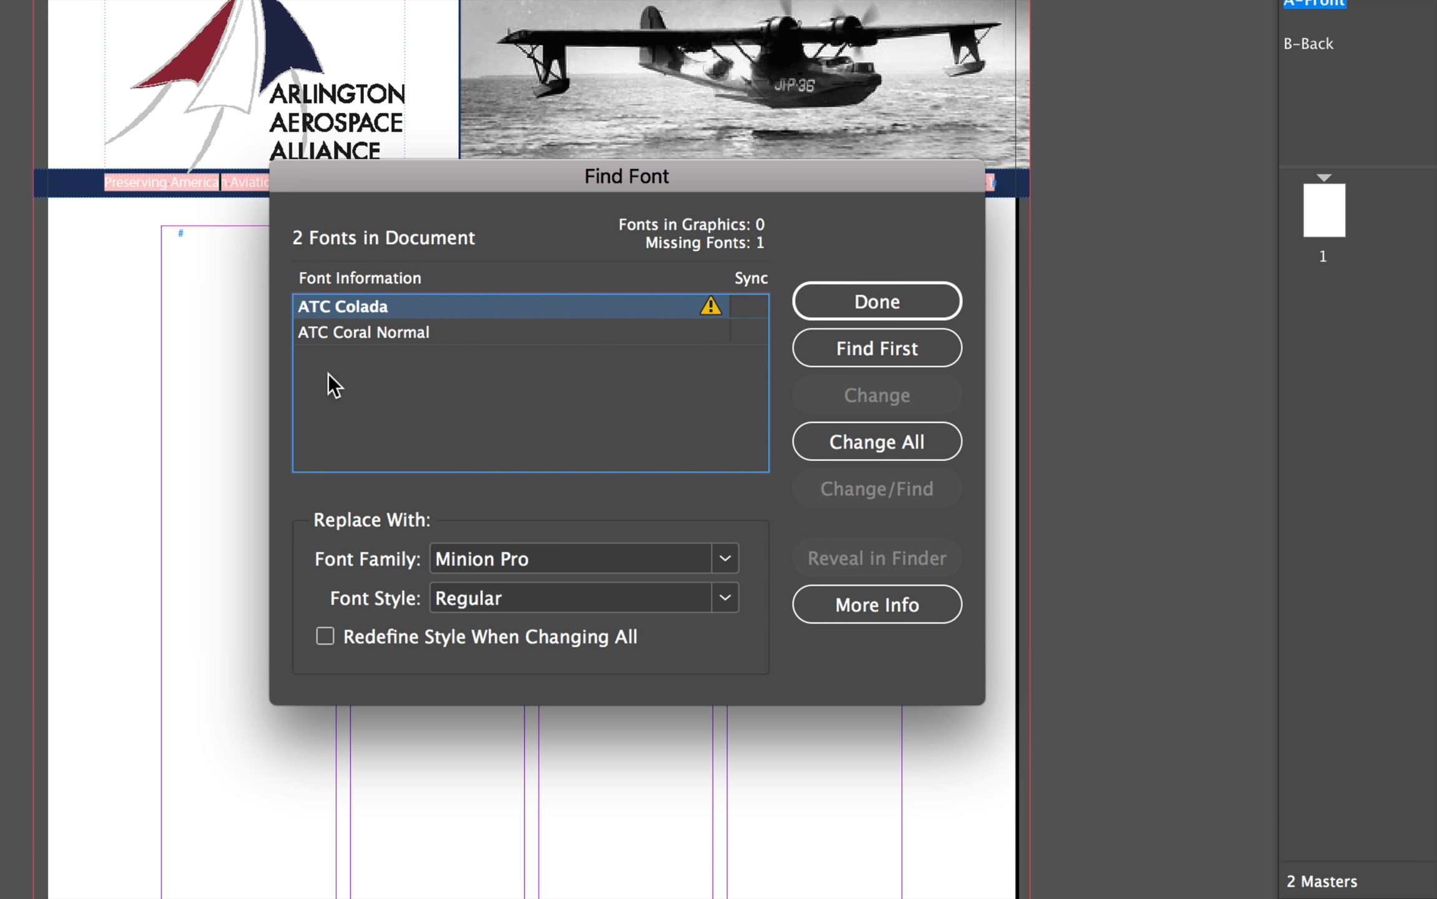
click(505, 555)
text(ATC Onyx)
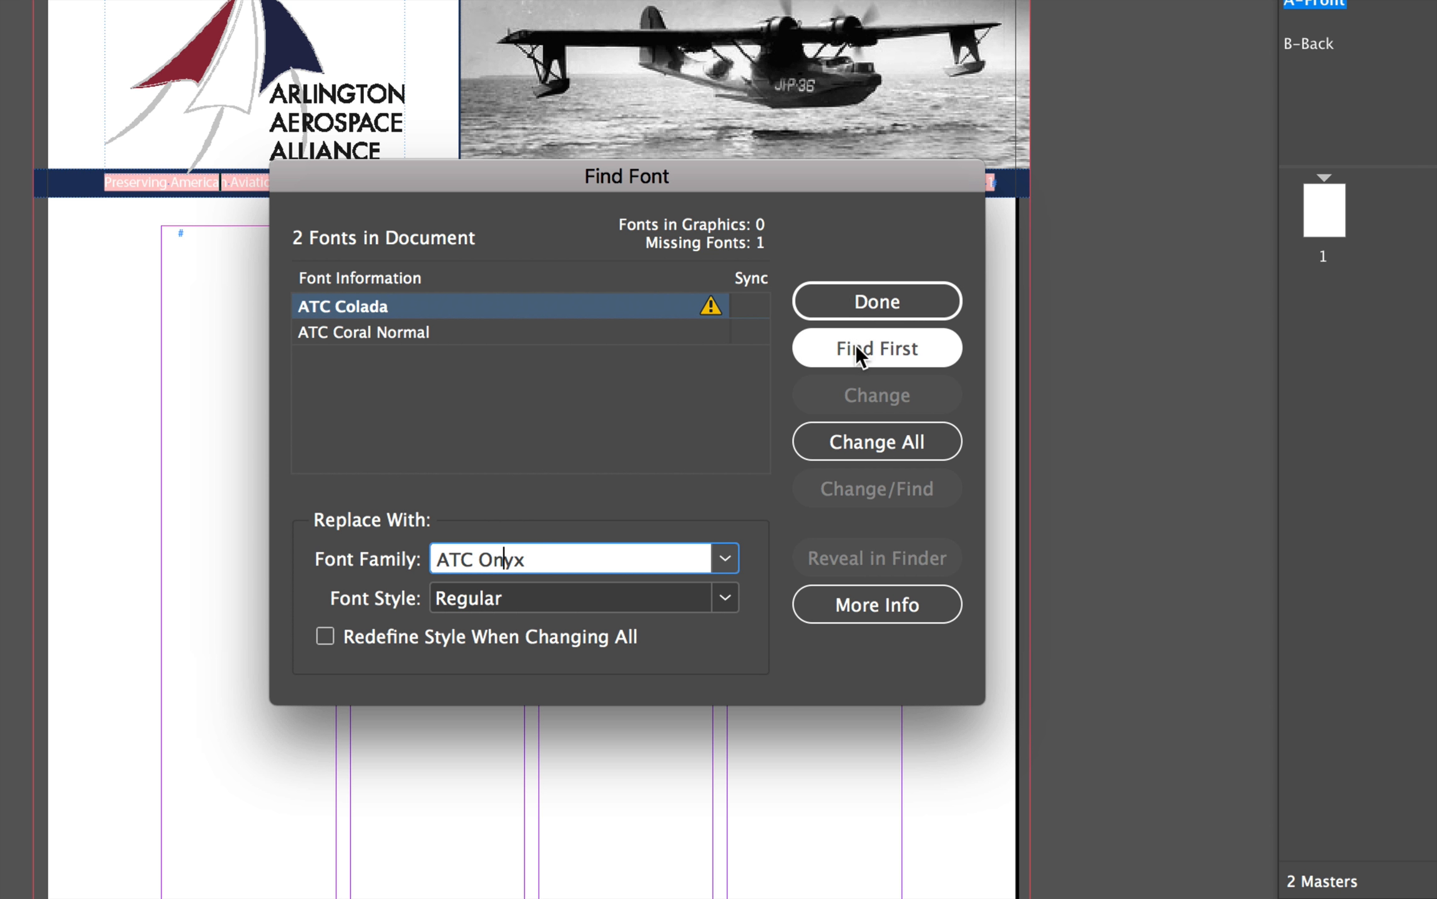
click(877, 430)
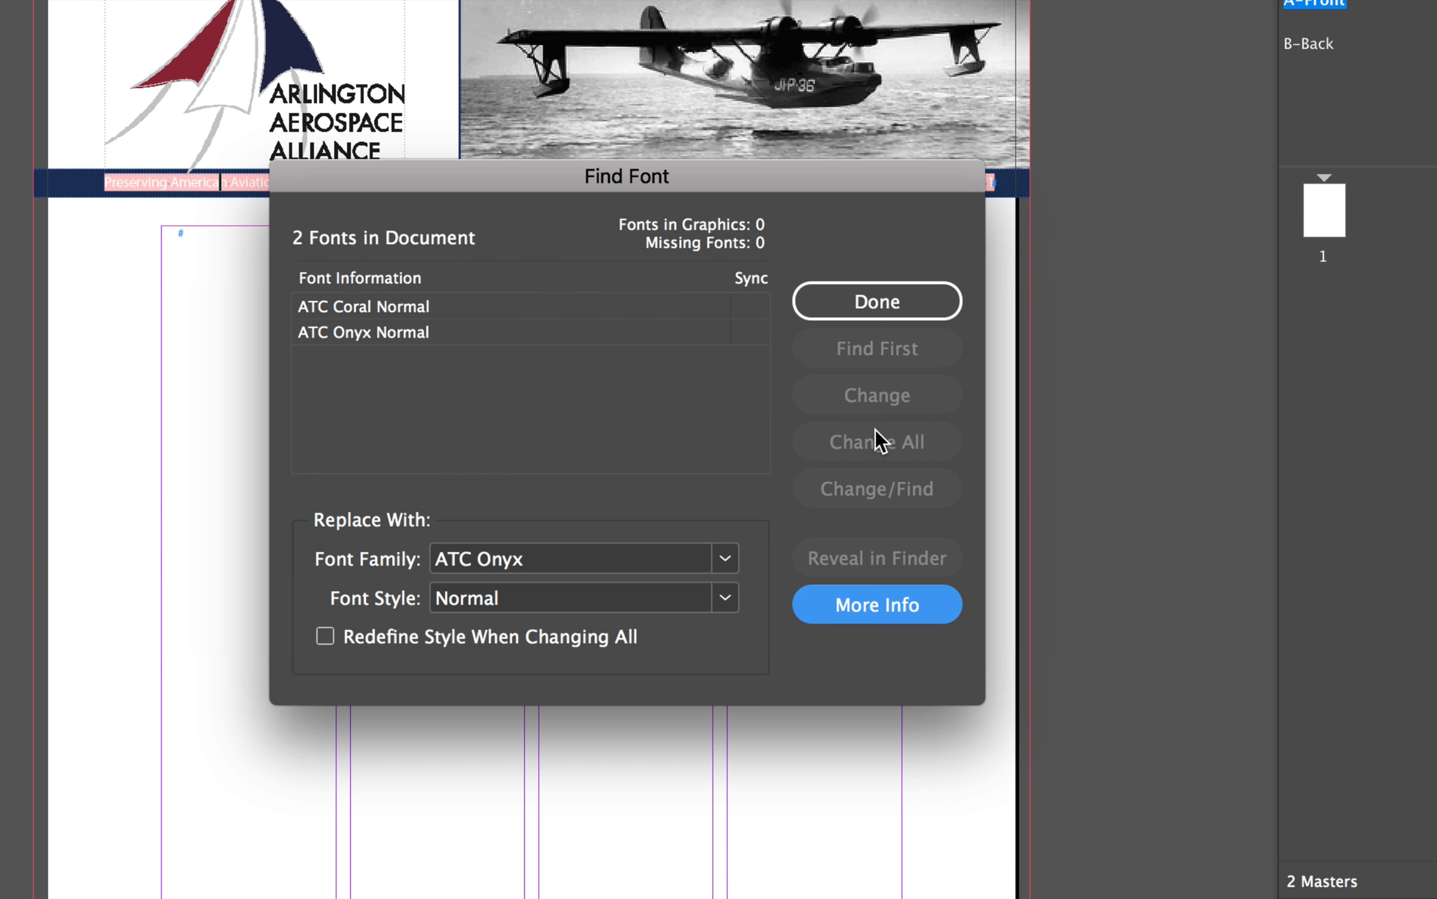
drag(660, 187, 655, 294)
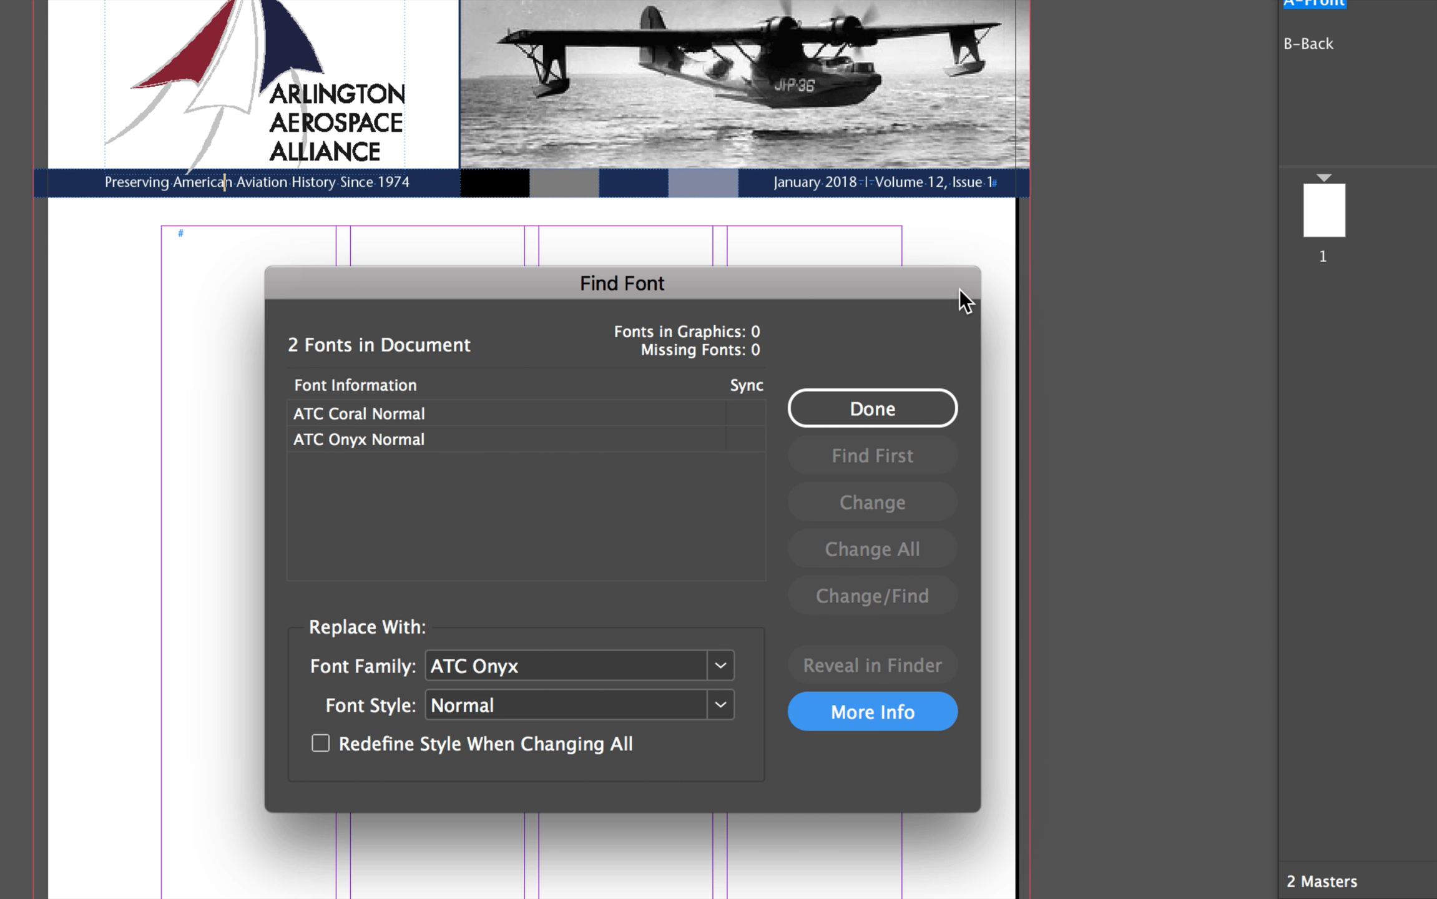
click(874, 414)
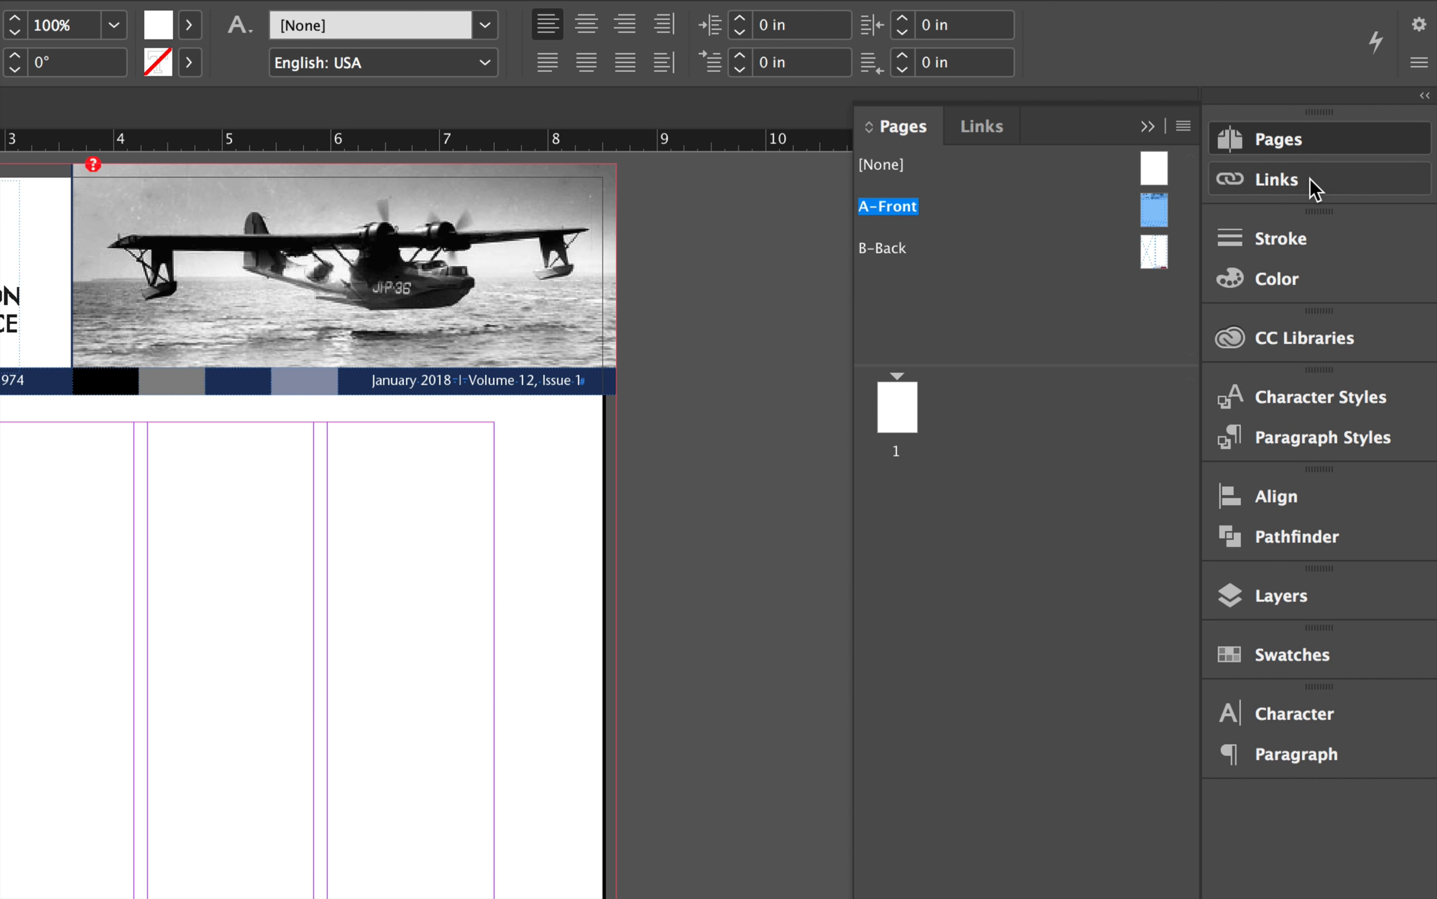
- Go to the modified aaa-logo.ai link on the A-Front master and update the logo in its frame
click(1364, 161)
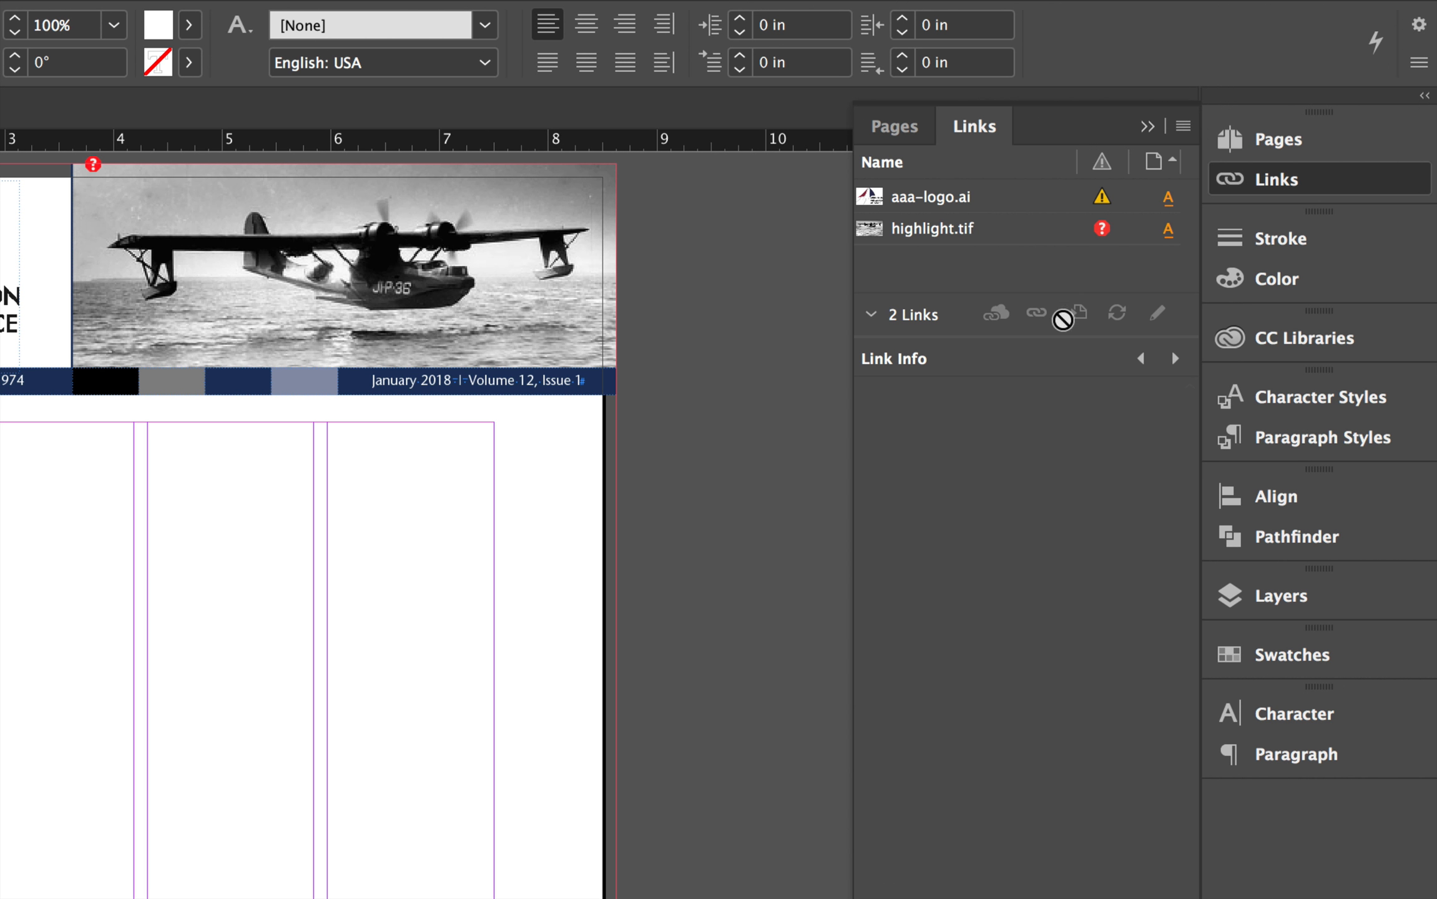
drag(1049, 340, 1038, 381)
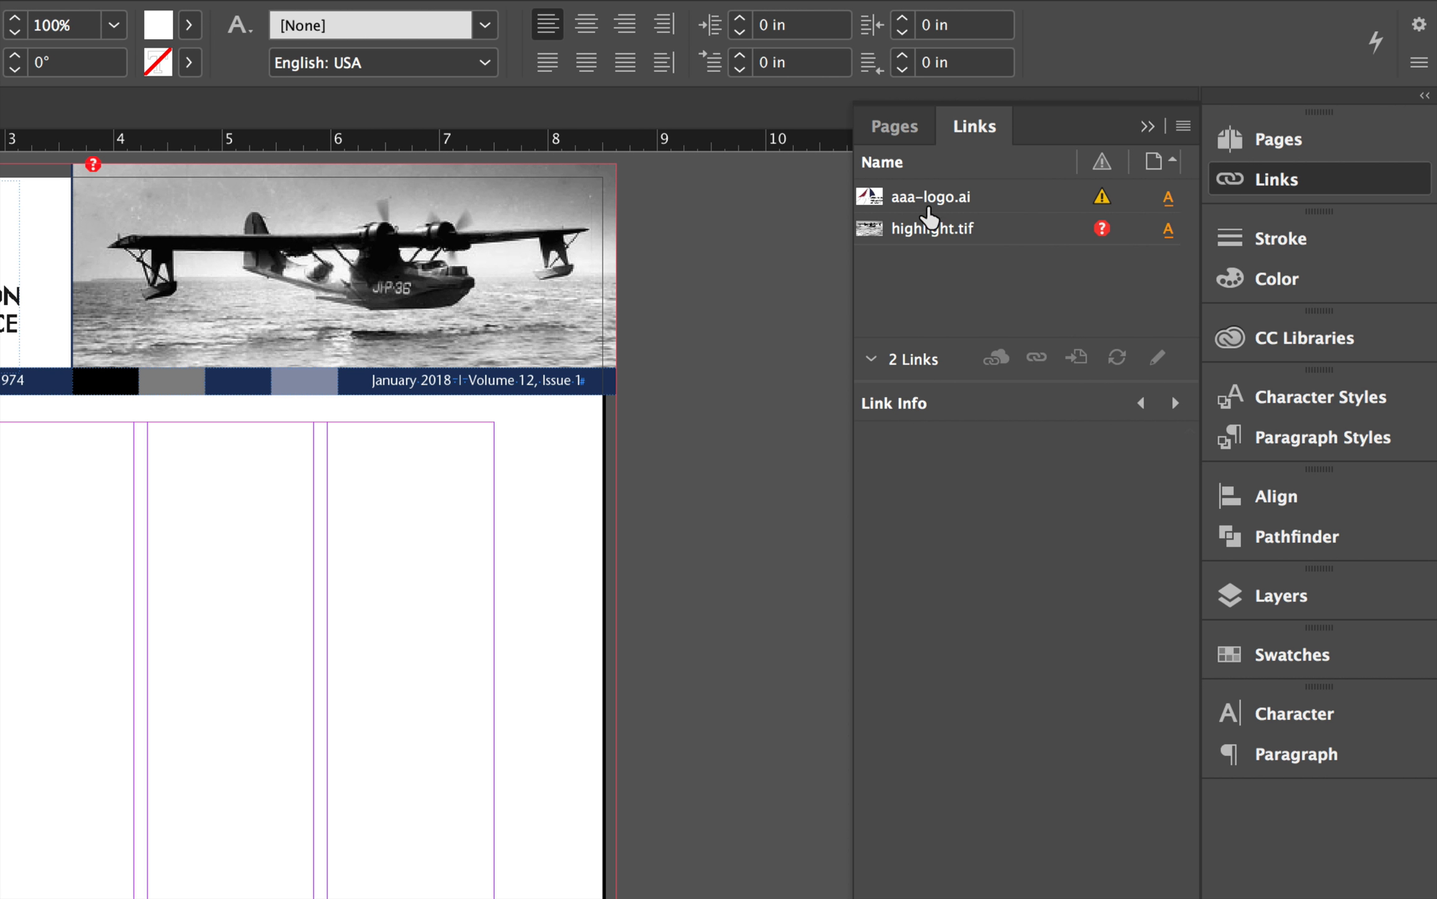
mouse_move(1101, 232)
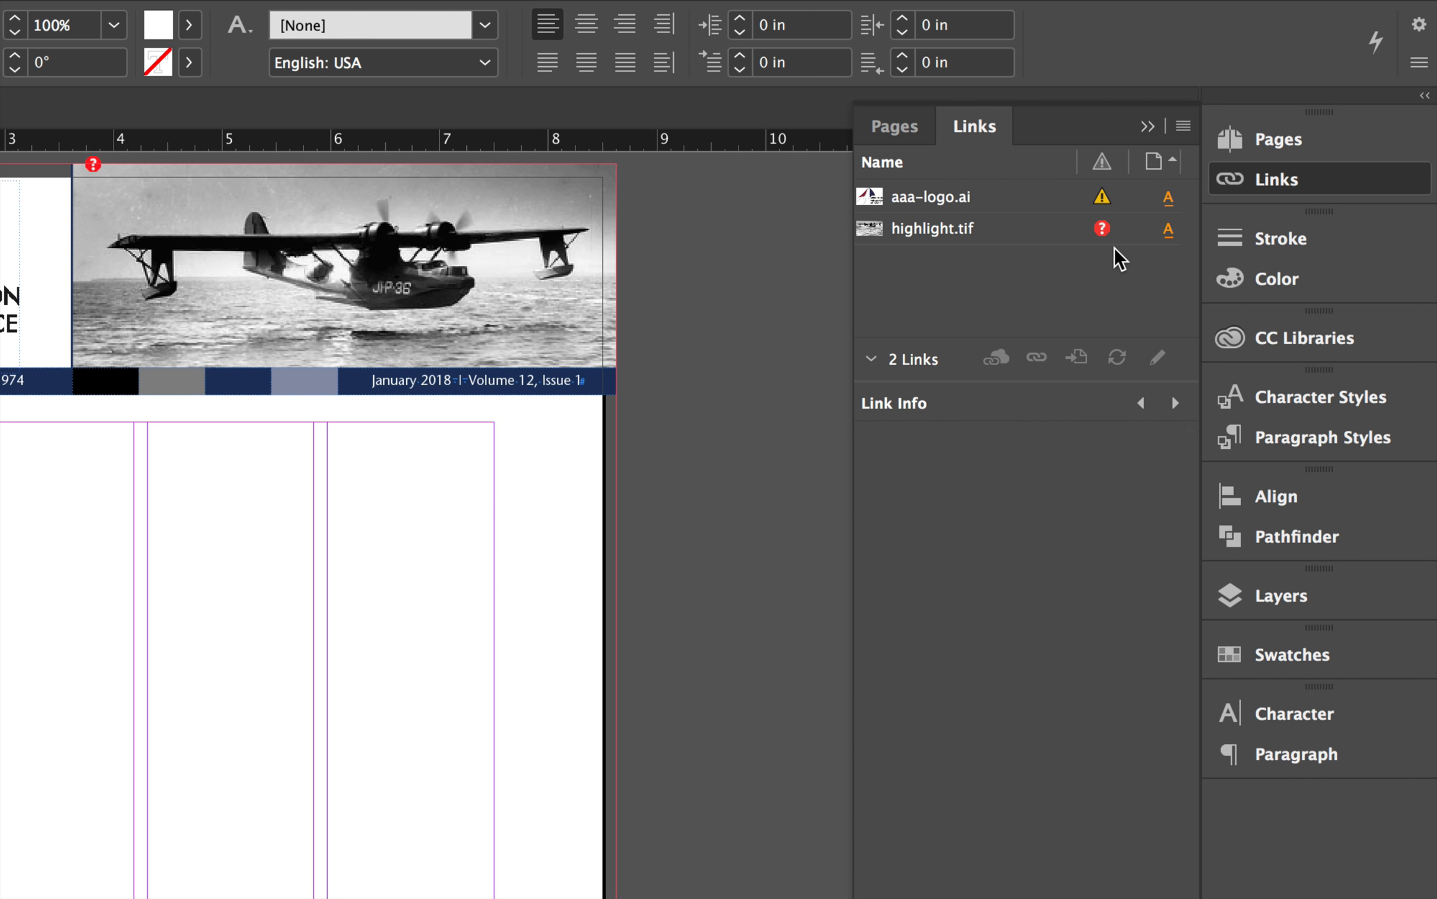
click(1167, 206)
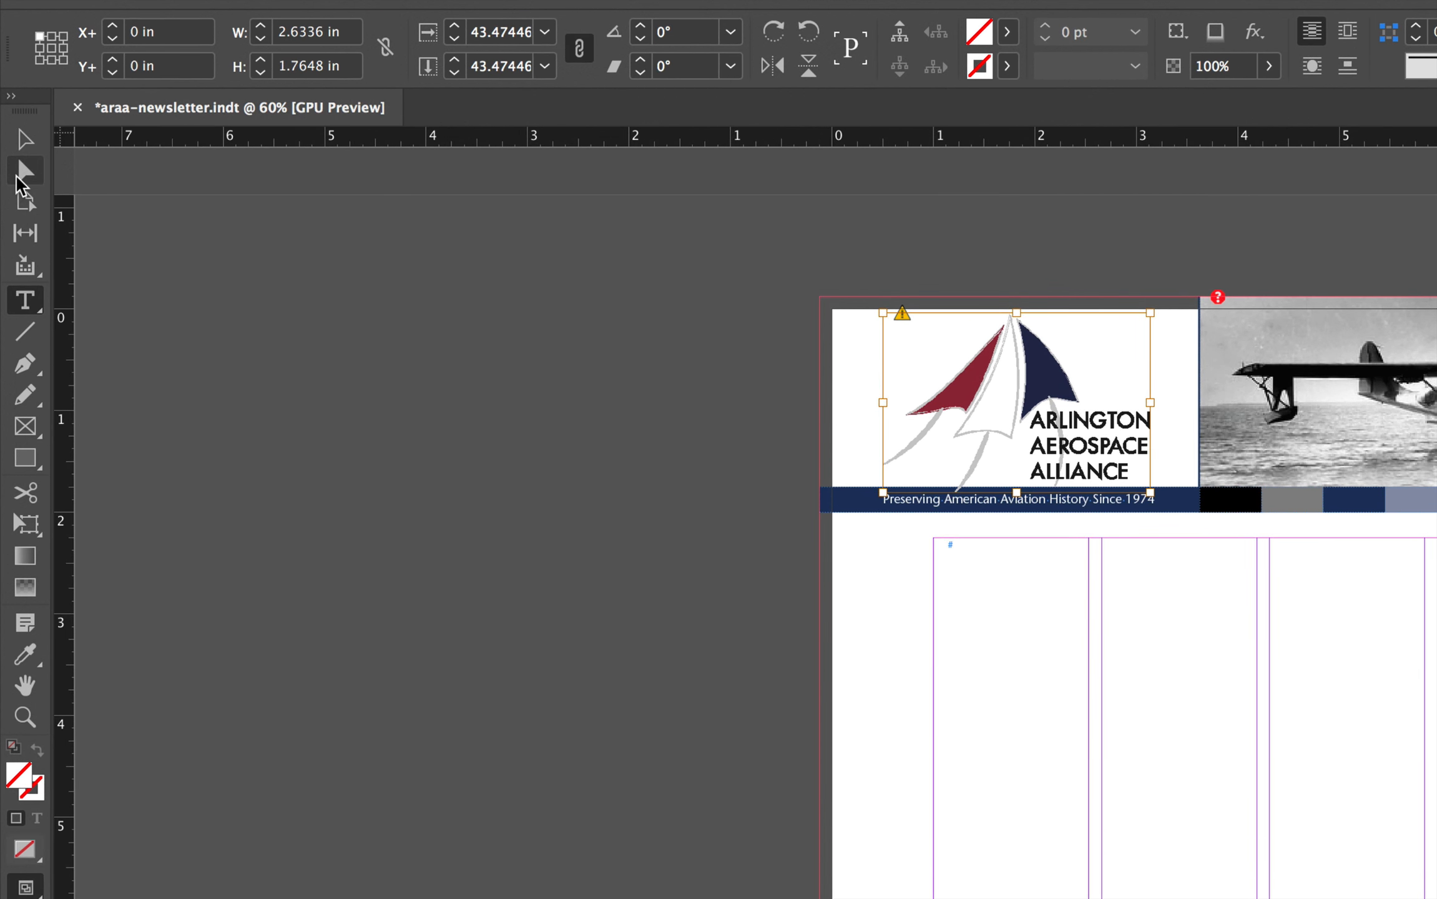
click(17, 174)
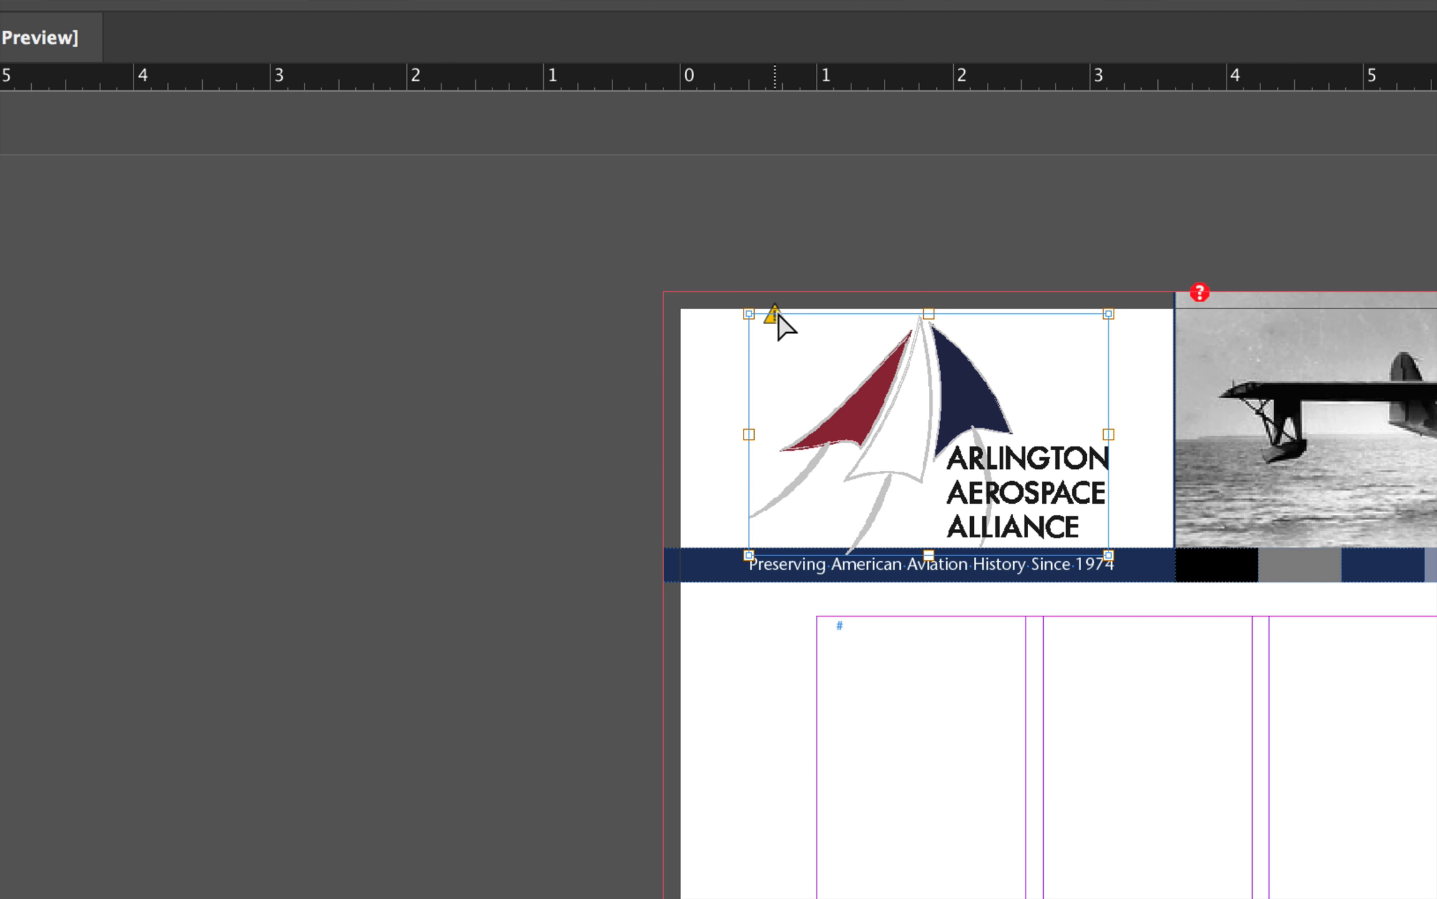
click(775, 314)
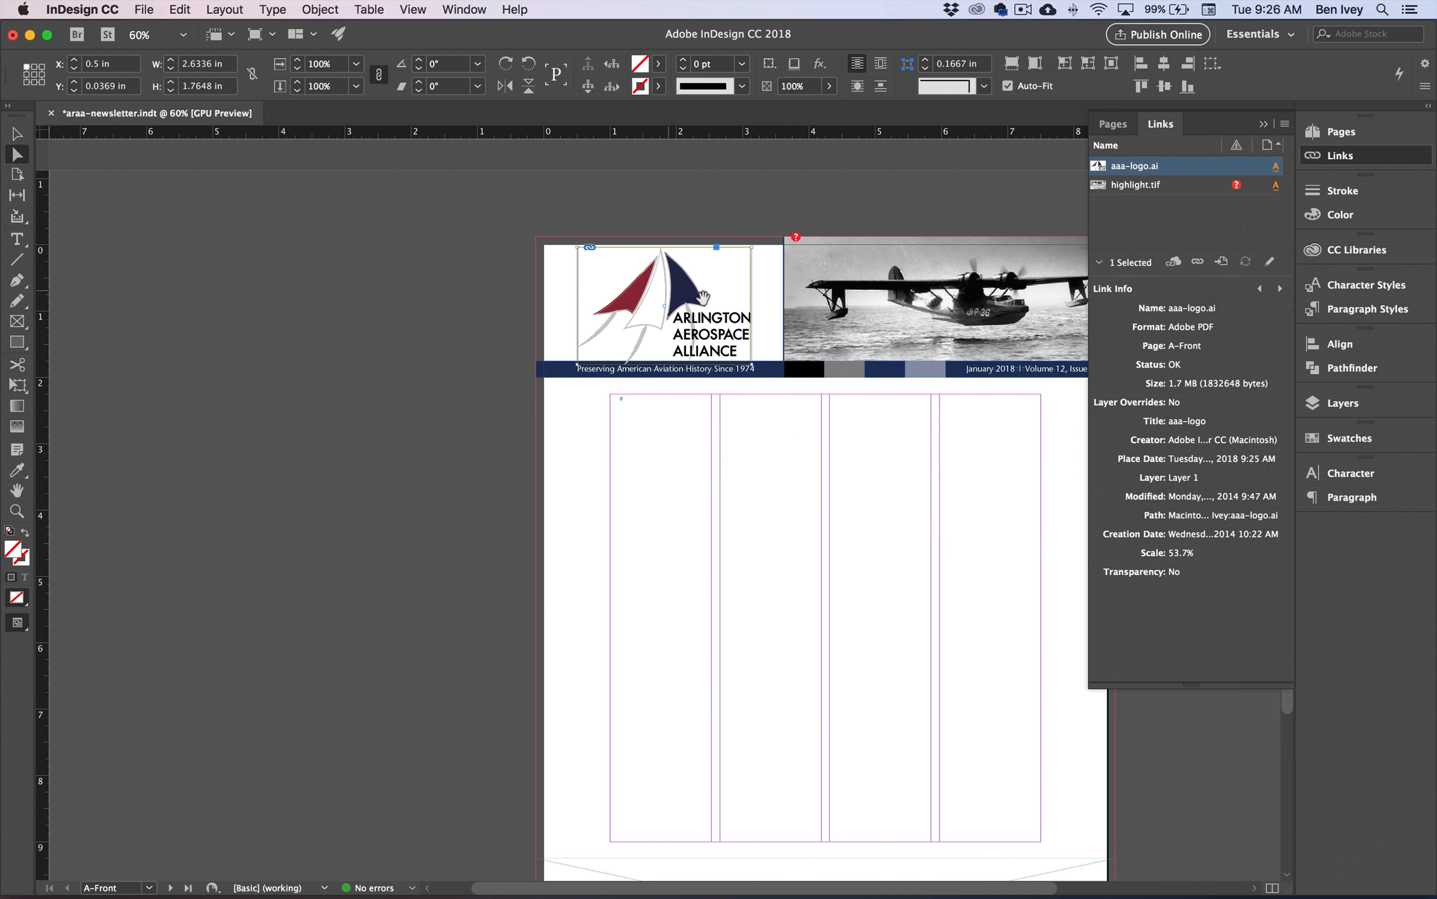
- Relink the missing highlight.tif image on the A-Front master to highlight-july.tif and save the template
scroll(706, 298, right, 5)
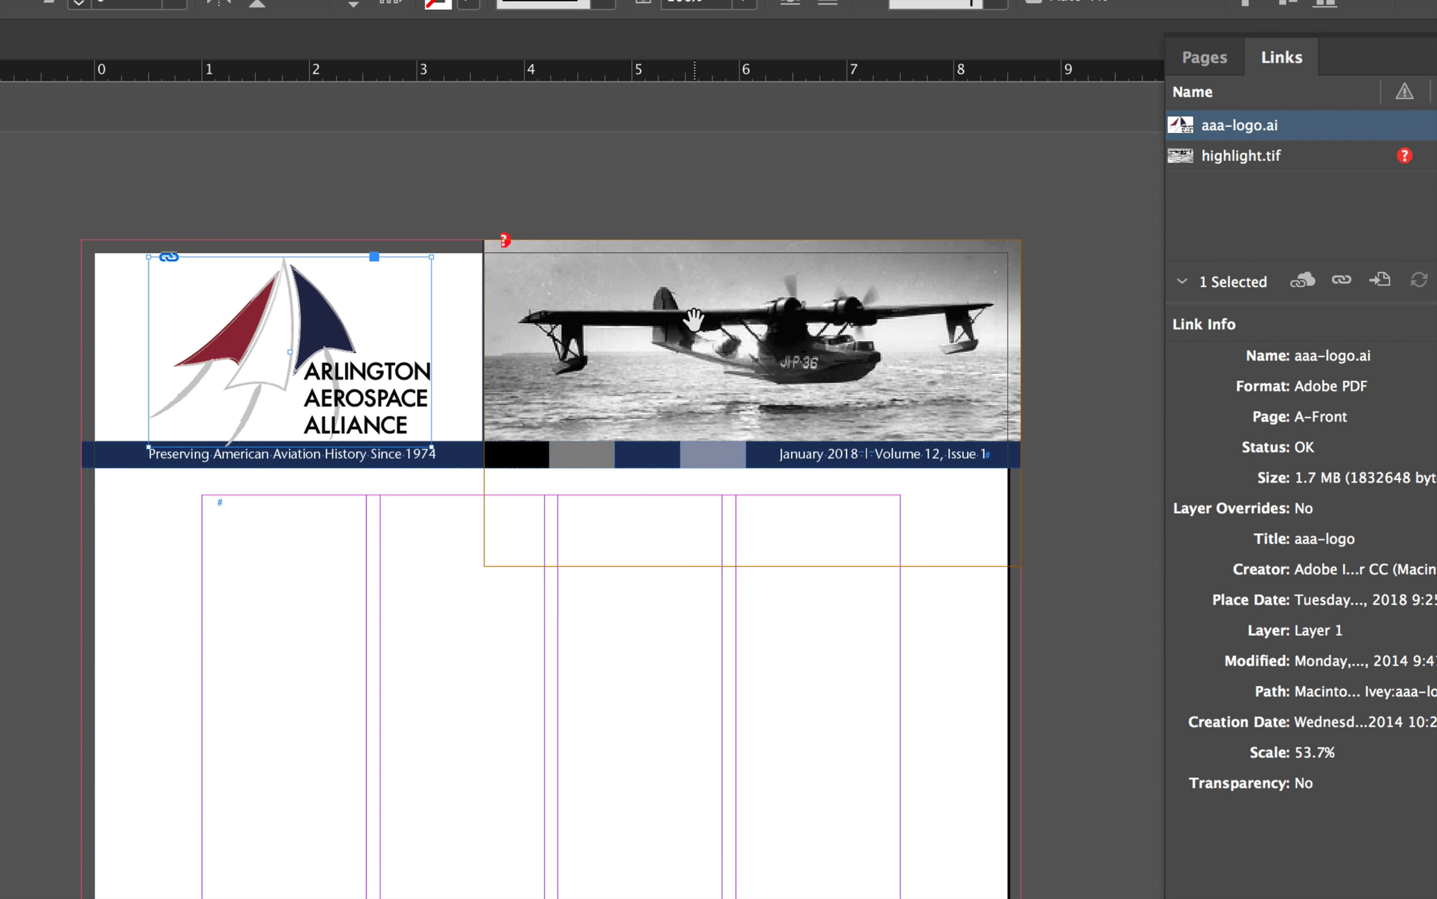
click(503, 238)
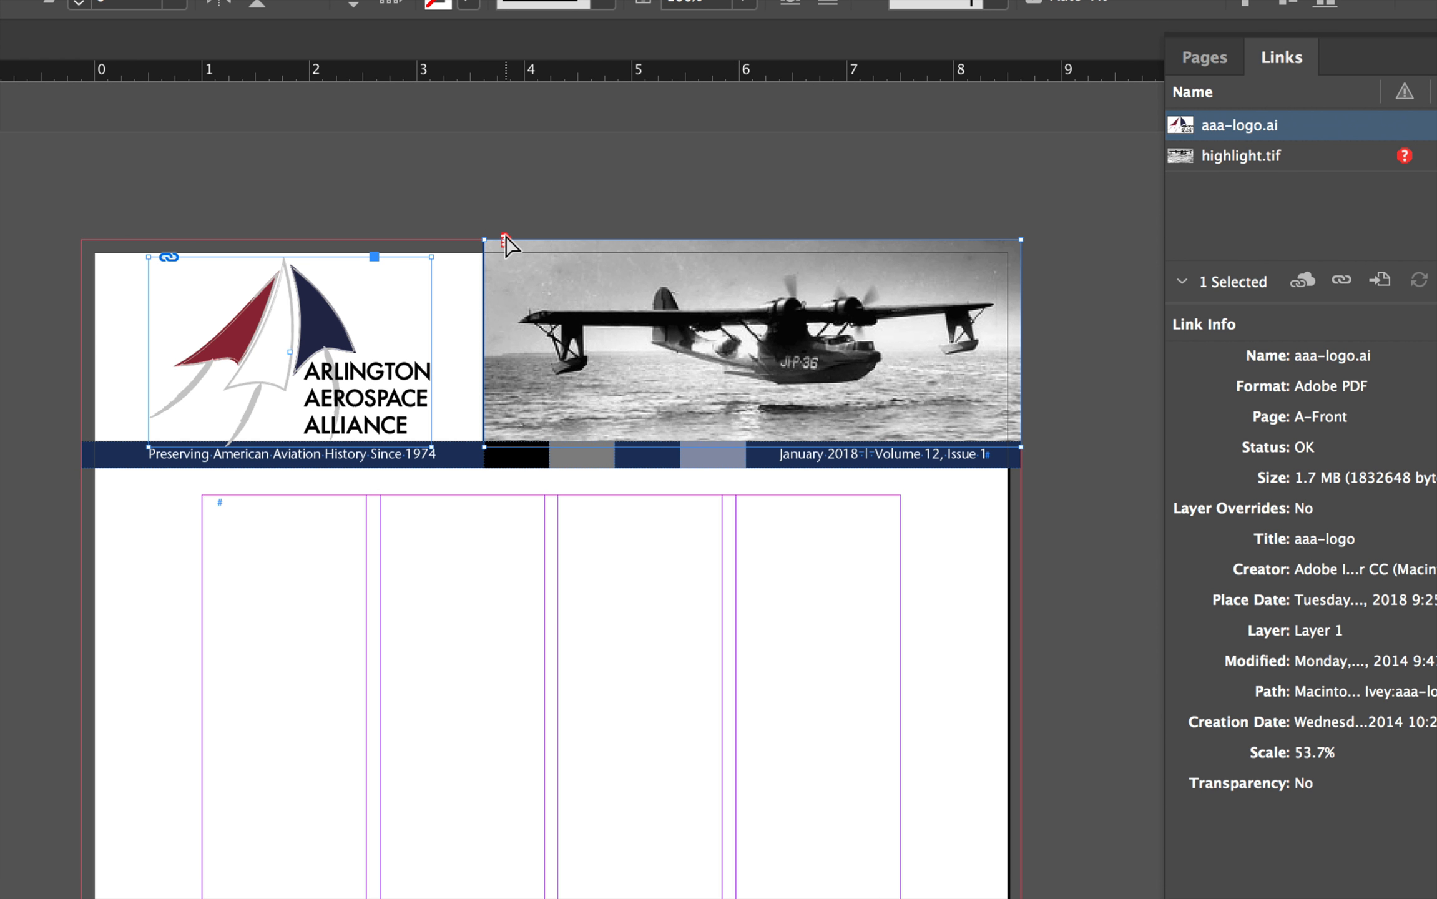
click(504, 240)
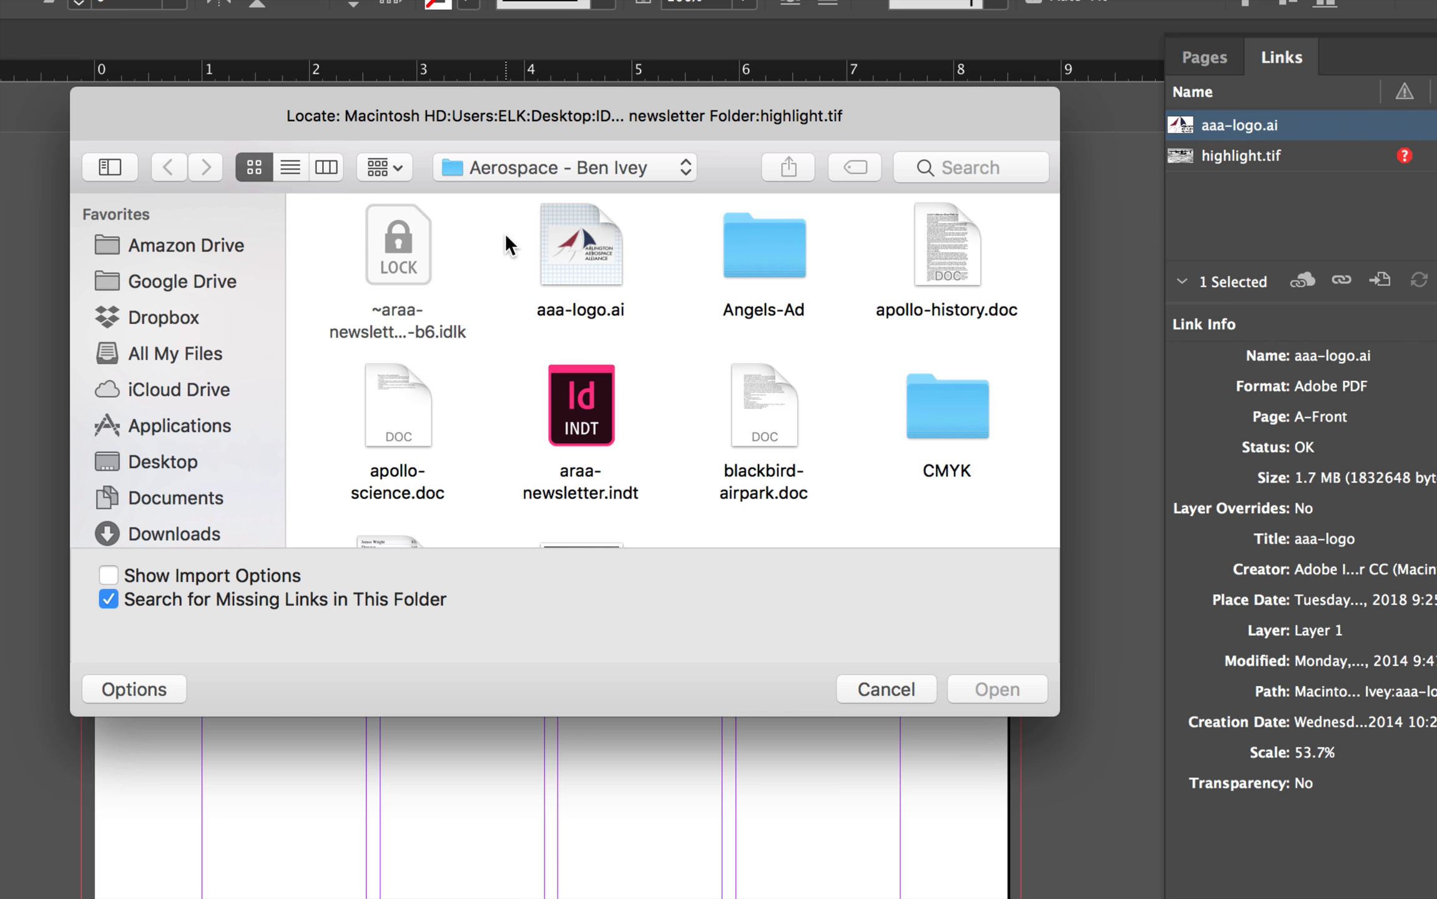
scroll(673, 326, down, 3)
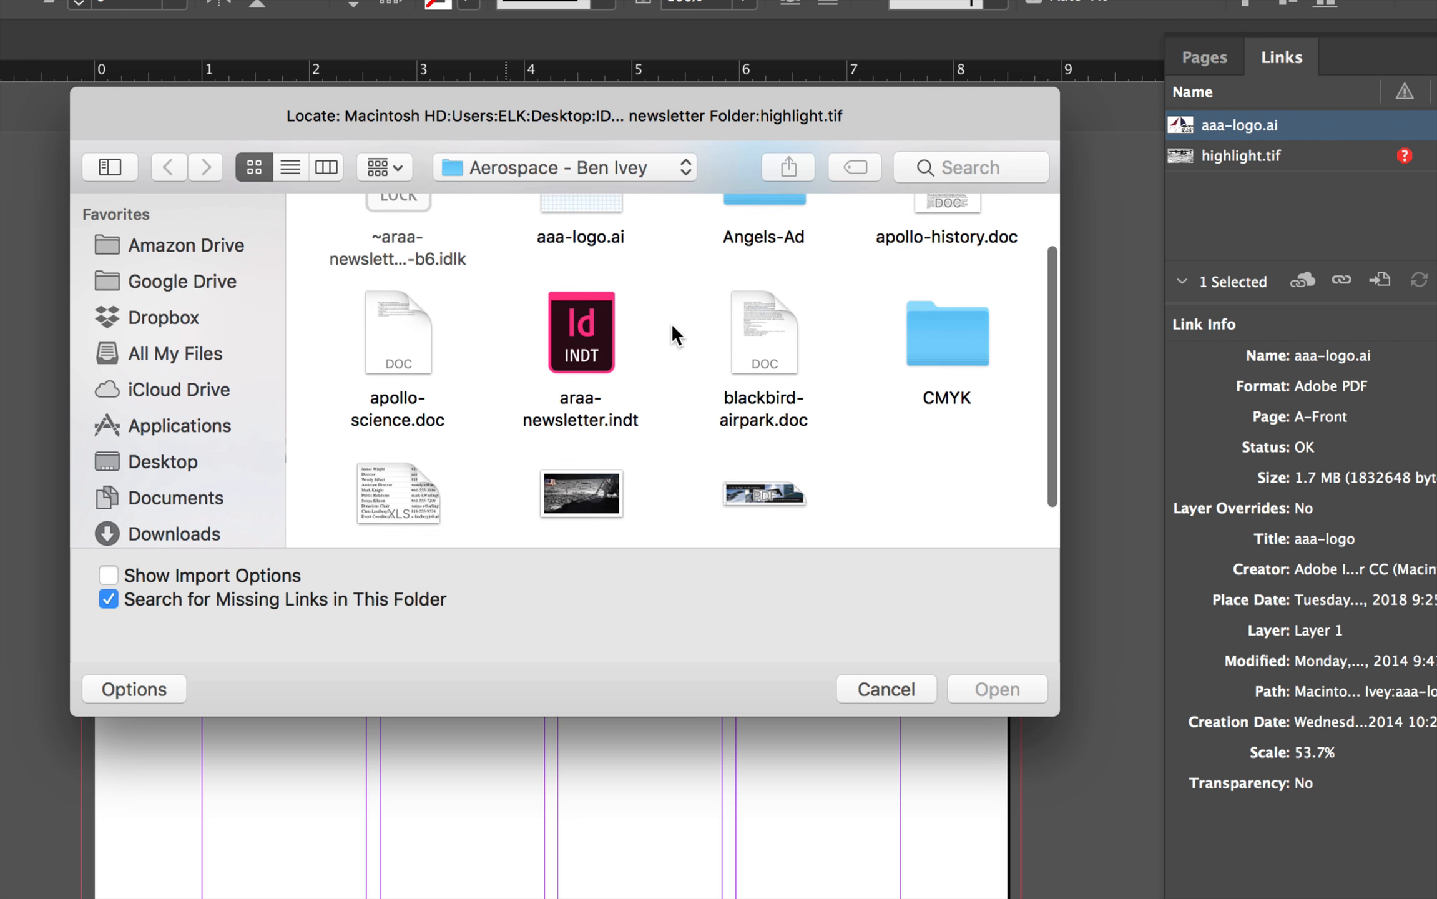
click(596, 439)
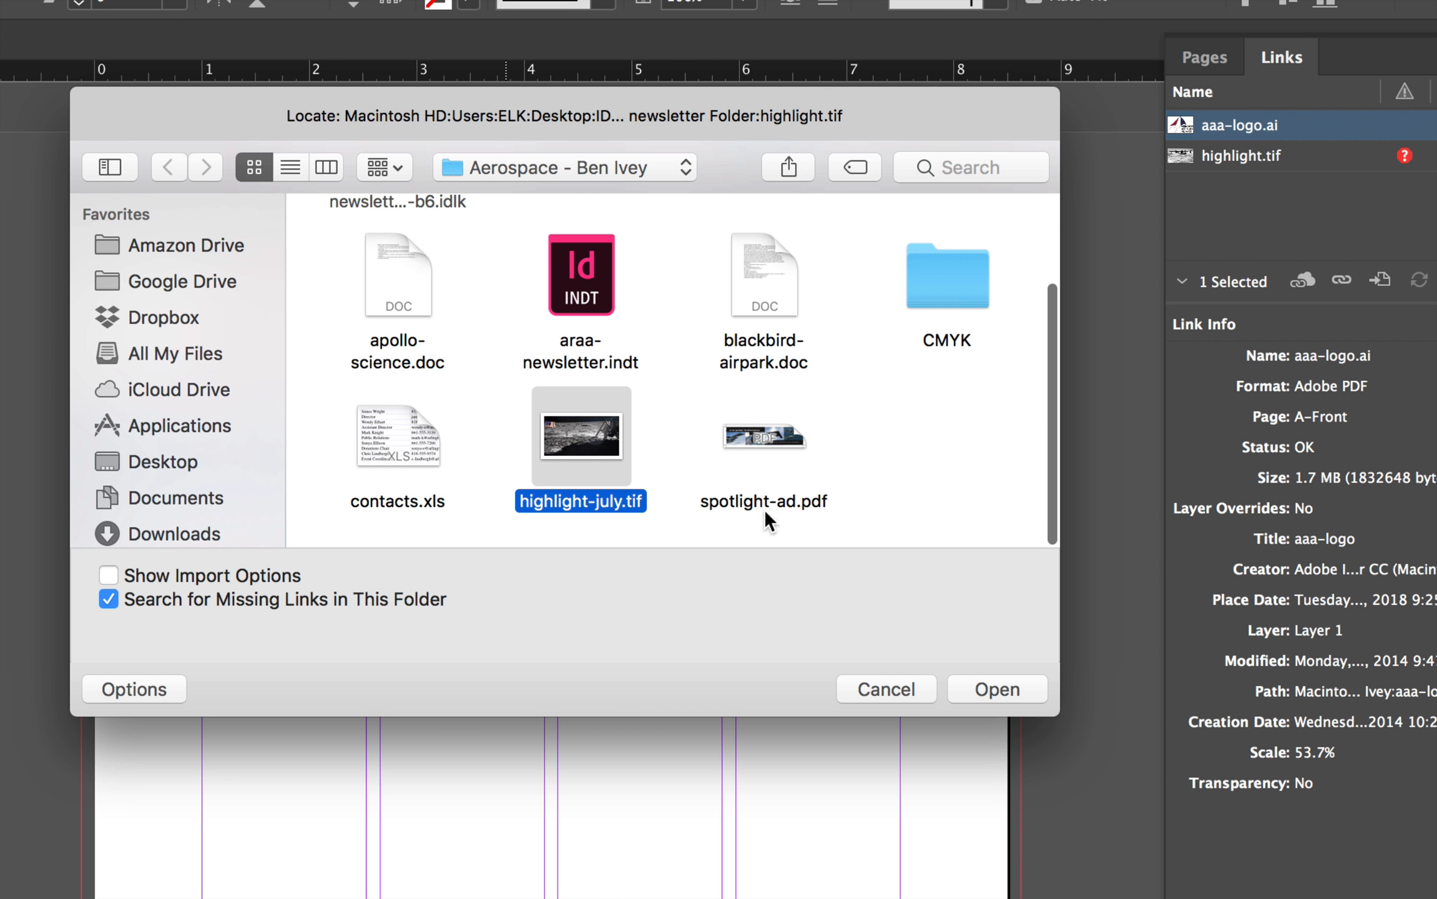
click(999, 686)
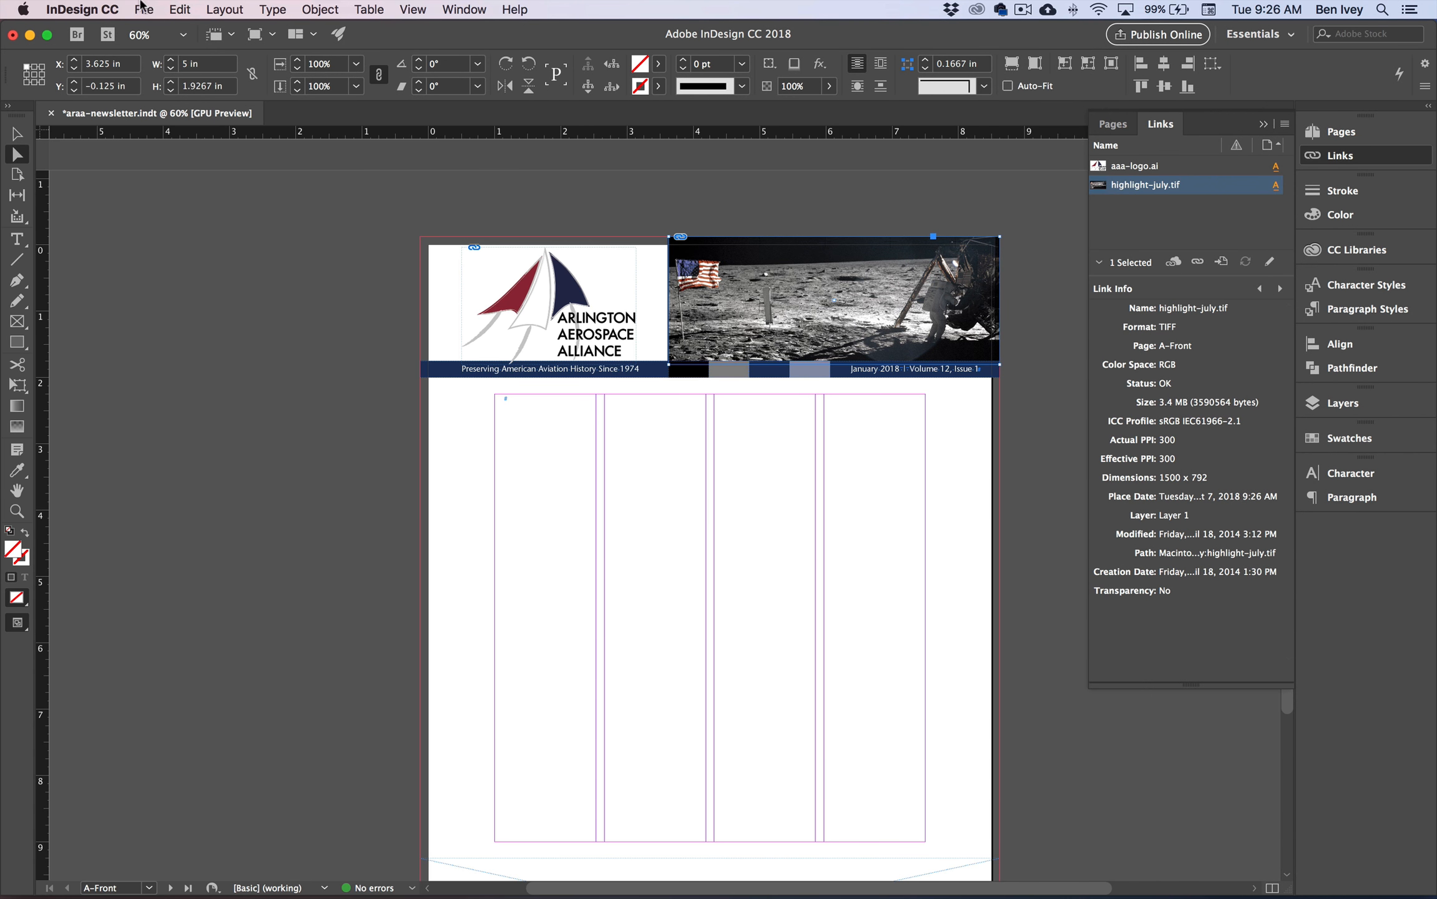
click(143, 8)
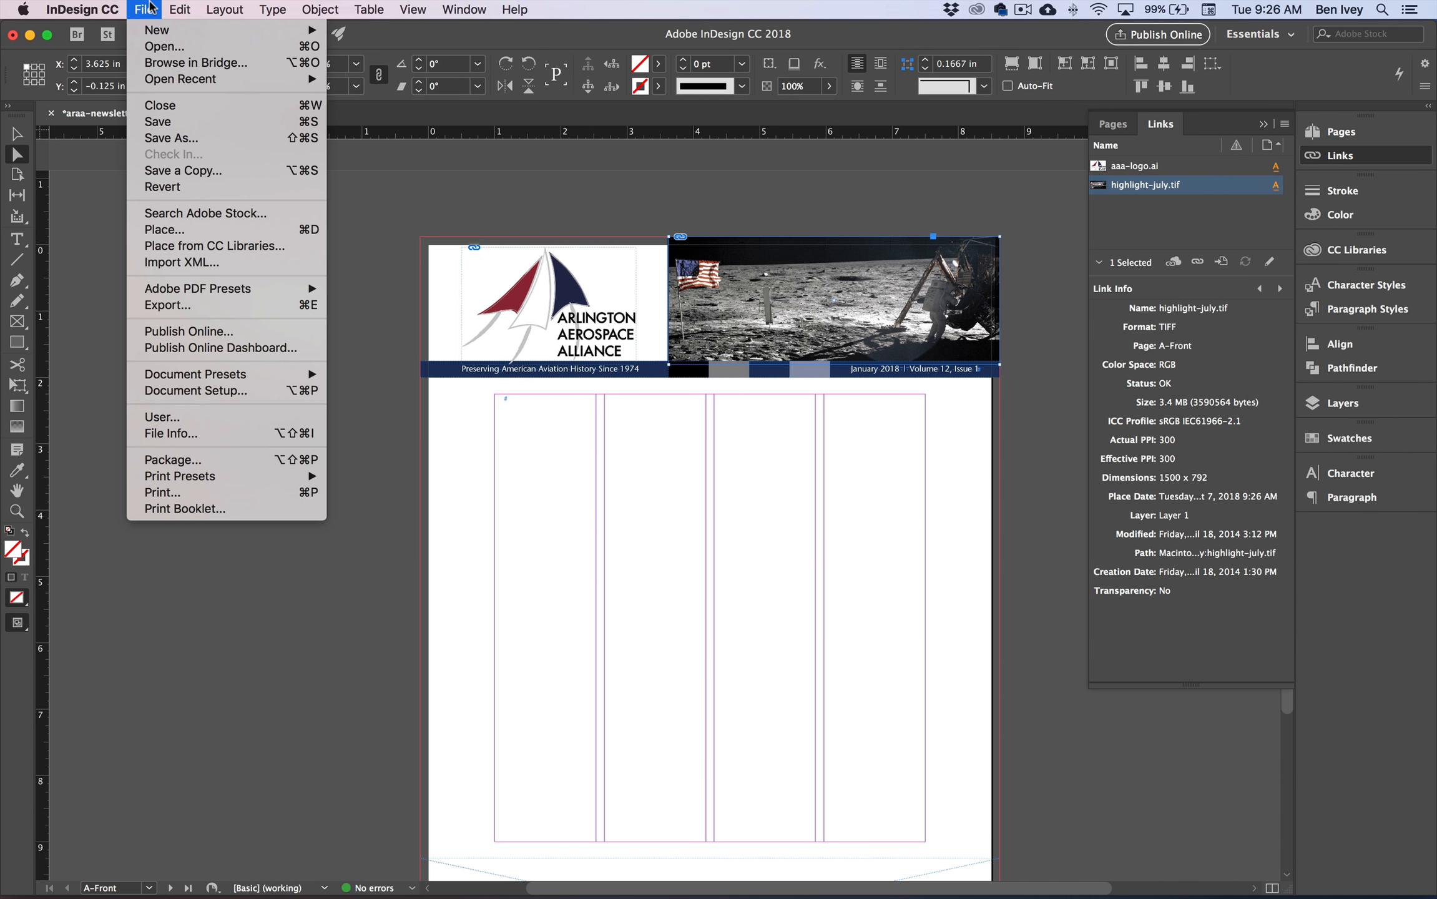
click(184, 129)
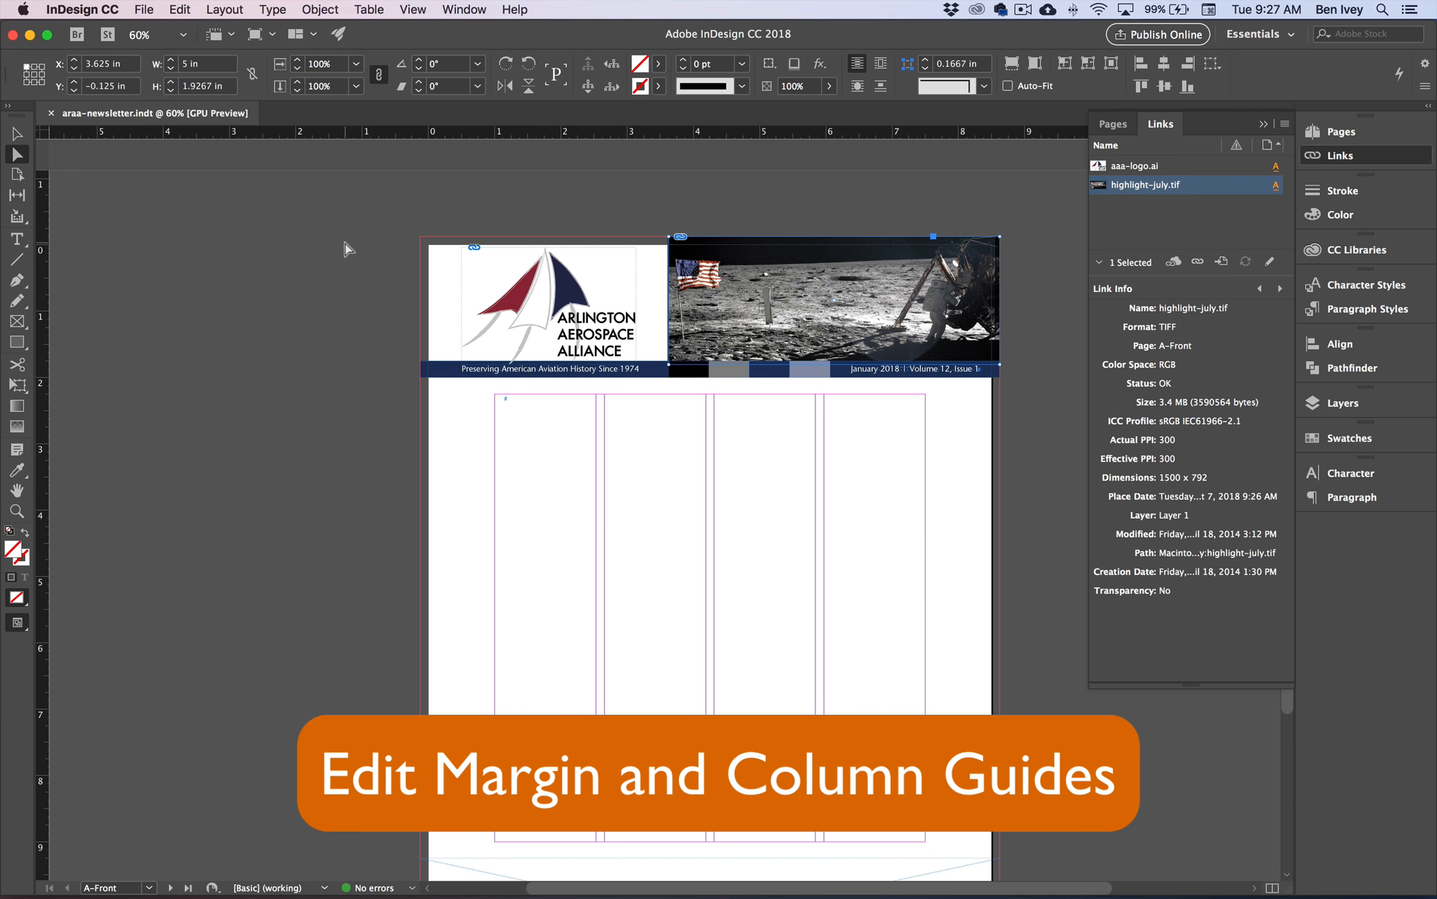
- Display the A-Front master and set its left and right page margins to 0.5 in, previewing the change
key(super+0)
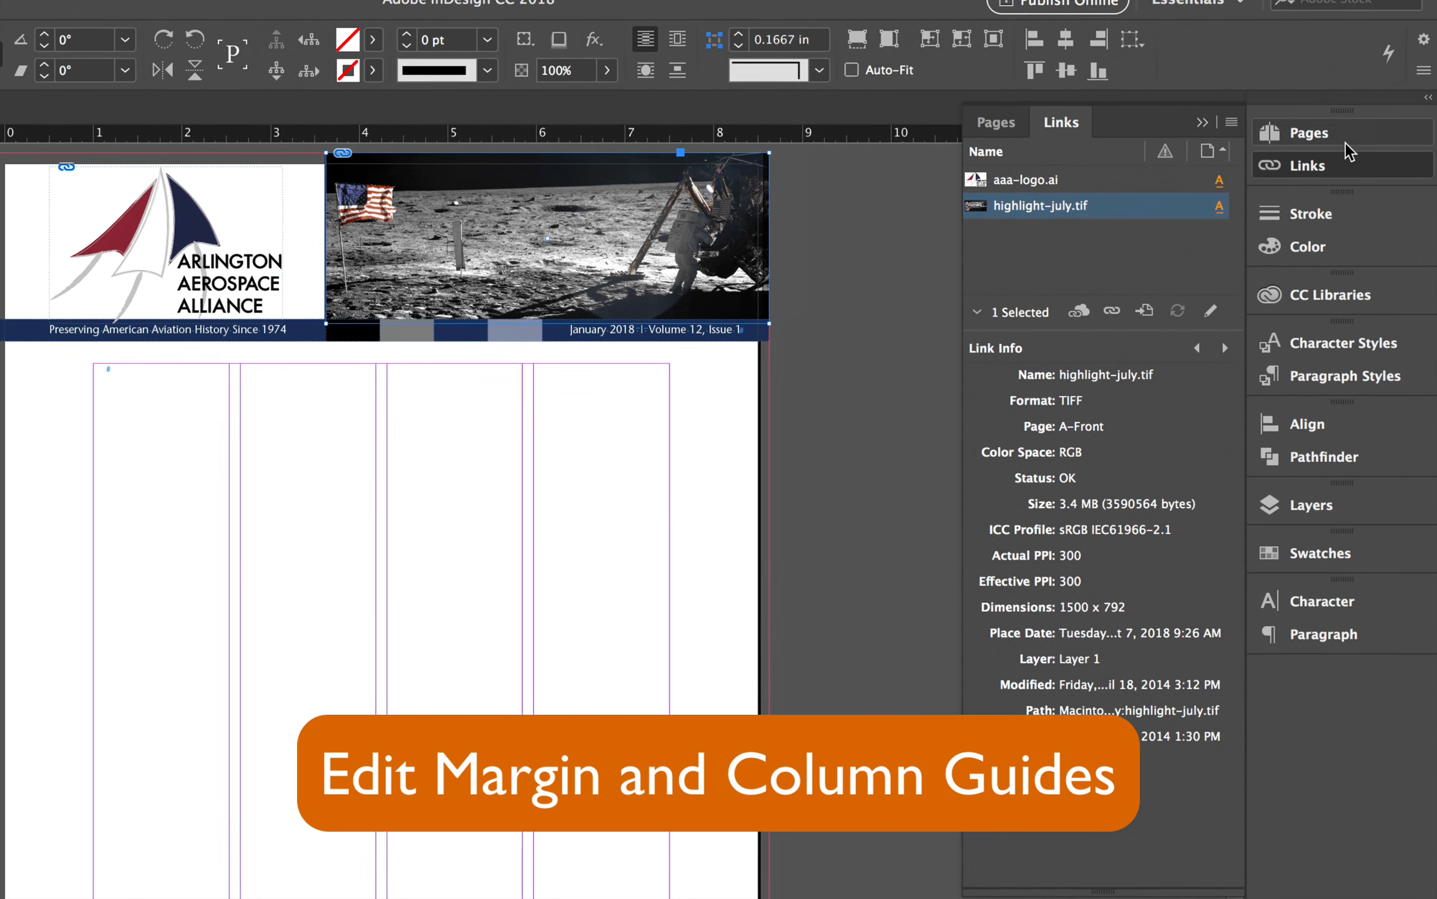
click(1345, 138)
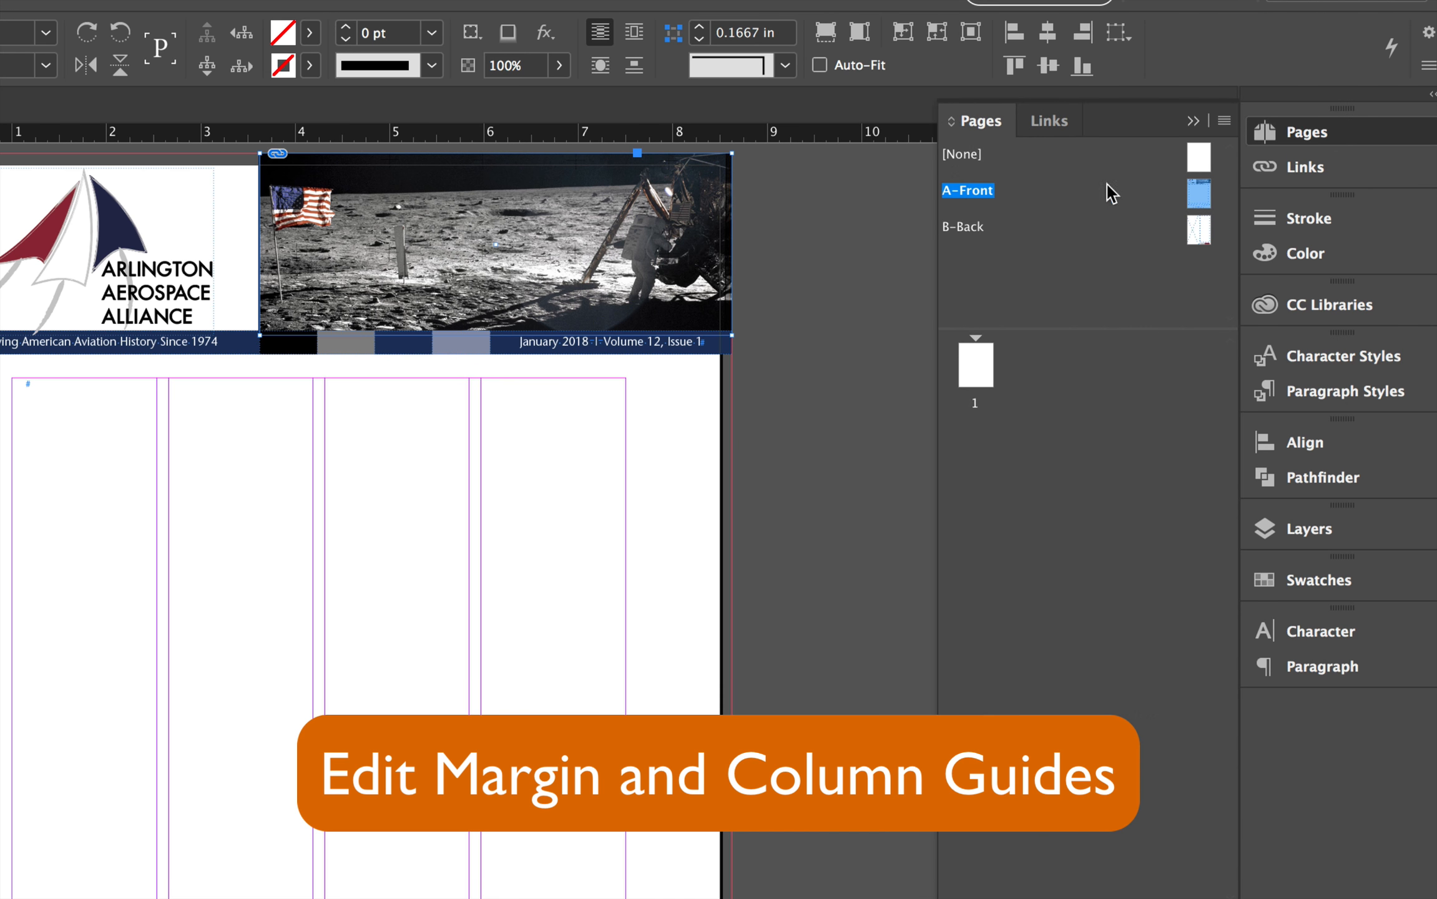
double_click(1199, 187)
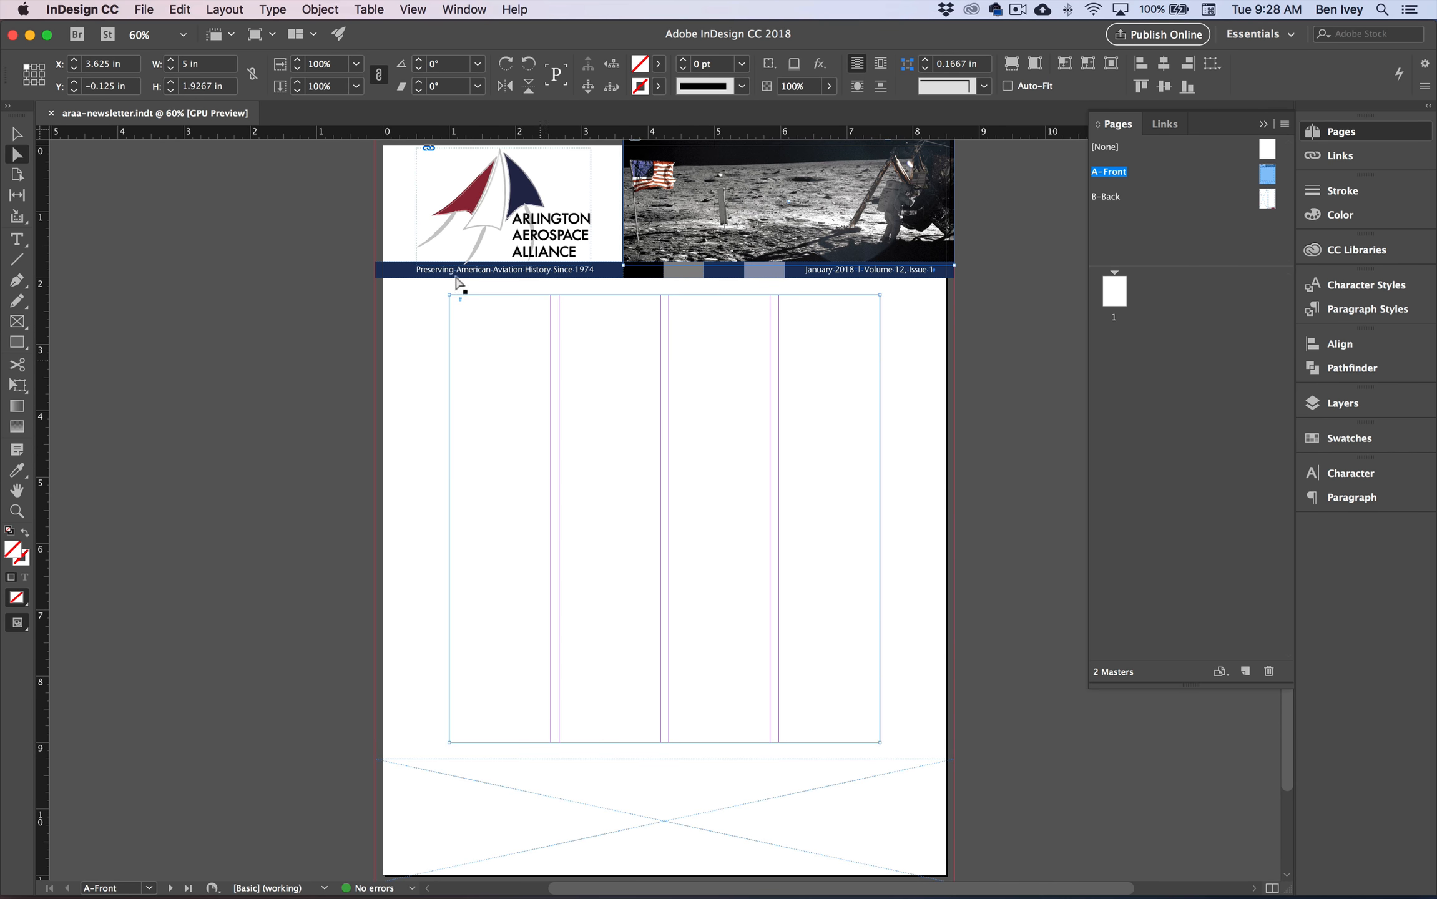
click(224, 9)
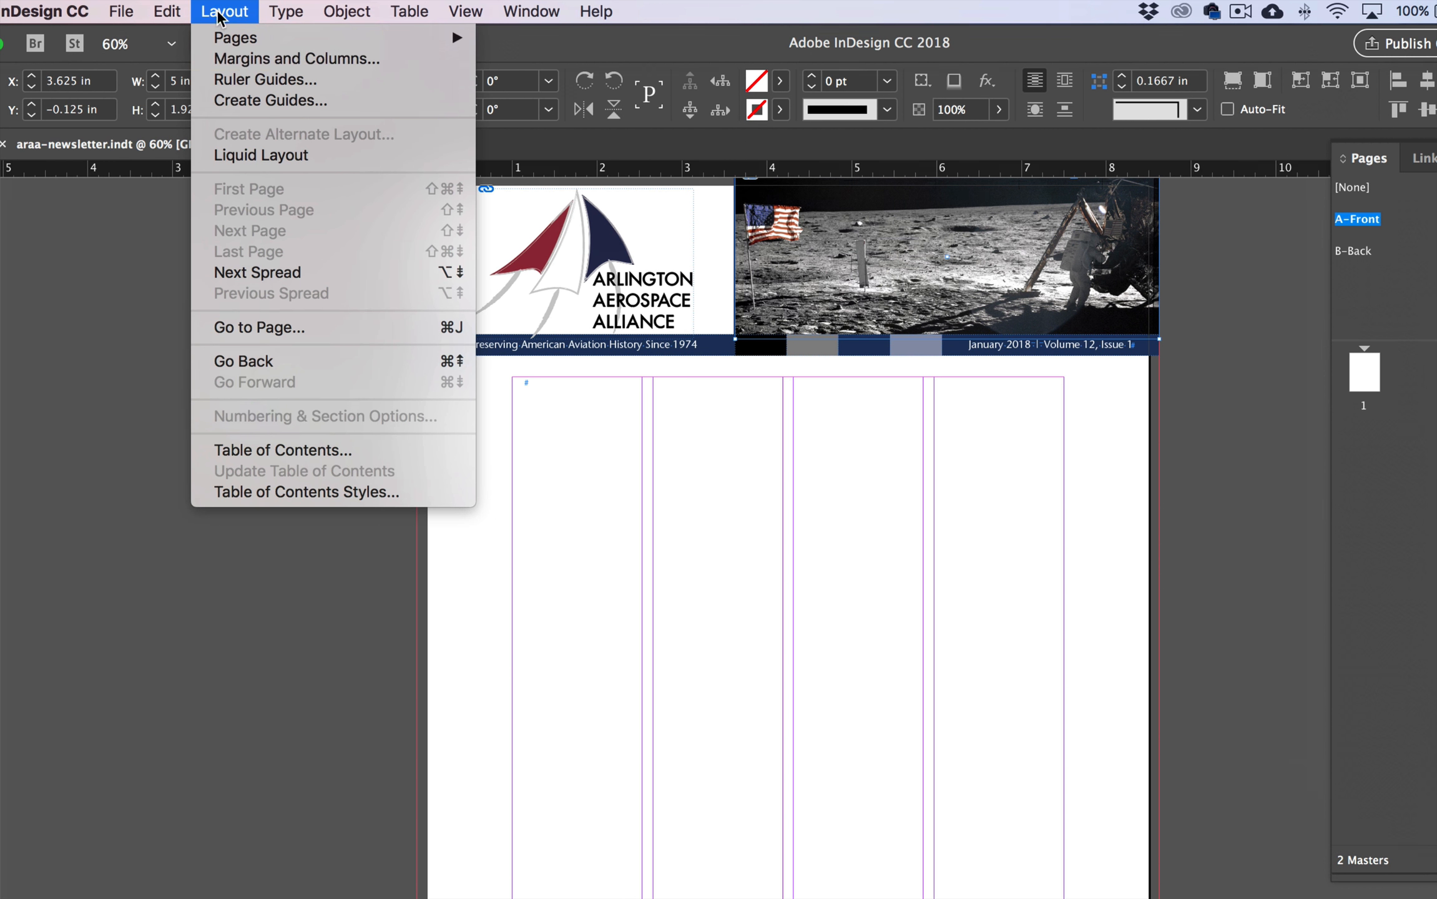
click(239, 60)
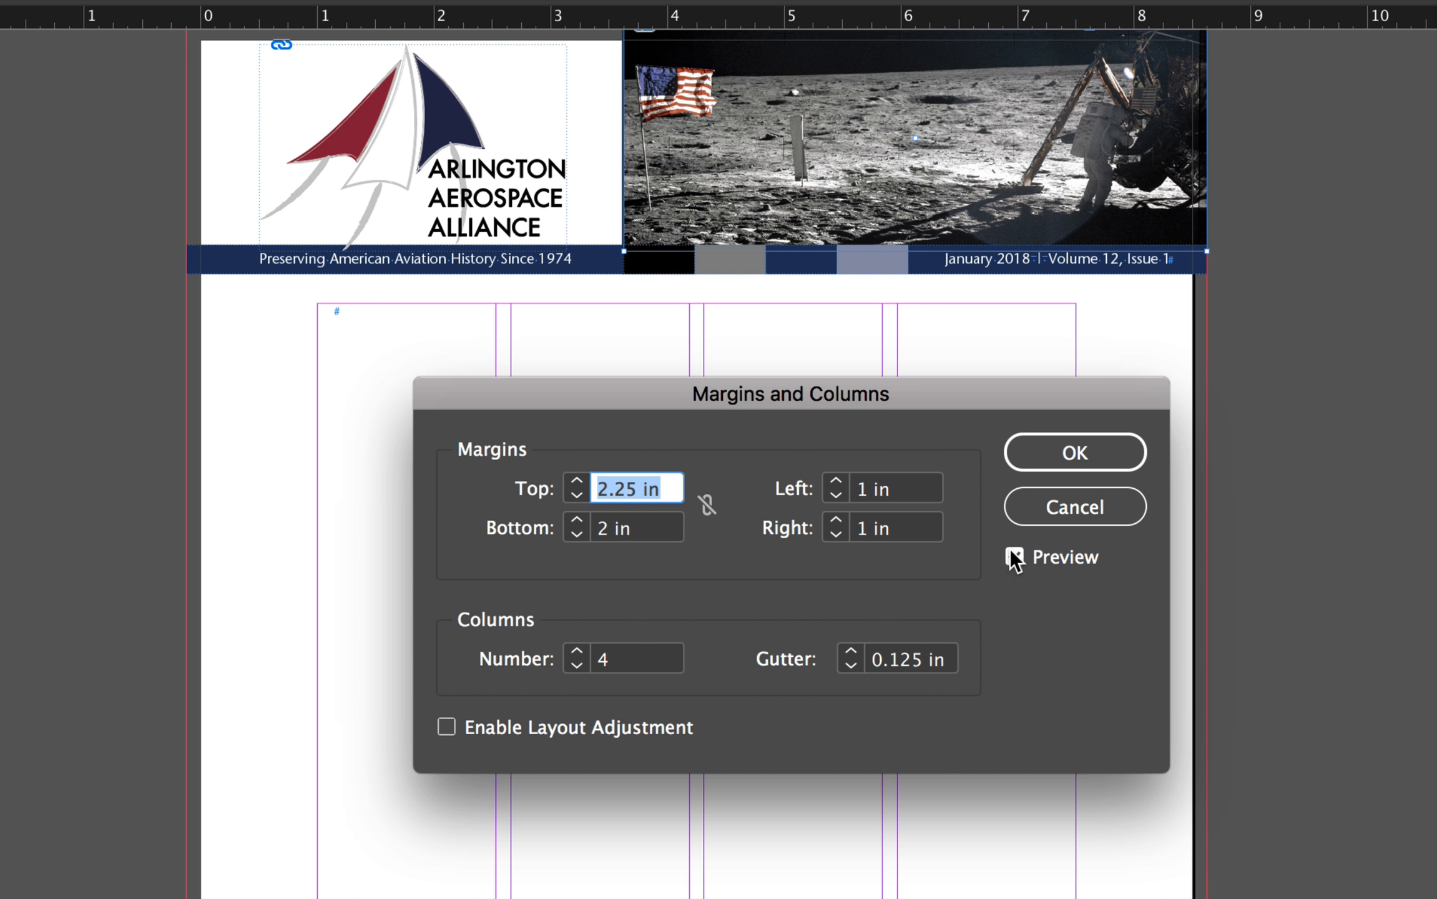
click(890, 493)
text(.5)
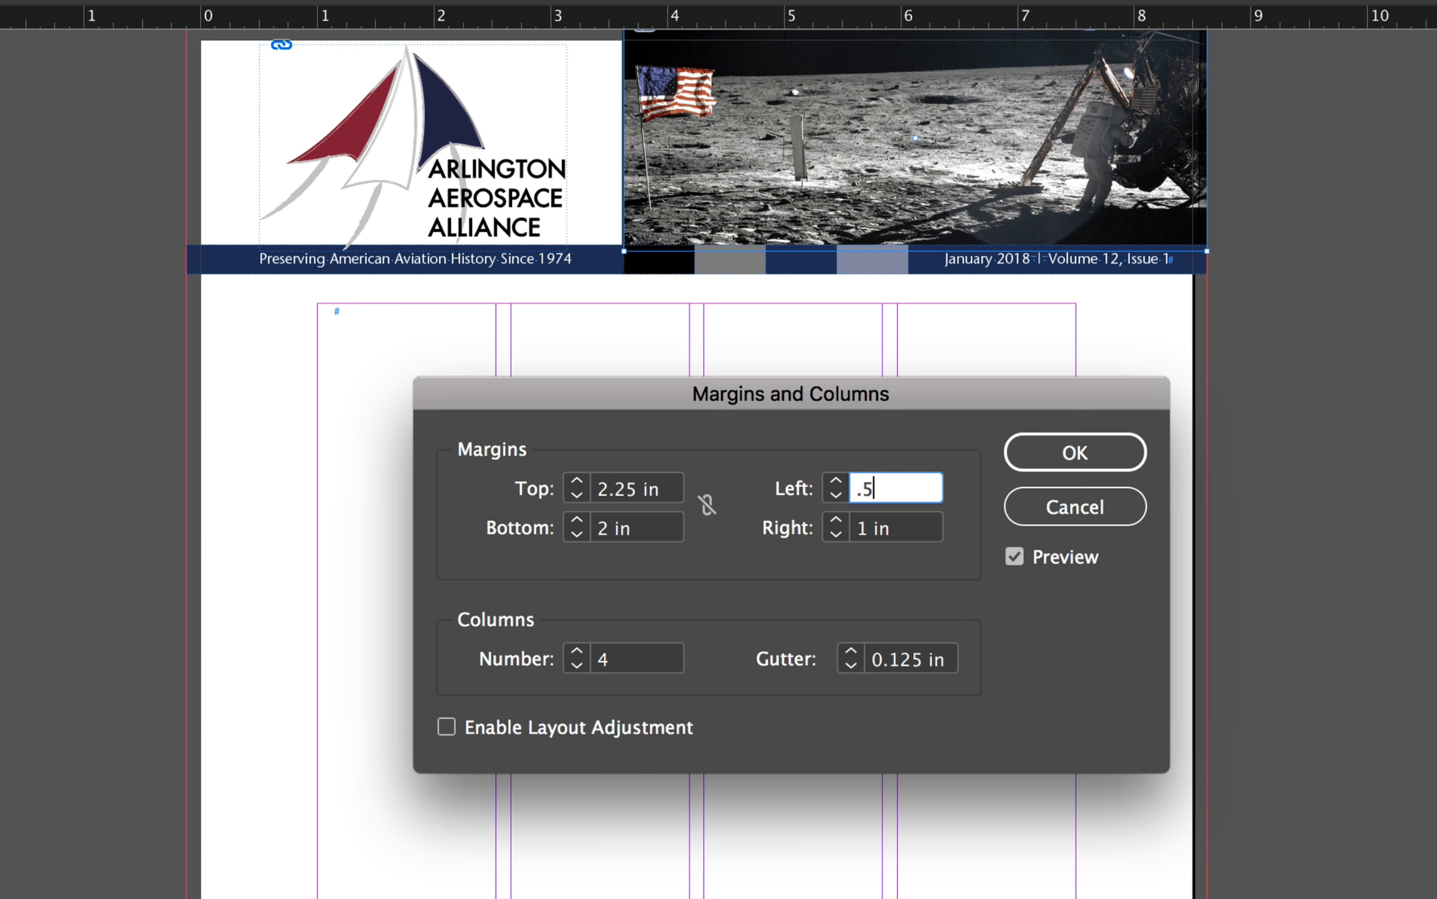
key(Tab)
text(.5)
key(Tab)
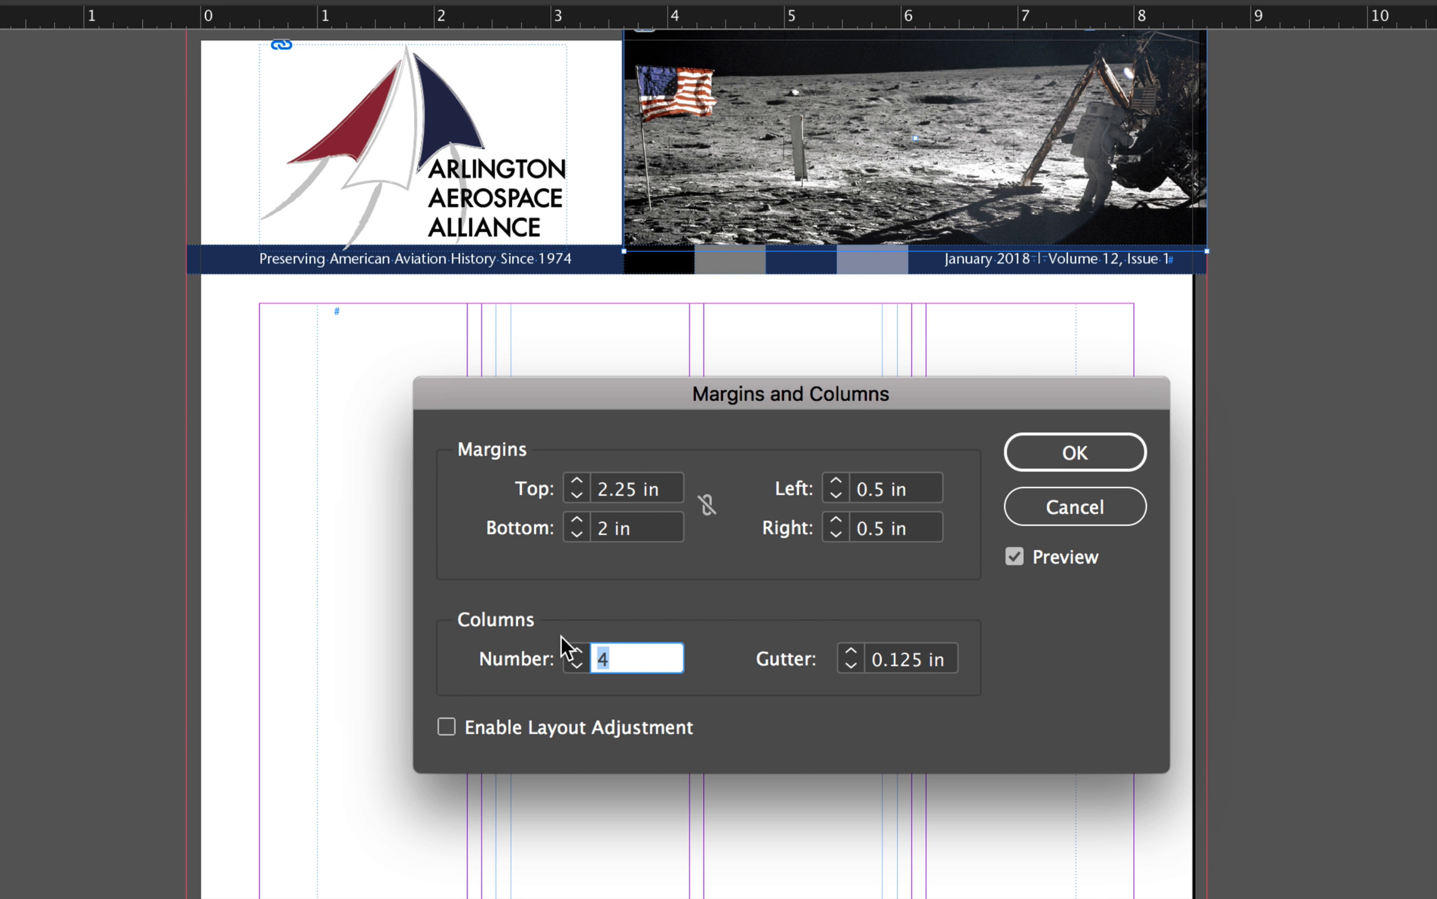
- Set the A-Front master's column guides to 3 columns with a 0.2 in gutter and apply the margin and column settings
text(3)
key(Tab)
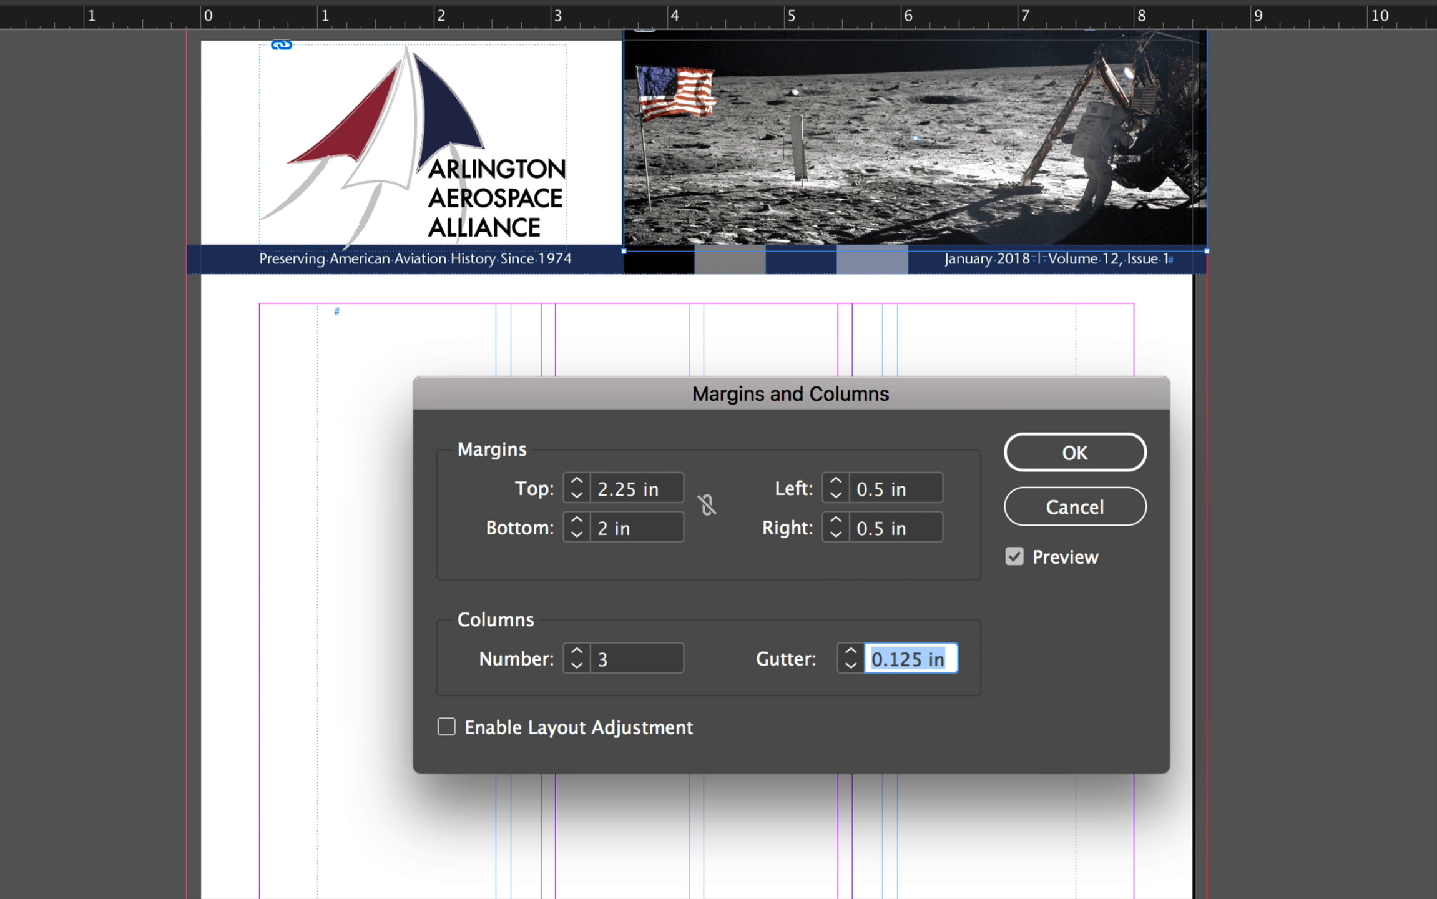
text(.2)
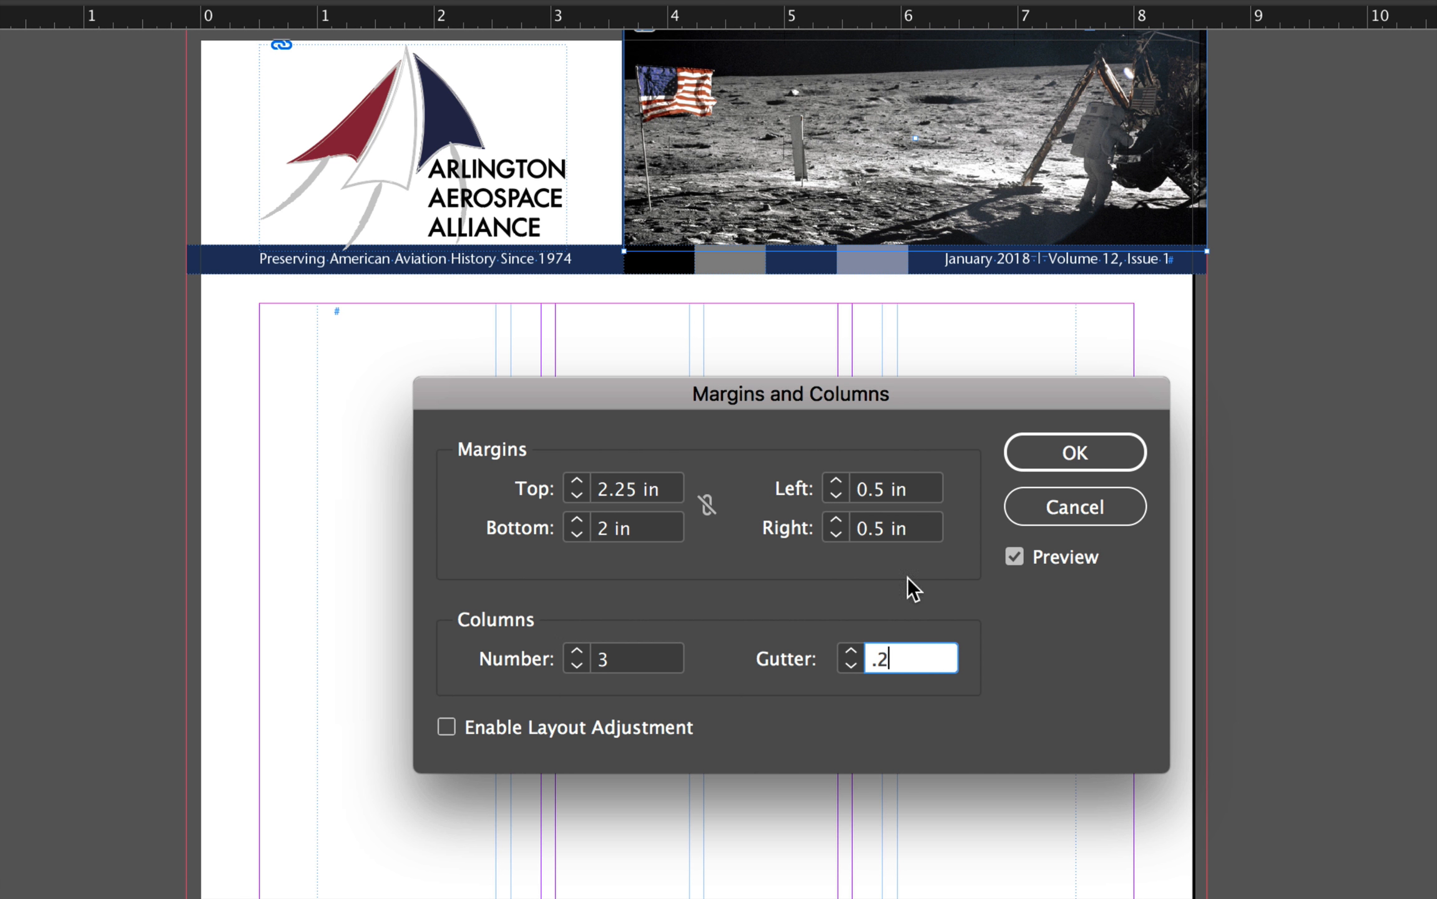
click(1079, 449)
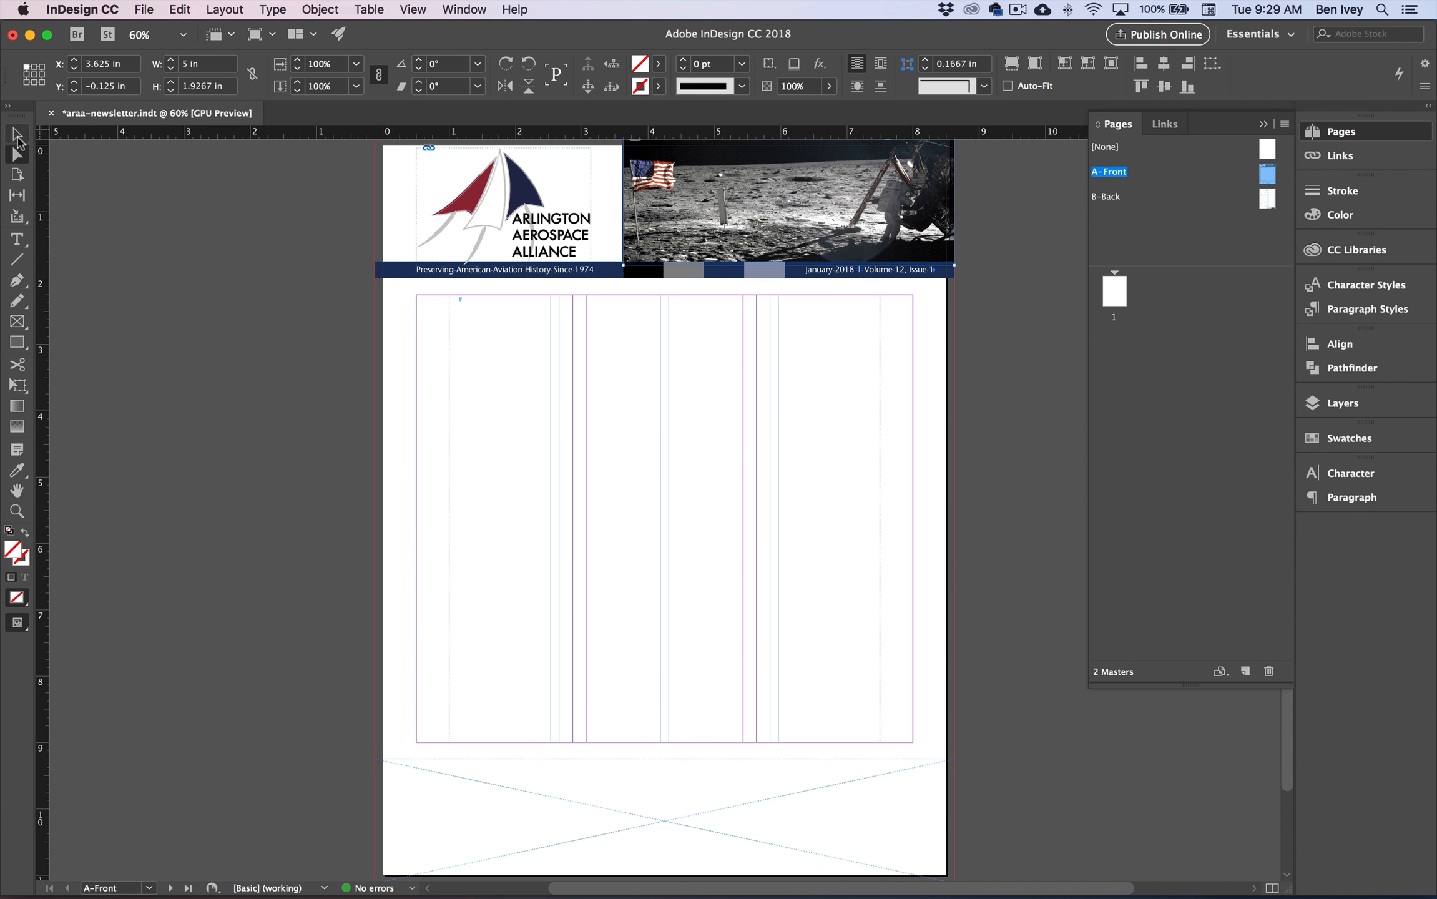
- Widen the main text frame on A-Front to 7.5 in so both sides meet the left and right margin guides
click(17, 135)
click(625, 401)
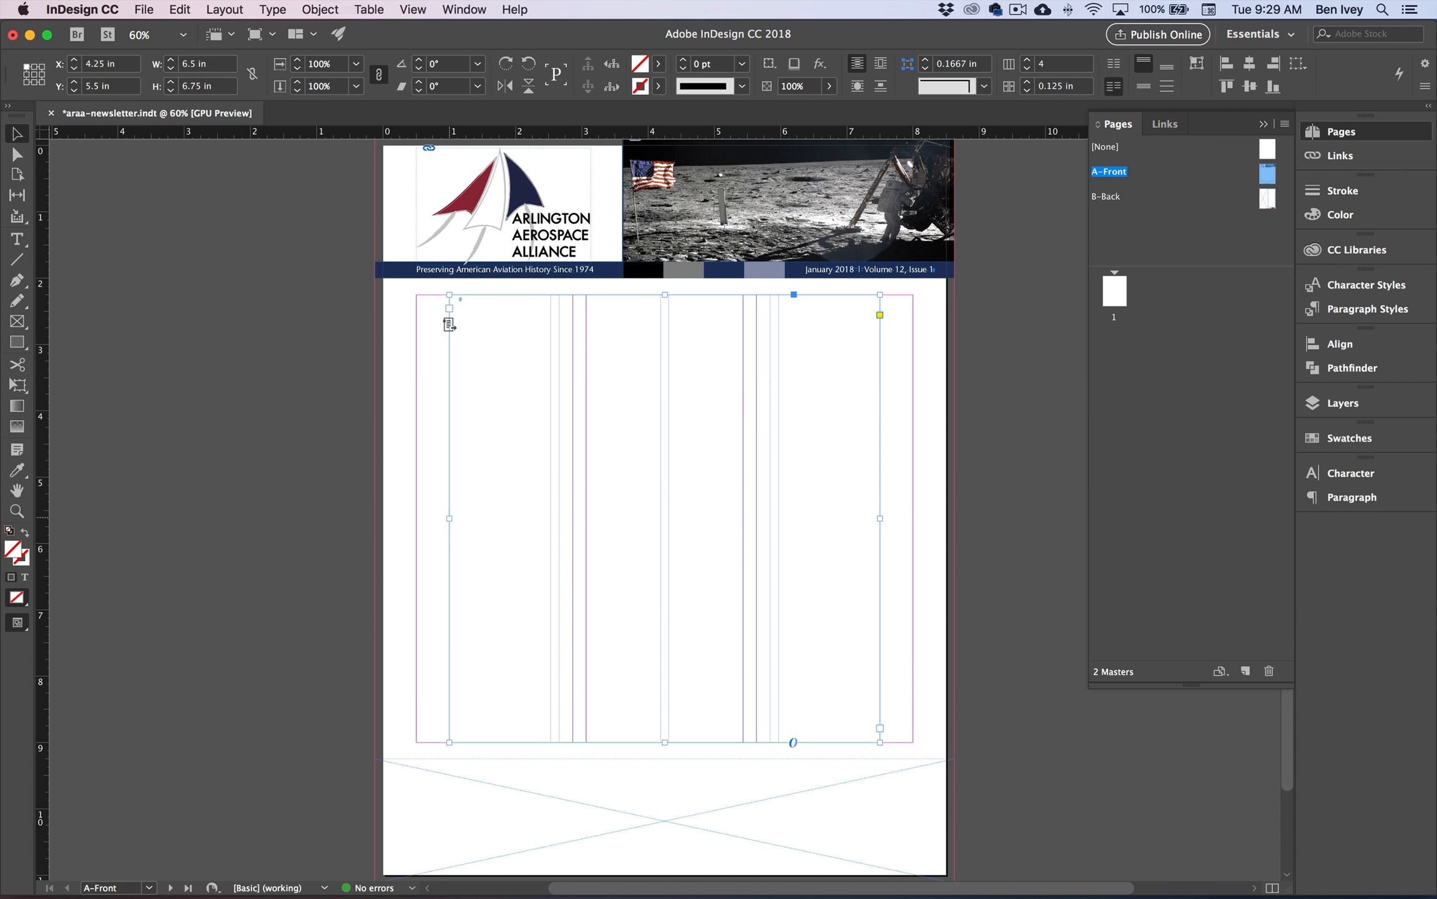
drag(449, 518, 417, 515)
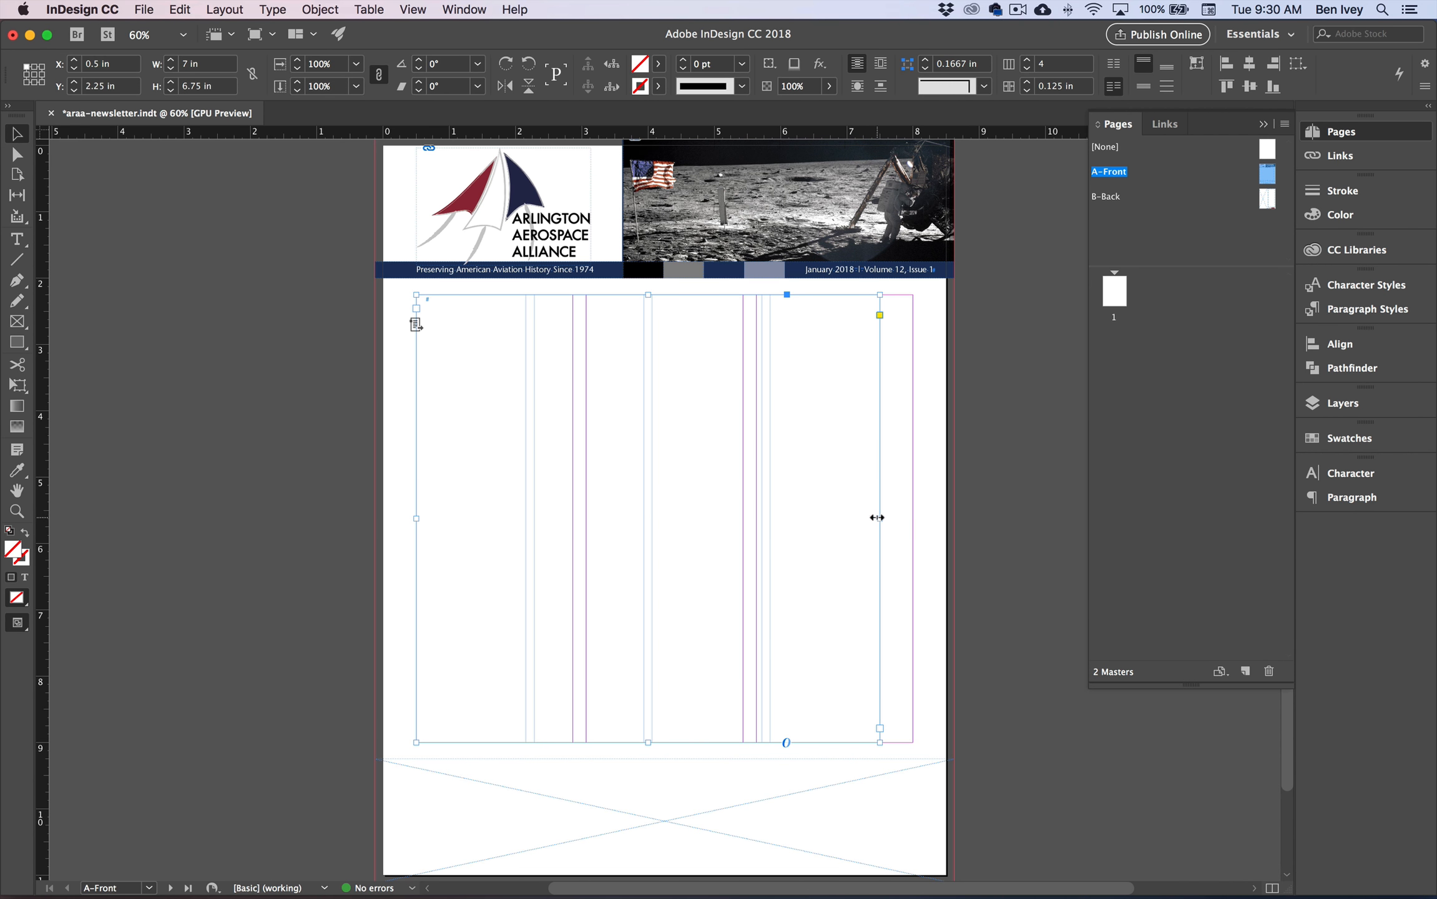
drag(880, 518, 913, 519)
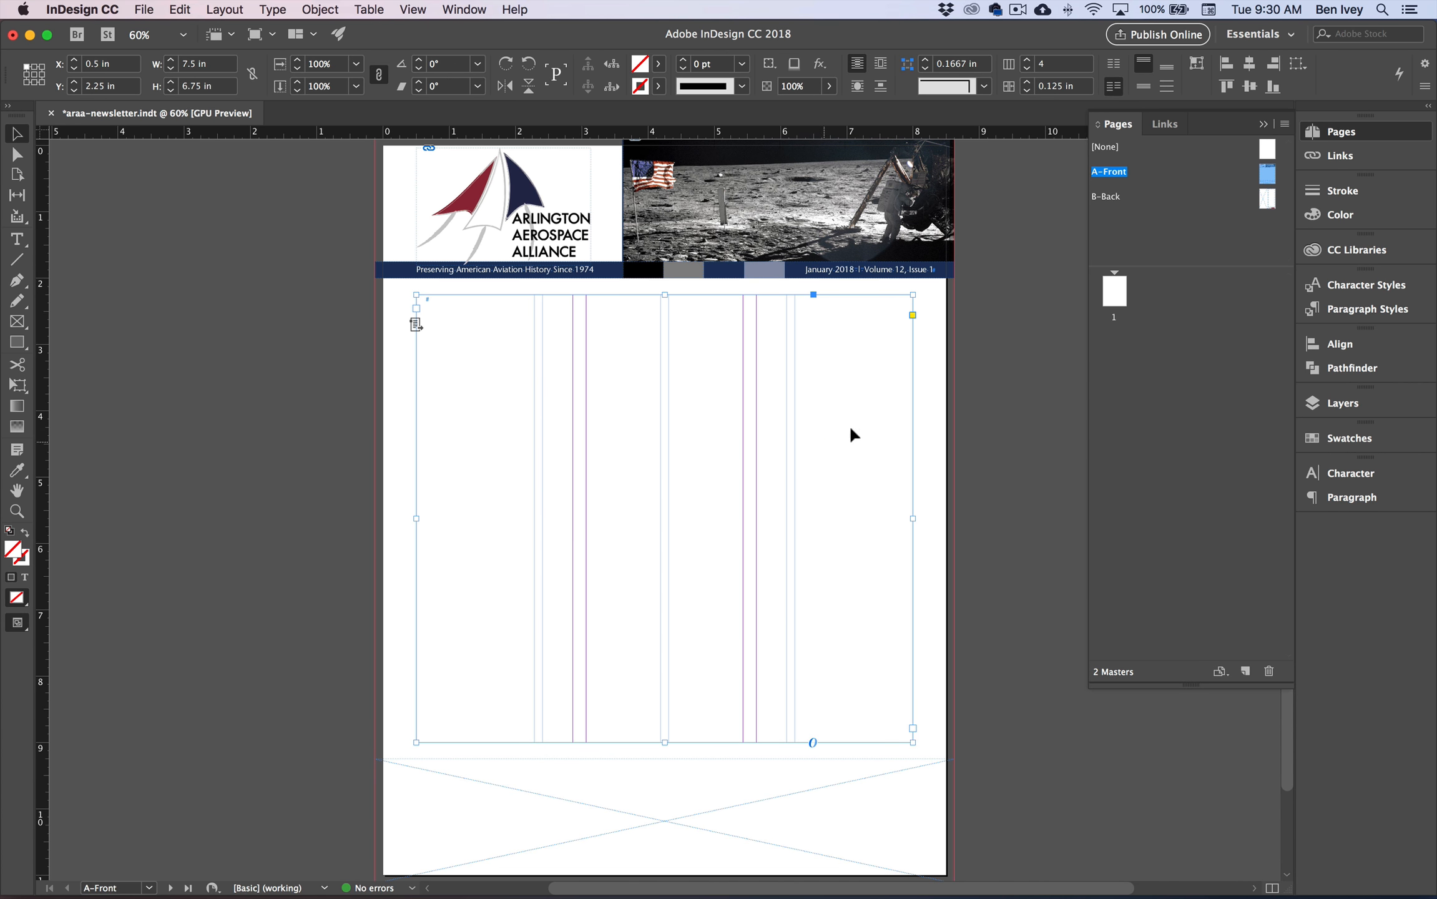
- Set the main text frame's options to 3 columns with a 0.2 in gutter, previewing the result
click(272, 10)
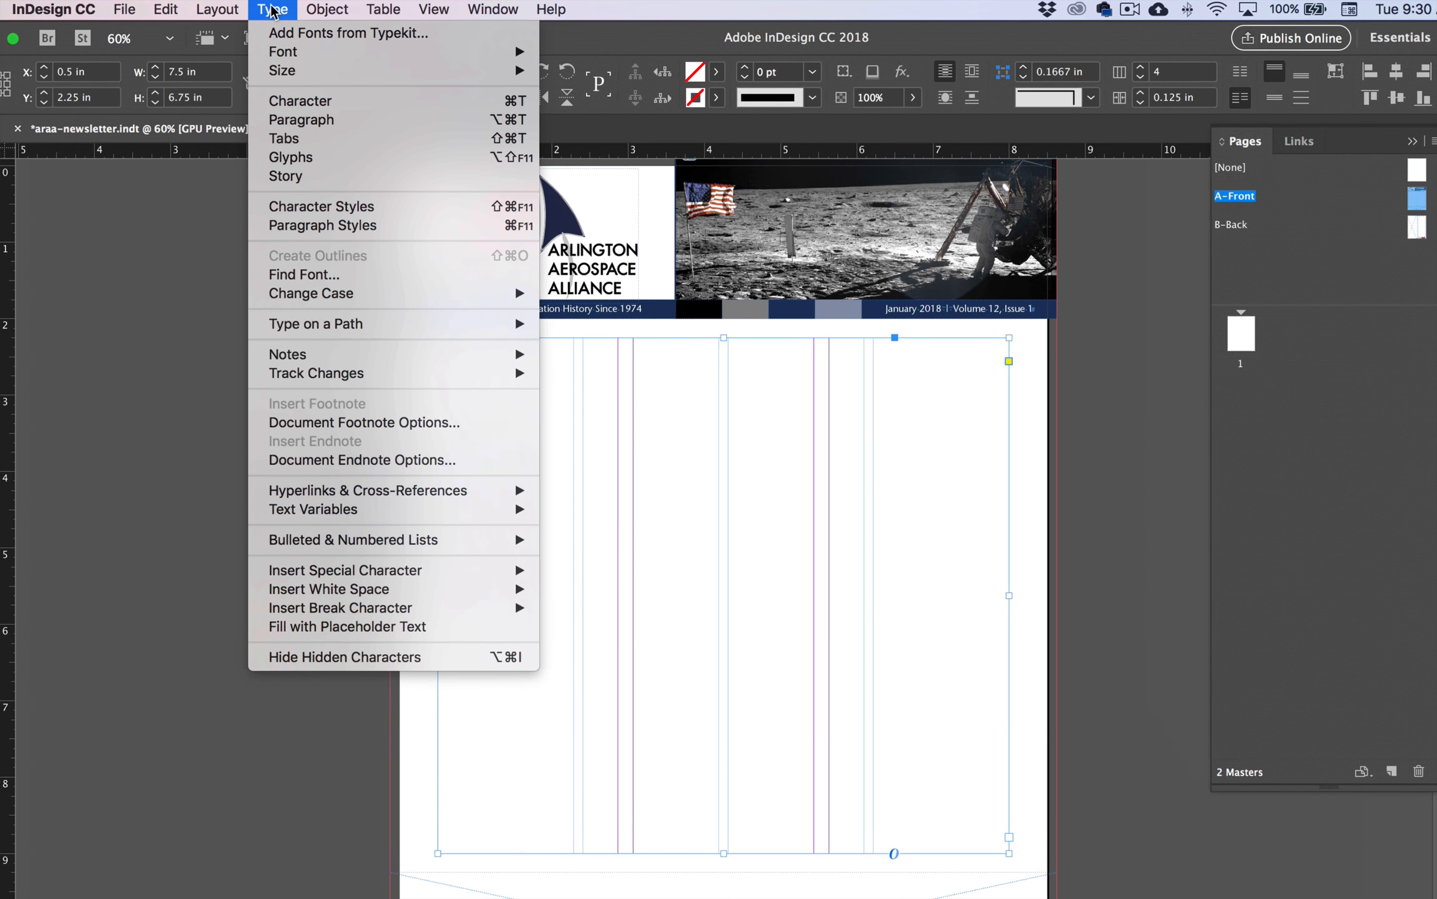
mouse_move(327, 9)
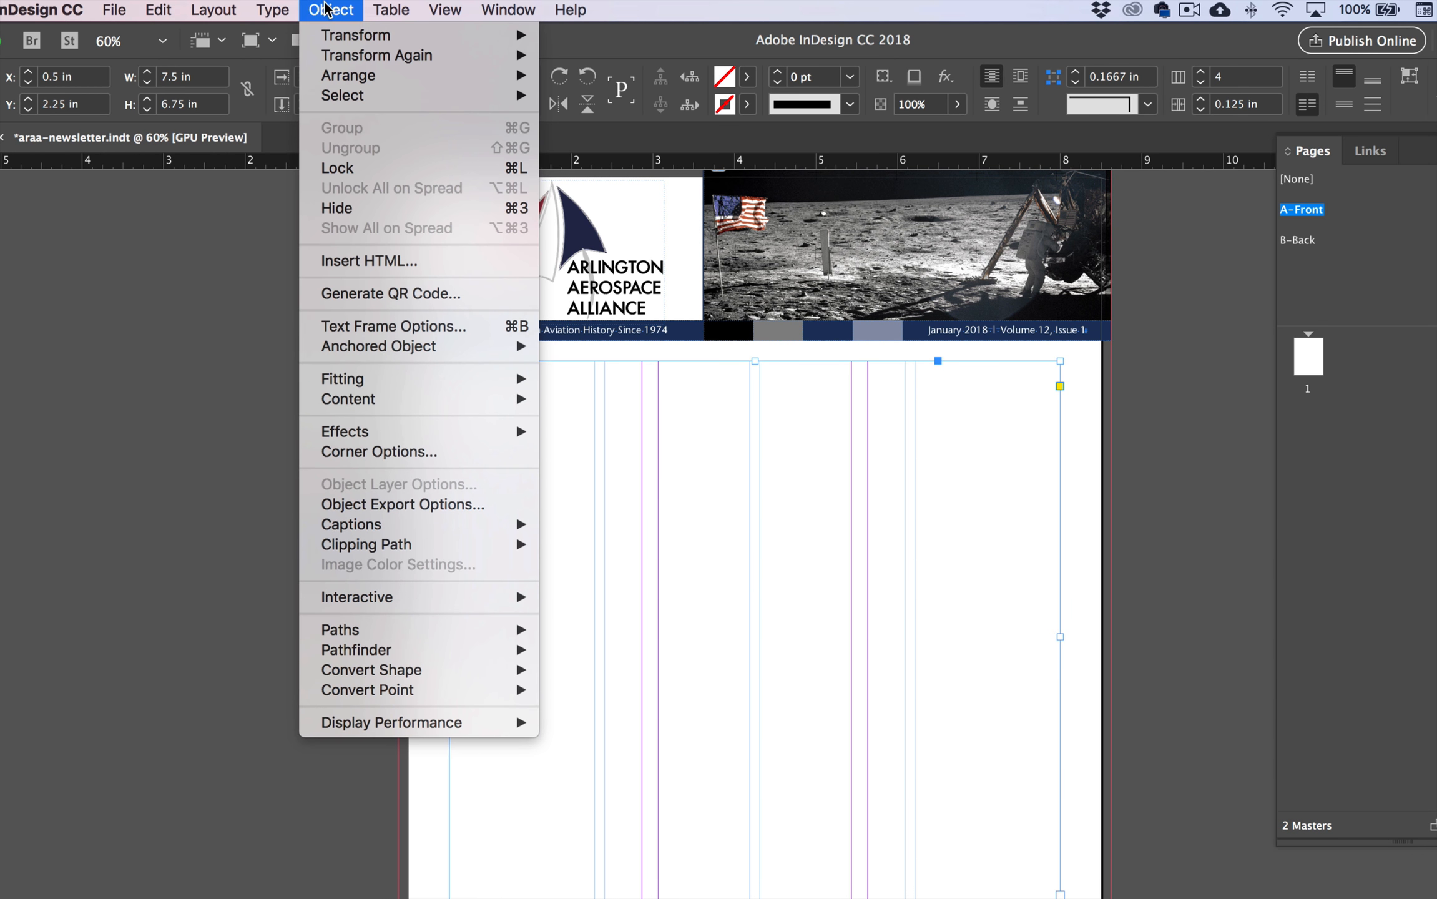
click(387, 326)
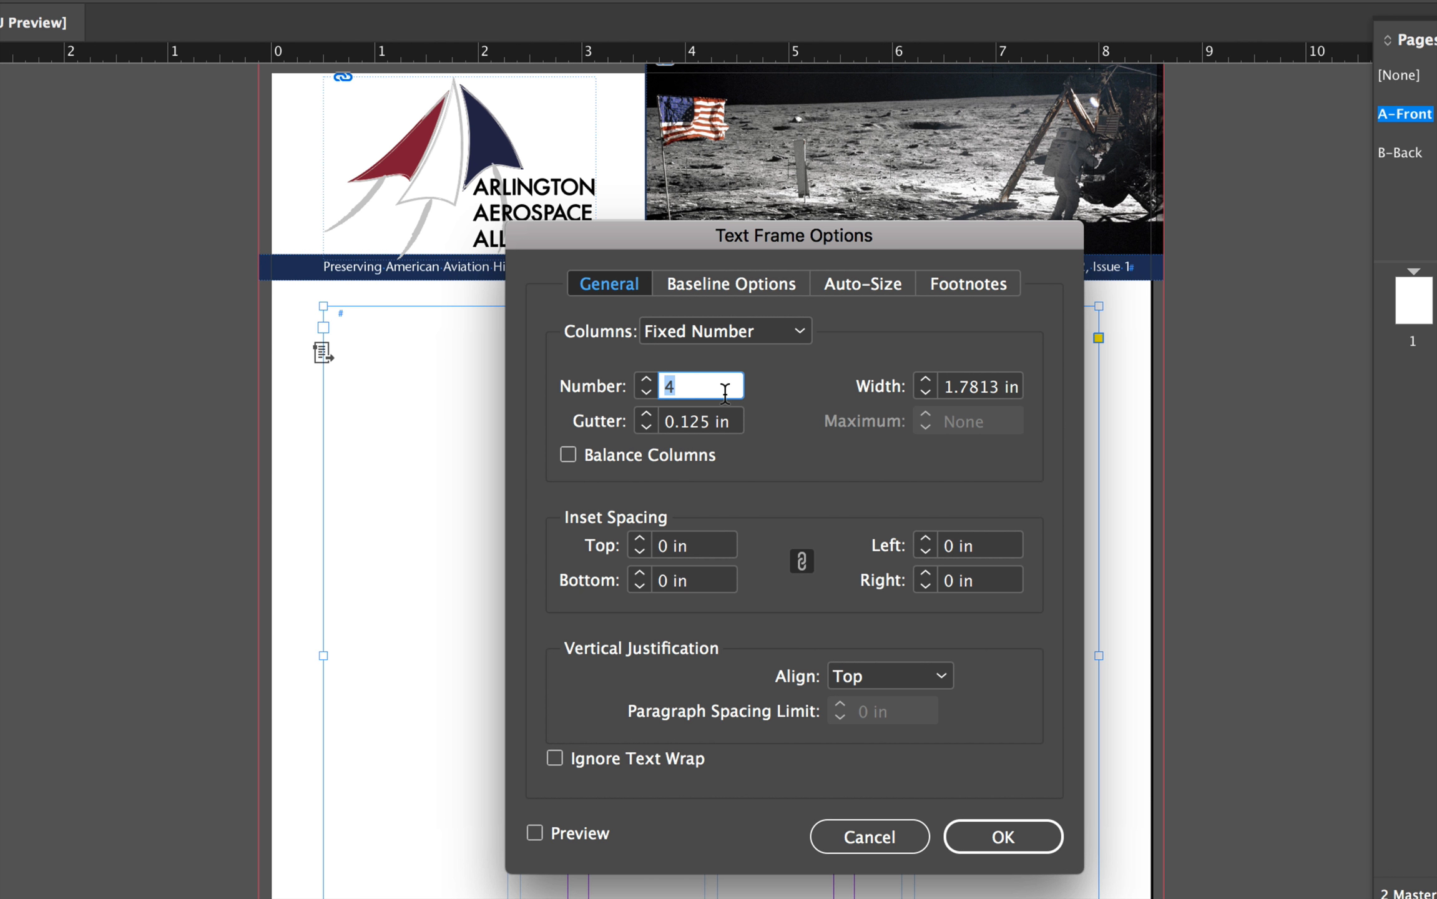
text(3)
key(Tab)
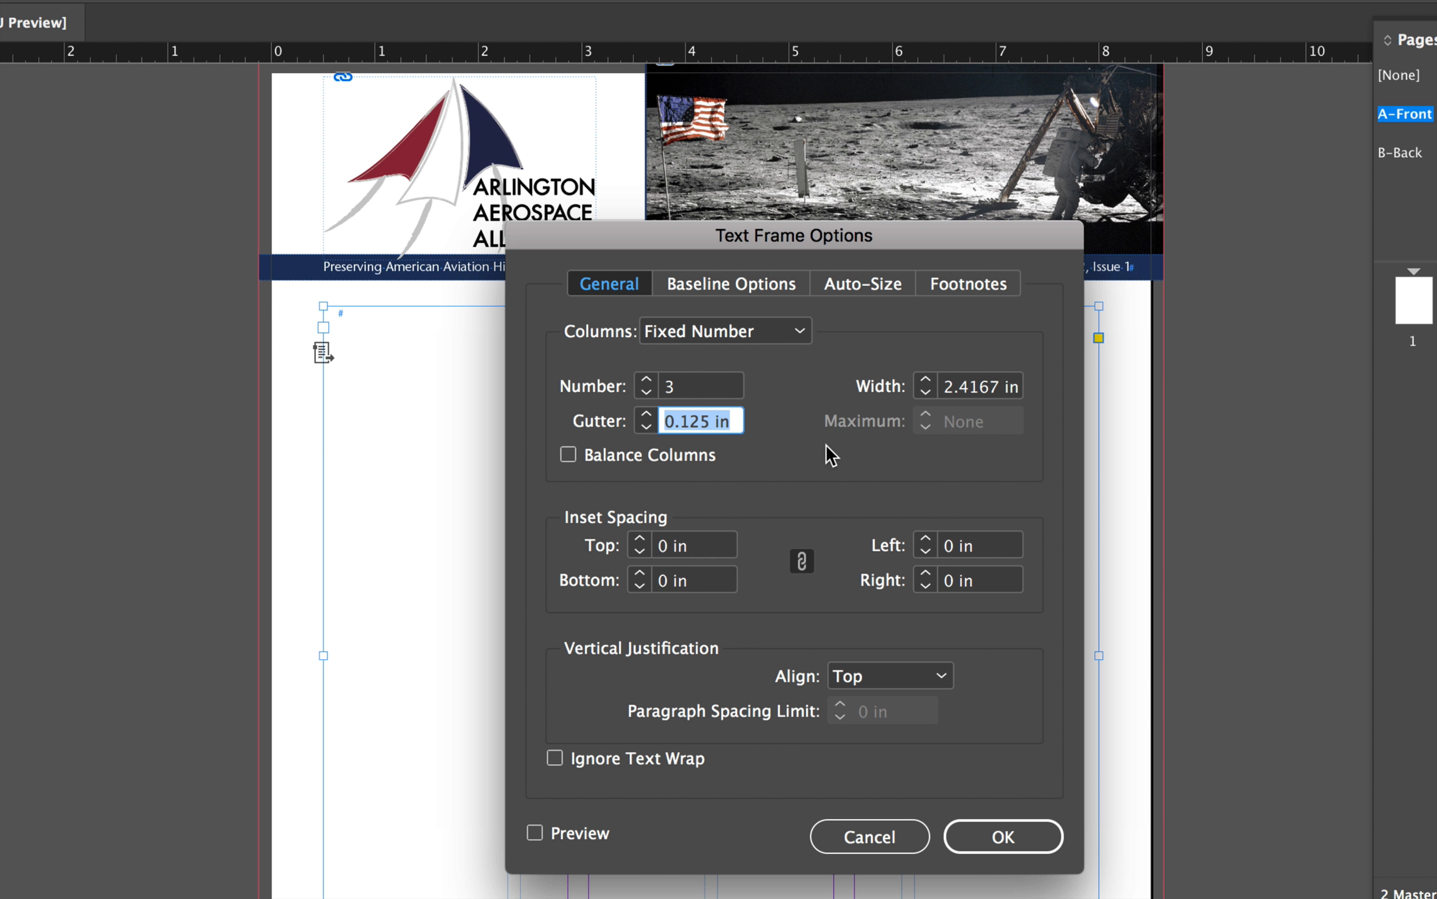
text(.2)
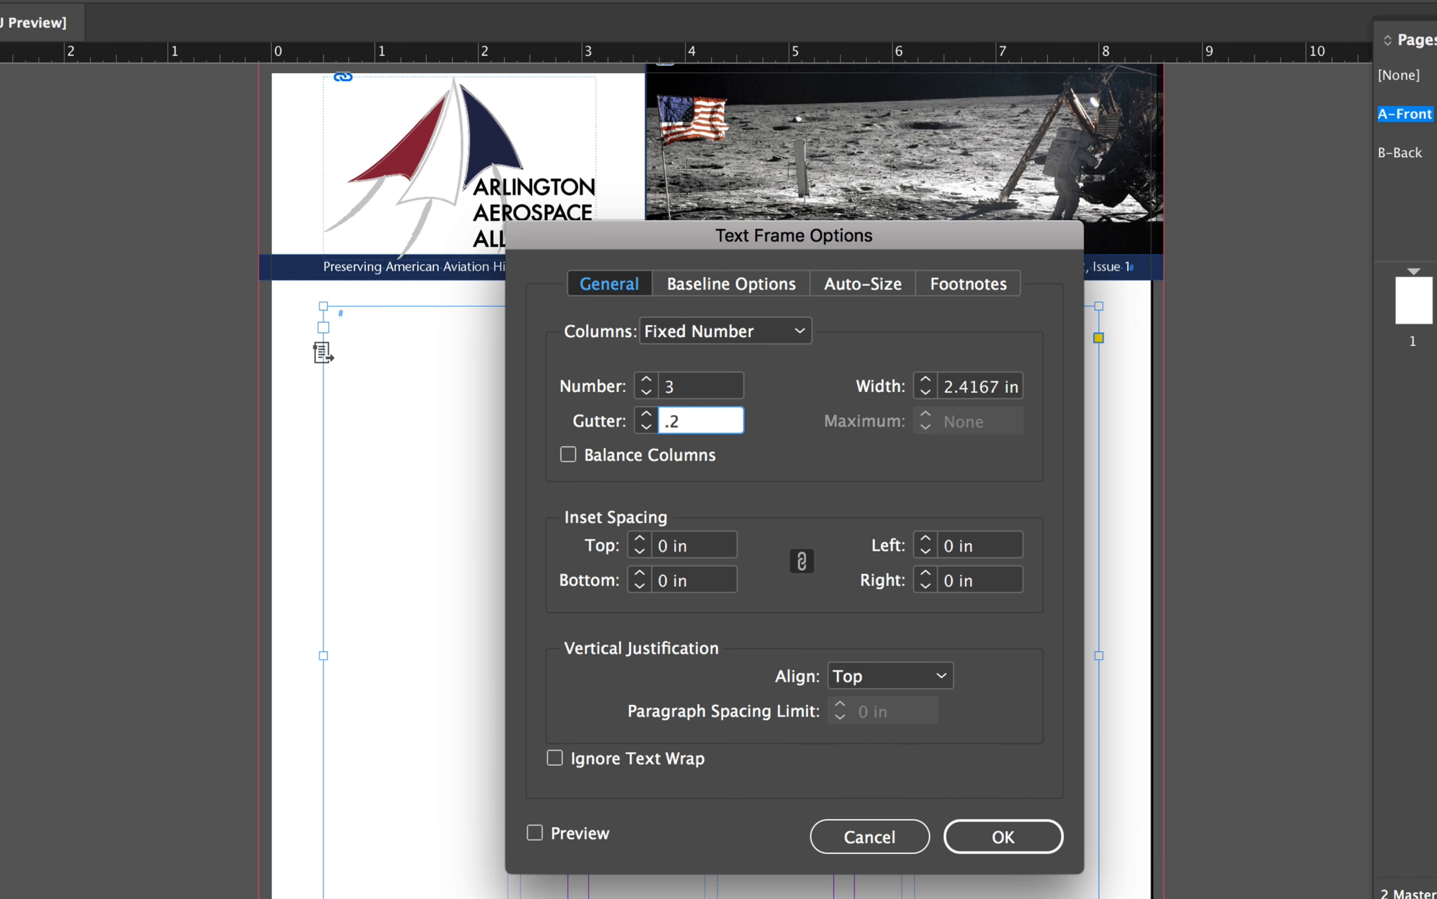
click(580, 833)
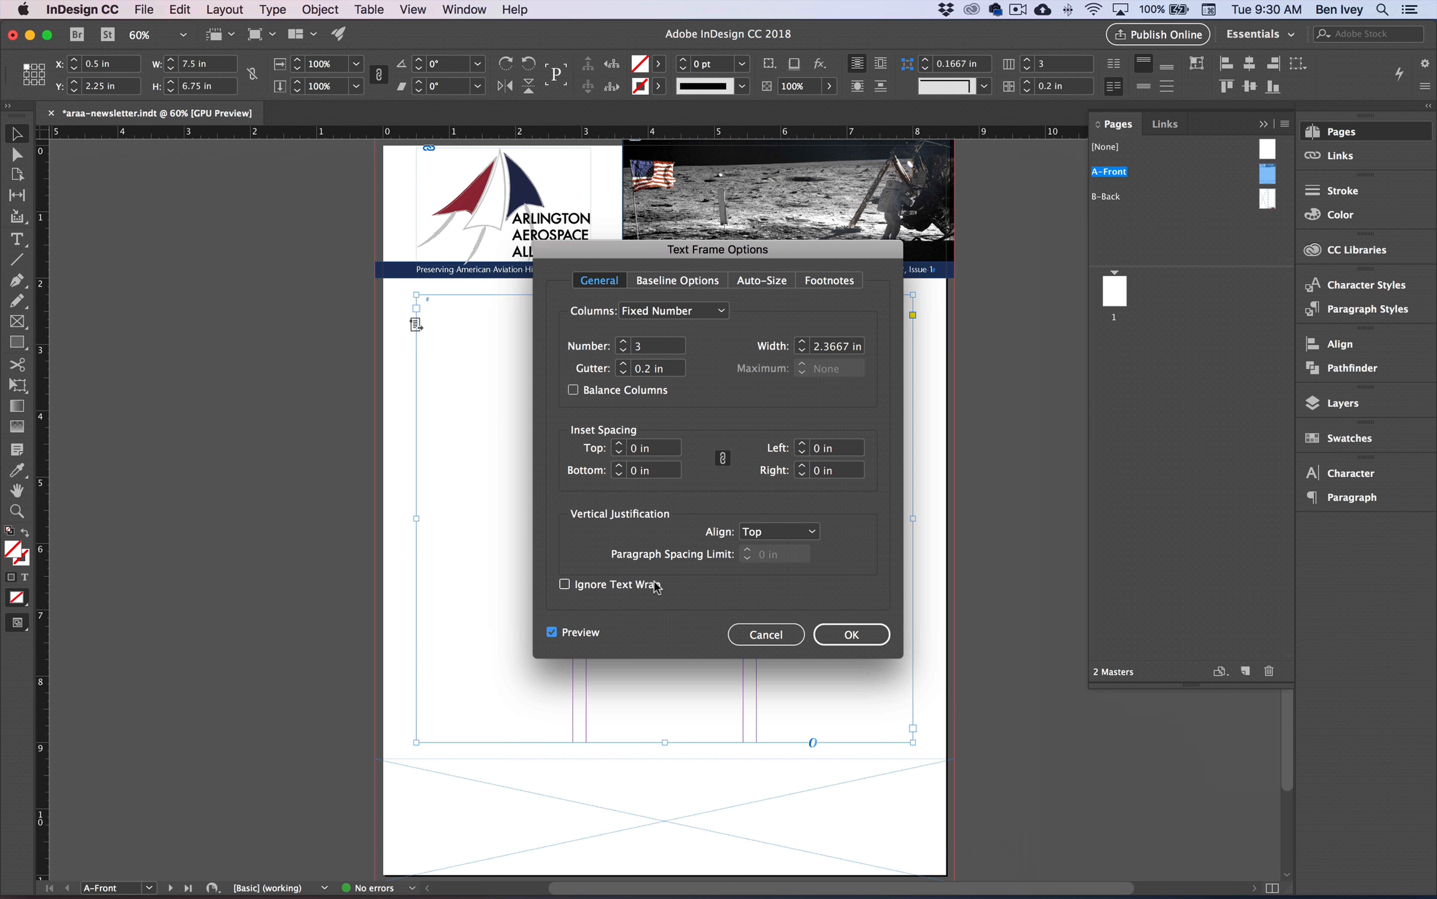
click(923, 749)
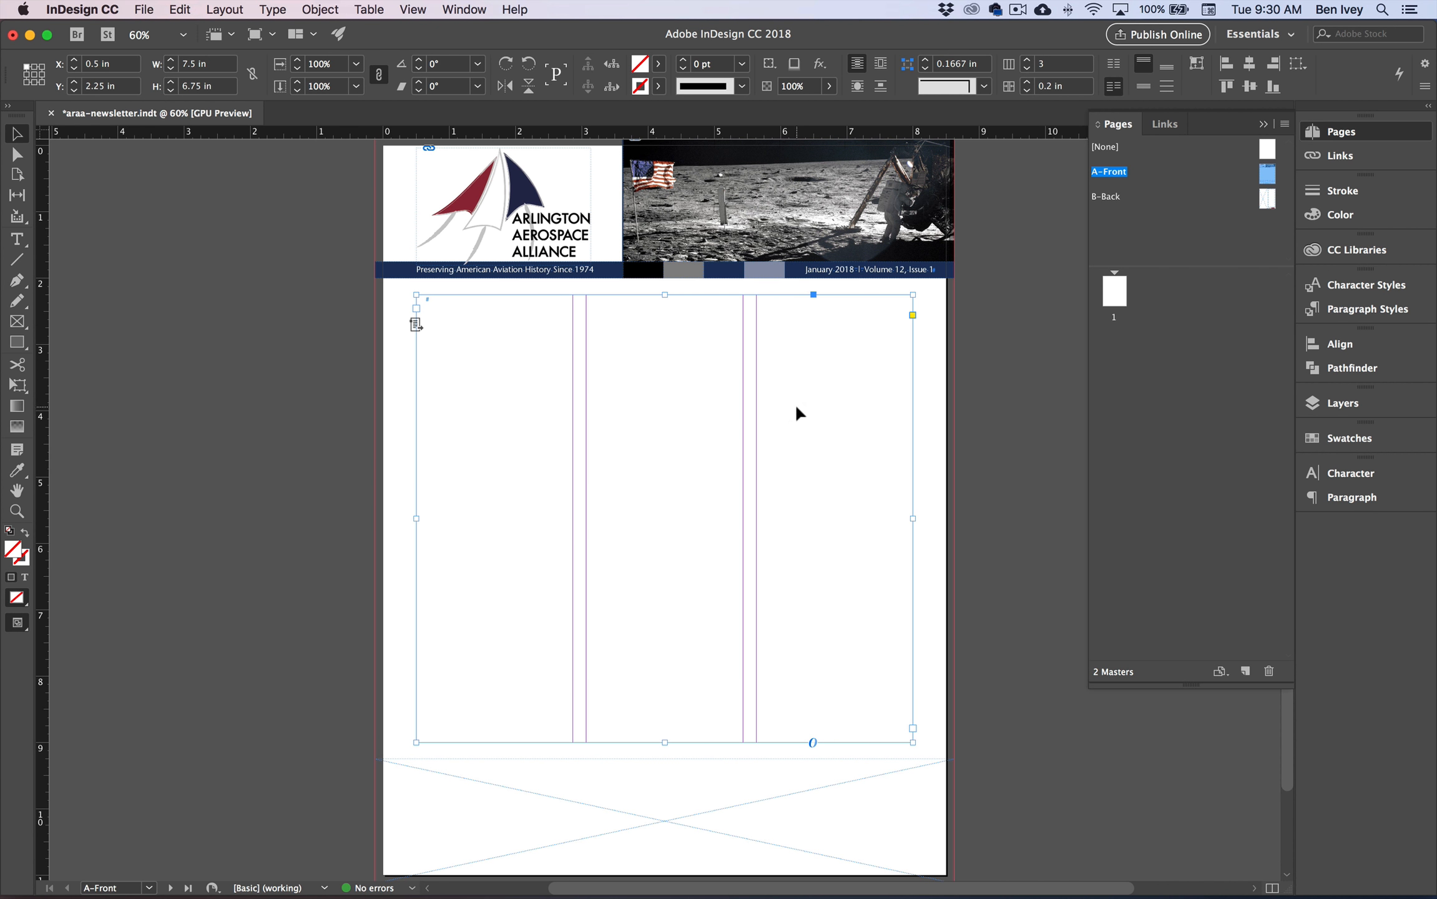
- Save the araa-newsletter.indt template and close it
click(144, 9)
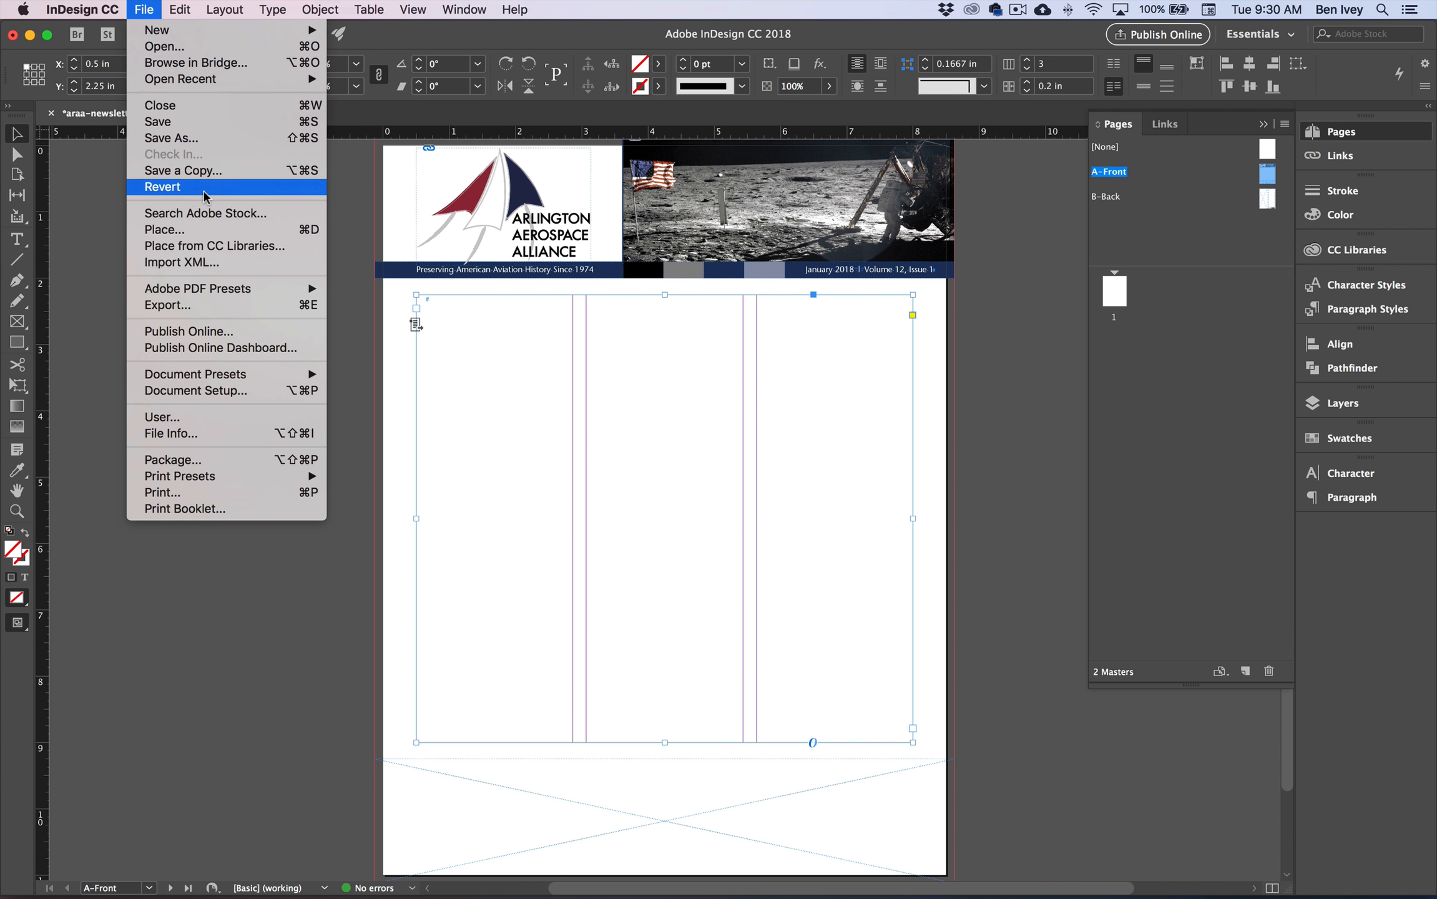
click(206, 123)
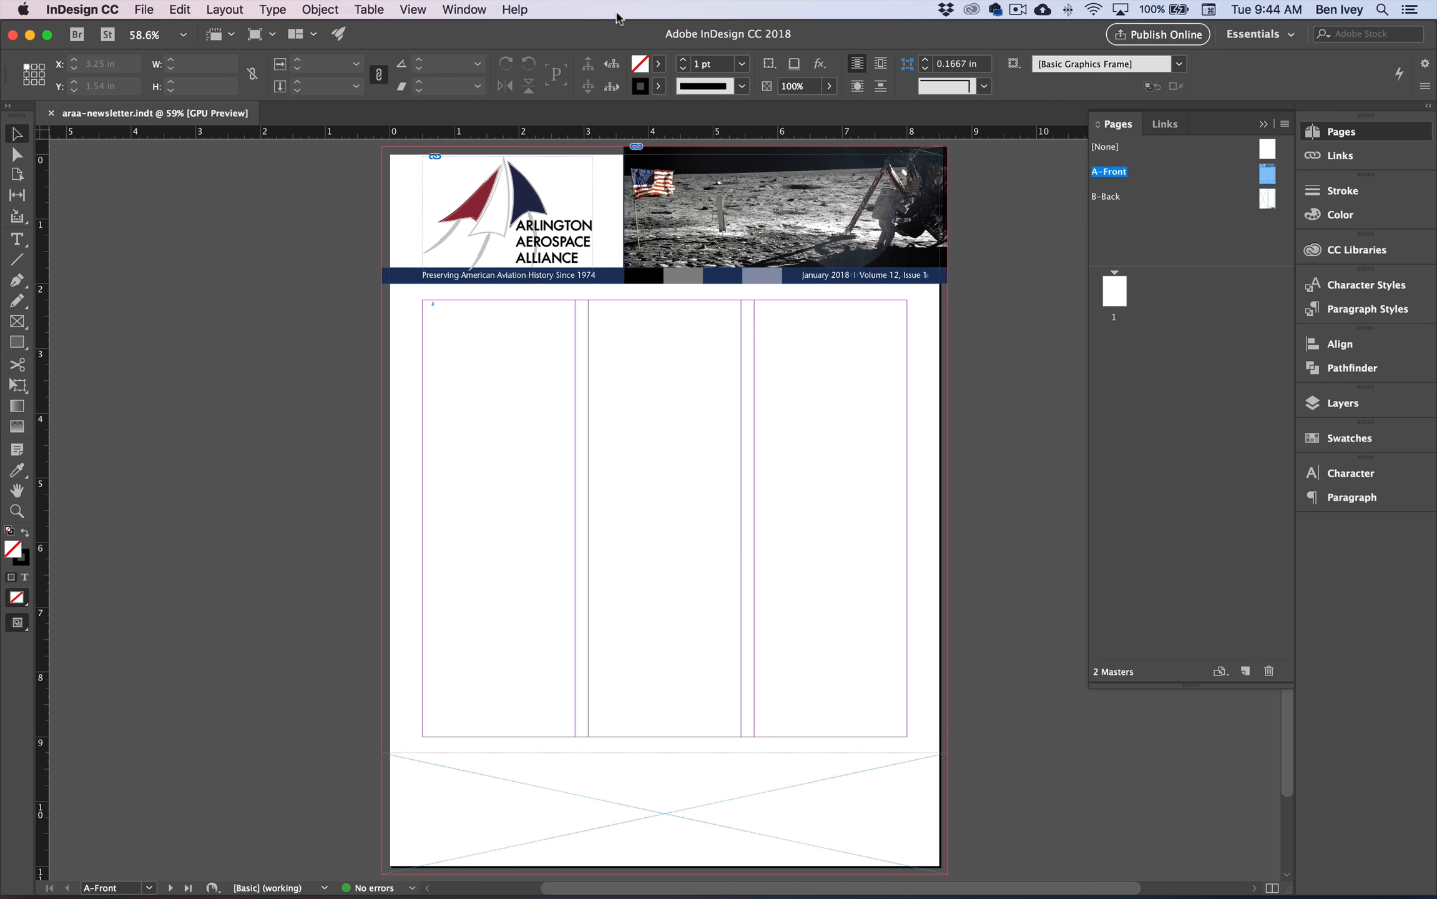
click(51, 114)
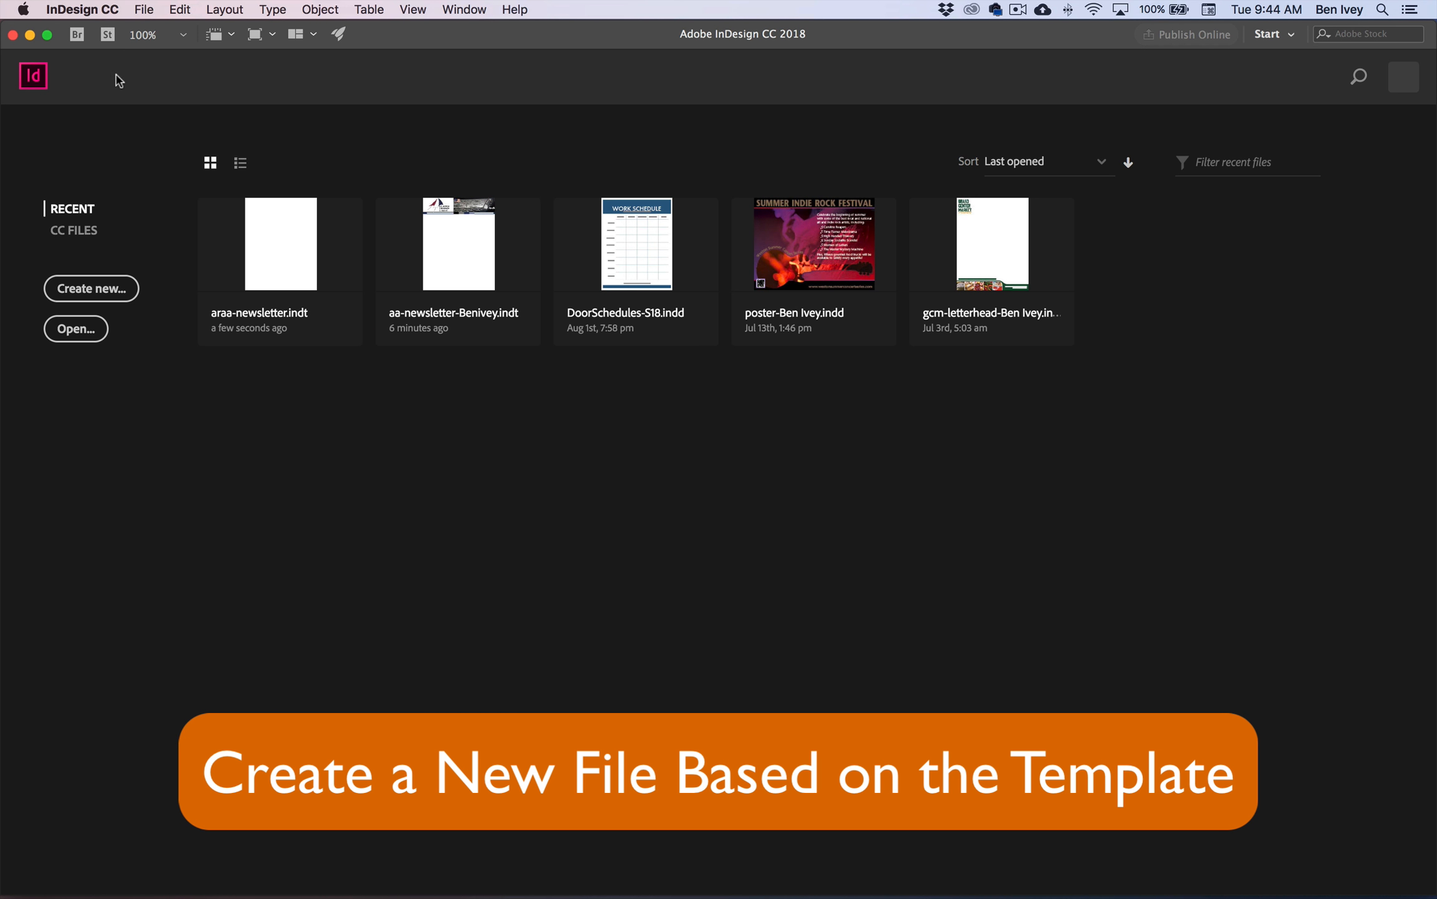
- Open araa-newsletter.indt with Open Normal to create a new document based on the template
click(143, 10)
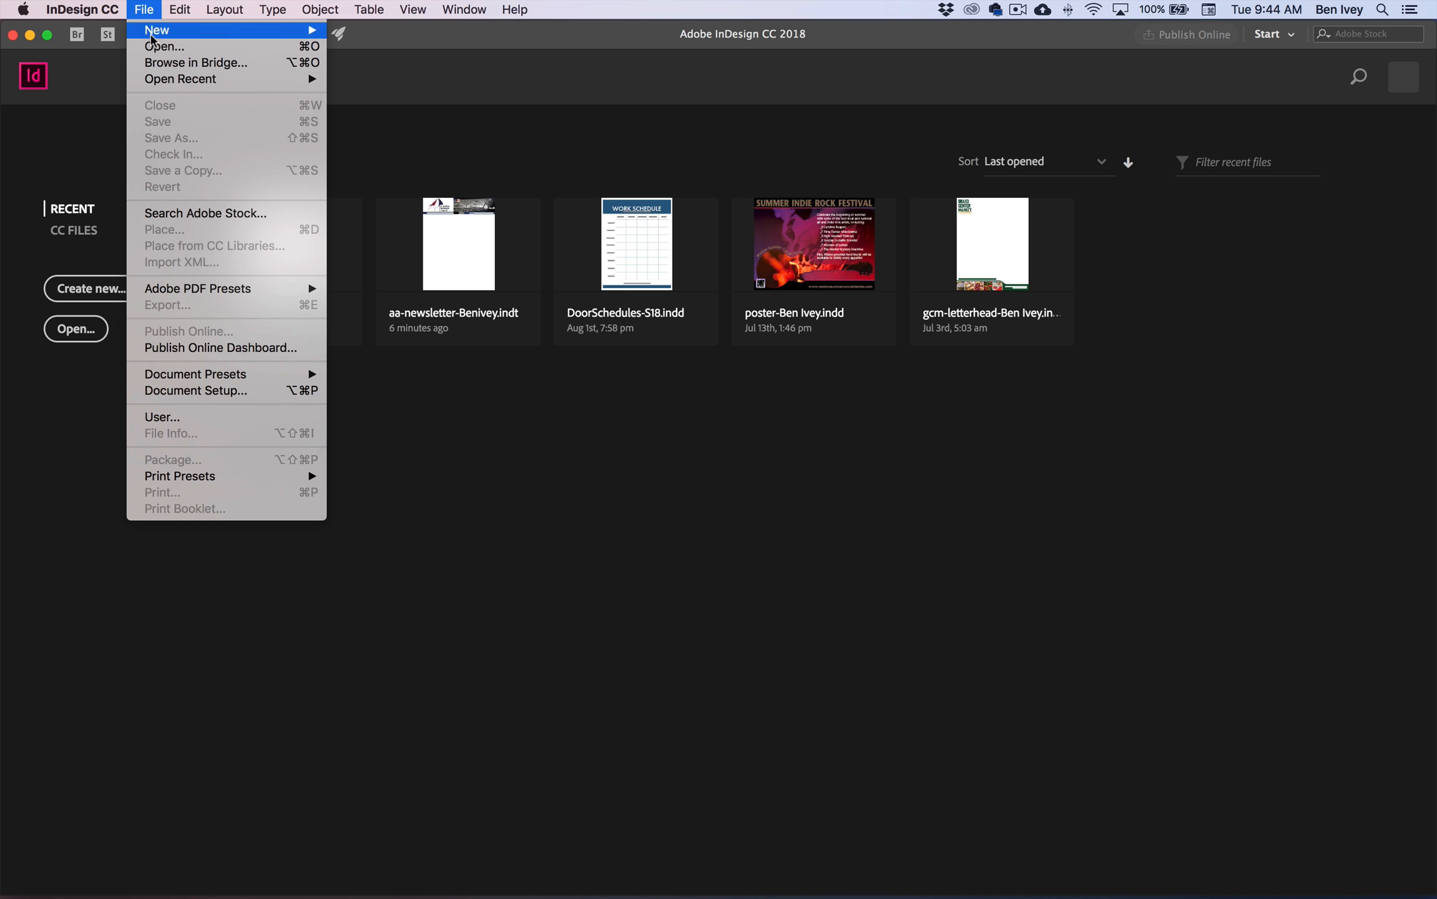
click(163, 46)
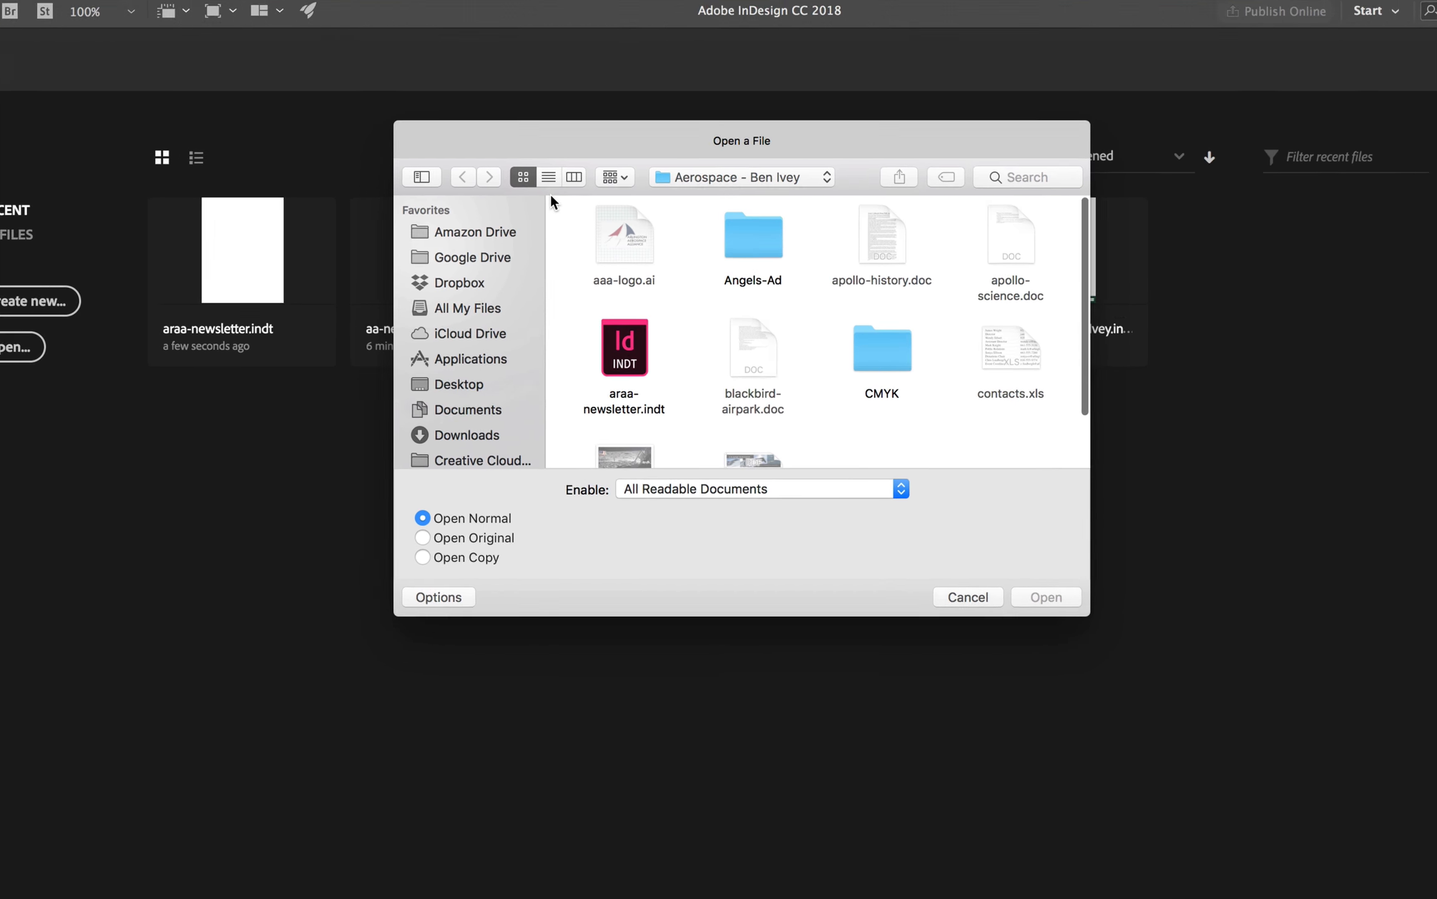
click(629, 357)
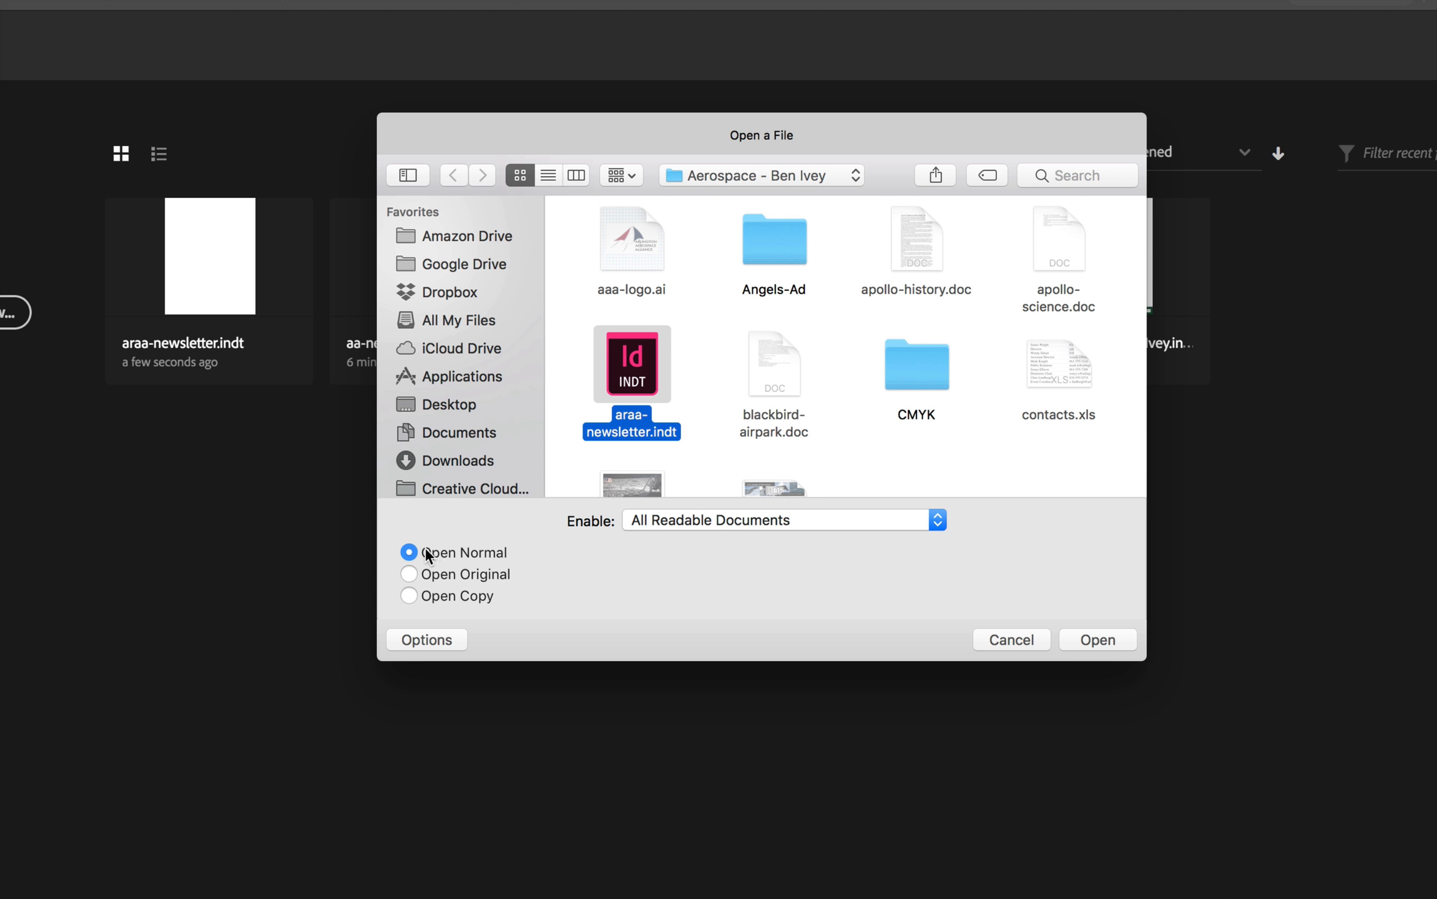
click(1108, 643)
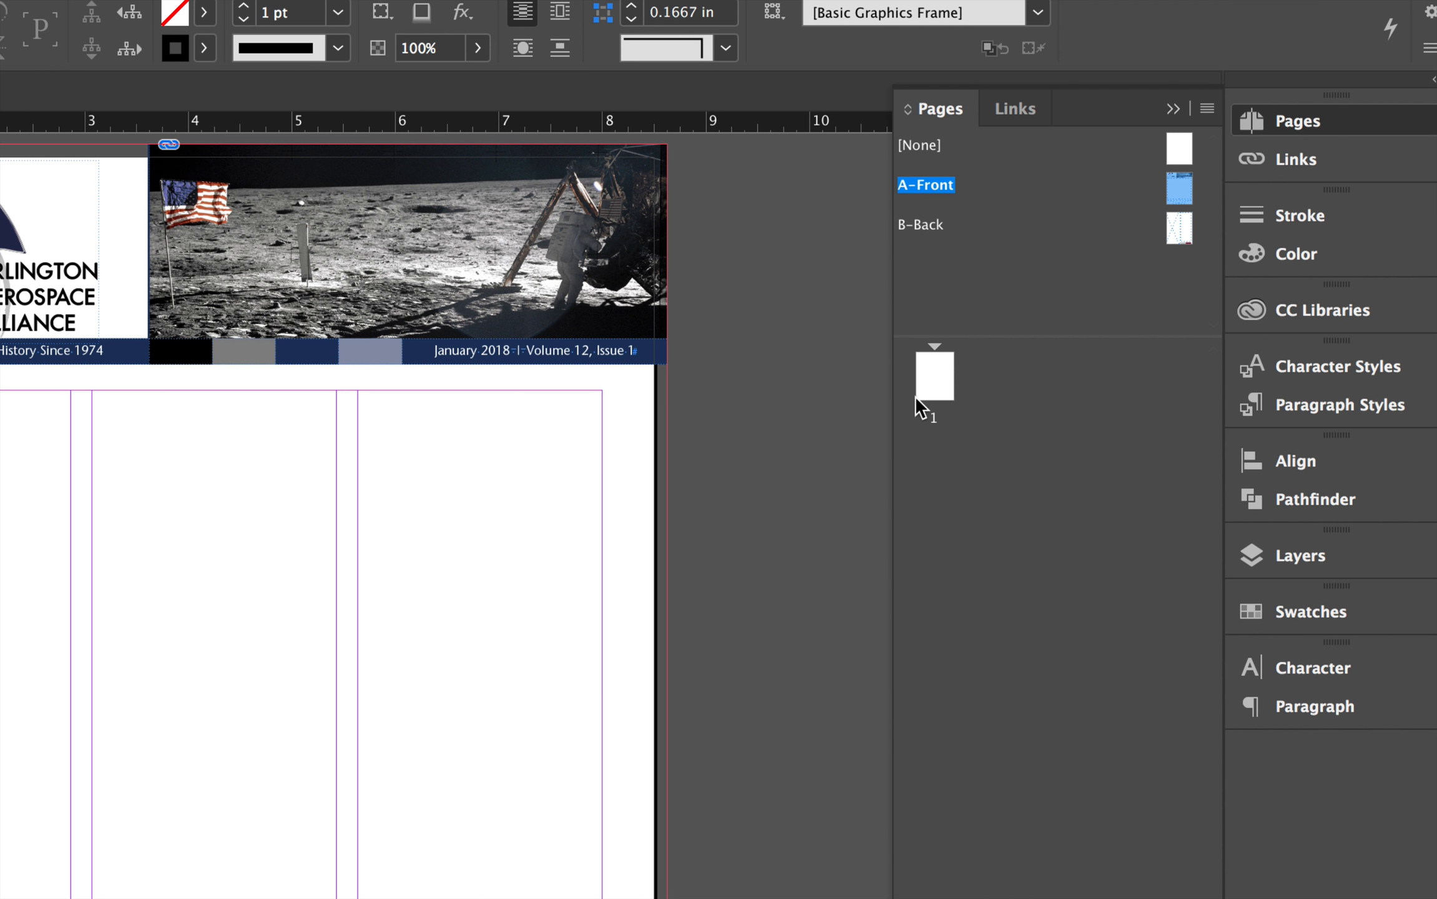
- Apply the A-Front master to page 1 and add a second page based on the B-Back master
drag(916, 396, 929, 374)
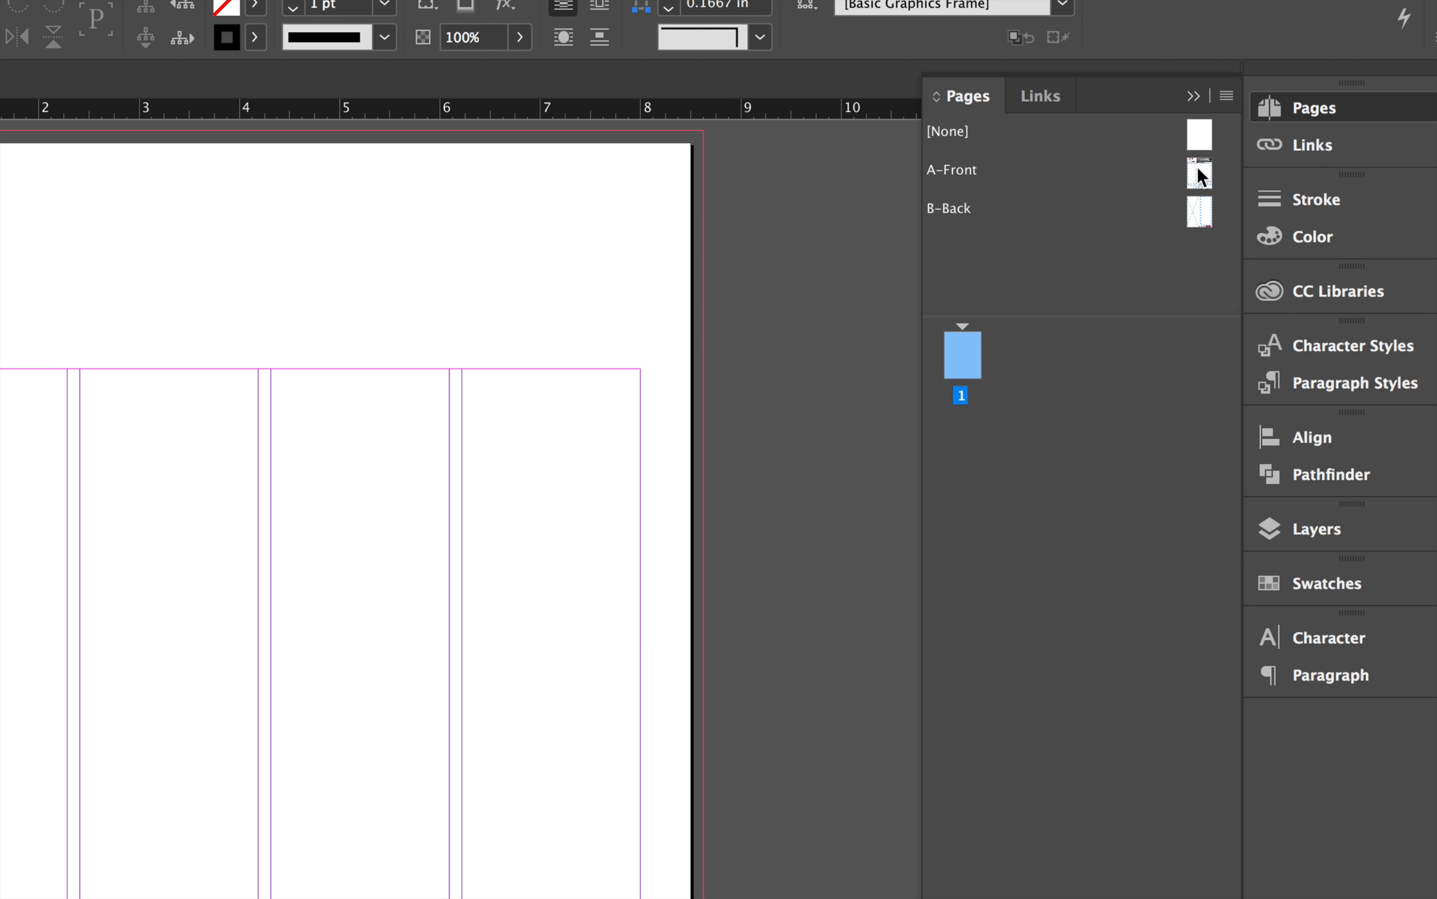
drag(1195, 170, 964, 364)
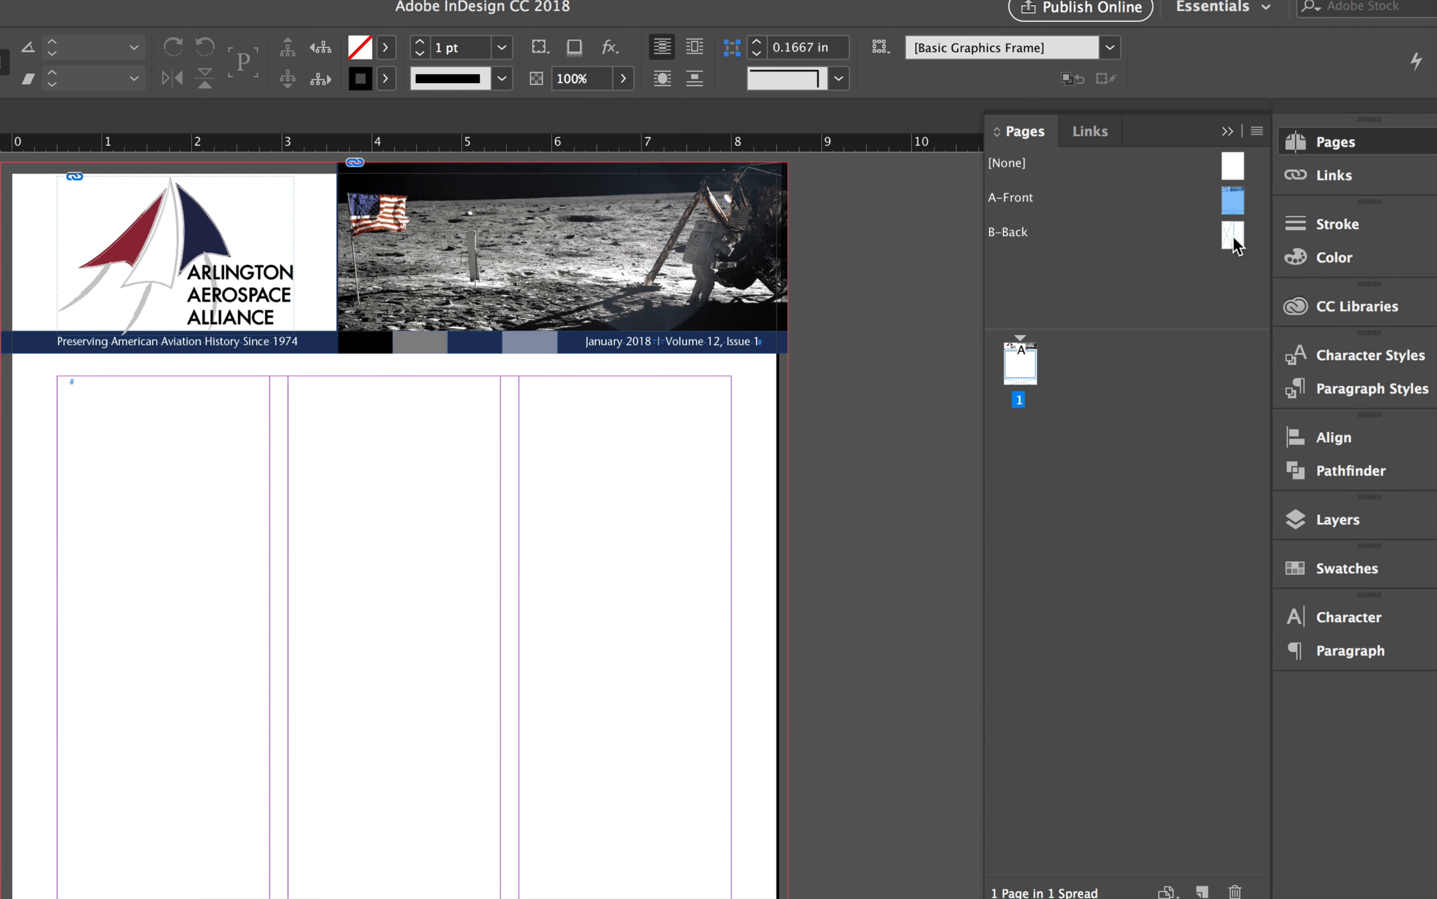
drag(1233, 240, 1017, 465)
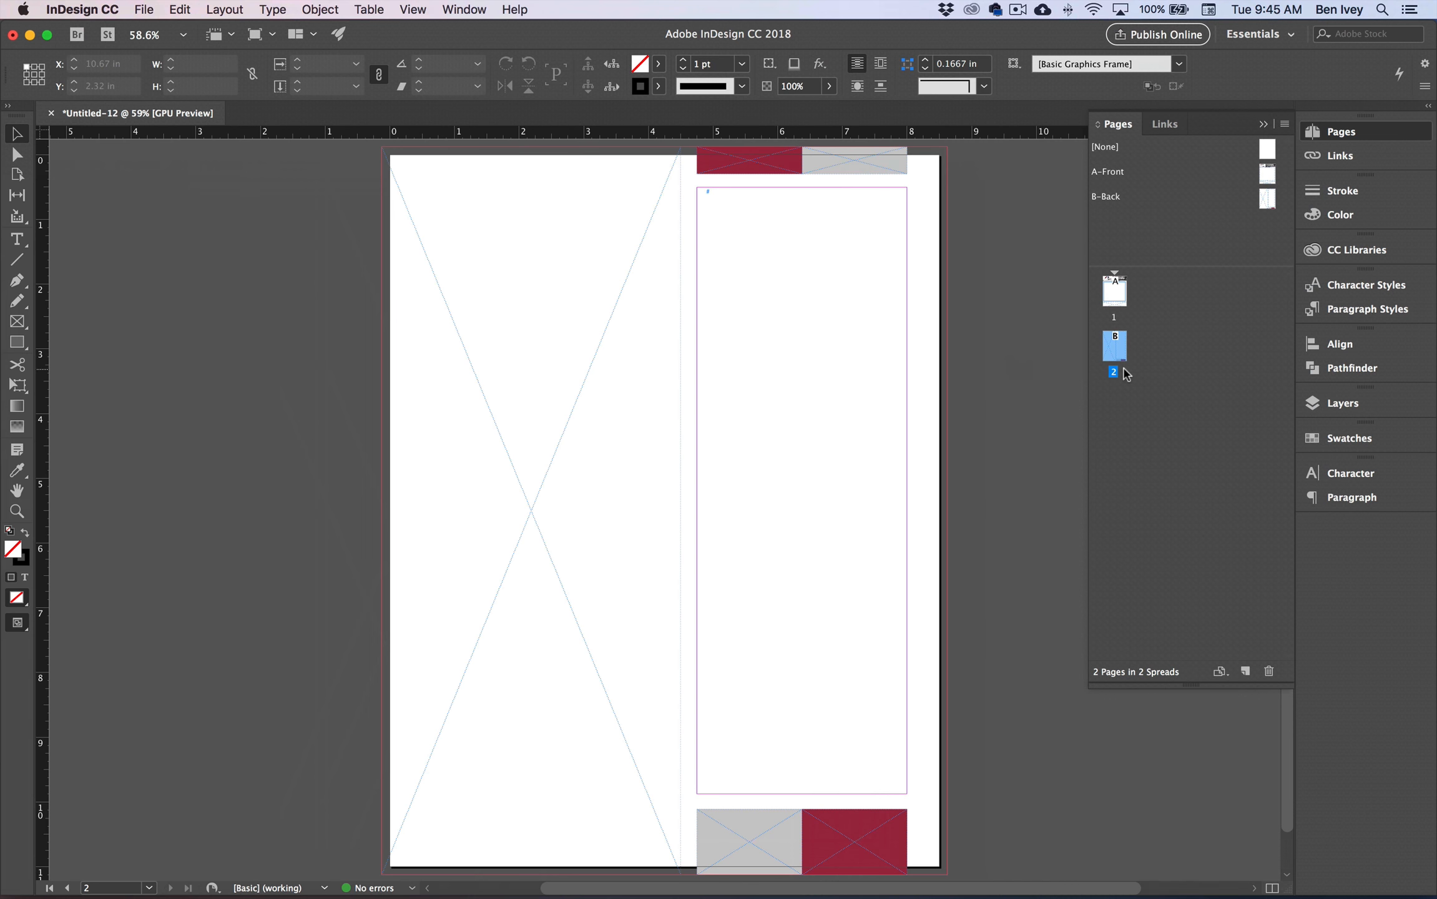
scroll(959, 405, up, 10)
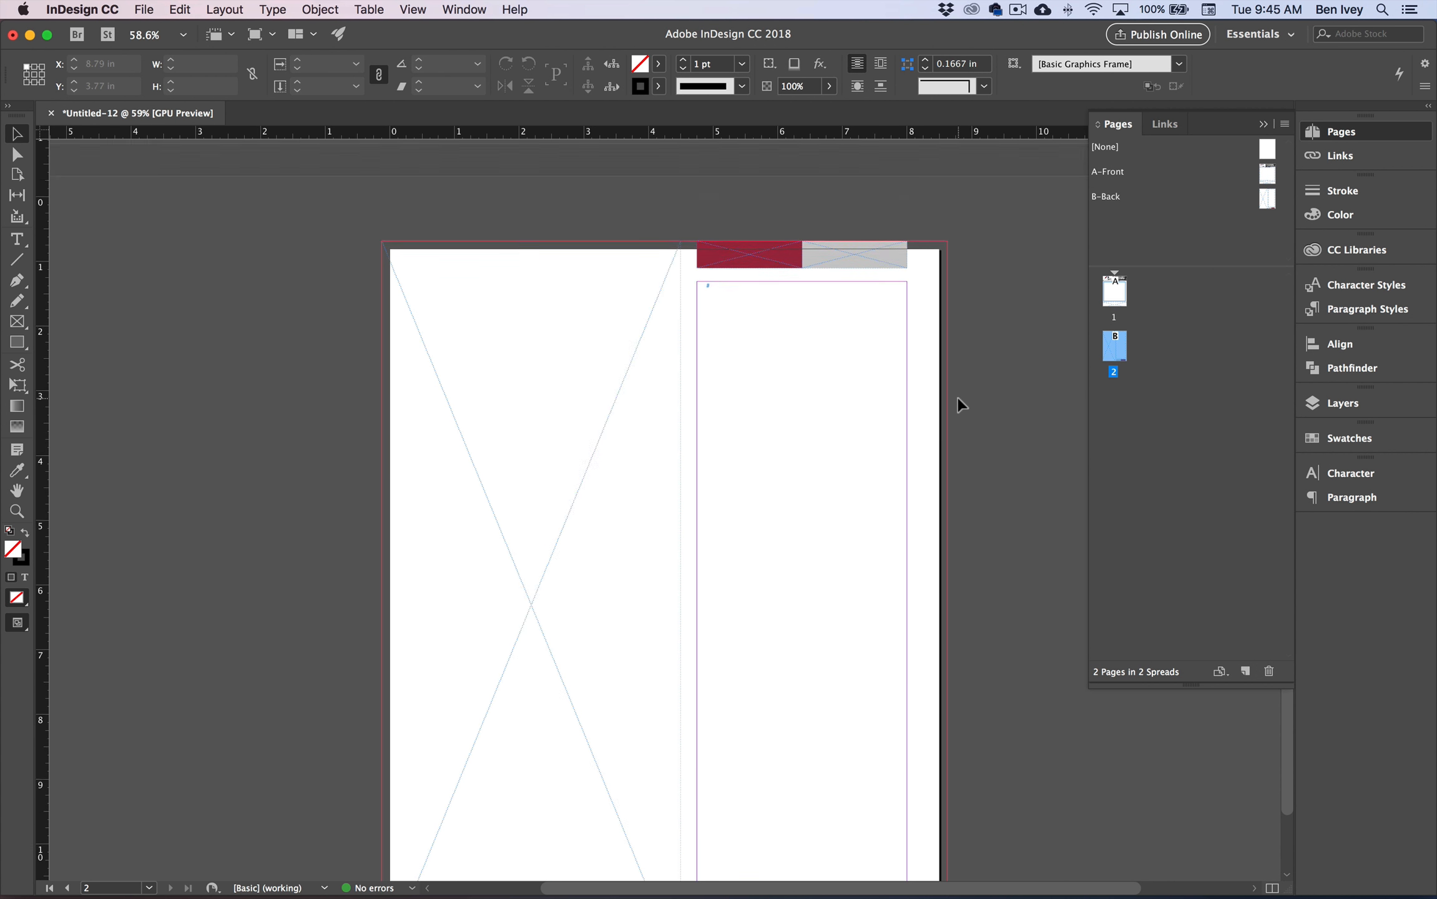
scroll(956, 396, down, 2)
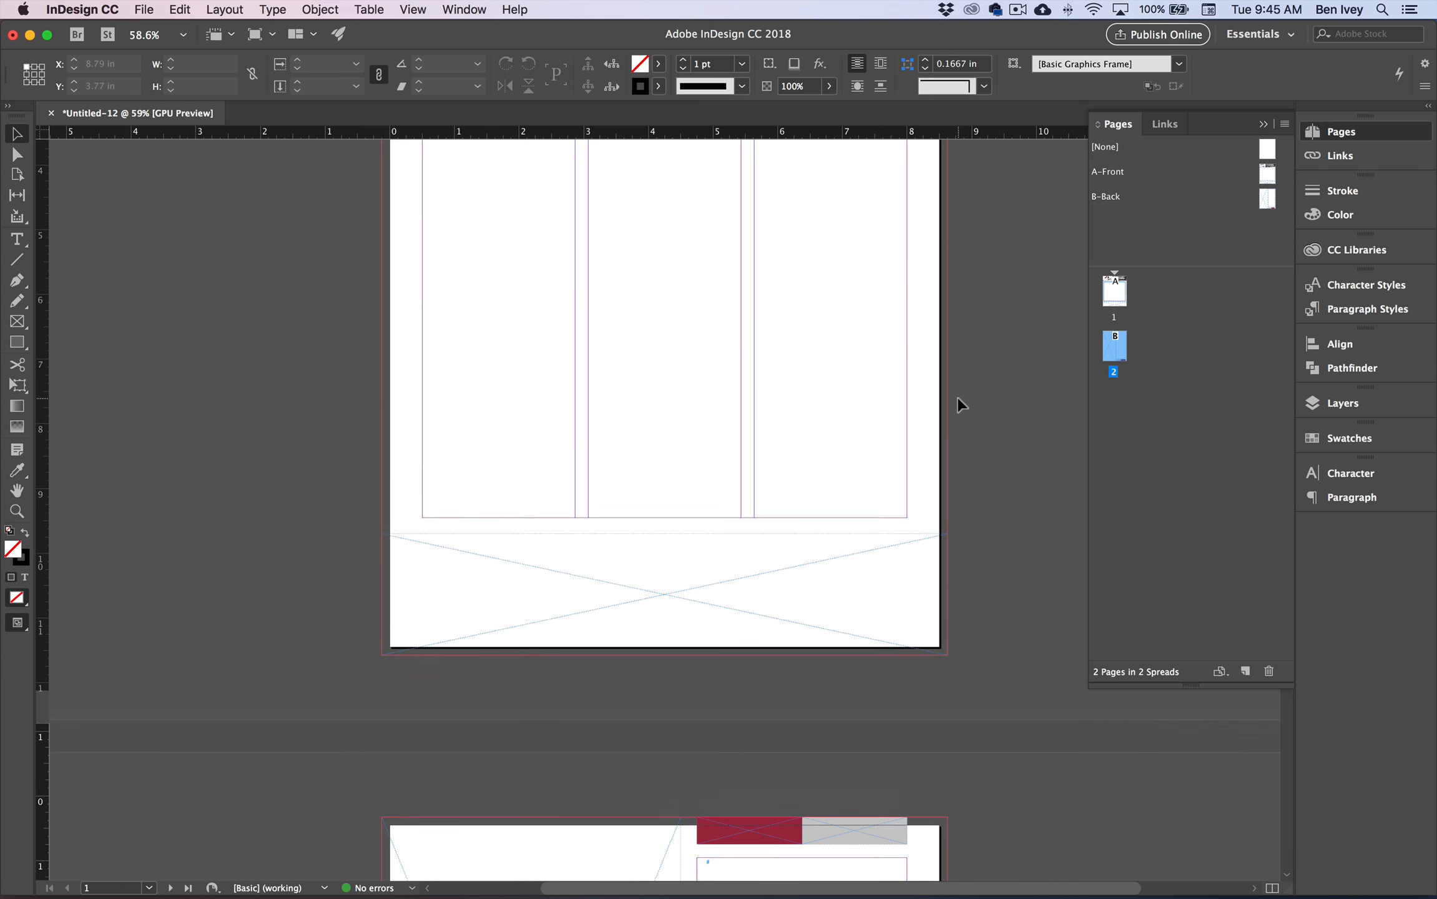
scroll(957, 396, up, 5)
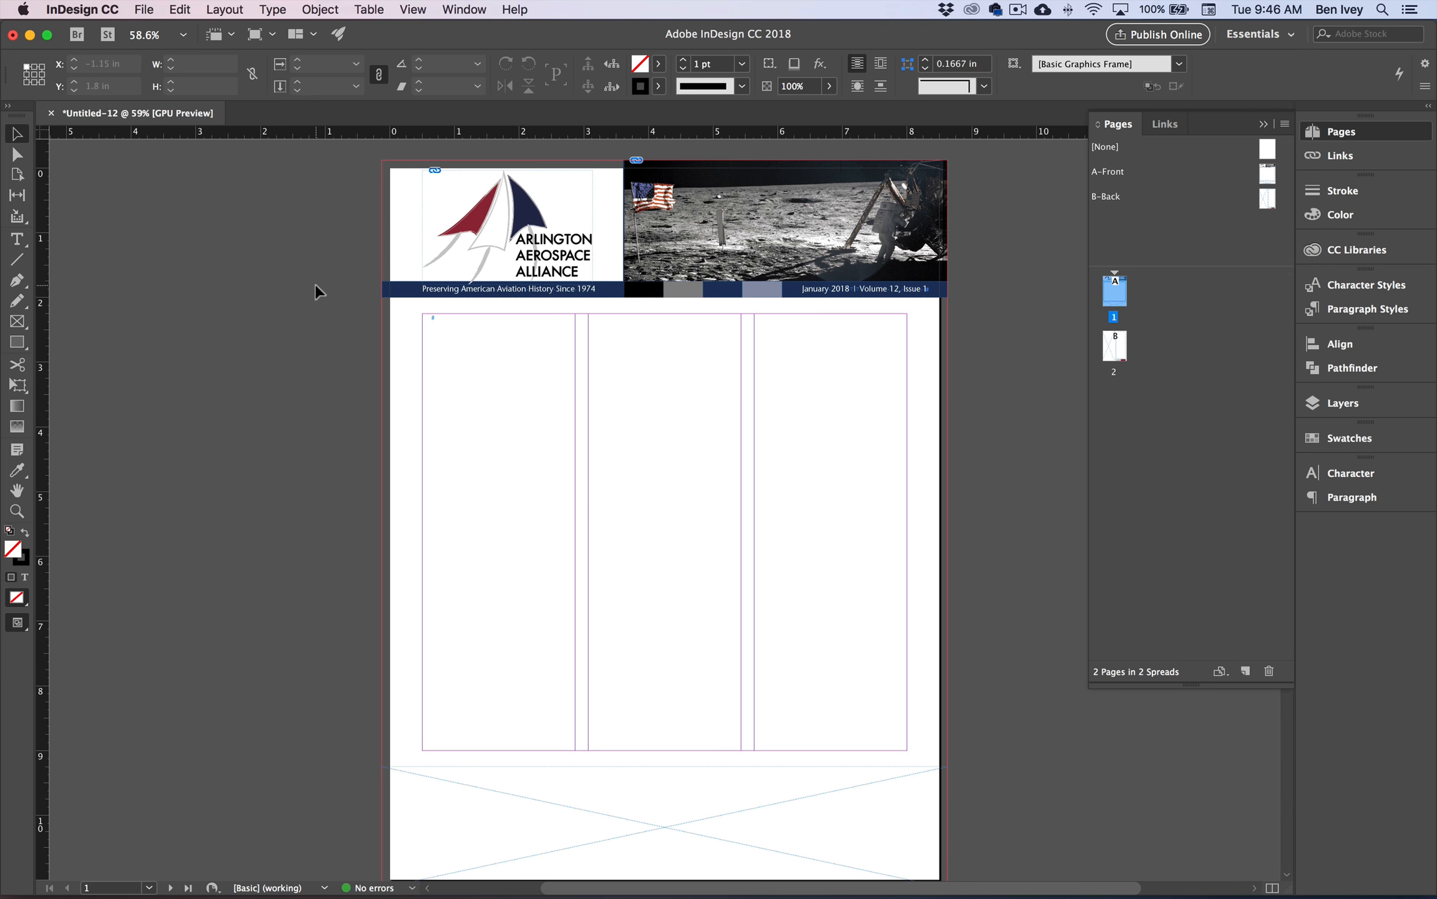
- Save the two-page document as an InDesign CC 2018 template named araa-newsletter, replacing the existing file, and close it
click(144, 9)
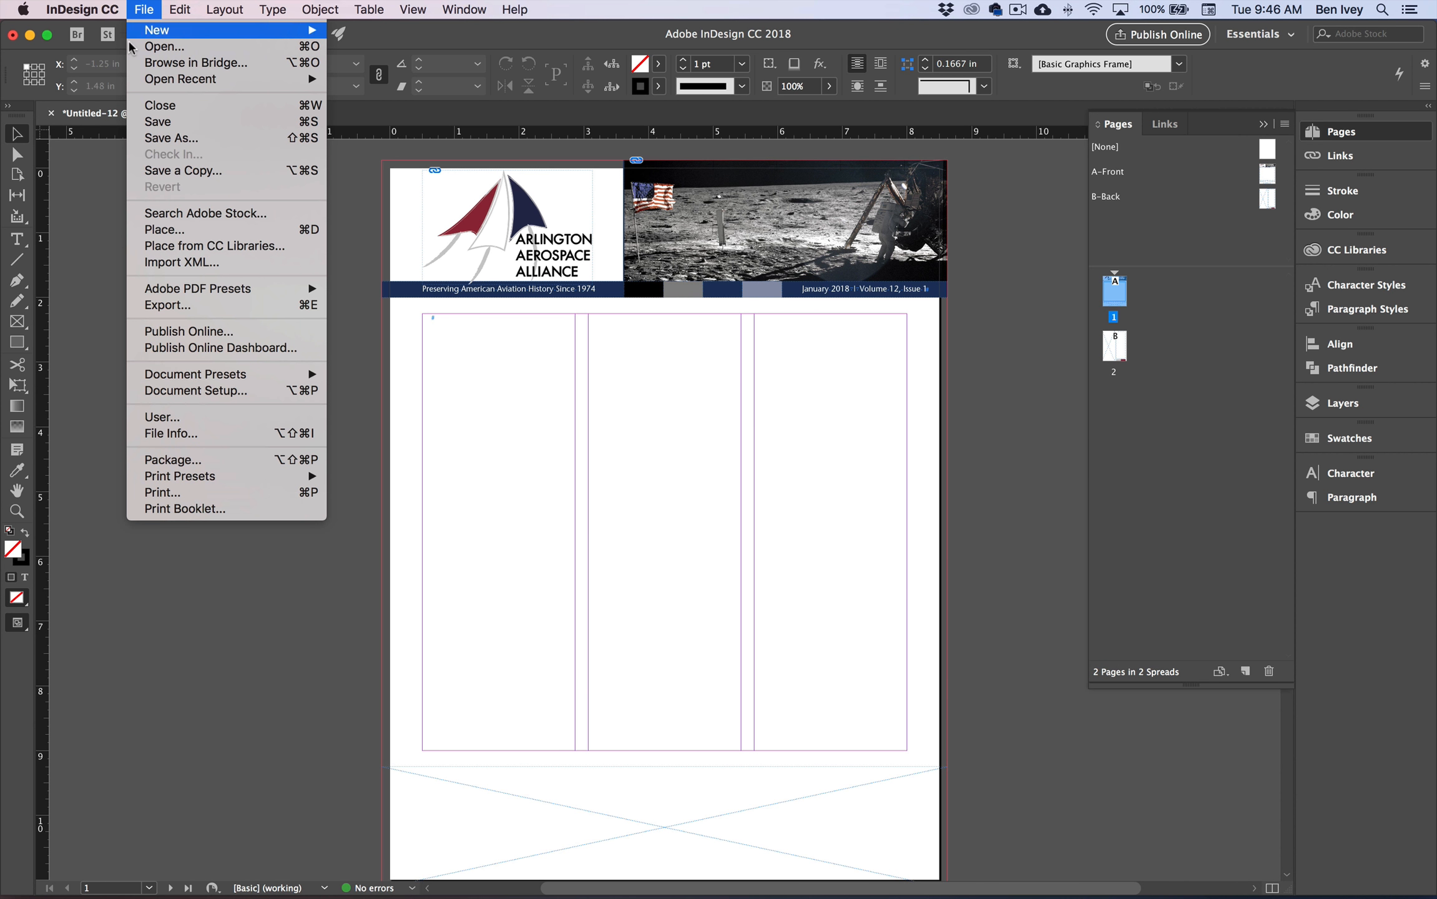
click(169, 138)
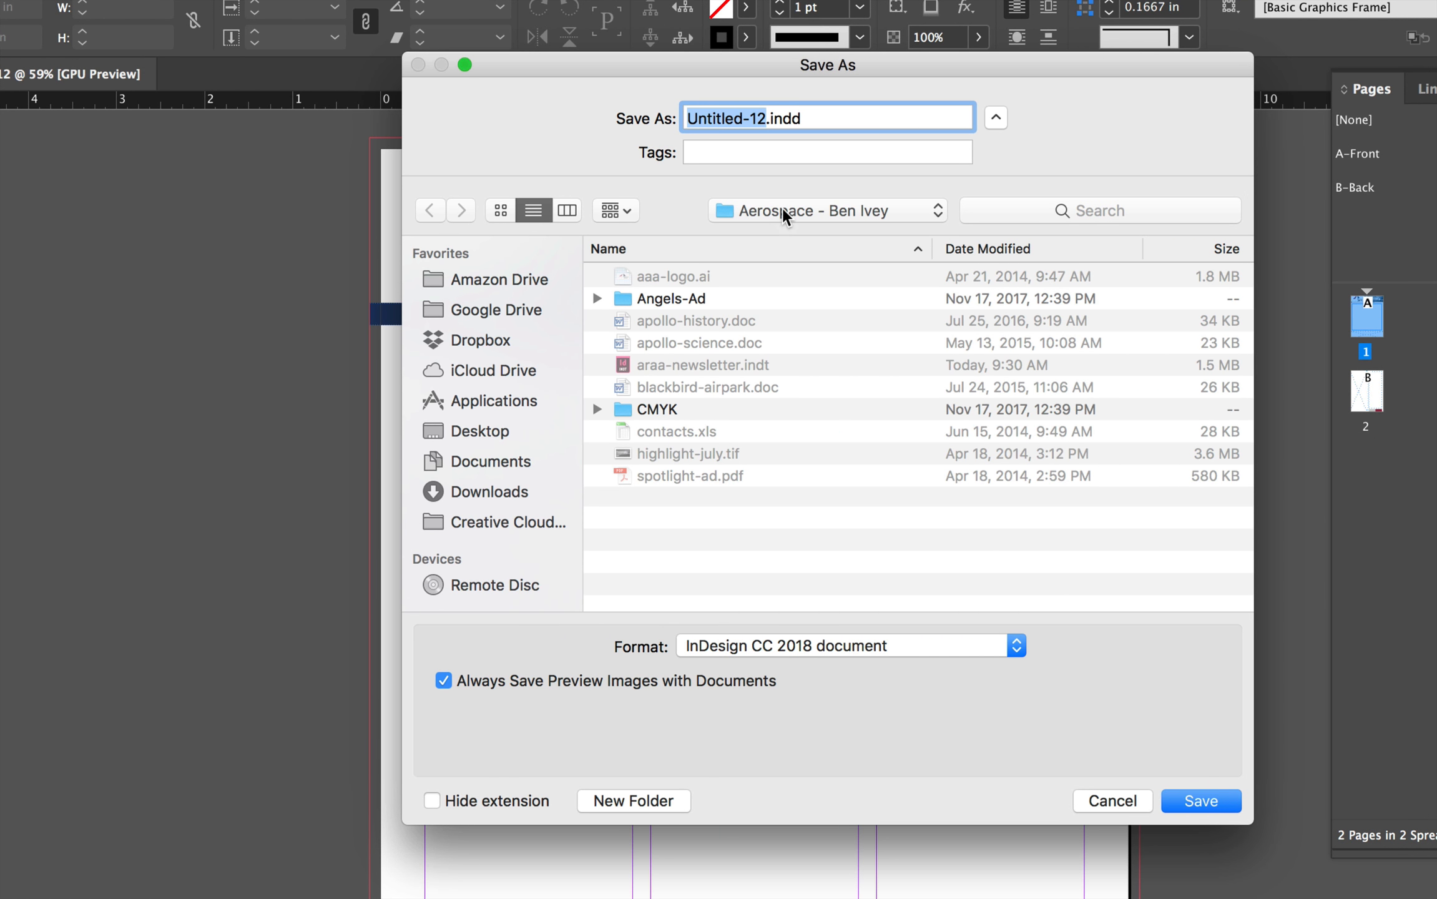
click(698, 212)
click(794, 211)
text(araa-)
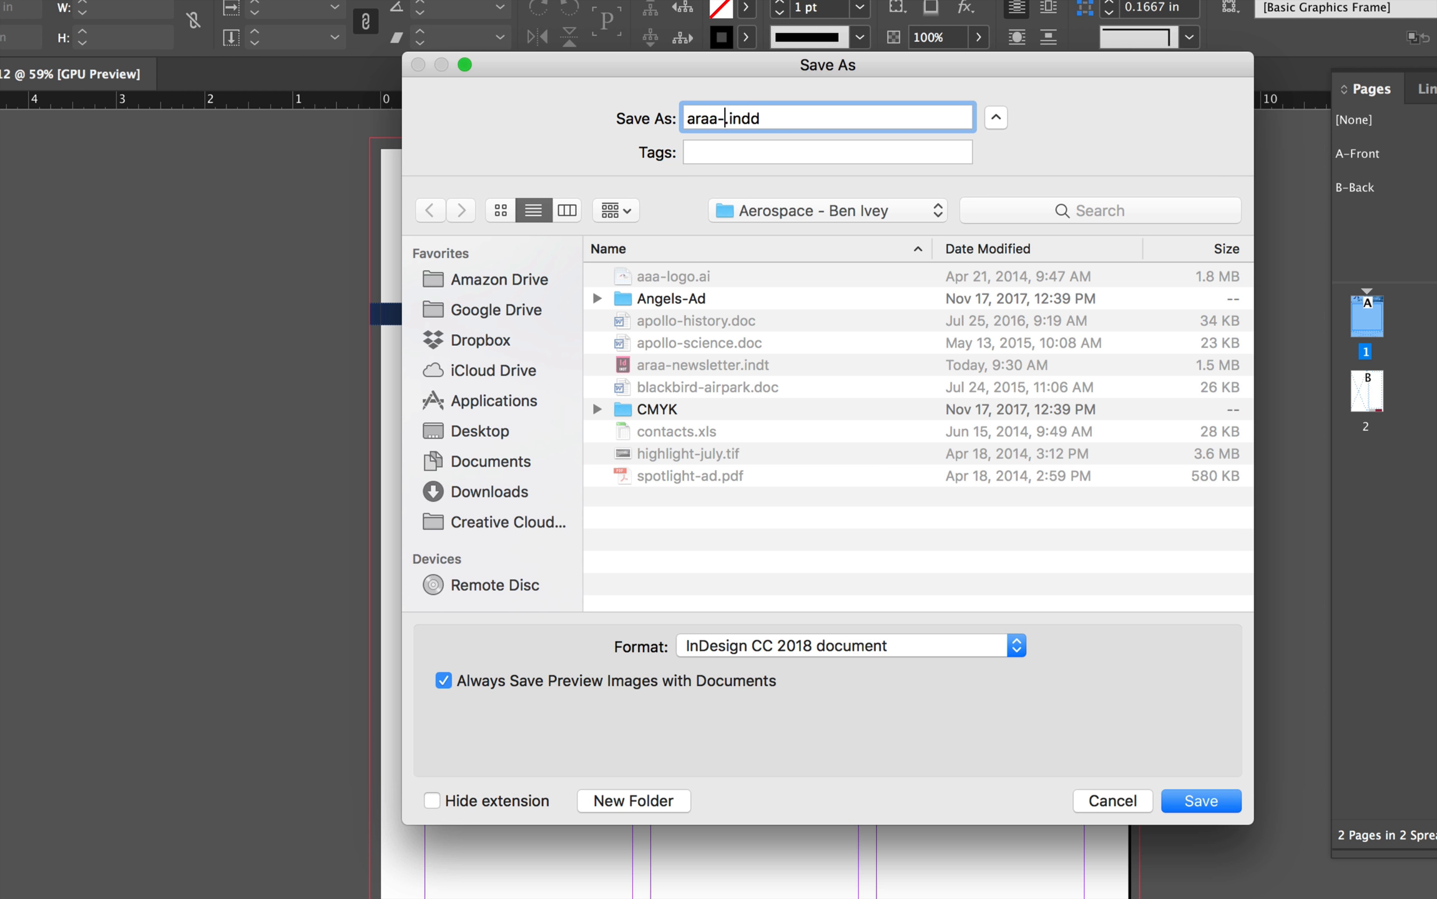
text(newsletter)
click(818, 645)
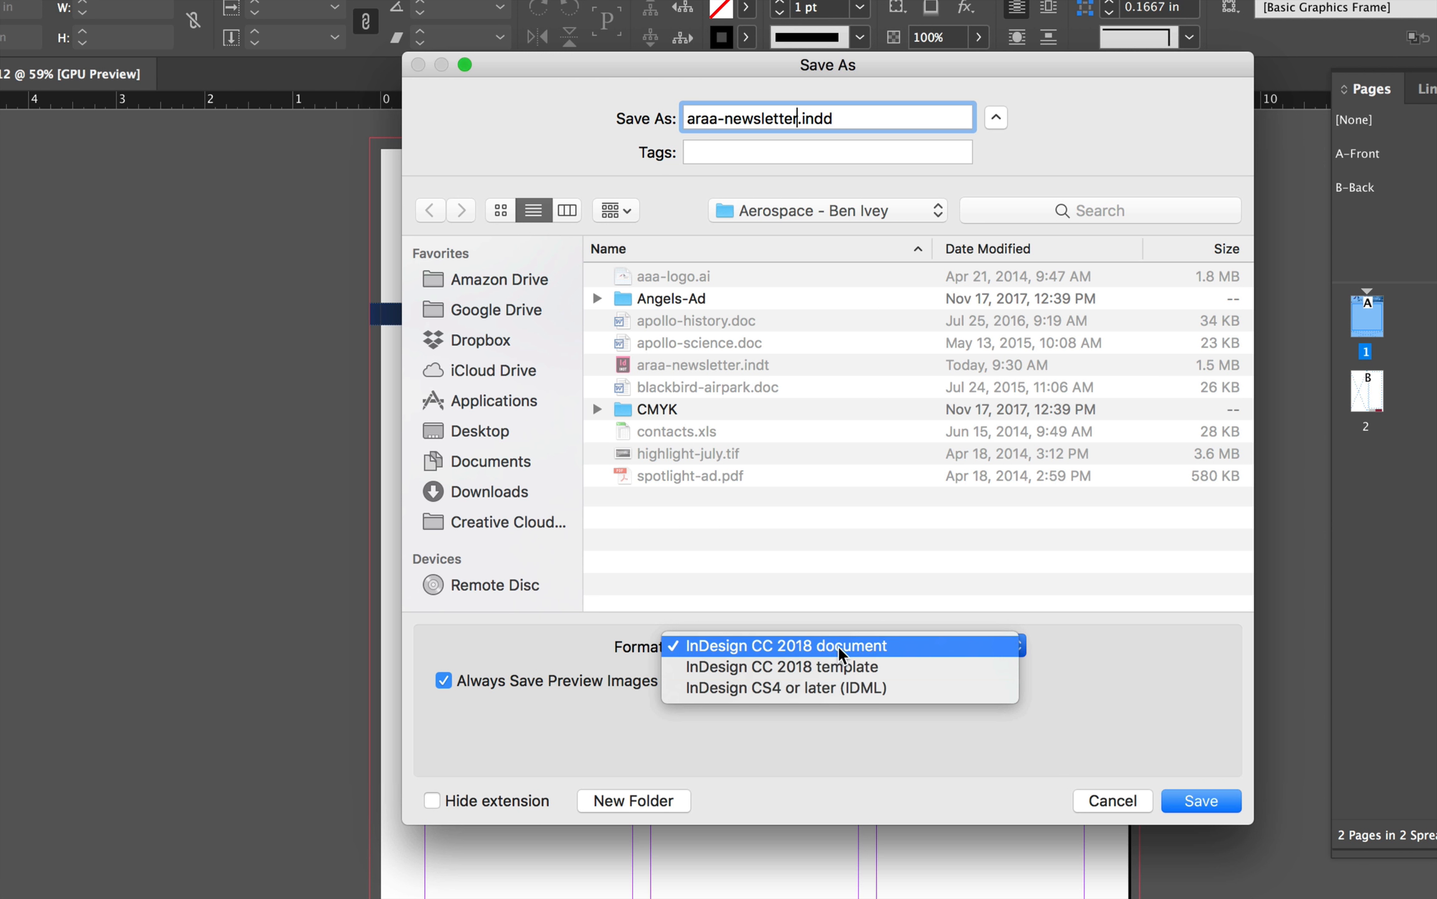
click(860, 671)
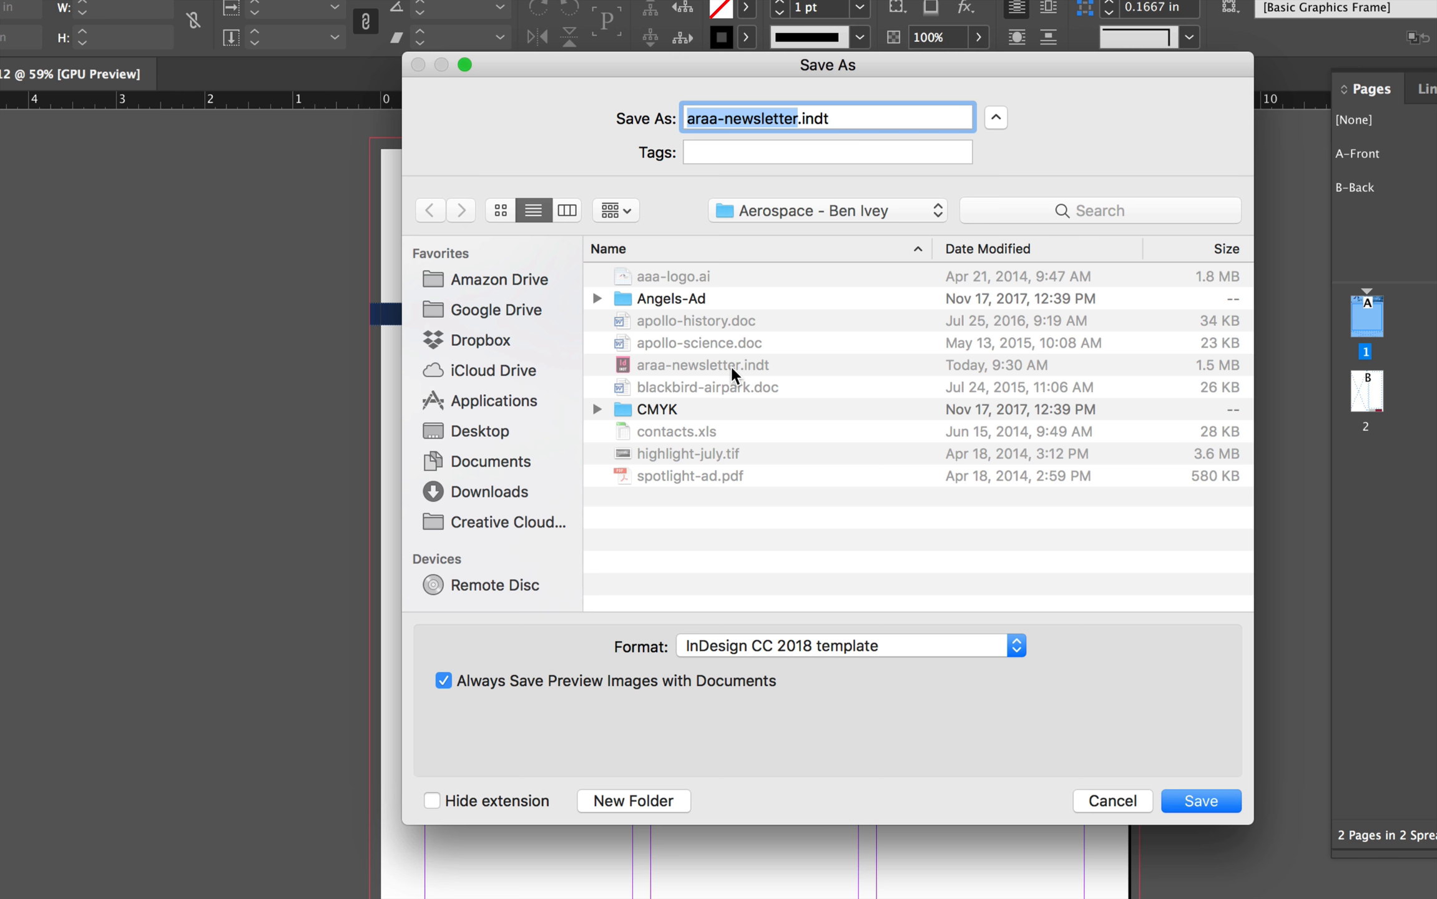
click(1199, 794)
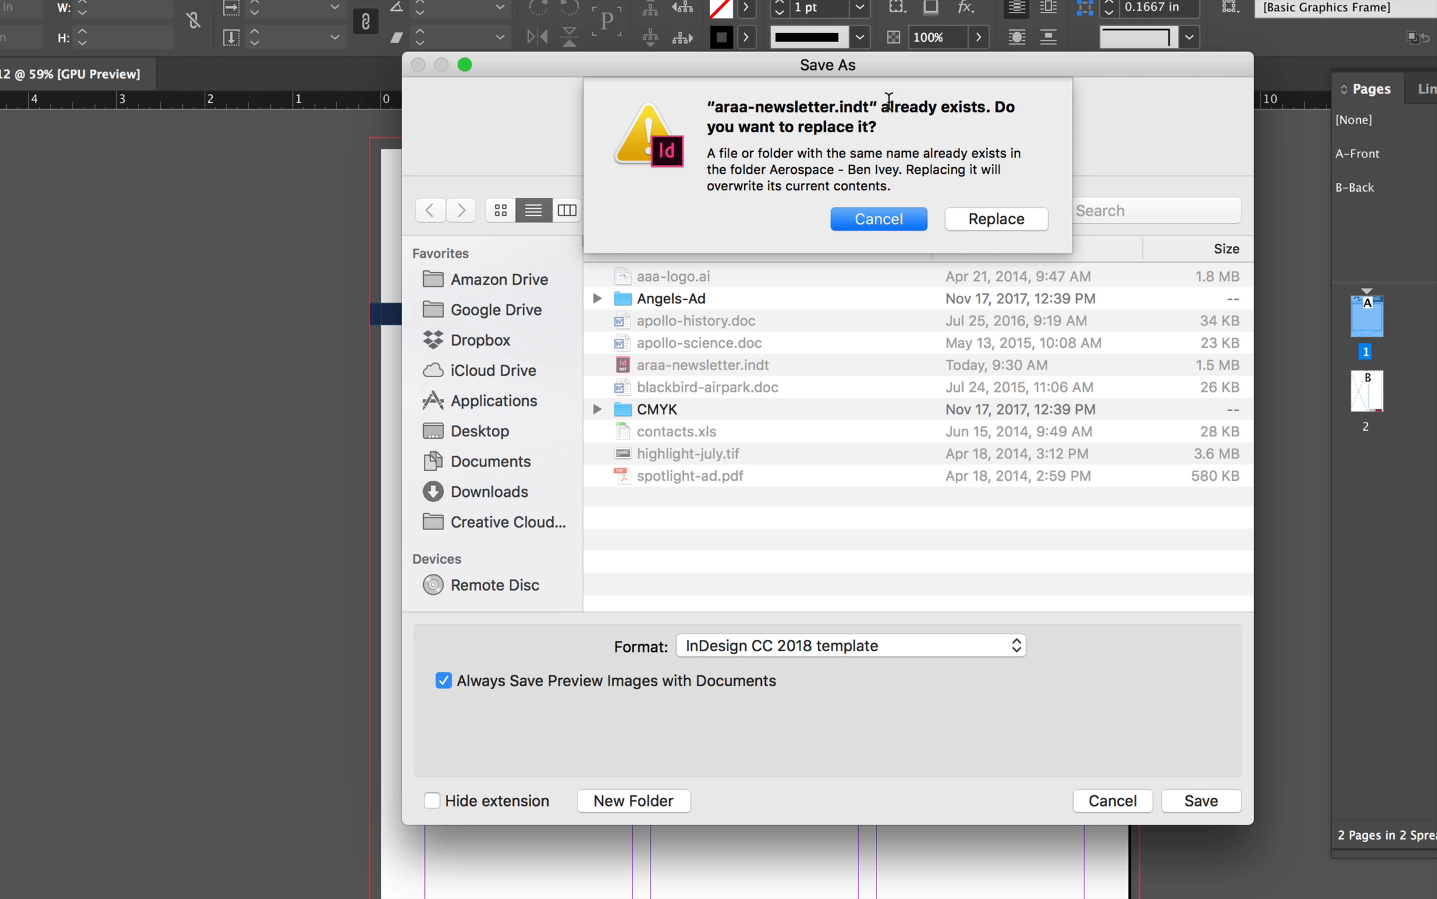
click(992, 220)
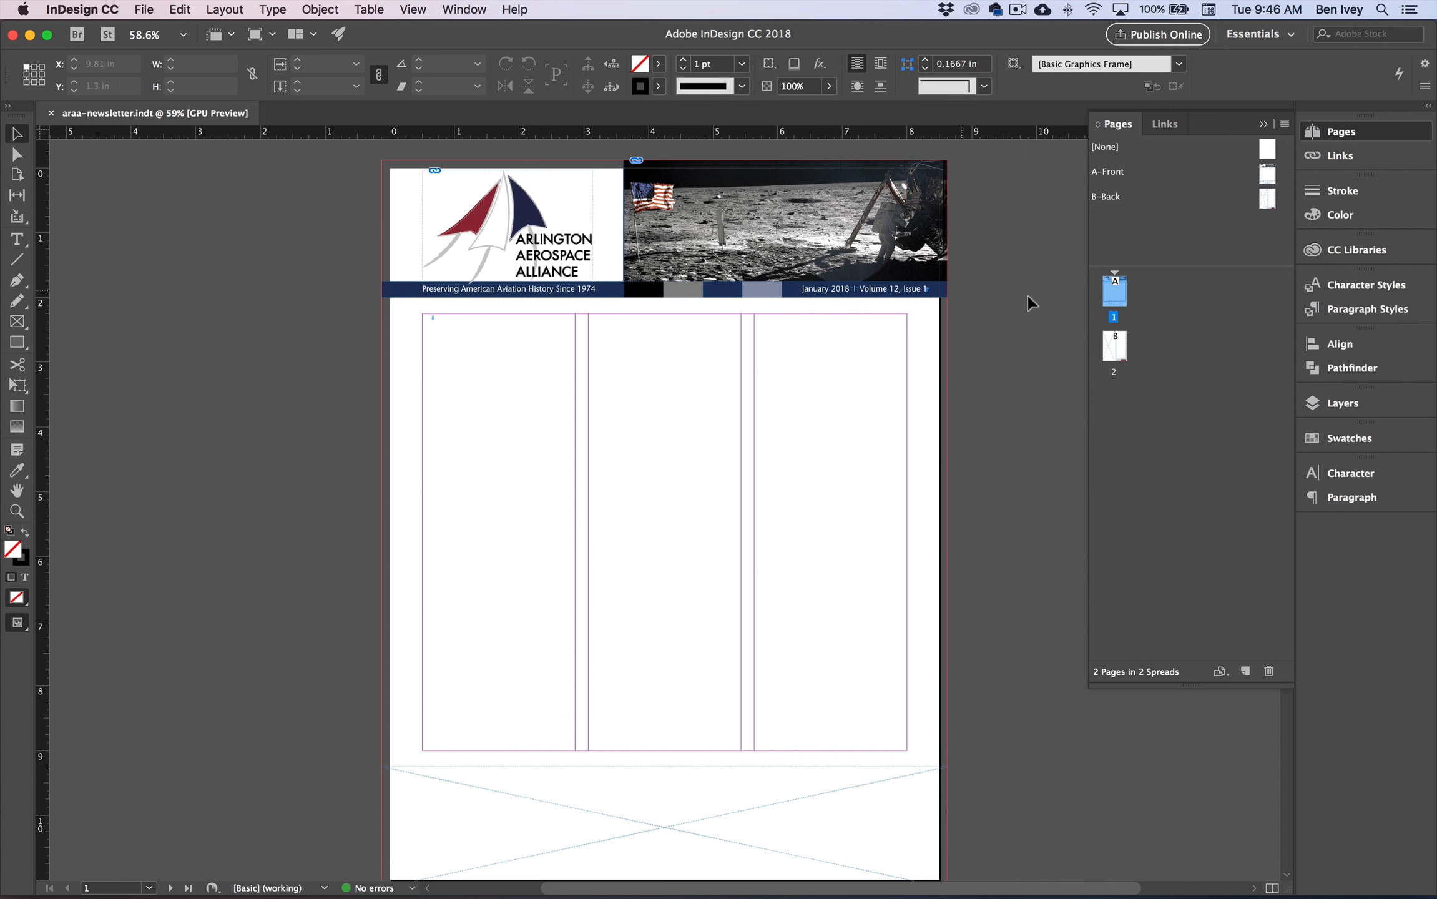
click(1117, 345)
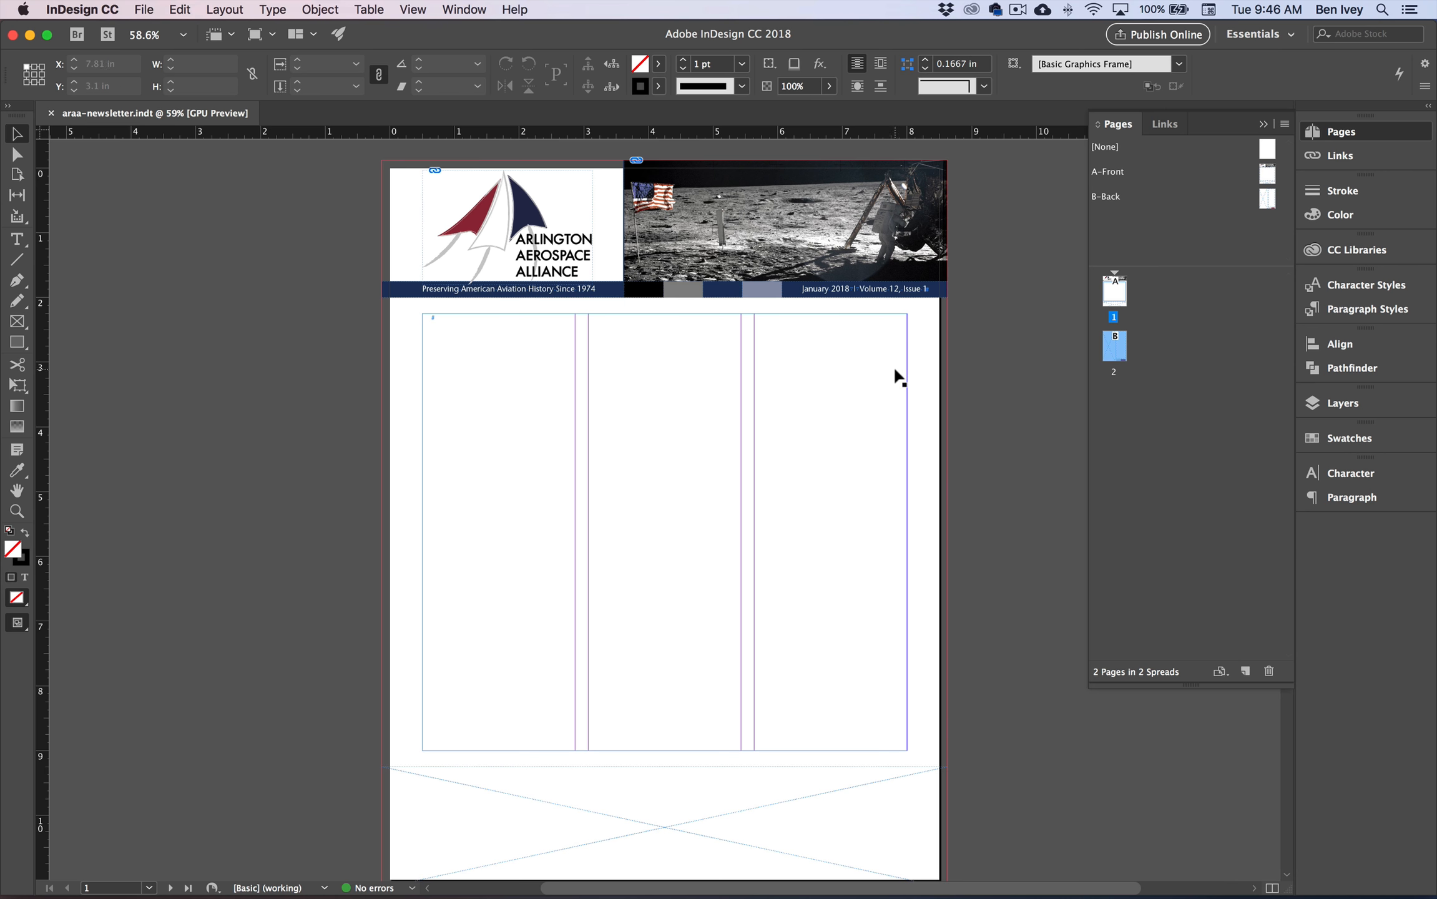
click(51, 114)
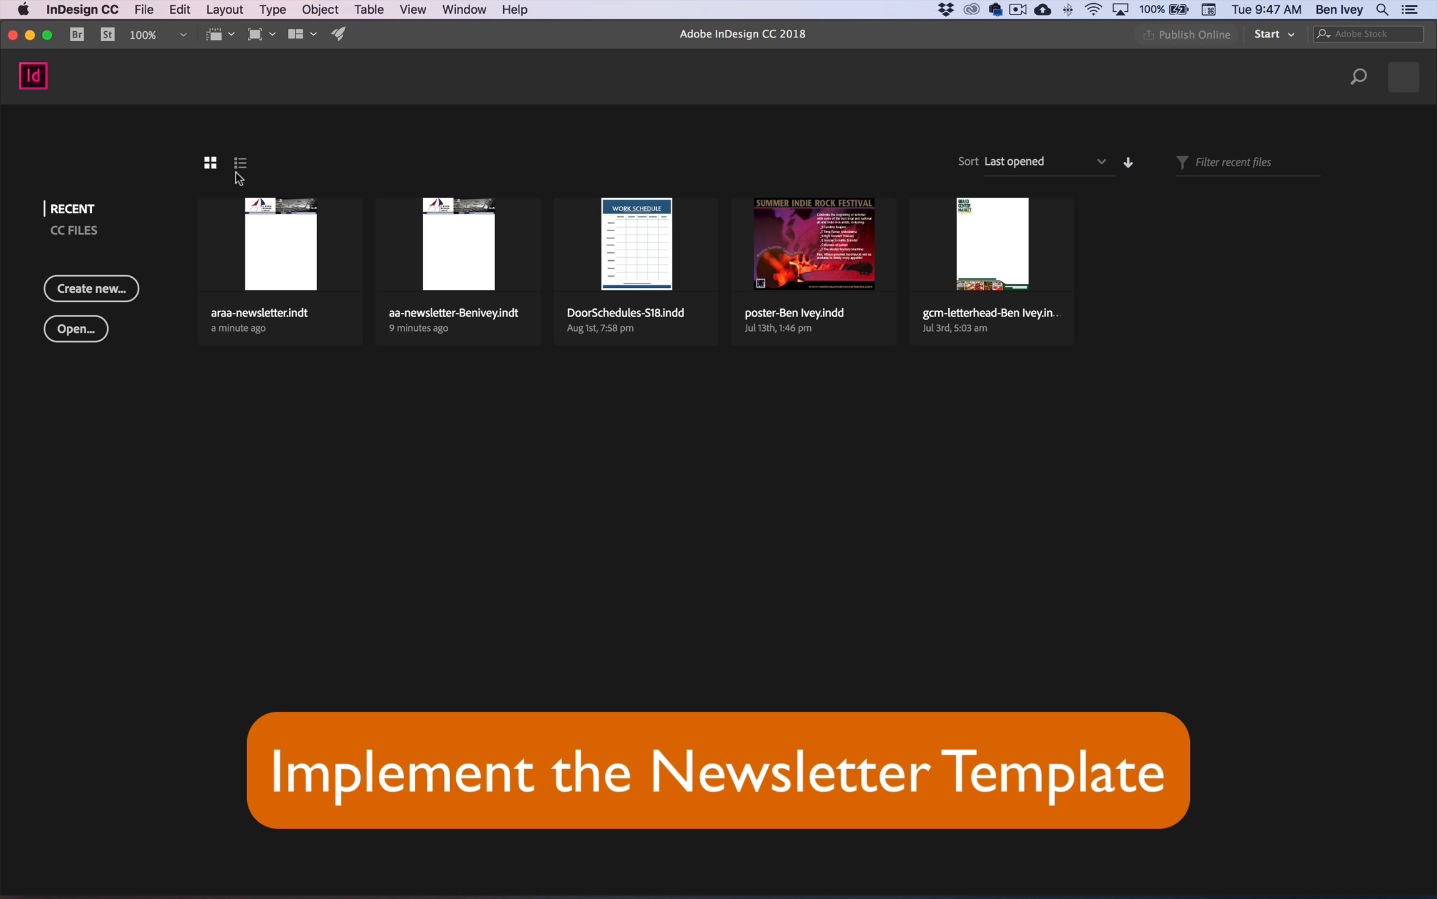
- Open araa-newsletter.indt with Open Normal to start a new untitled newsletter document
click(145, 9)
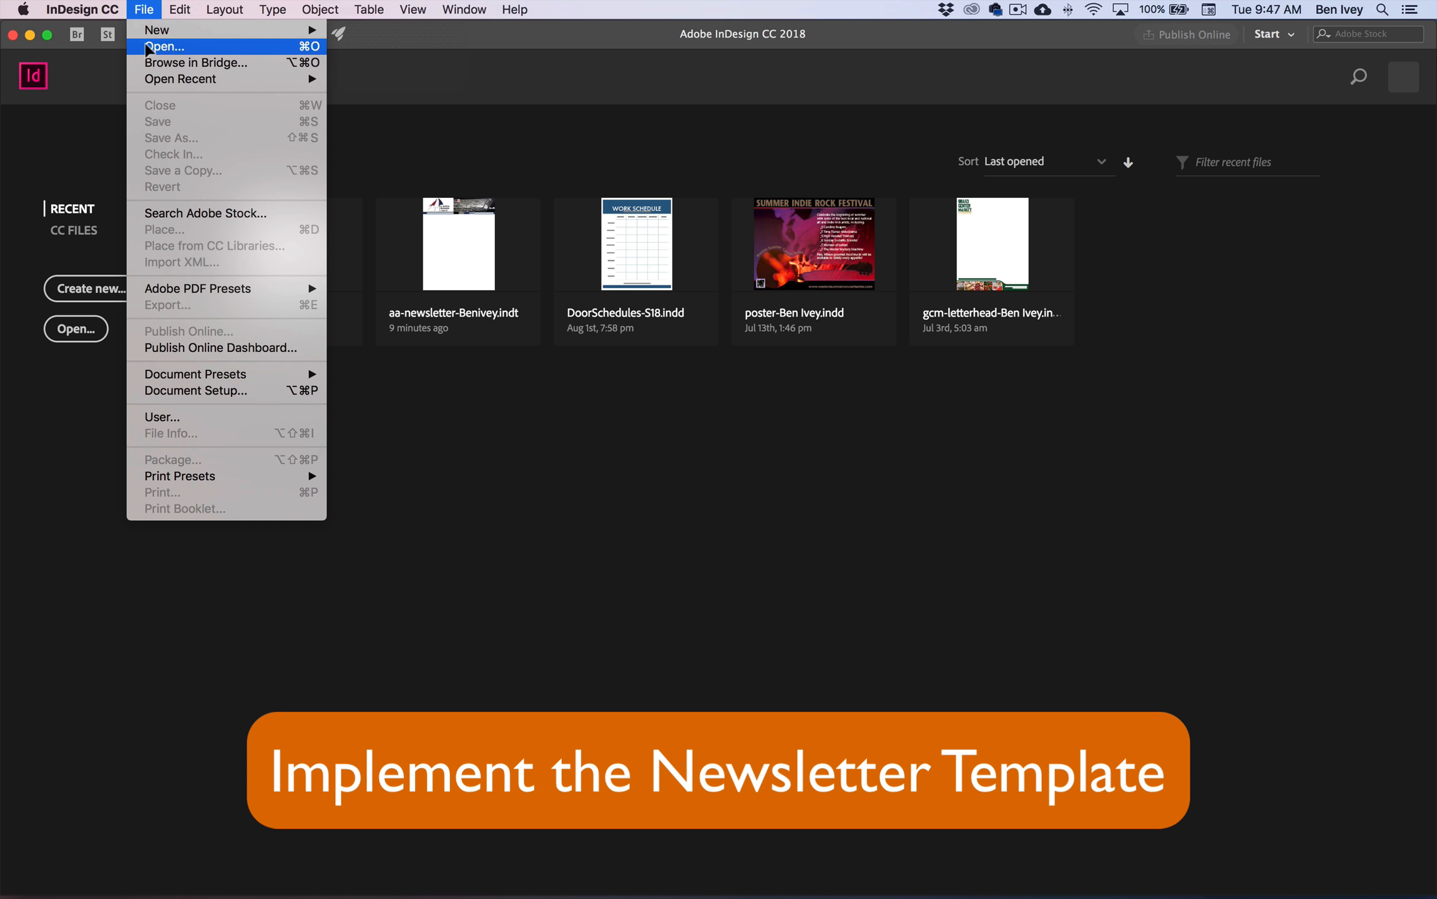
click(164, 47)
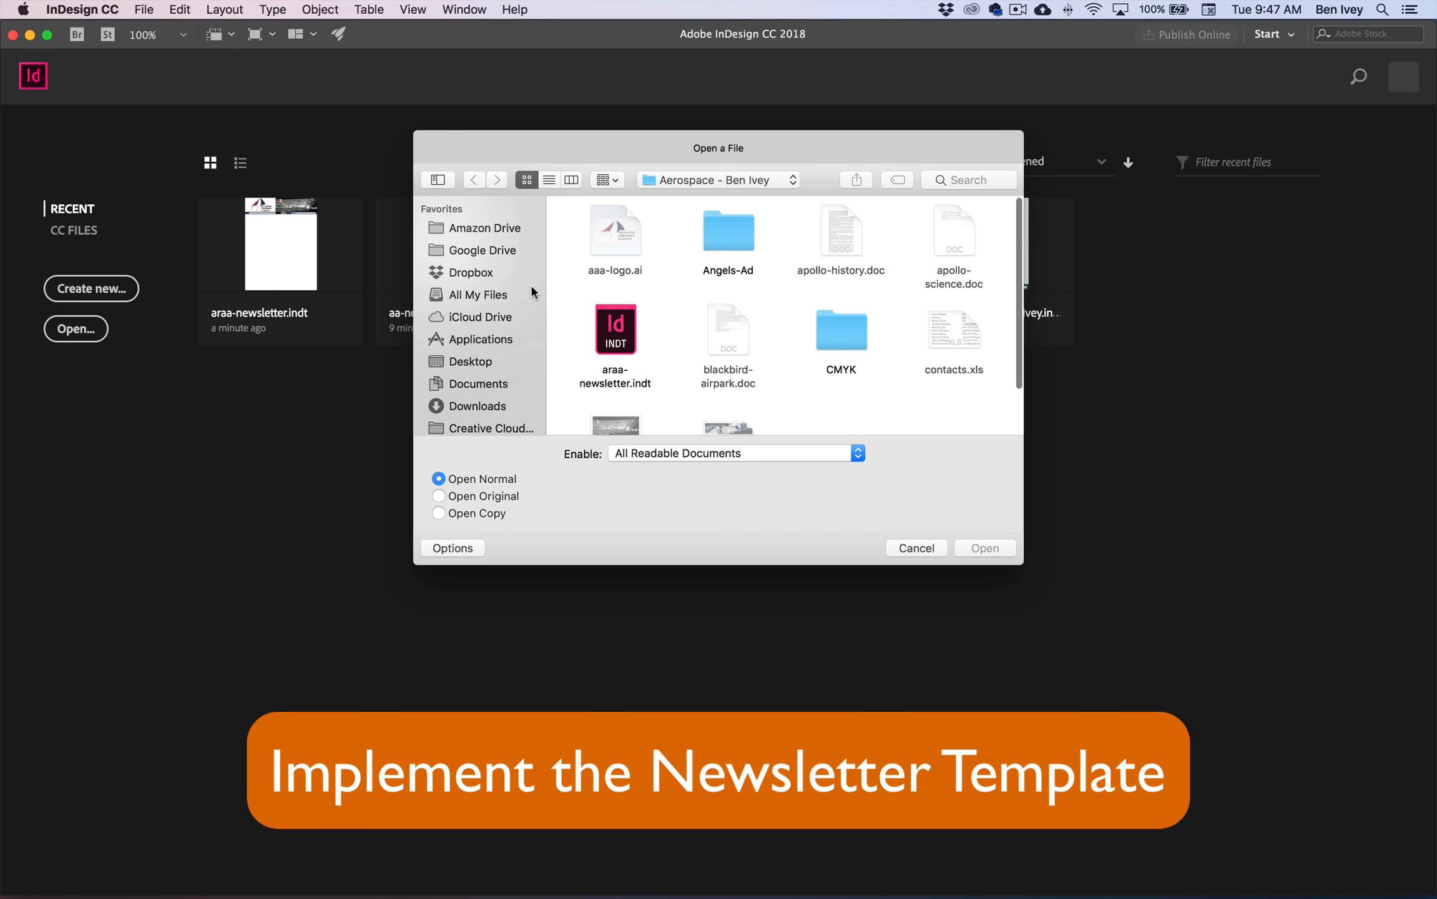
click(624, 350)
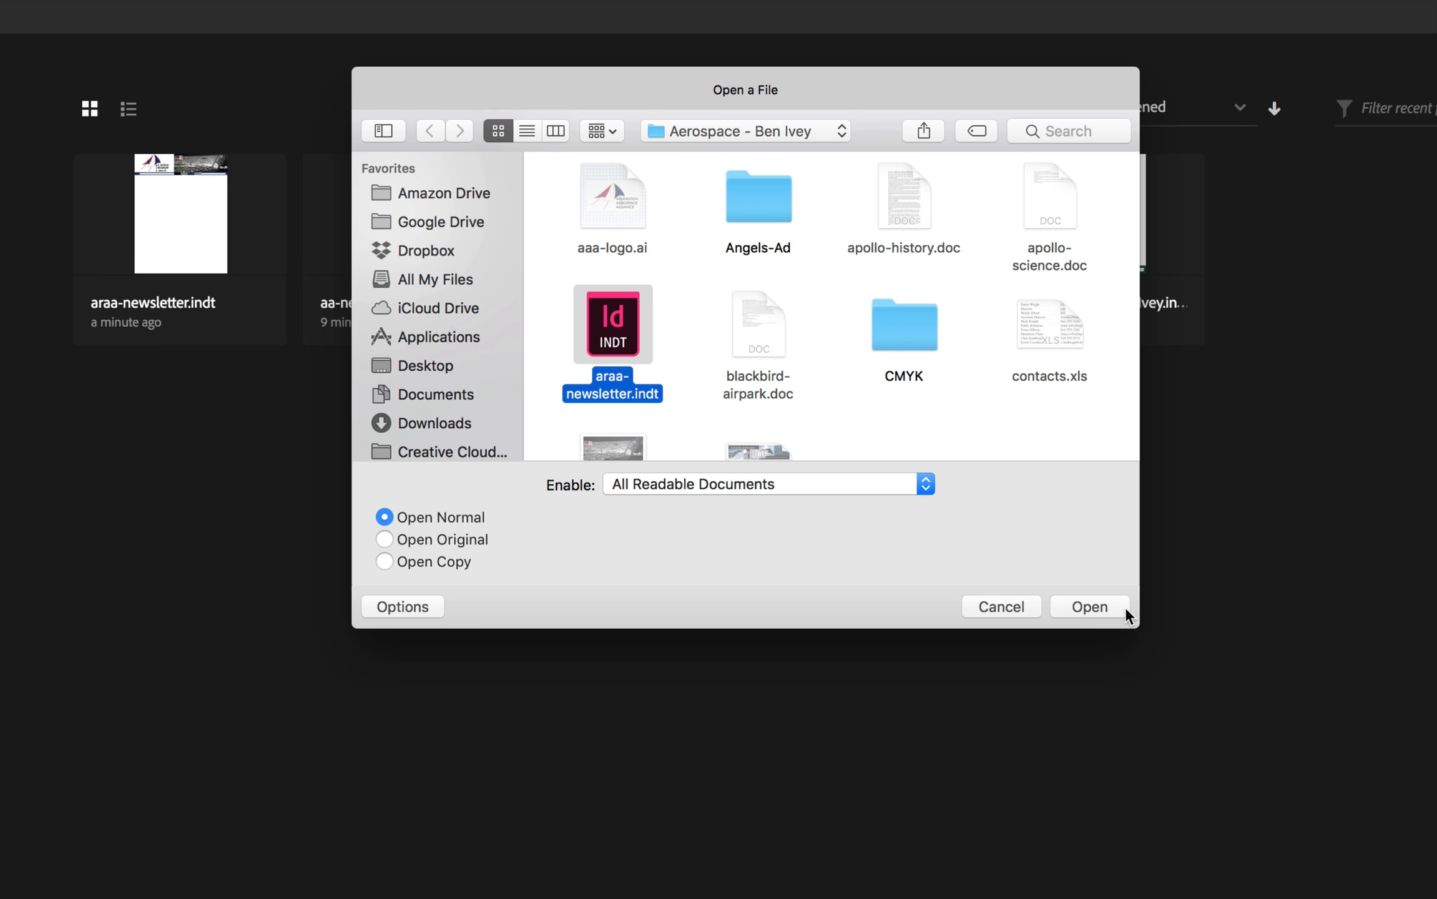
click(1096, 608)
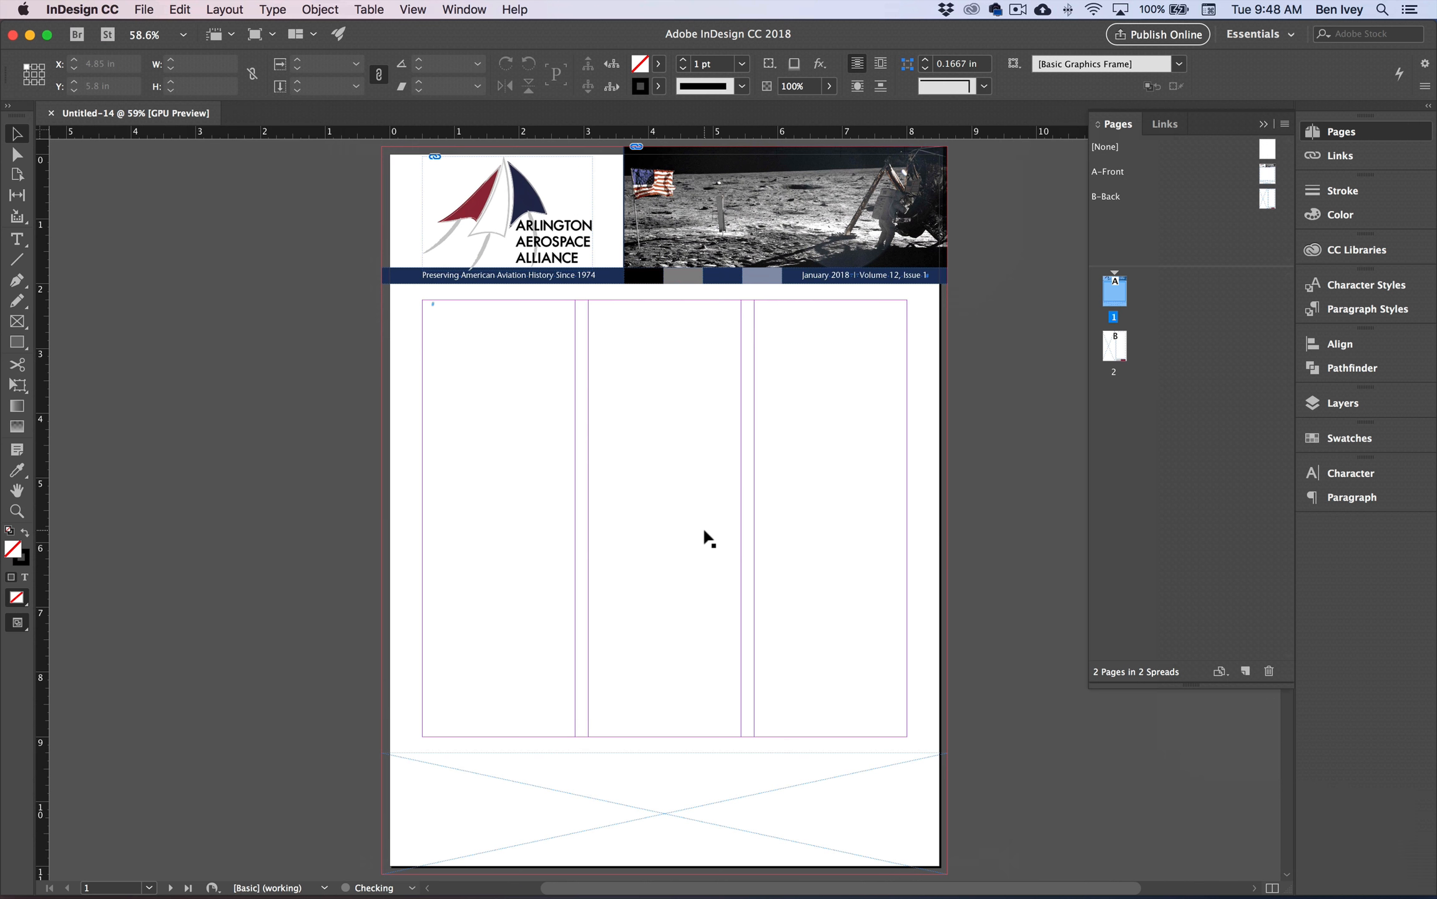
- Save the new document in InDesign CC 2018 document format, named Newsletter-july- followed by the author's name
click(136, 9)
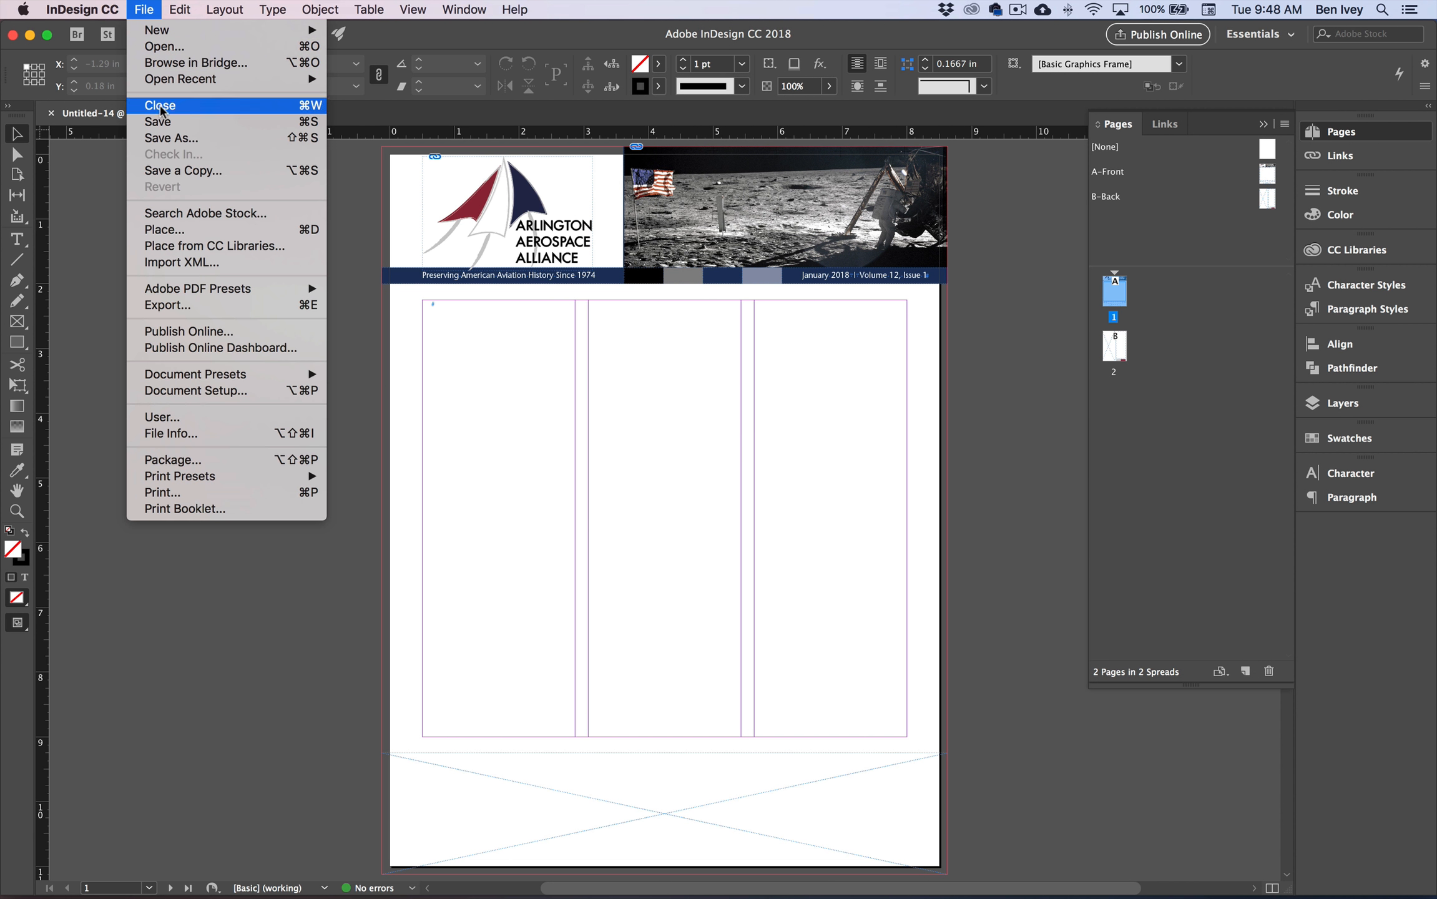
click(208, 138)
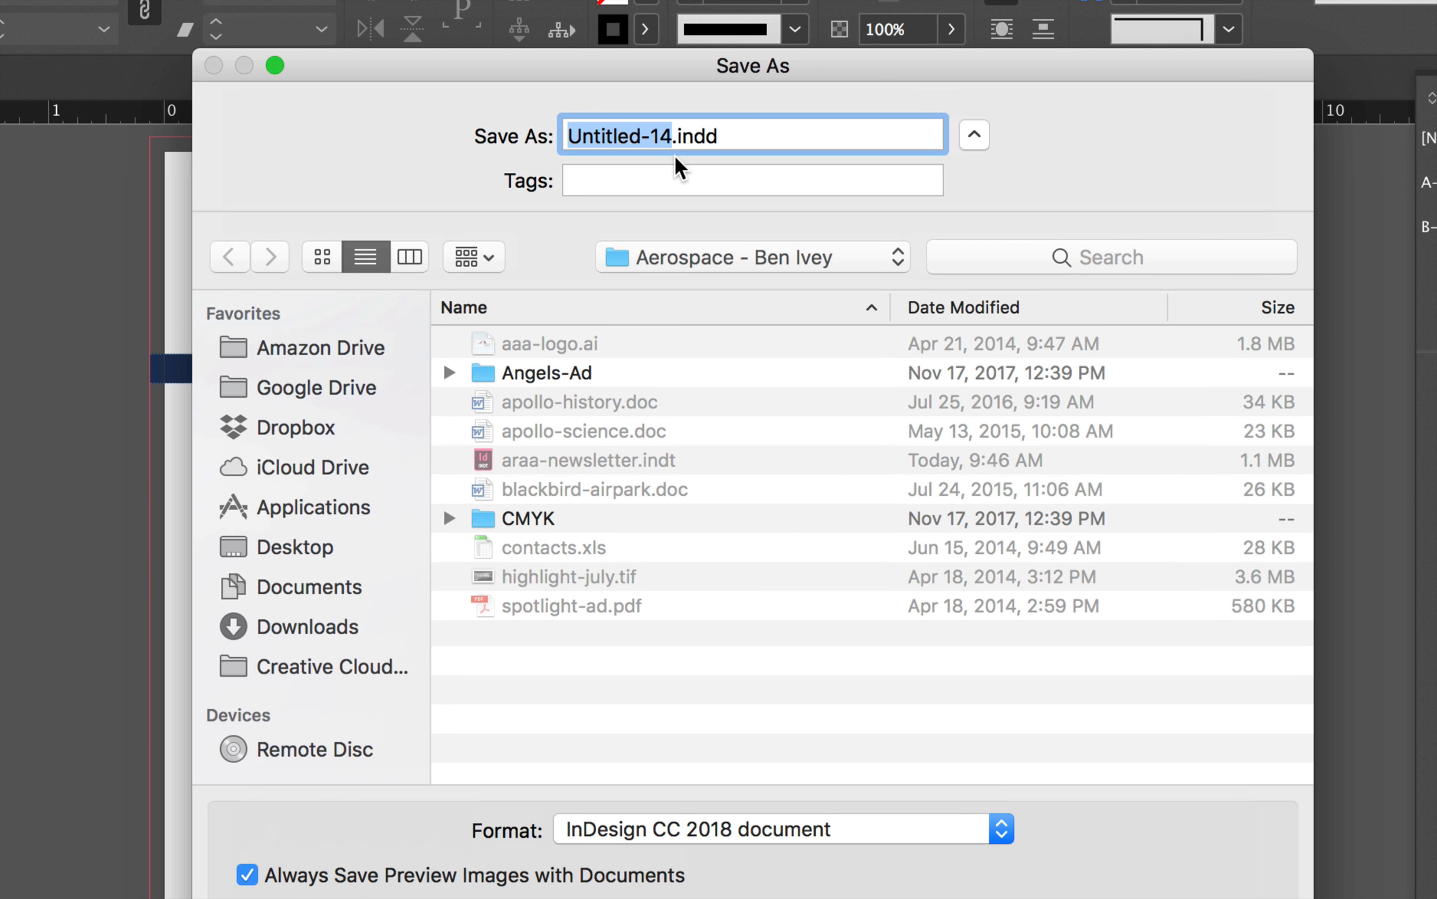
text(Newsle)
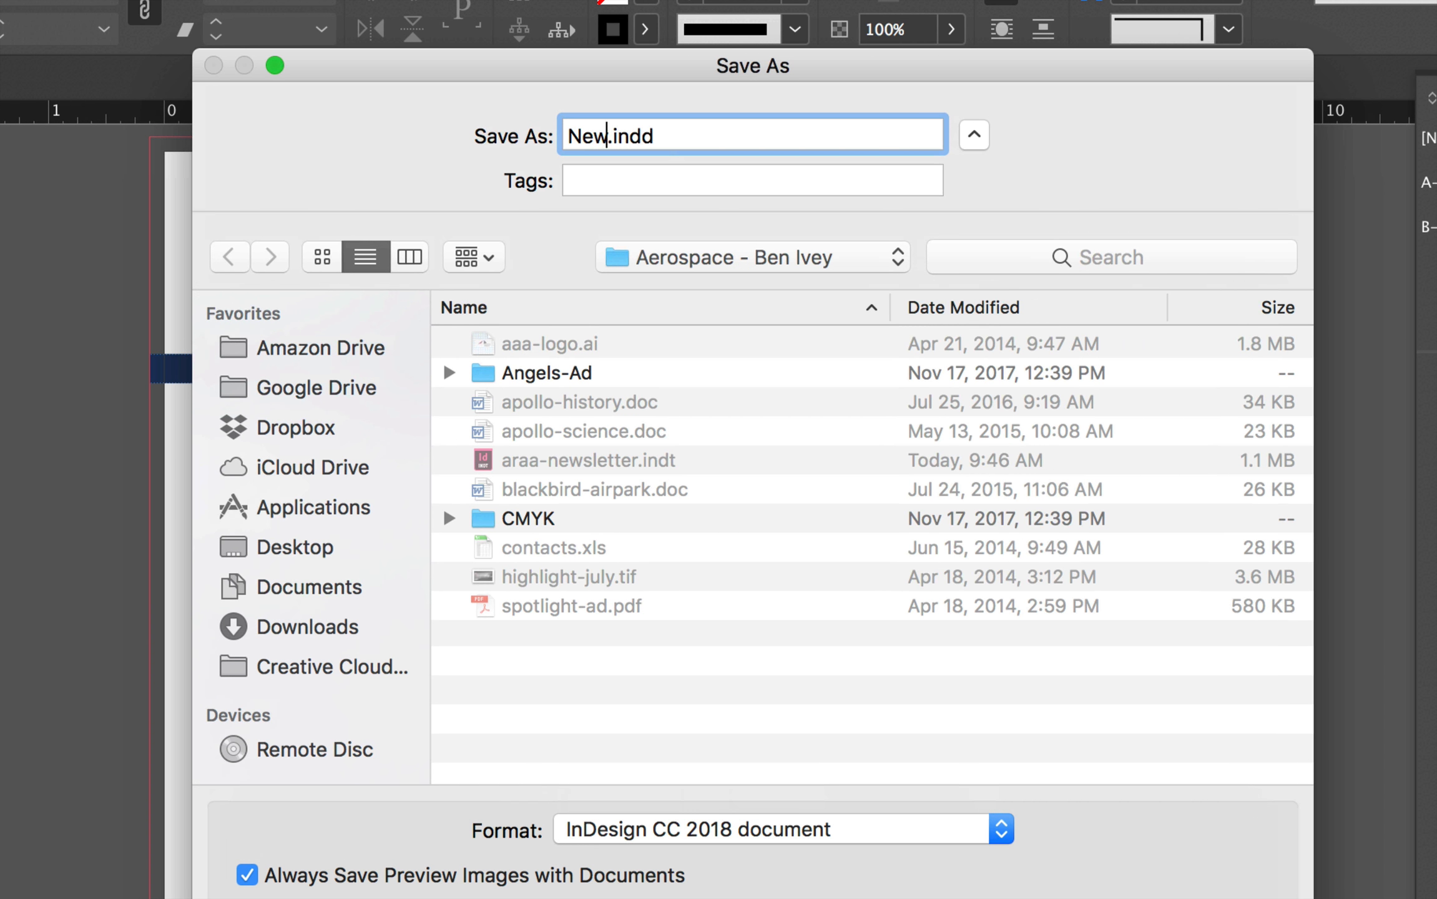
text(tter-j)
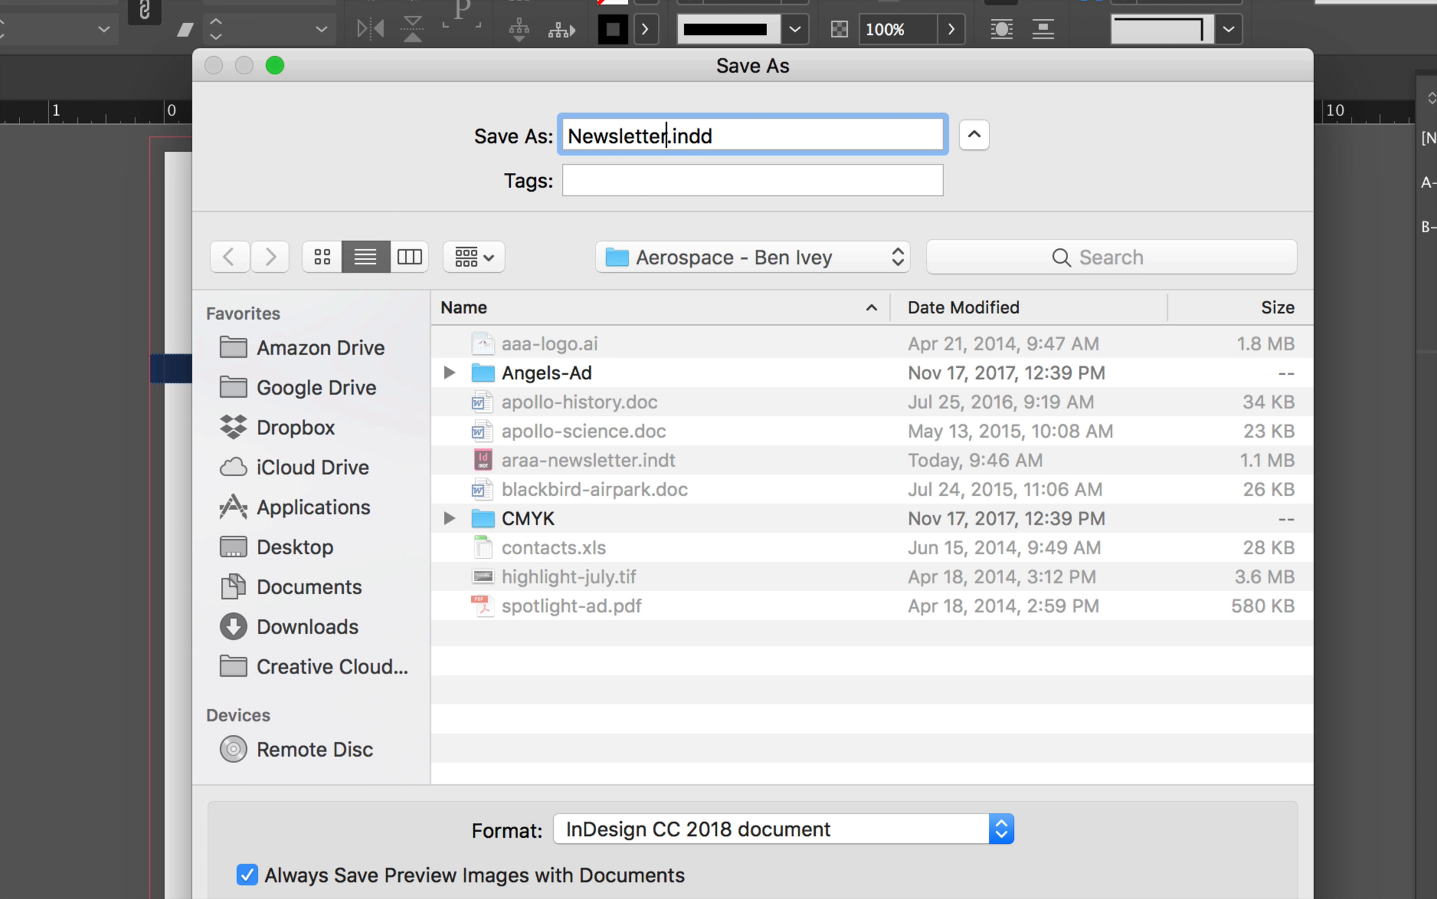
text(uly-BenIvey)
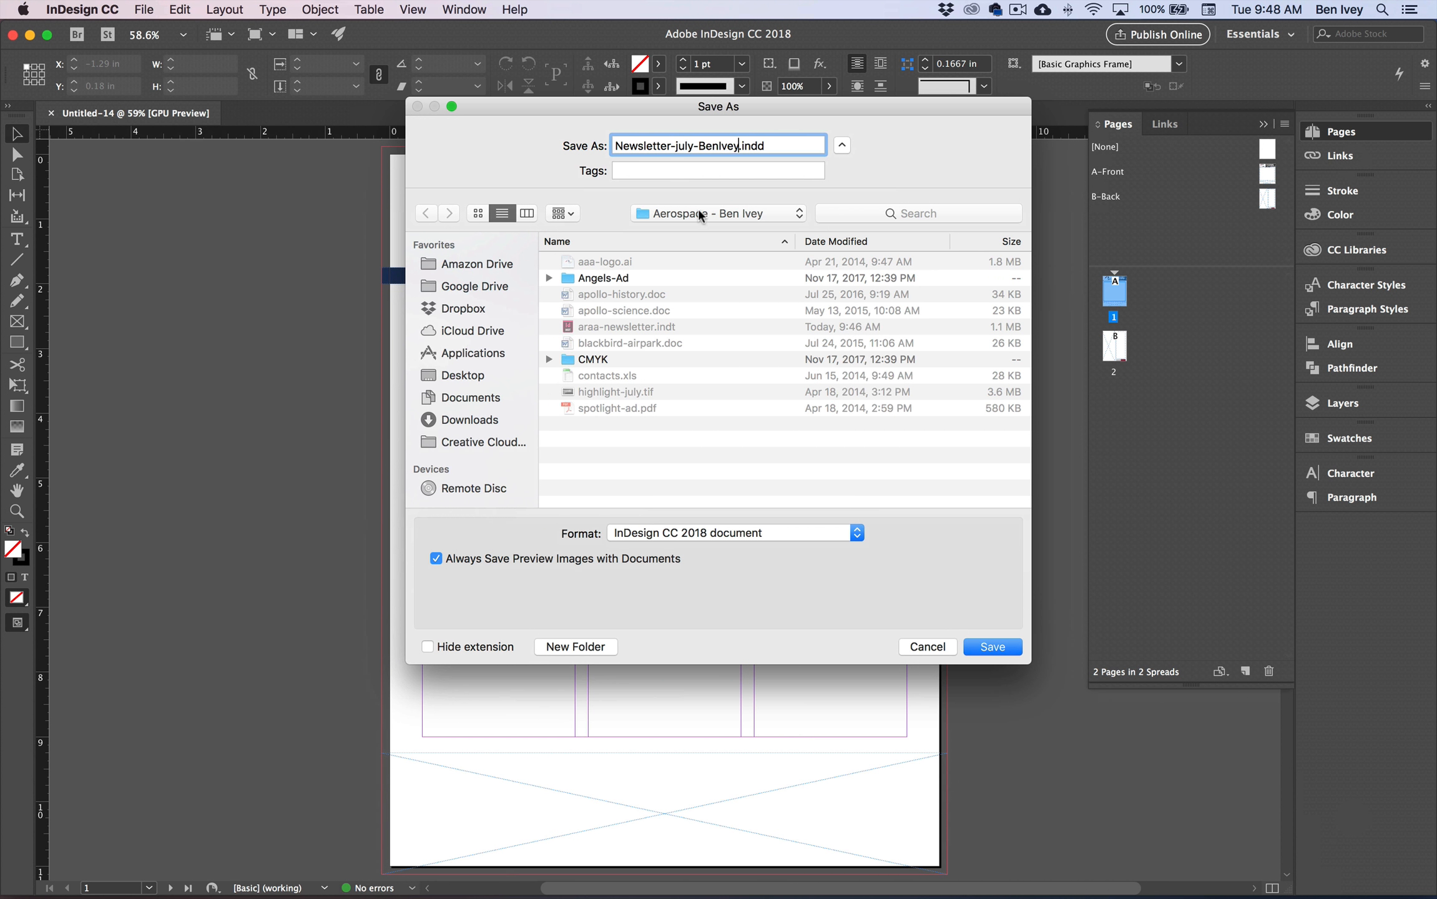
click(992, 647)
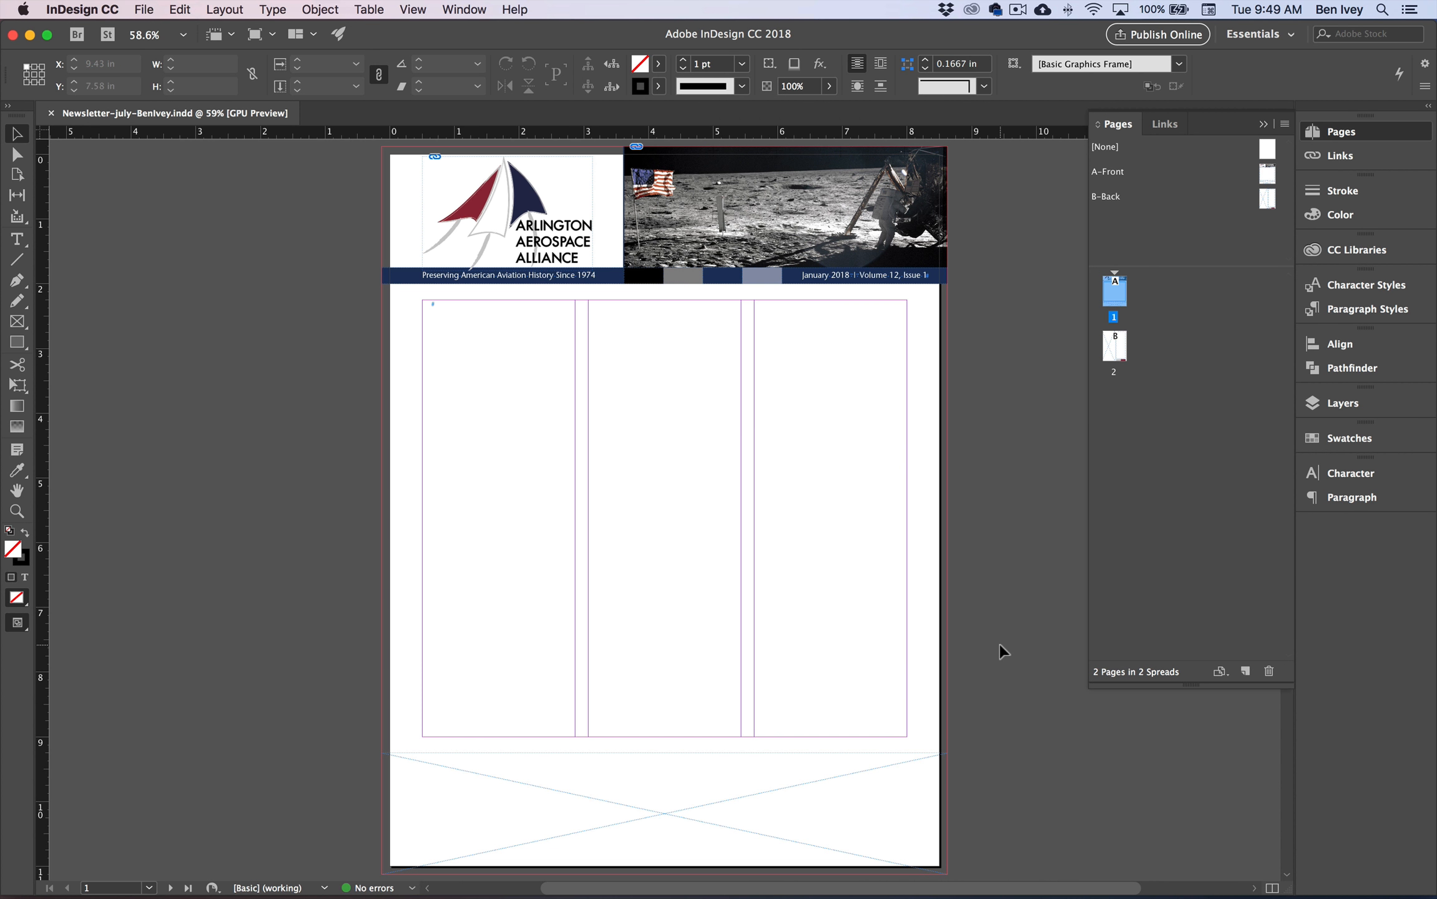
- Try overriding and moving the navy masthead bar on page 1 at 100% zoom, and undo both the move and the override
double_click(1115, 286)
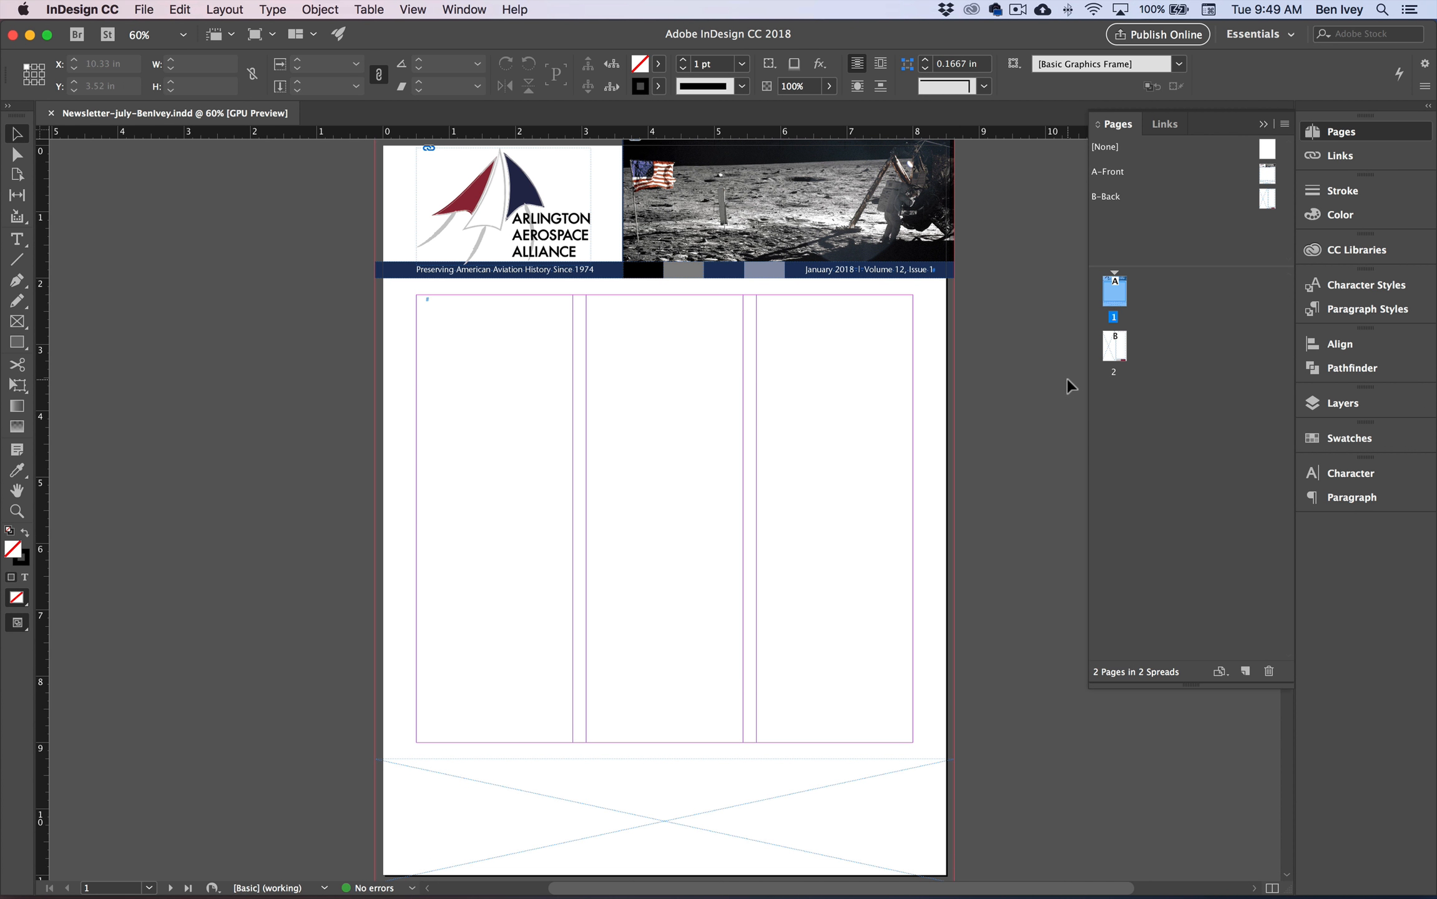
key(super+1)
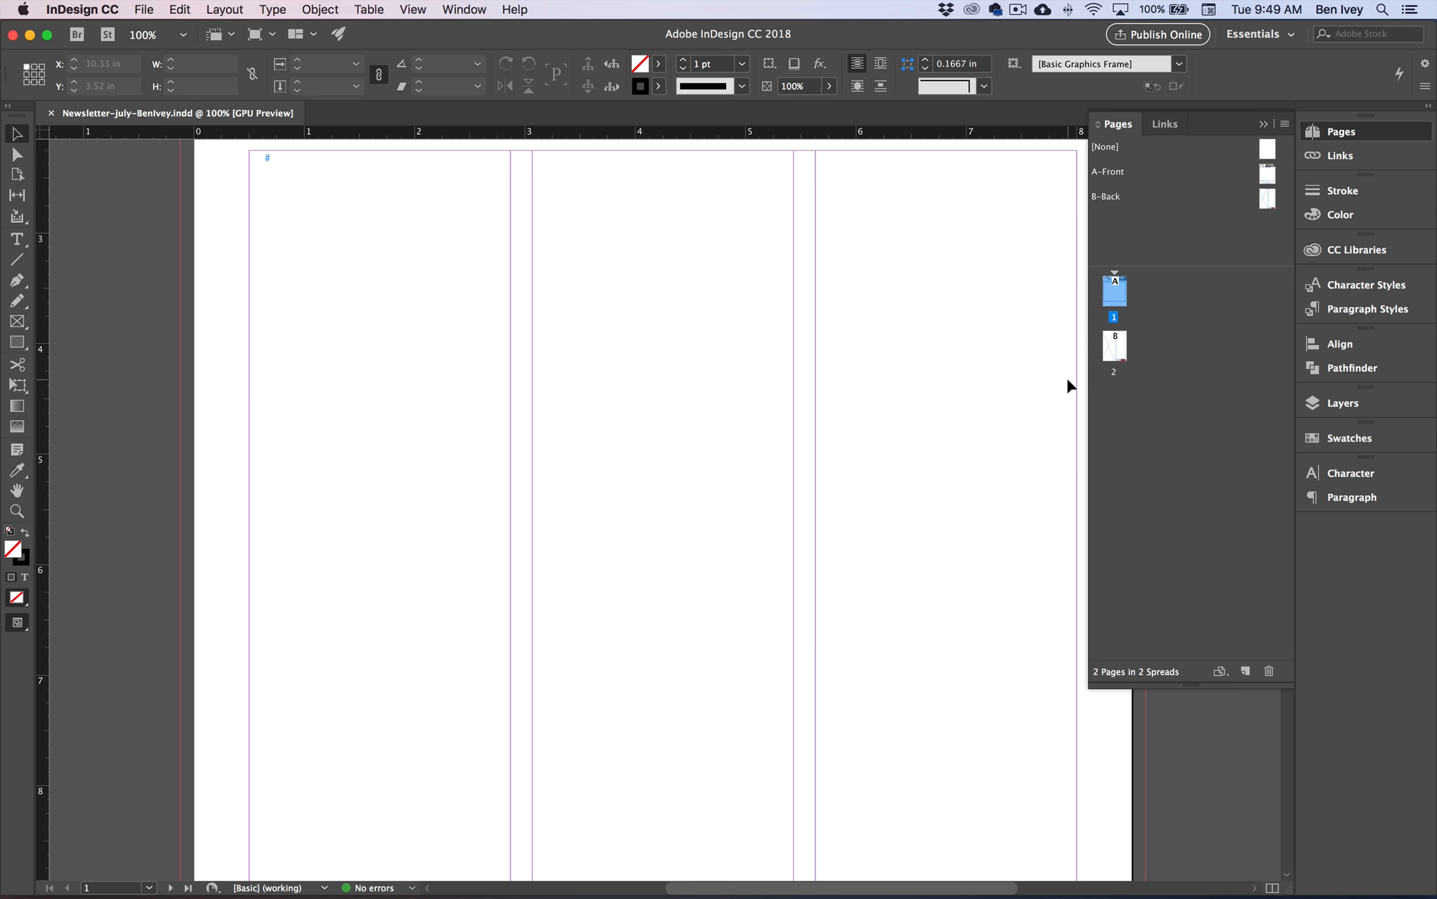
drag(850, 305, 768, 582)
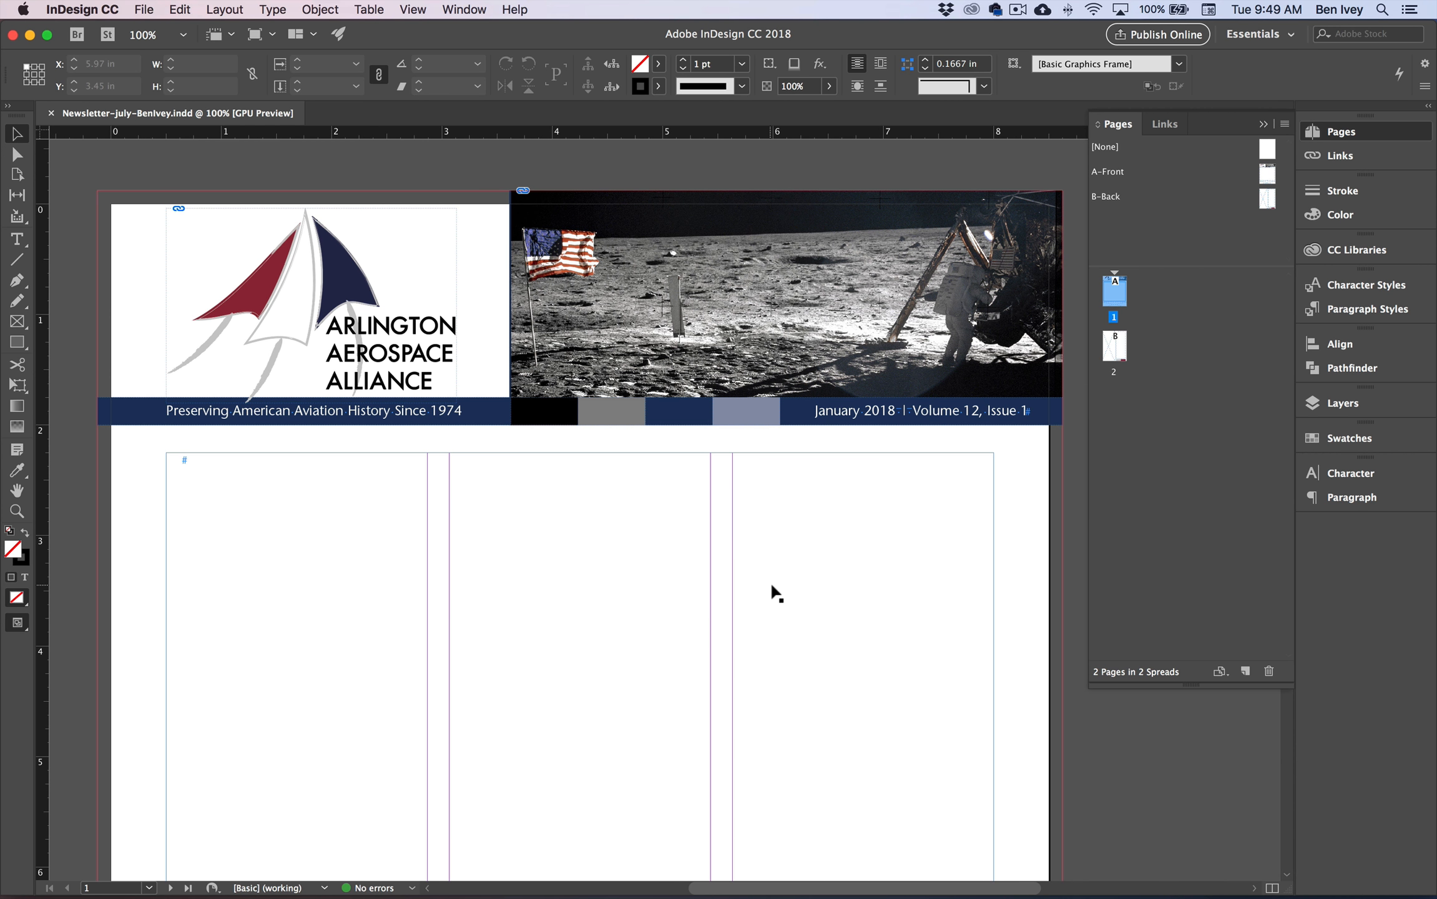
click(15, 137)
scroll(455, 434, right, 1)
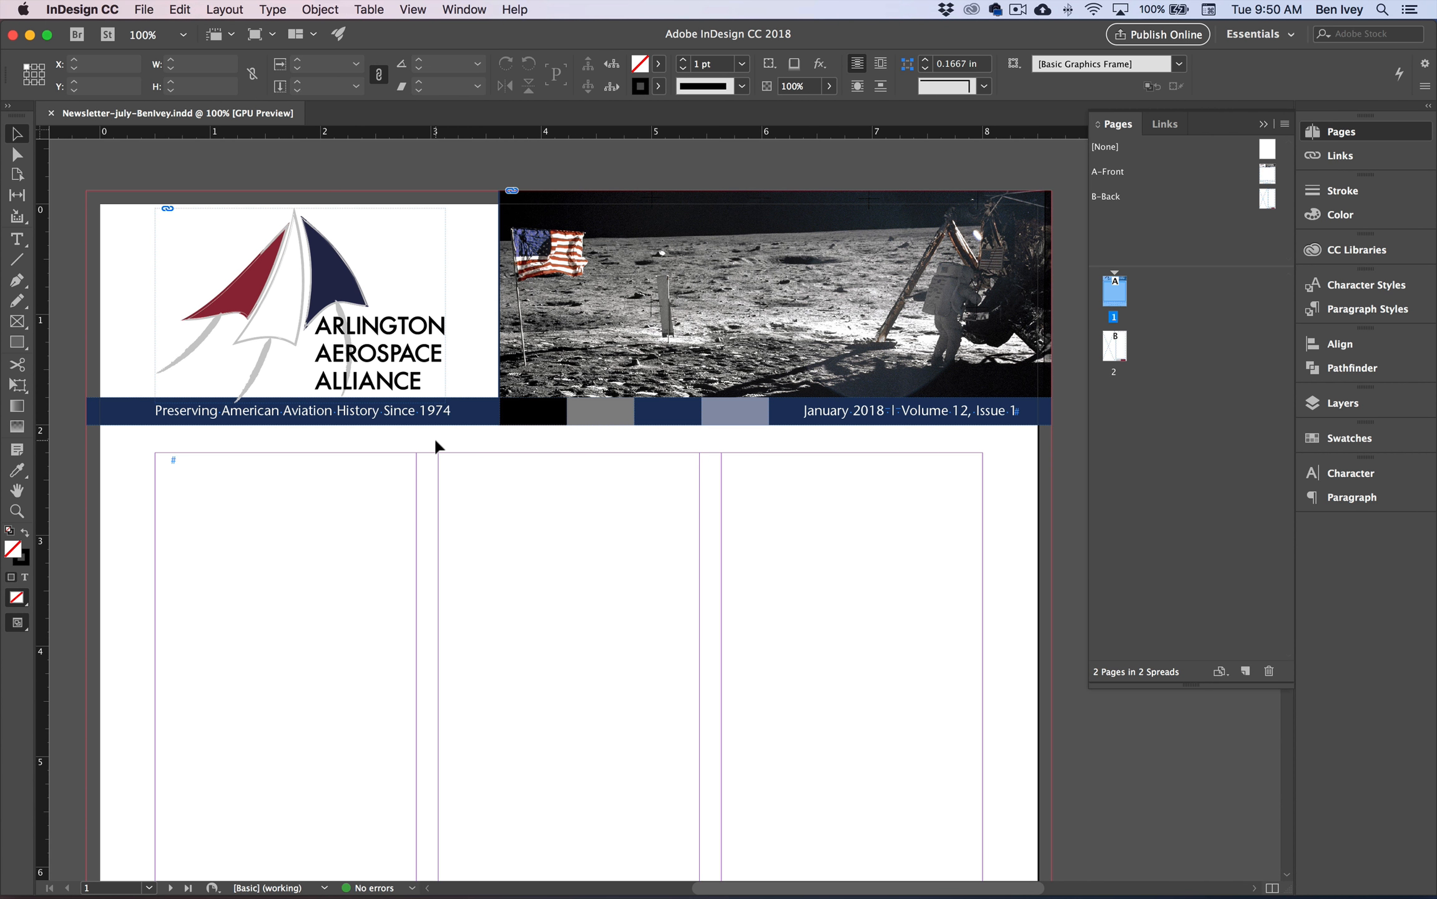
click(840, 417)
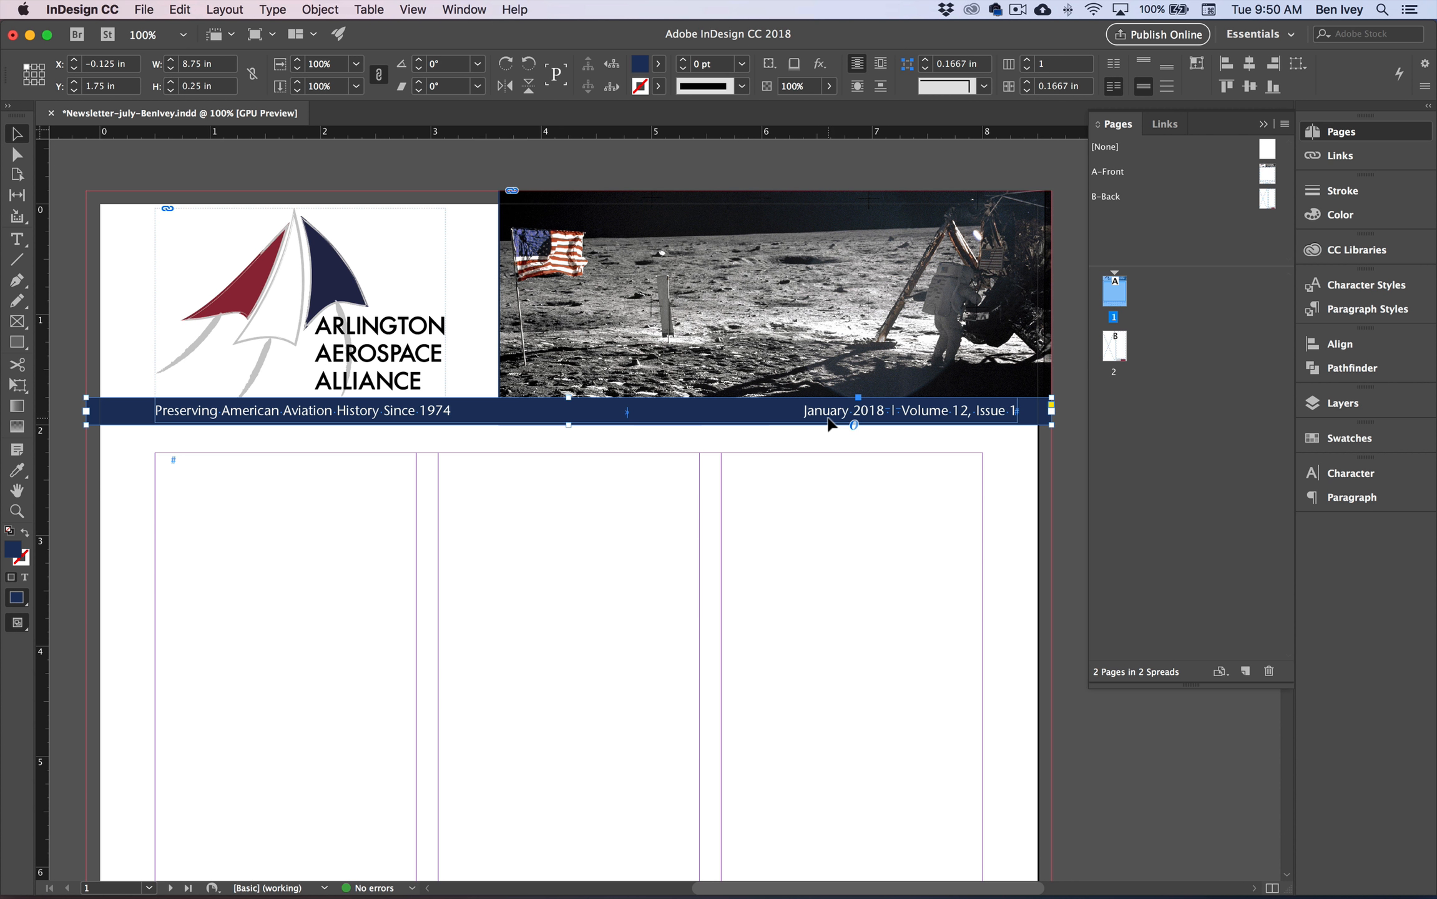
drag(826, 417, 789, 446)
key(super+z)
click(816, 434)
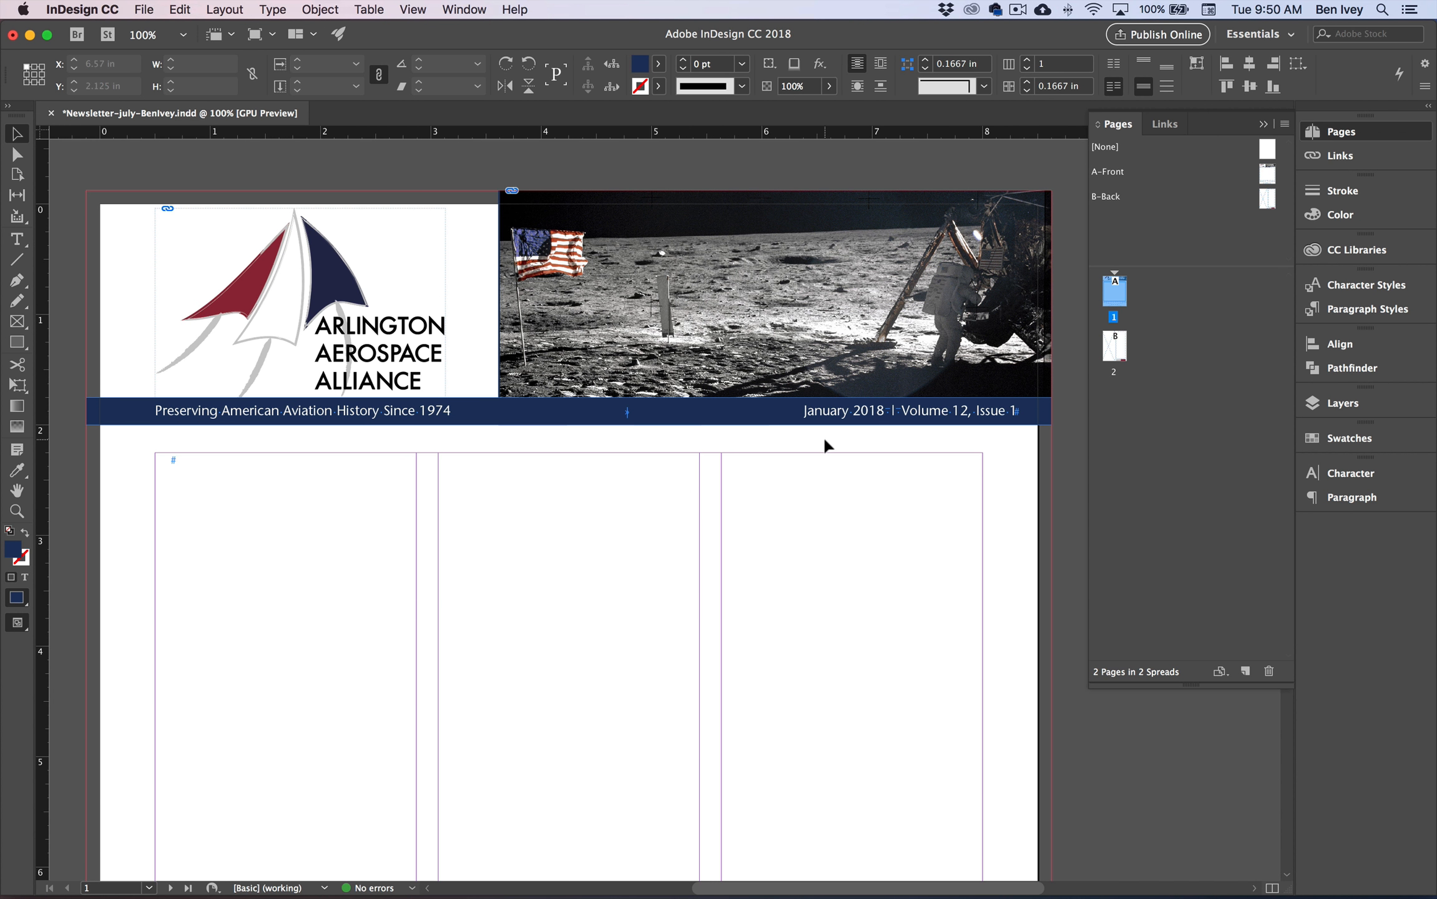
click(179, 10)
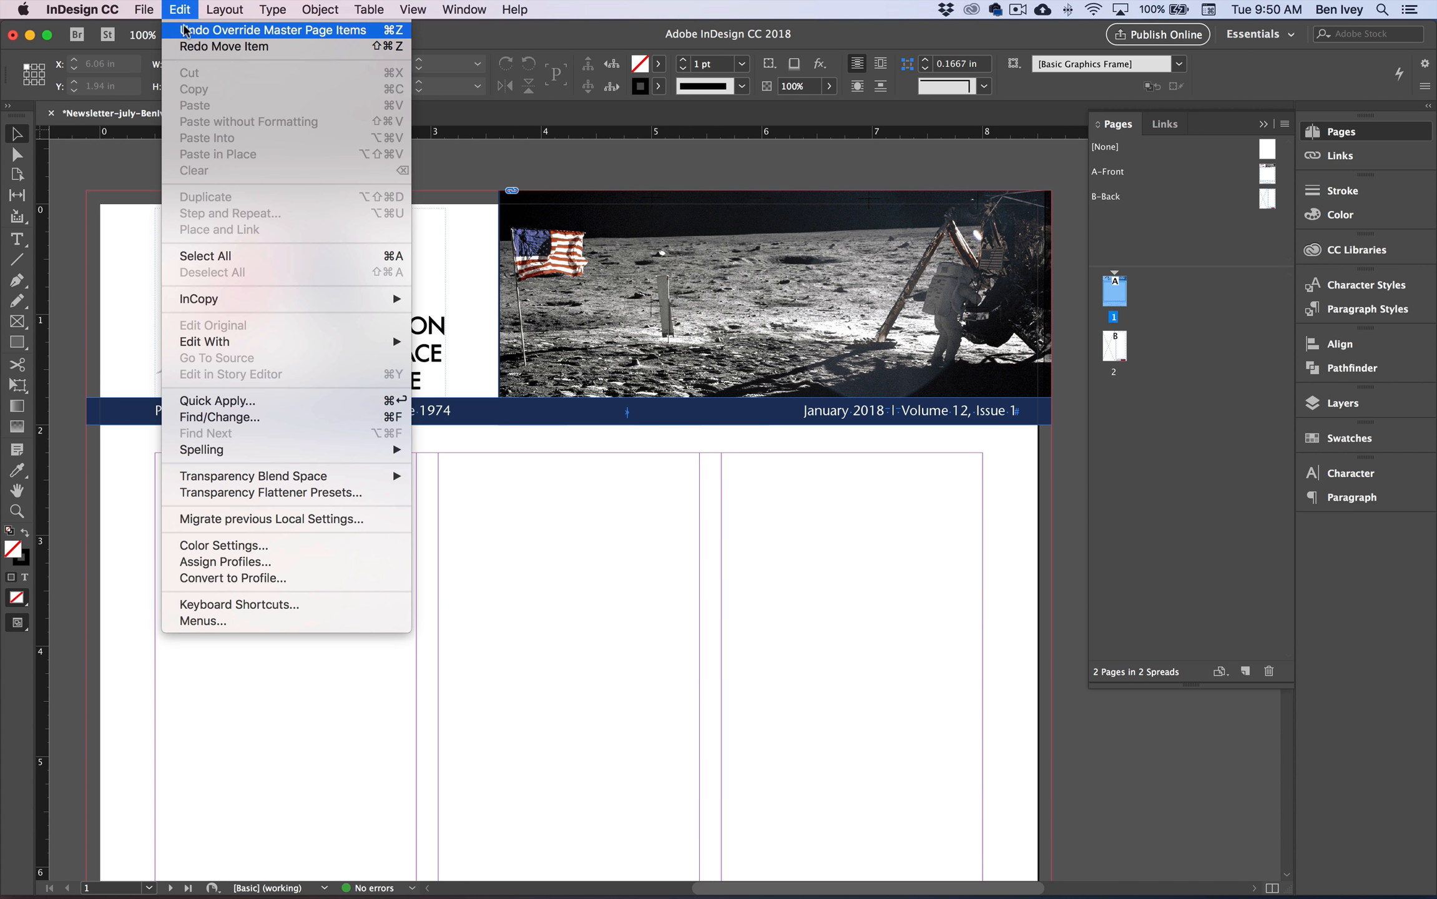
click(212, 30)
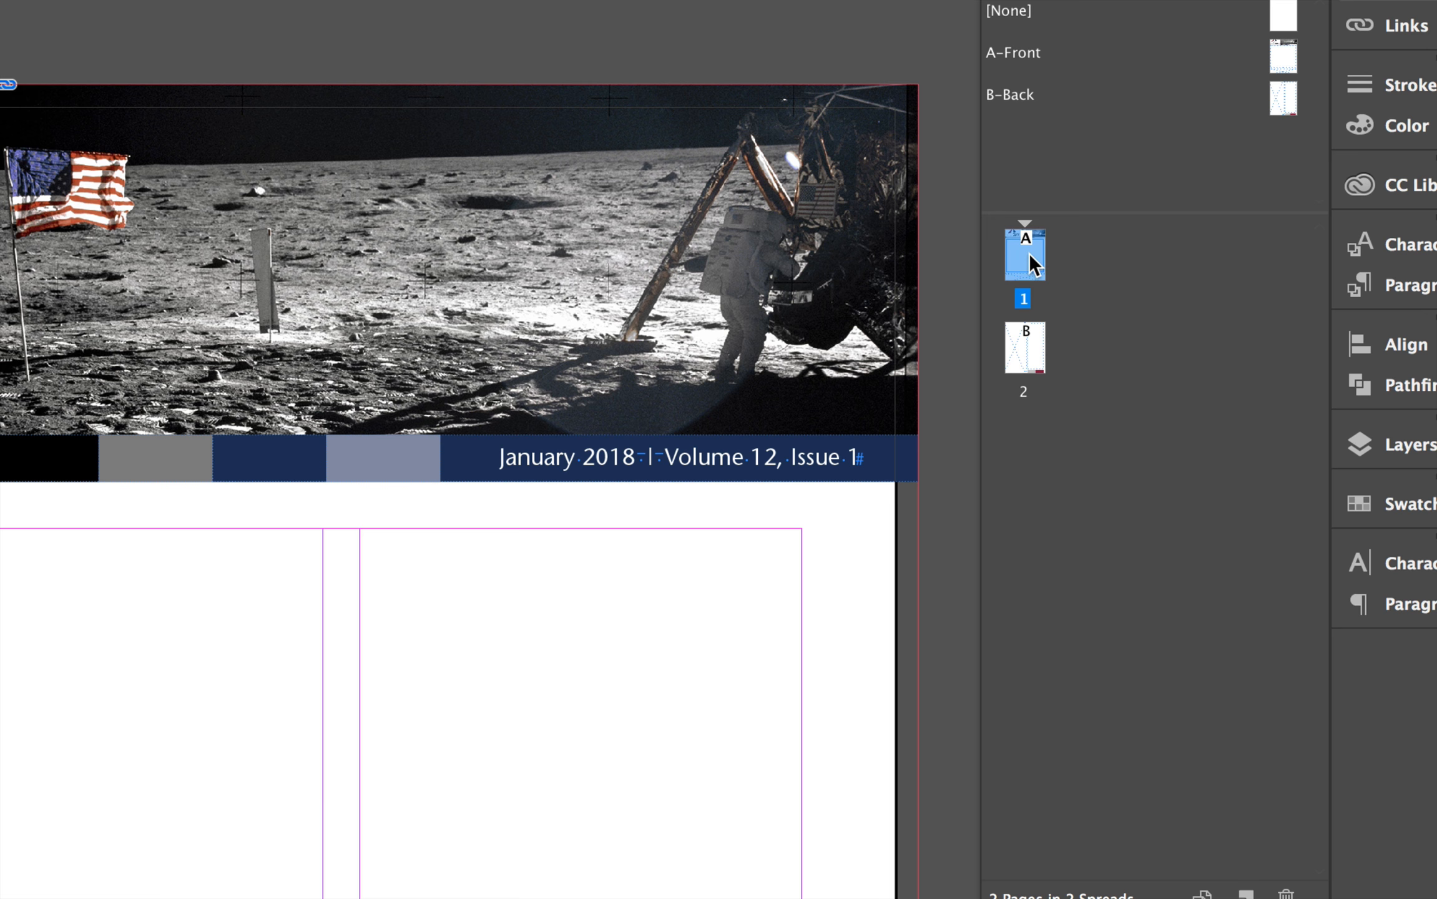
- Override all master page items on page 1 so they become editable
mouse_move(1030, 255)
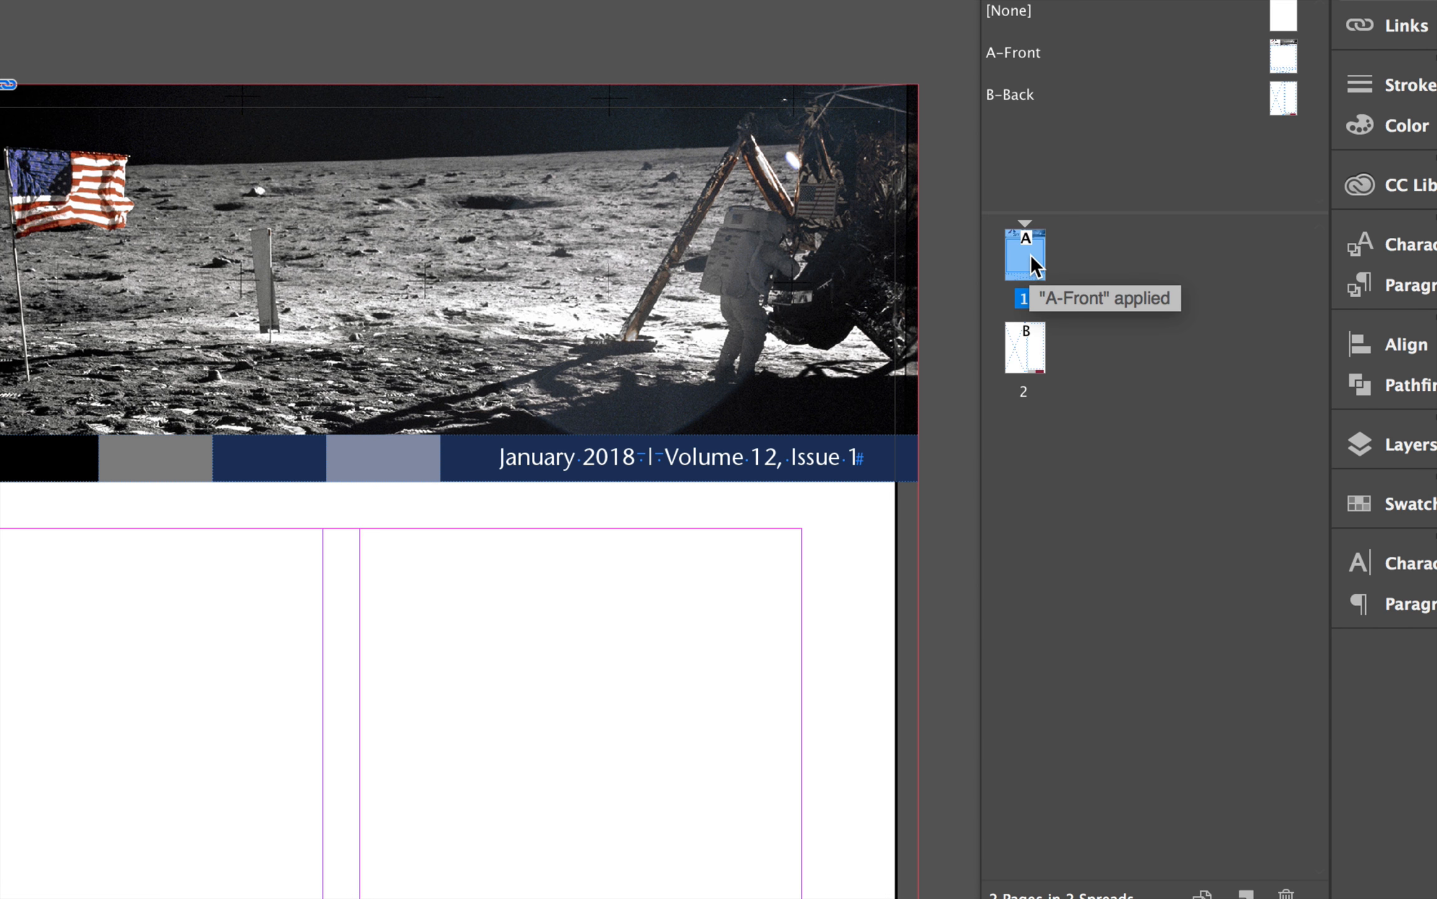
right_click(1017, 261)
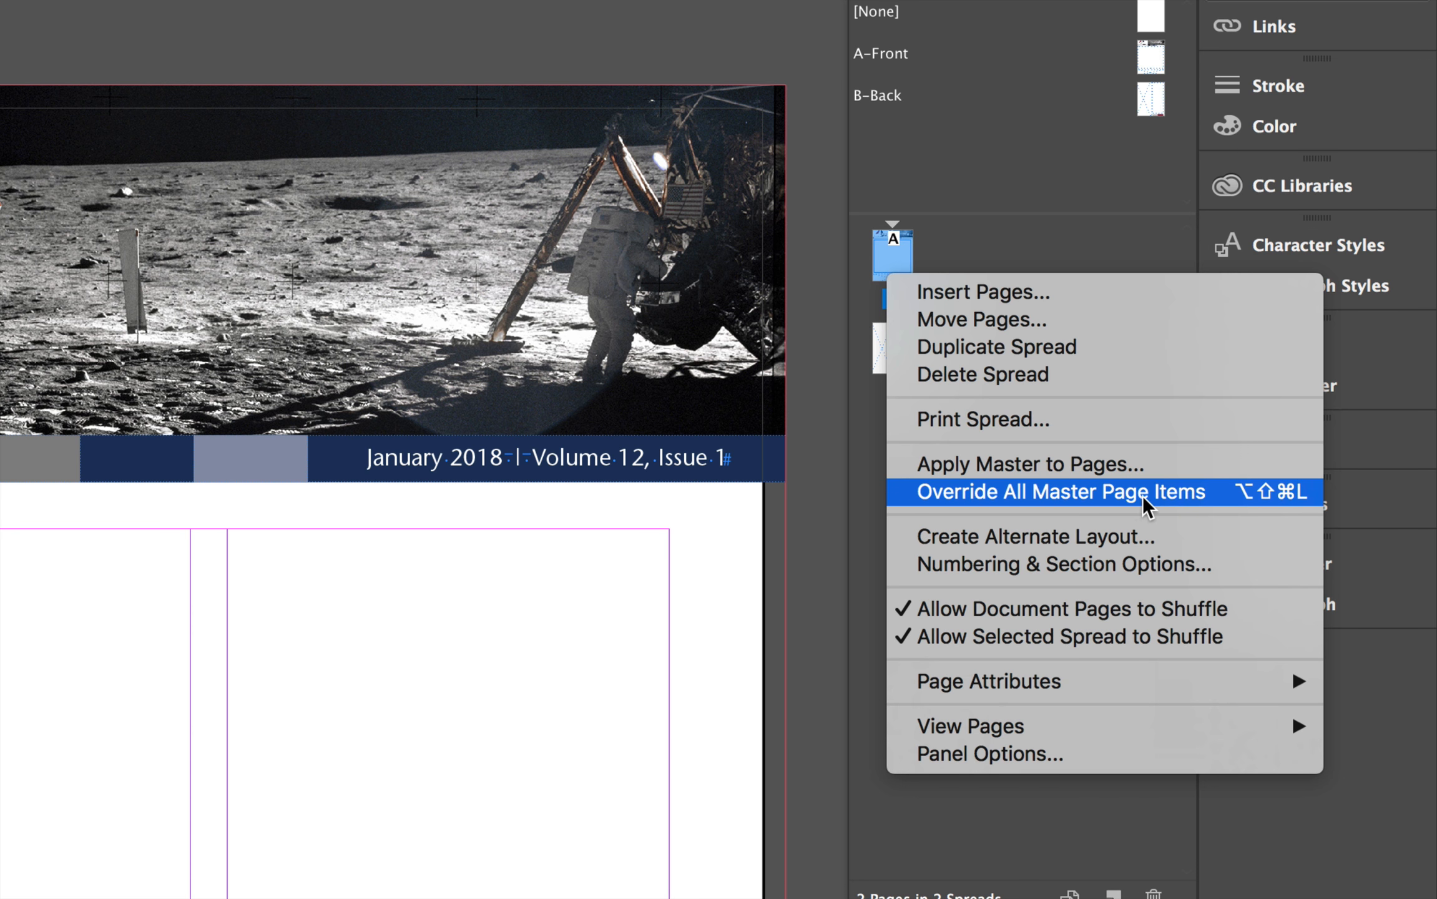
click(1137, 494)
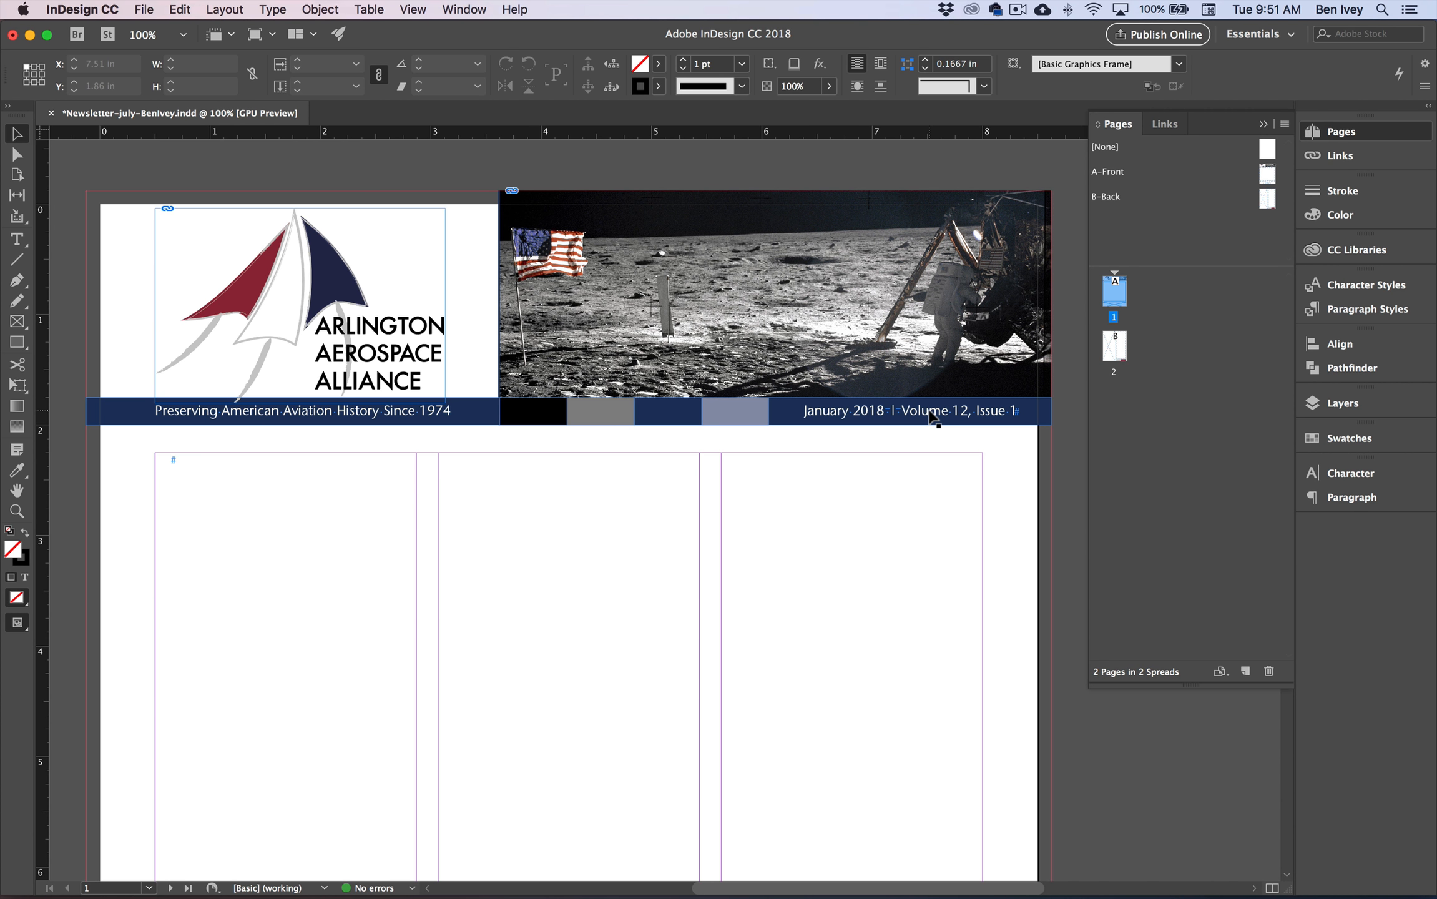
- Change the masthead date line on page 1 to July 2018 and the issue number to 3
click(16, 245)
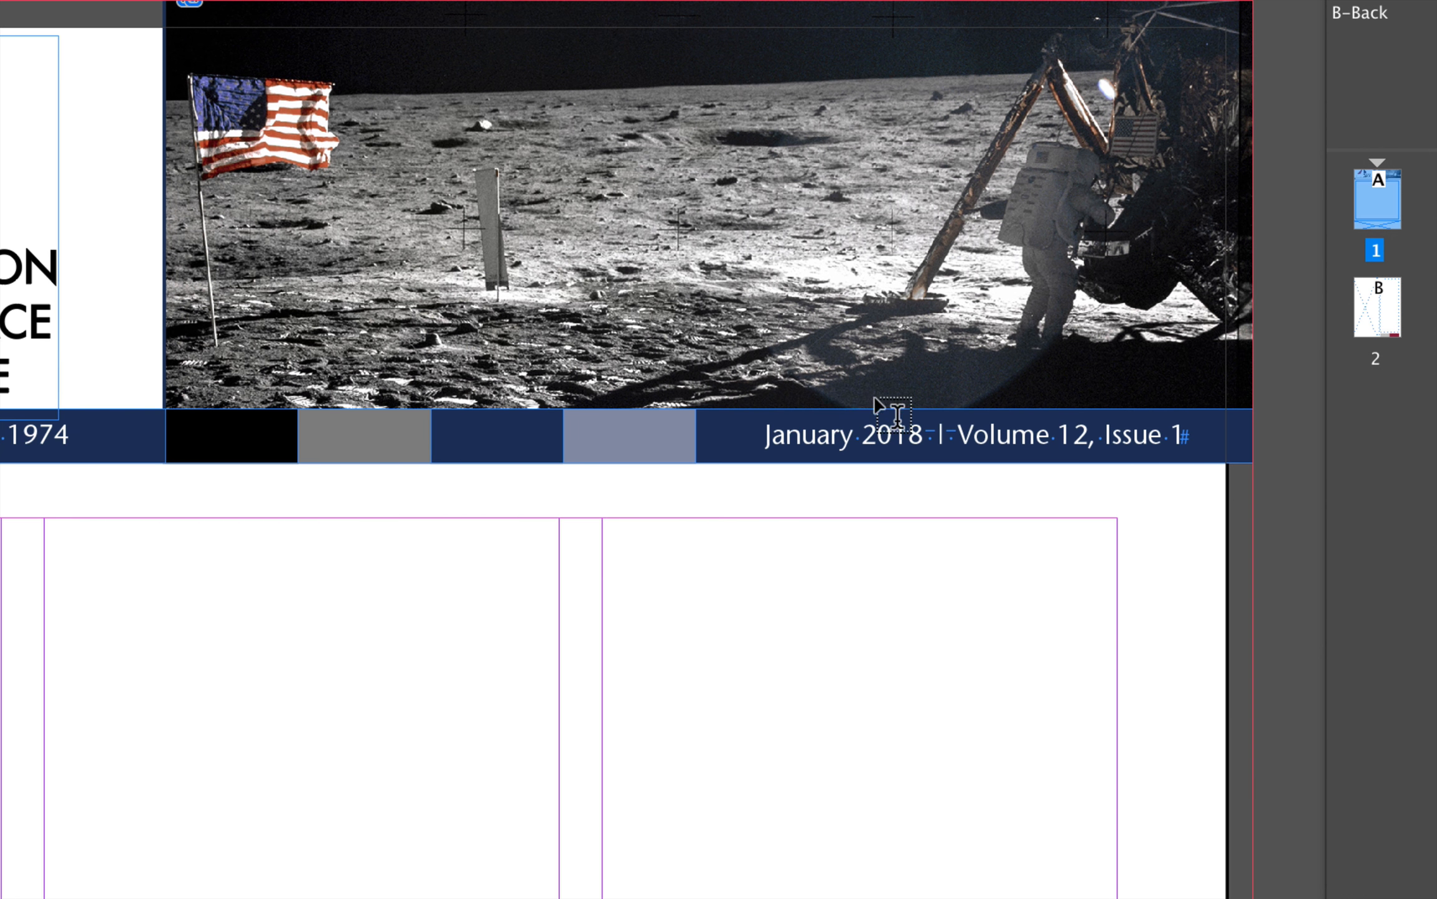
double_click(788, 435)
key(BackSpace)
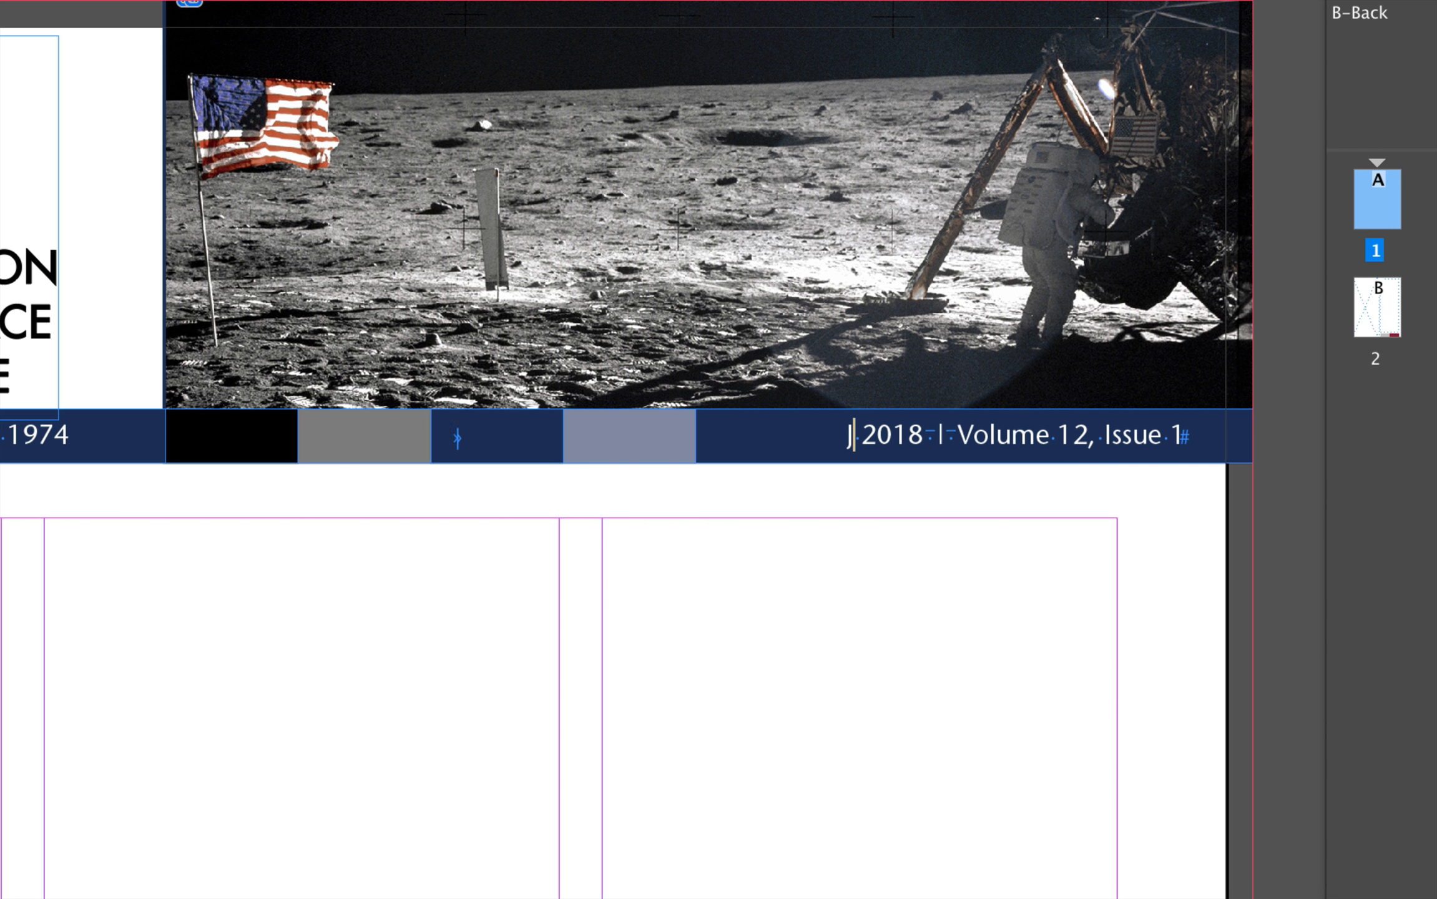
text(July)
key(BackSpace)
text(3)
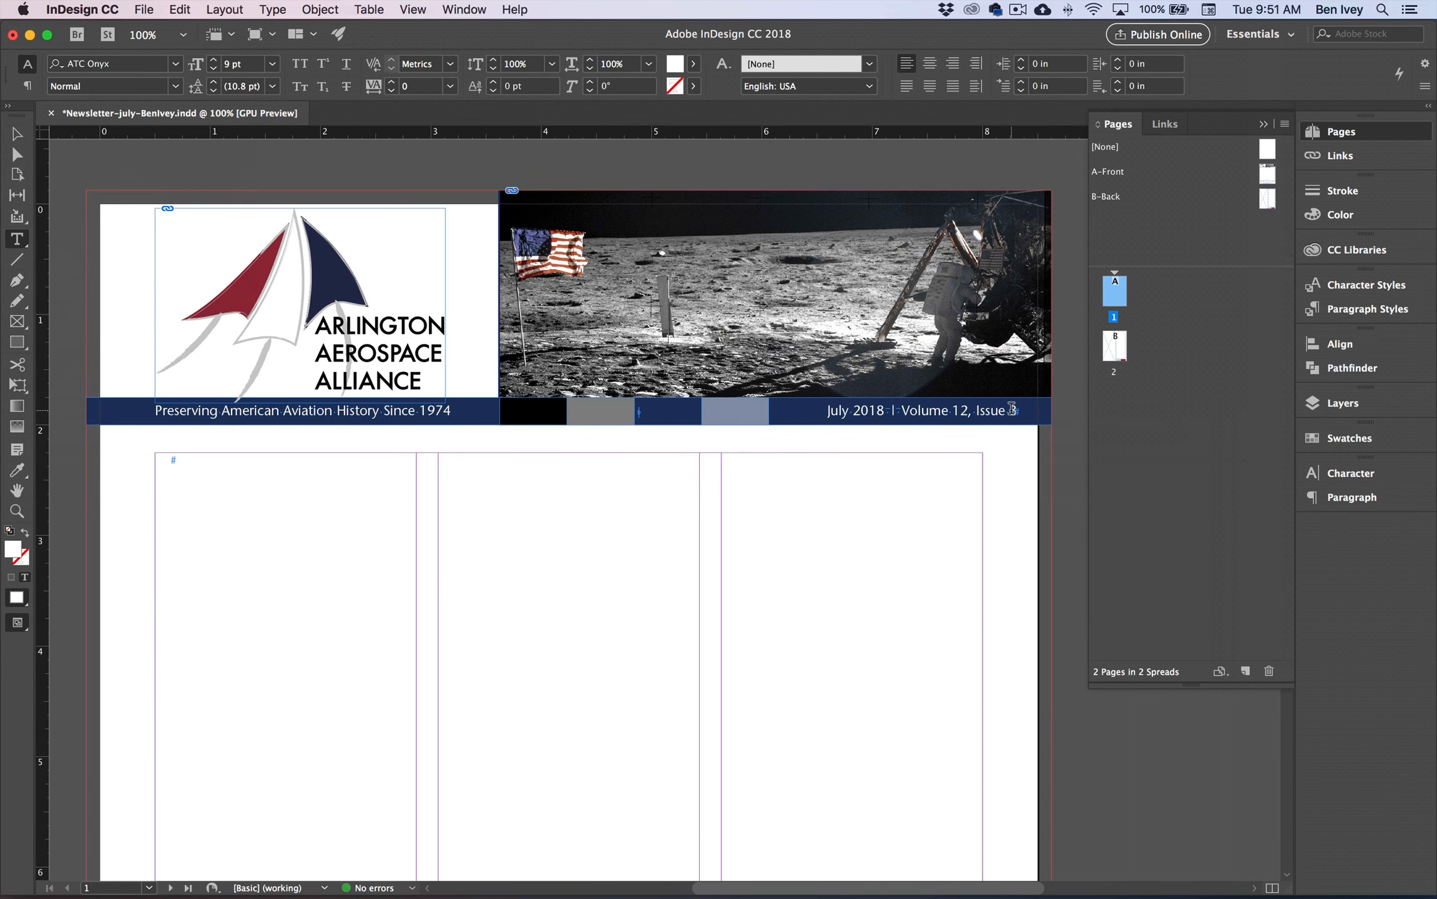
- Choose spotlight-ad.pdf from the Aerospace folder on the Desktop for placing, with import options shown and replacing of the selected item off
scroll(466, 579, down, 10)
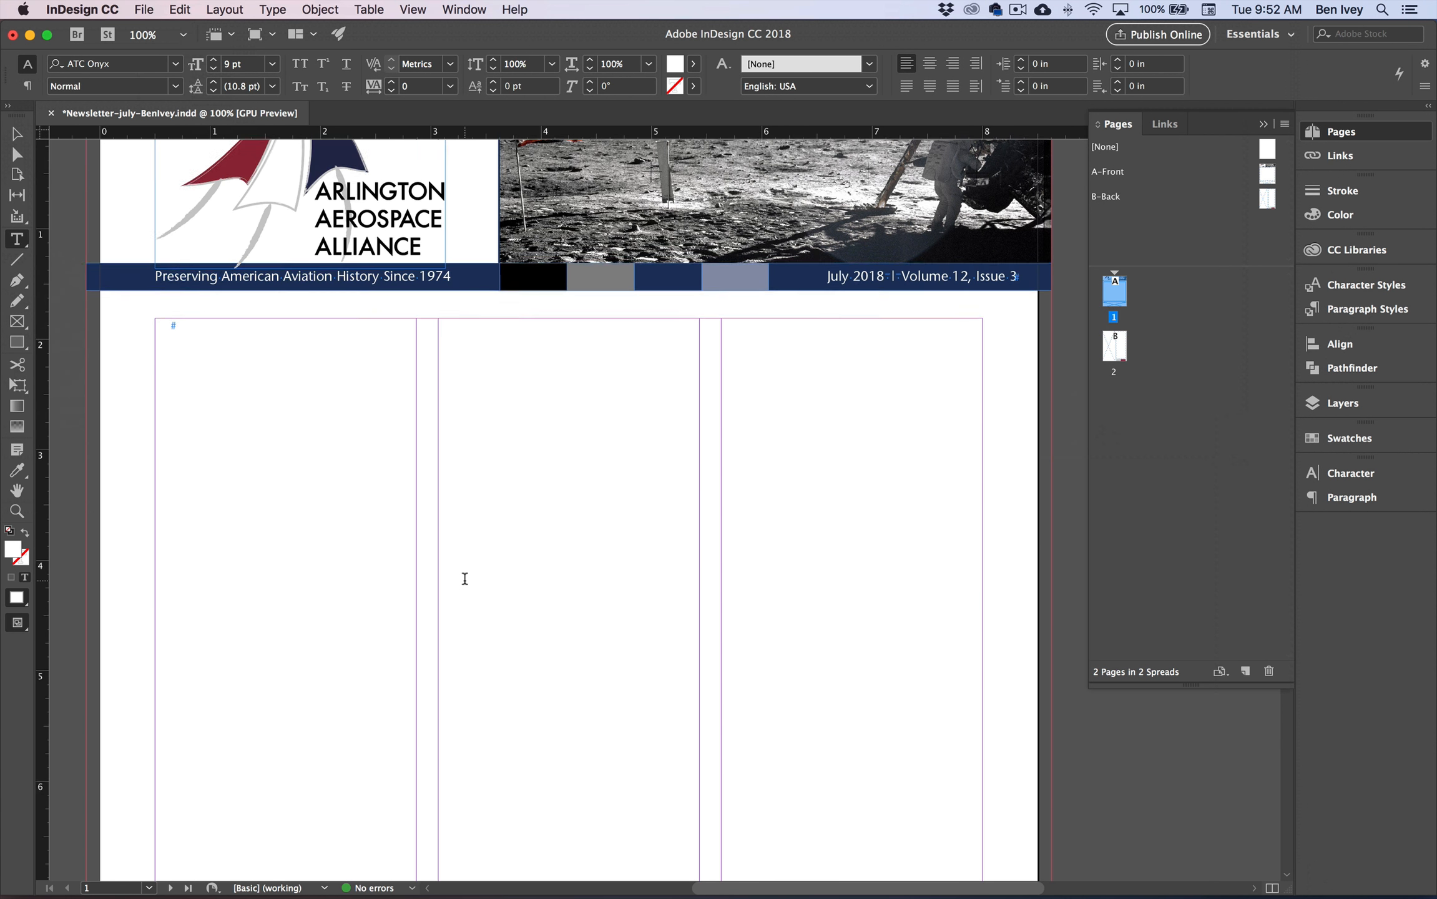
scroll(465, 579, down, 3)
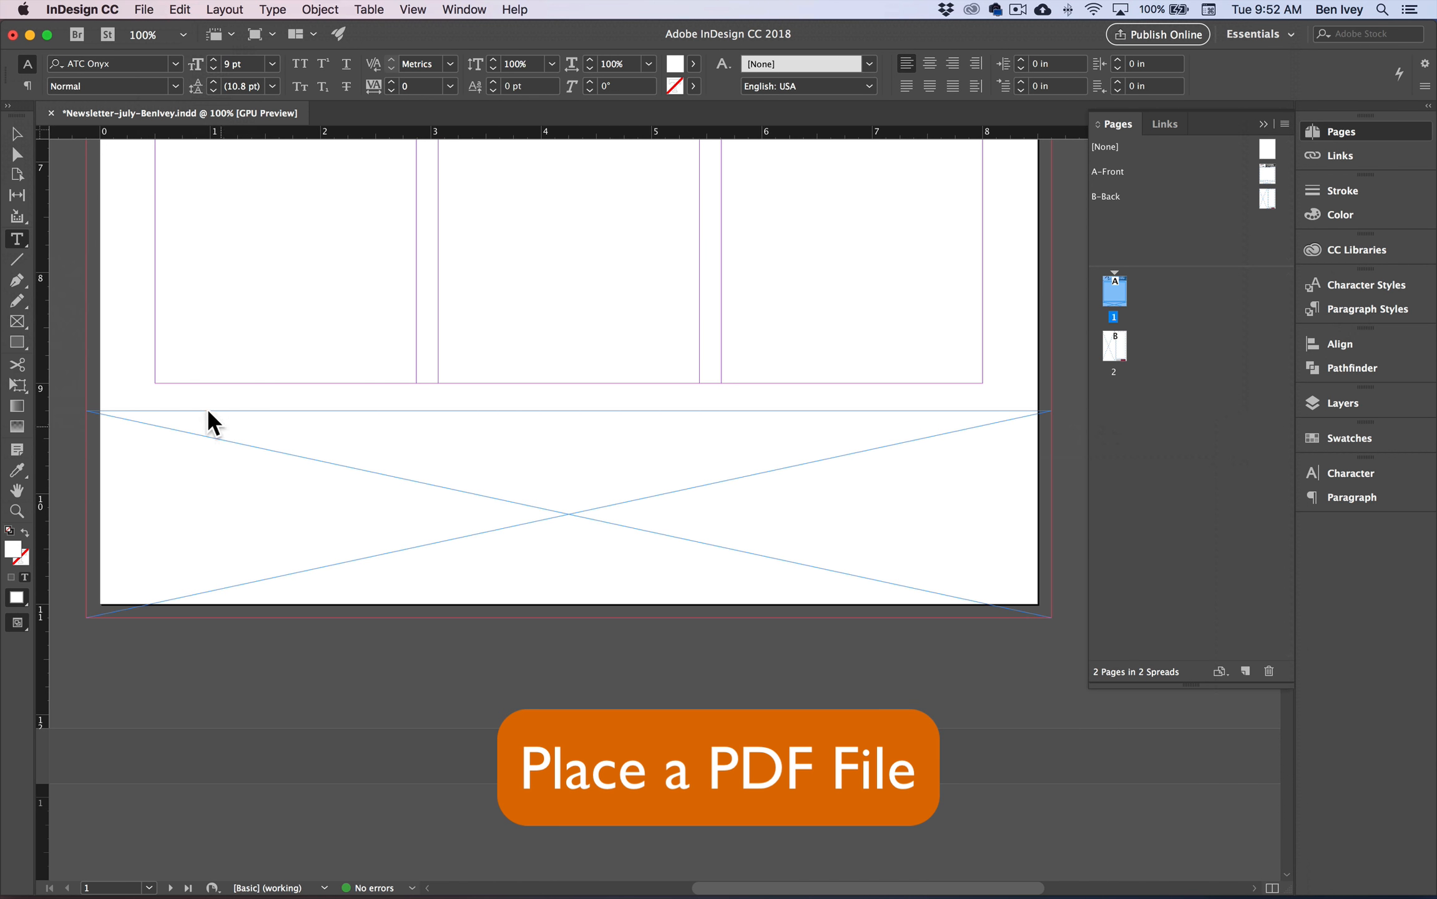
click(143, 8)
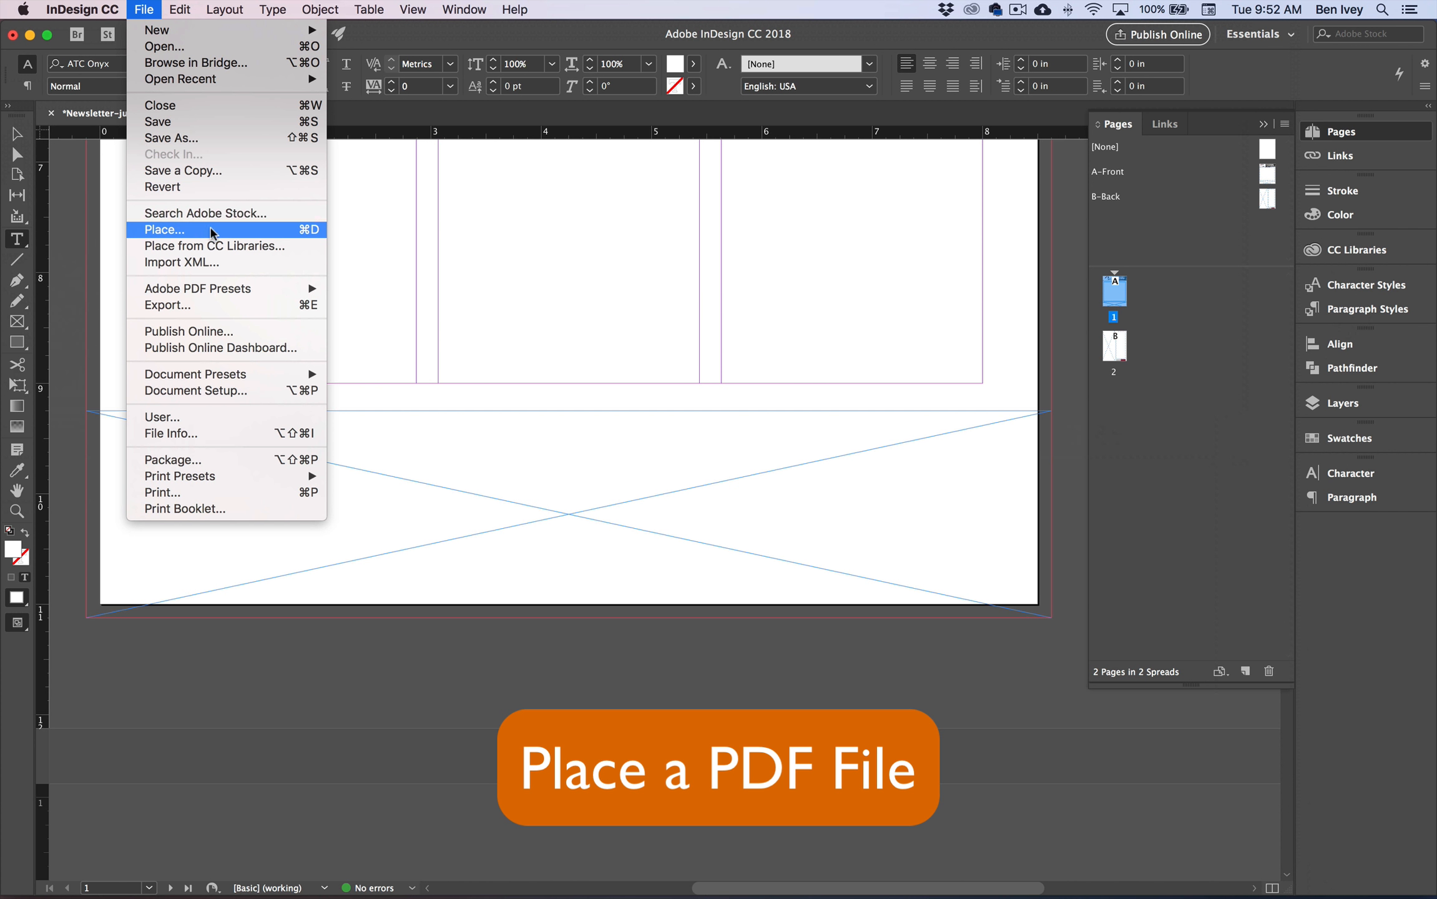
click(196, 230)
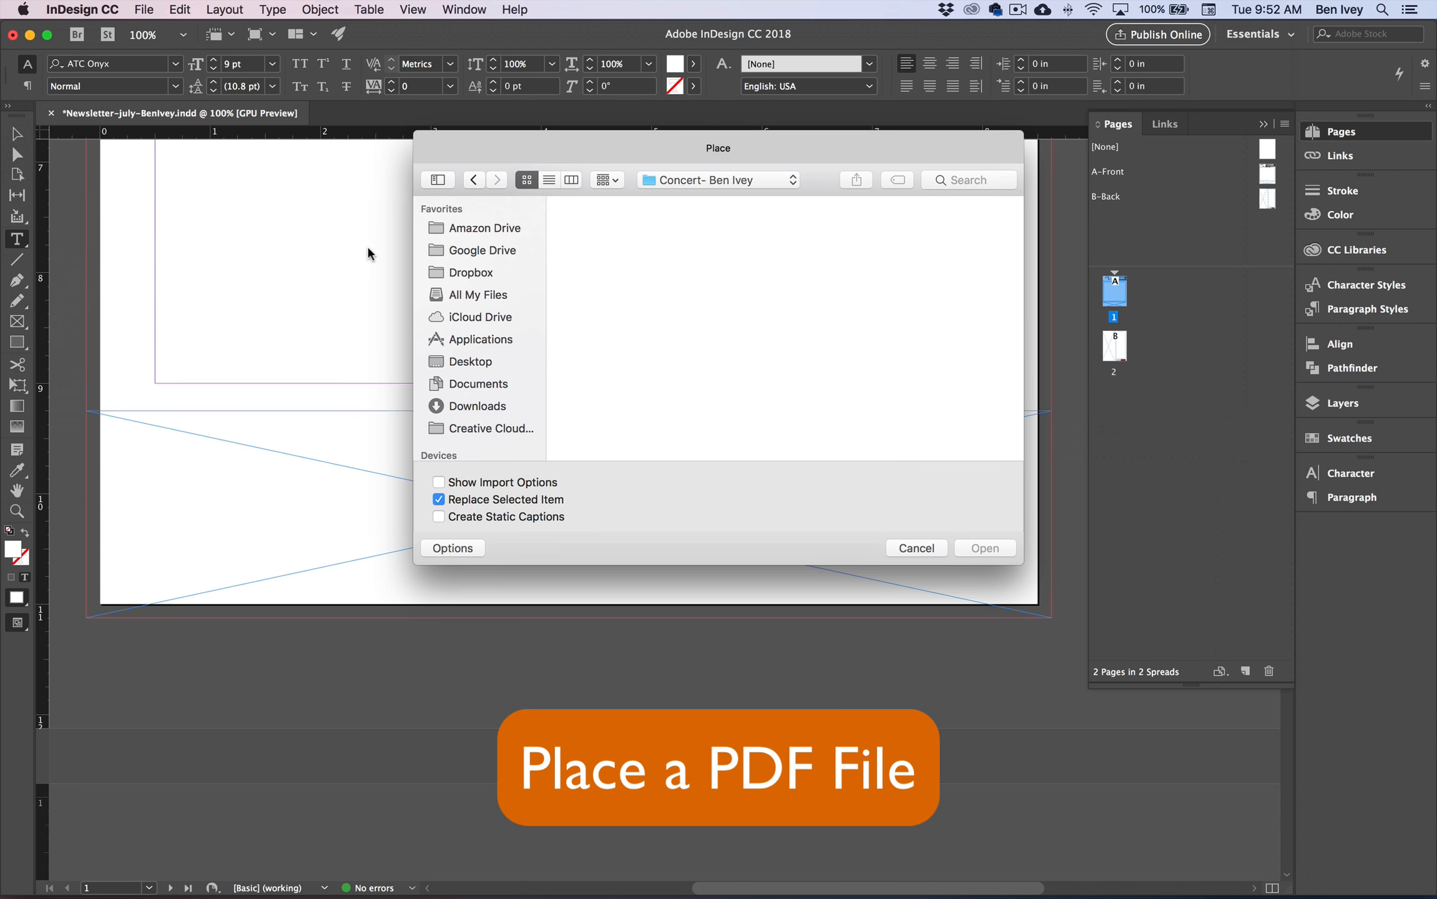
click(727, 179)
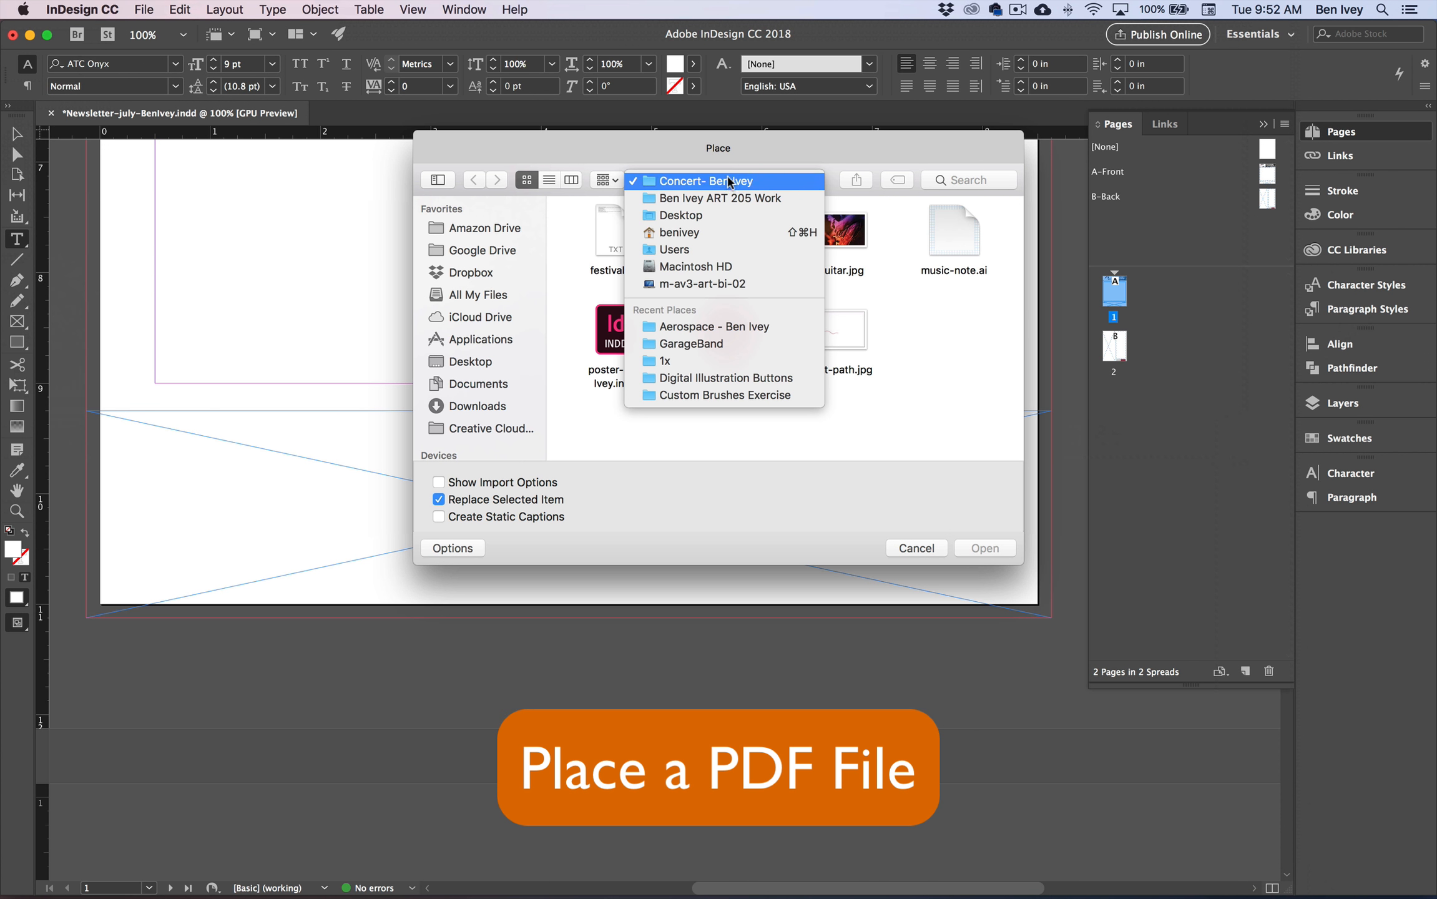
click(715, 216)
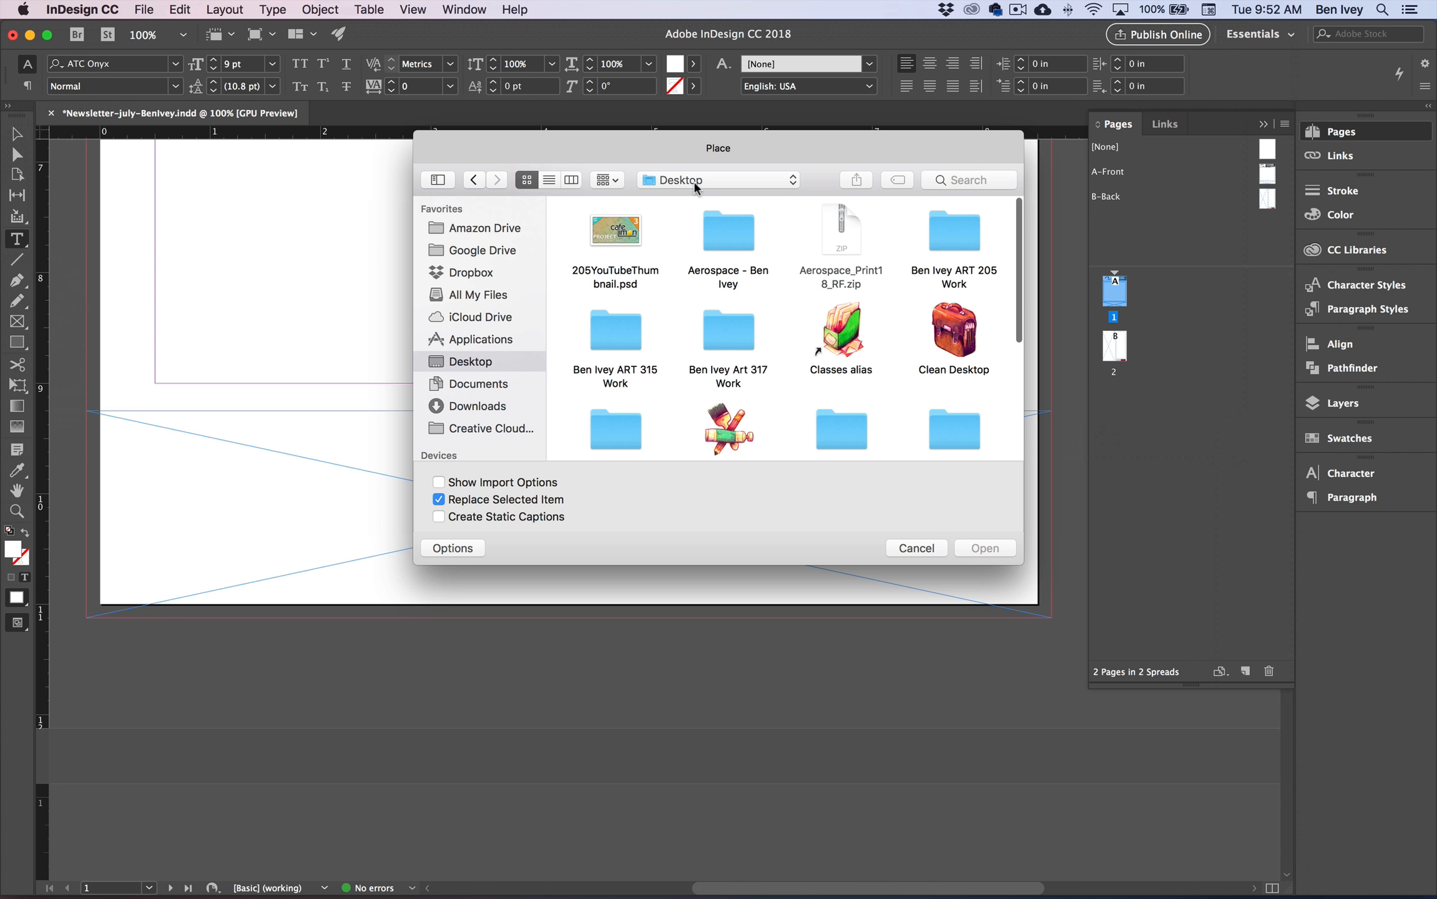
double_click(726, 250)
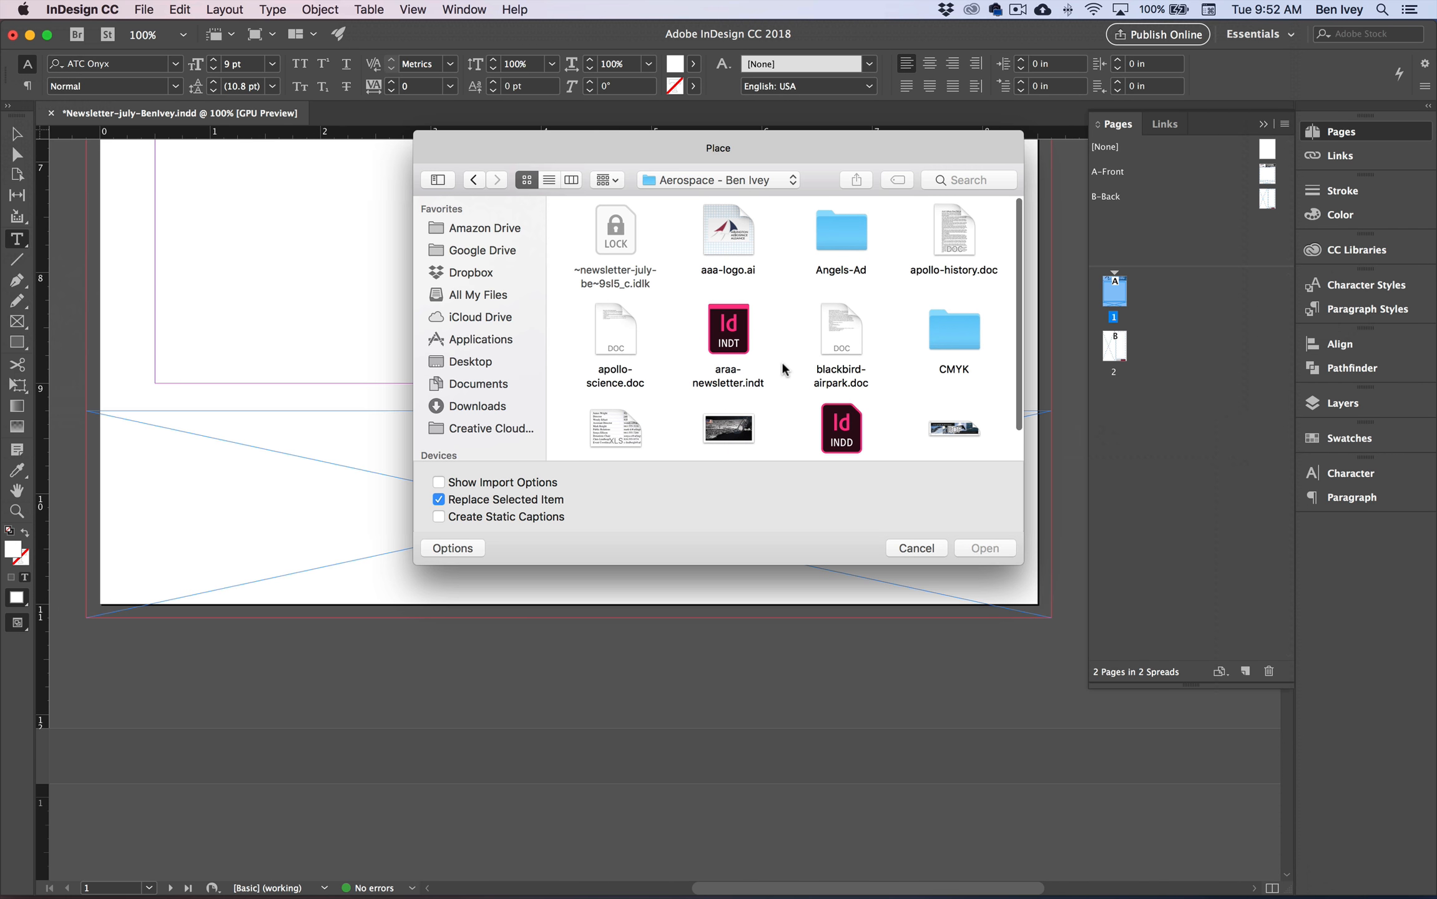
scroll(729, 218, down, 3)
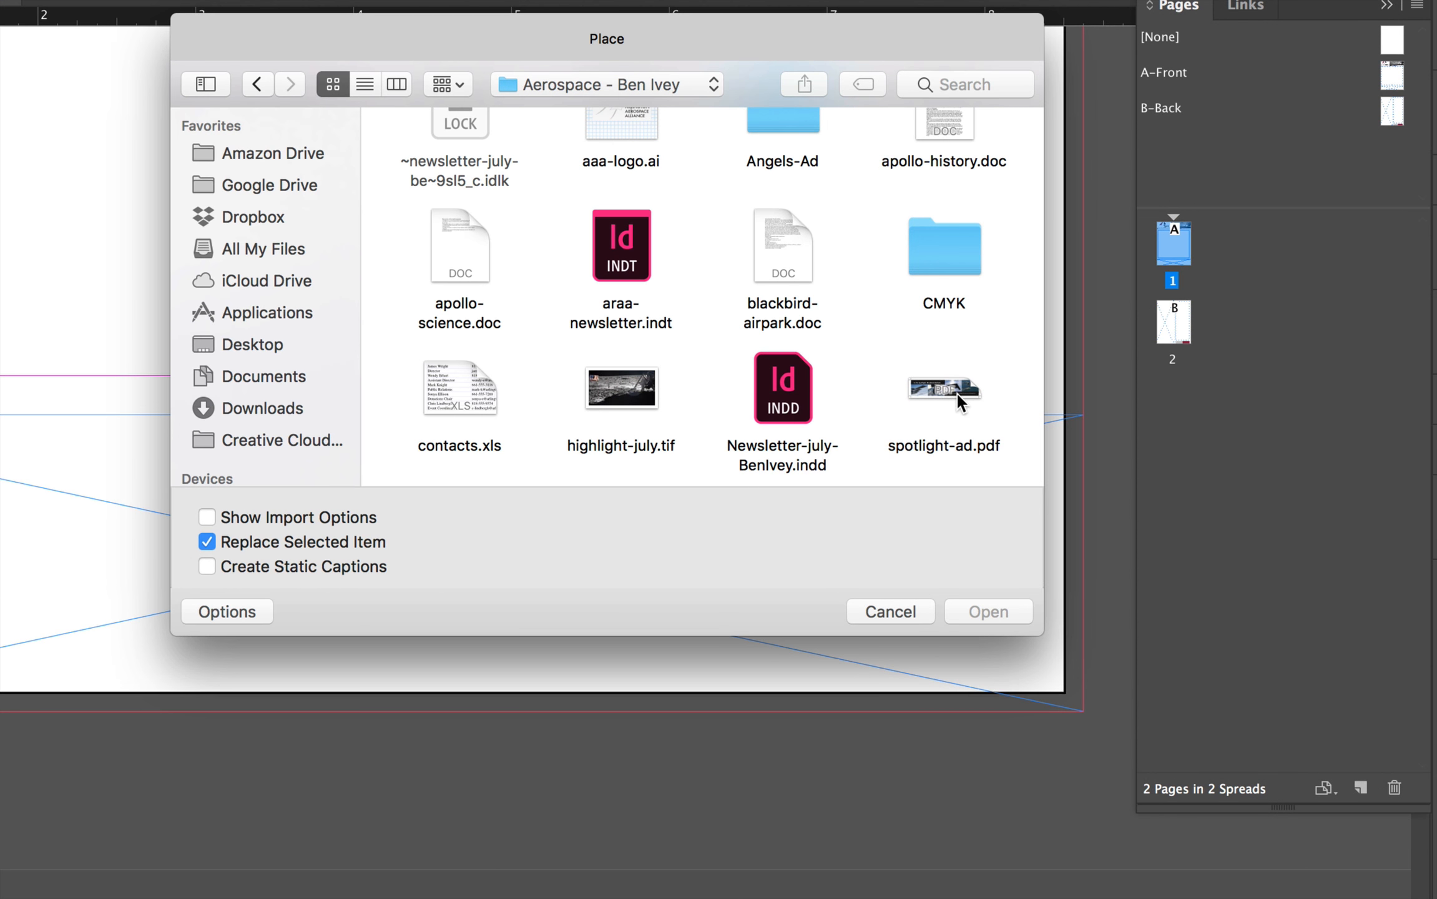
click(962, 404)
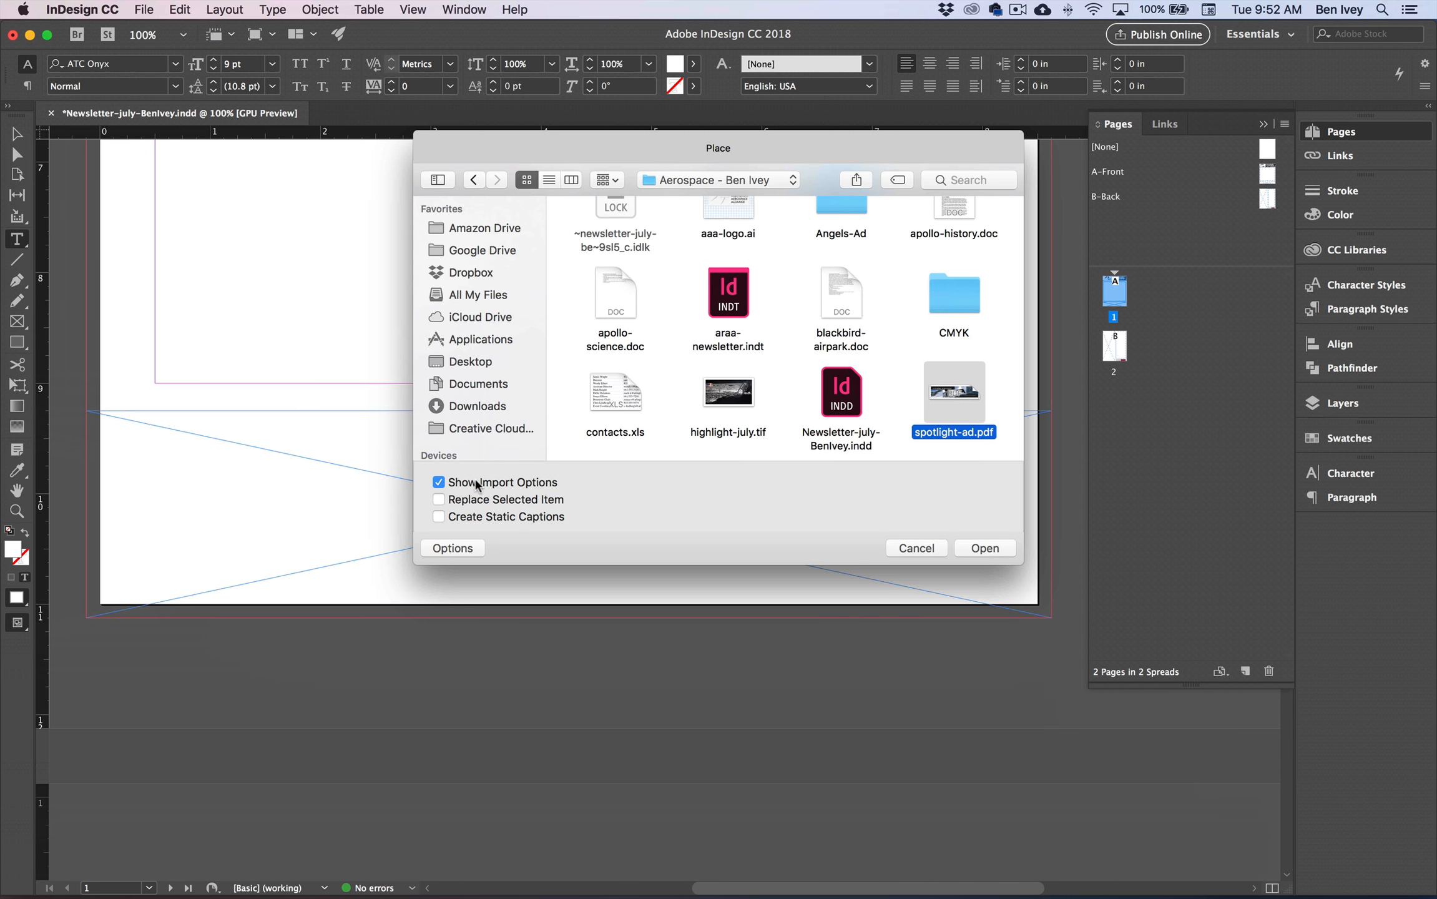
click(989, 548)
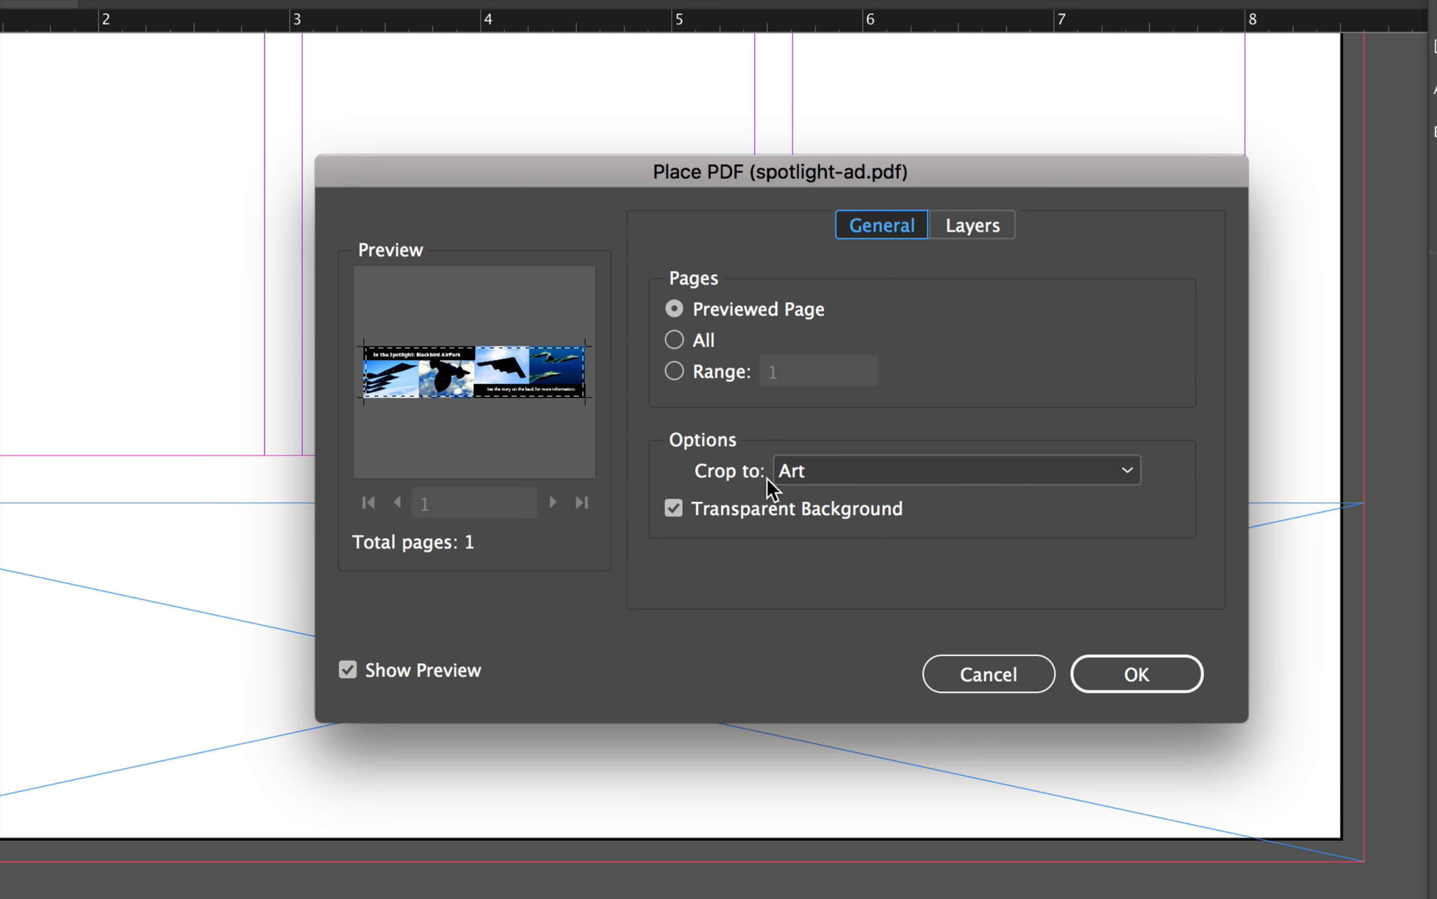
- Crop the PDF to Bleed and place it in the empty frame across the bottom of page 1
click(813, 473)
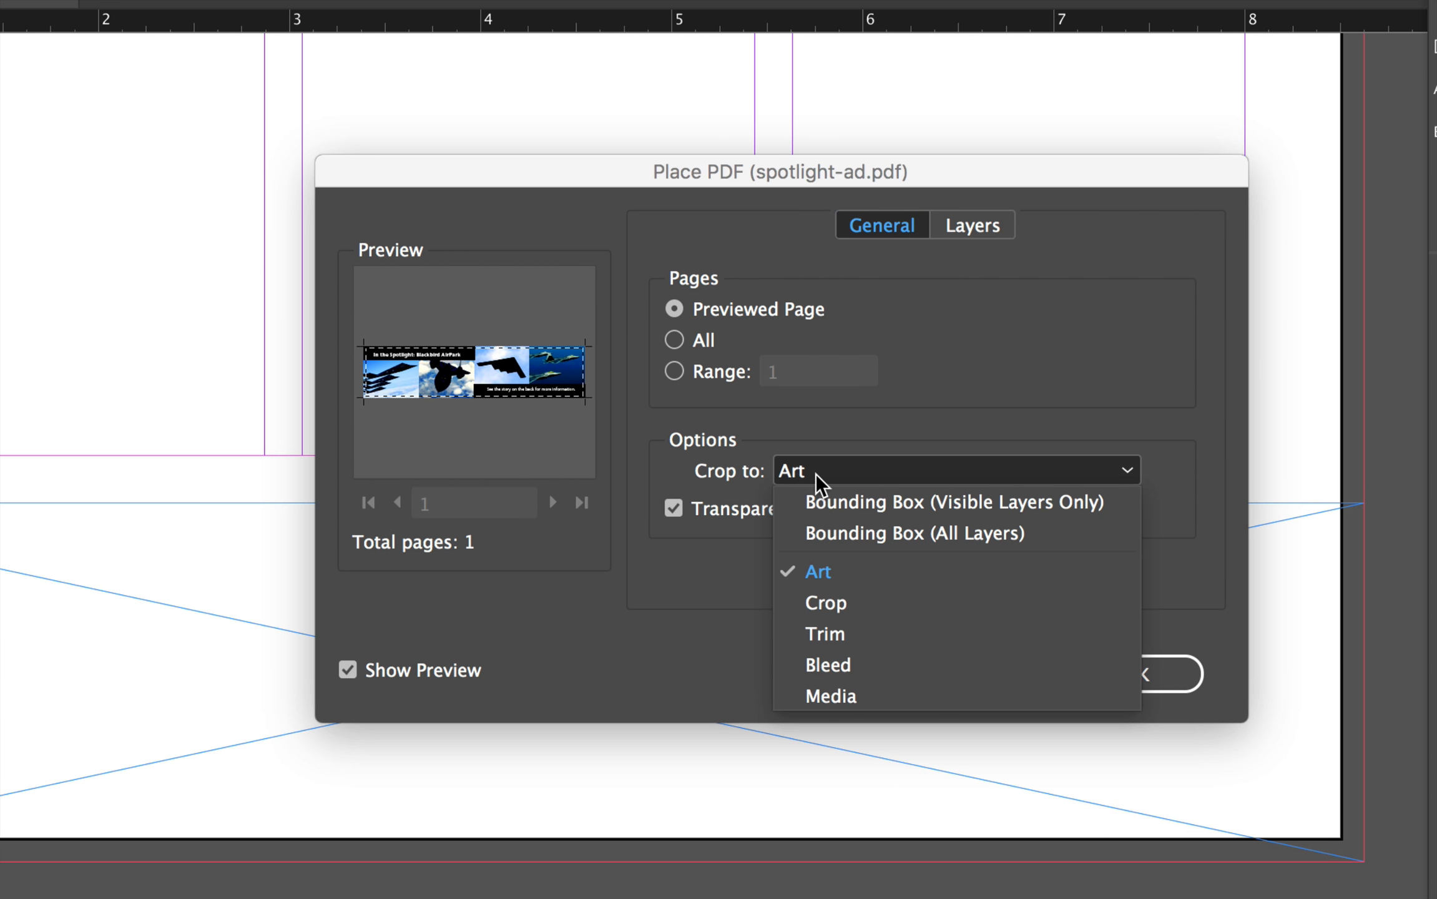
click(899, 665)
click(1119, 680)
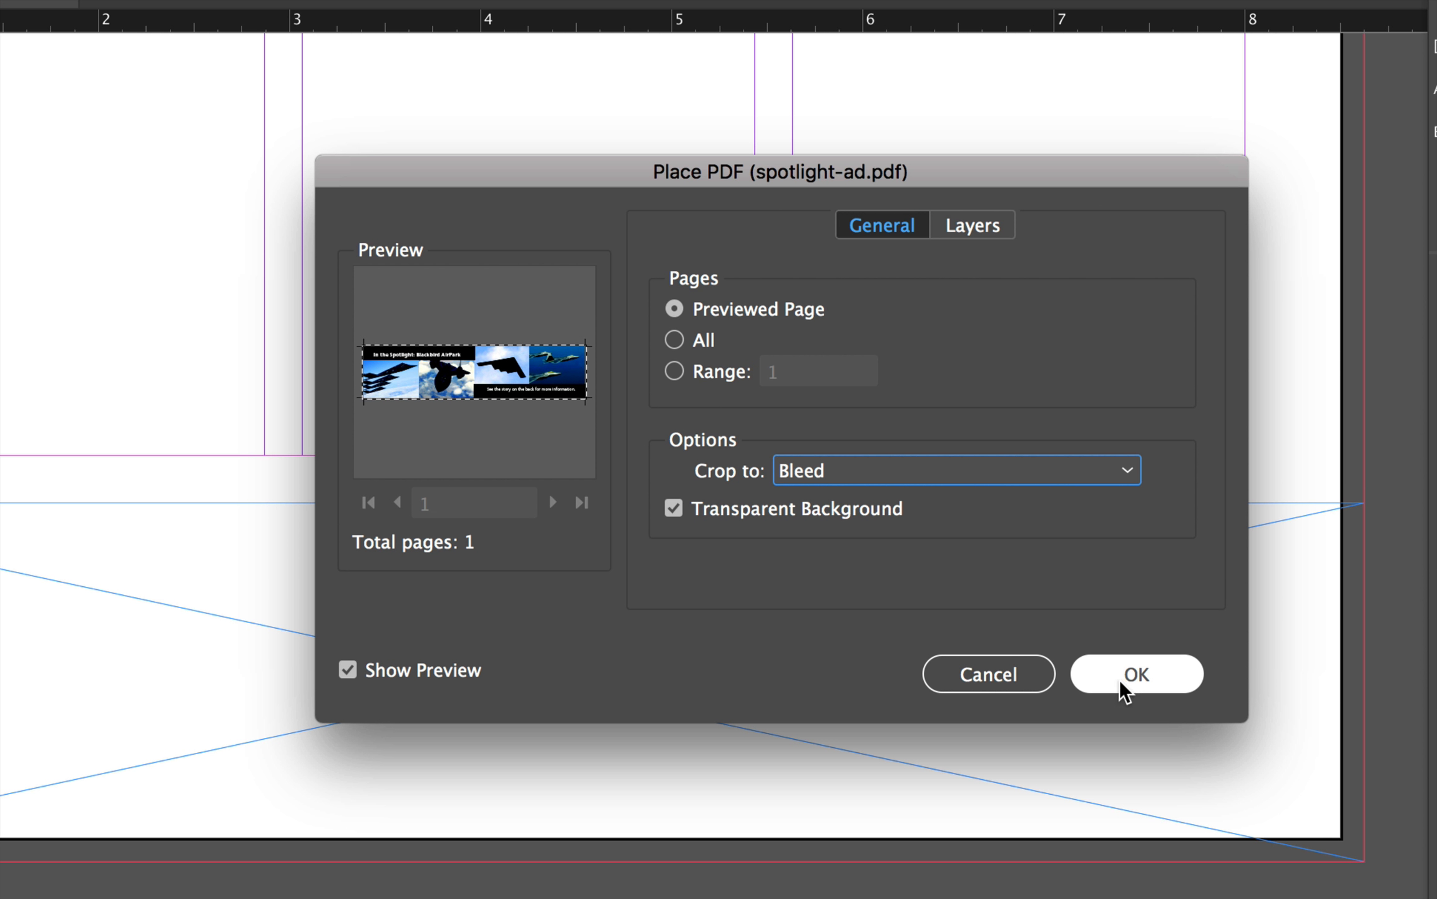
click(1125, 676)
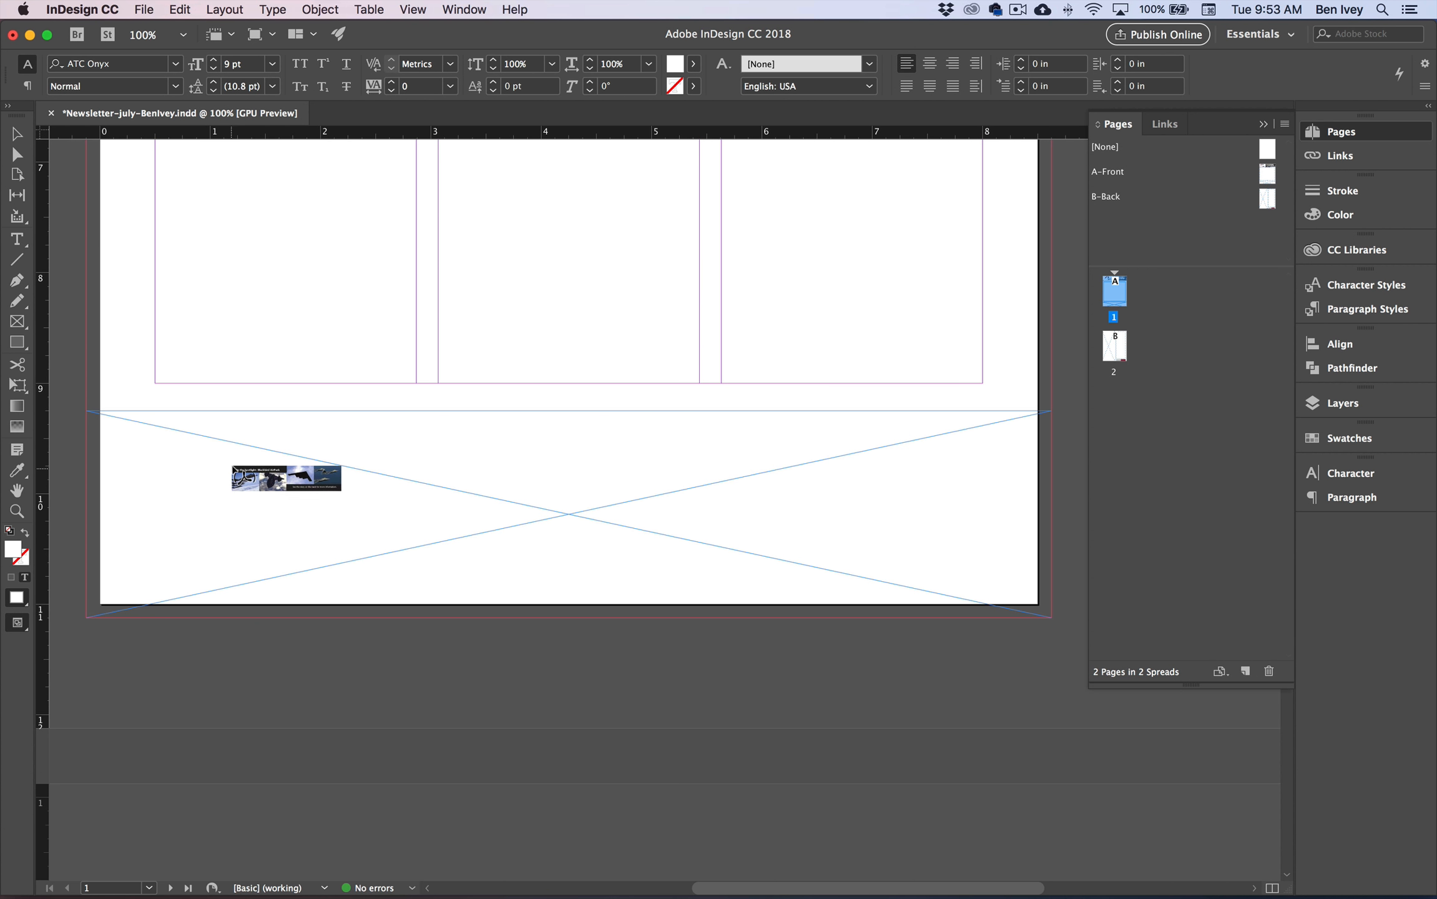
click(223, 490)
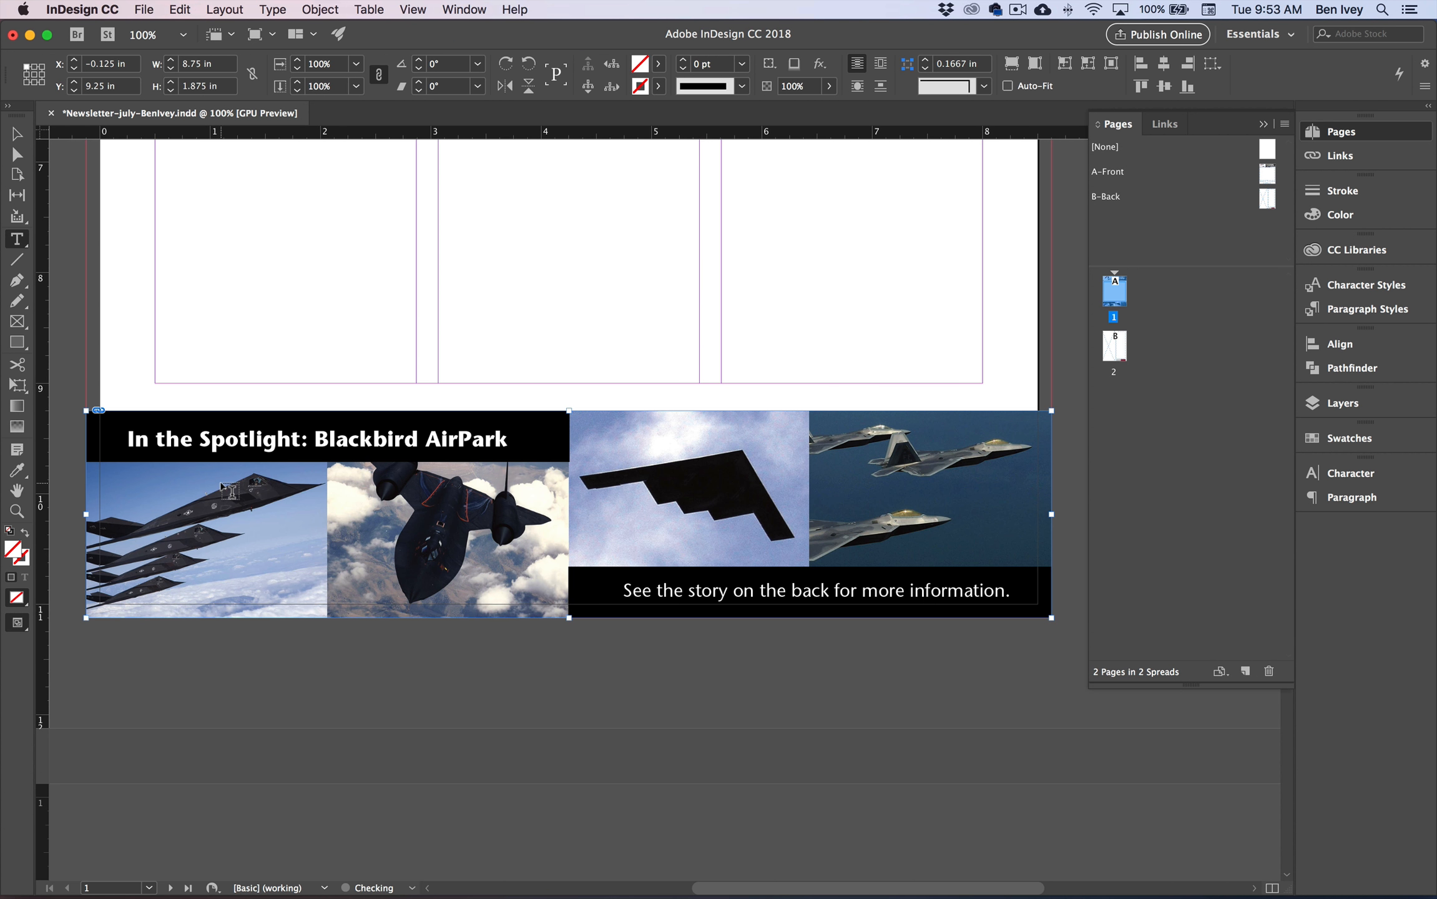
- Select the placed ad's content inside its frame and set its vertical offset to -0.125 in
key(v)
click(354, 412)
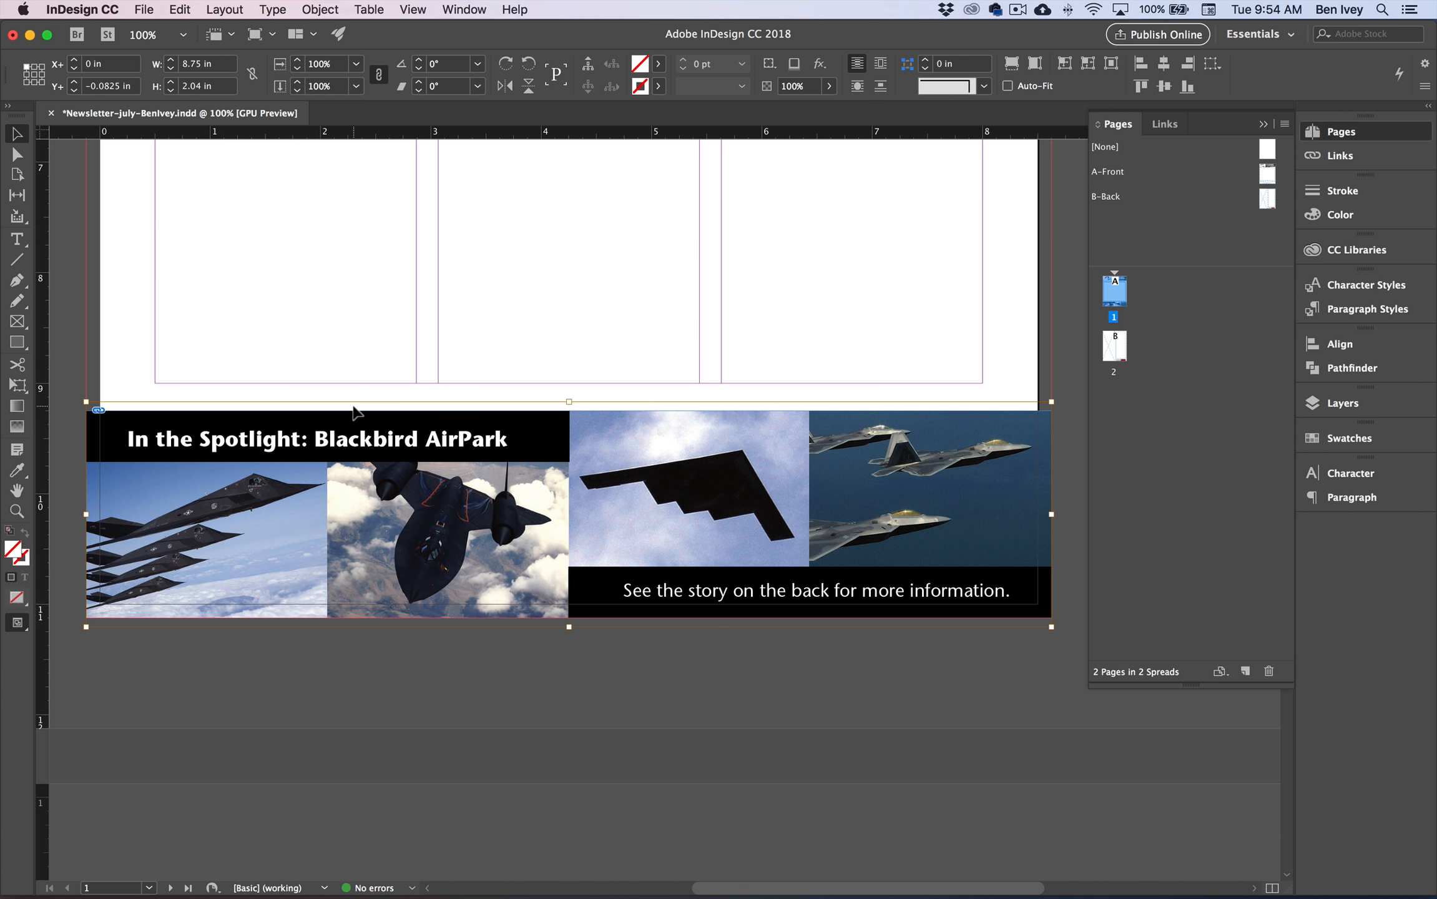
mouse_move(582, 583)
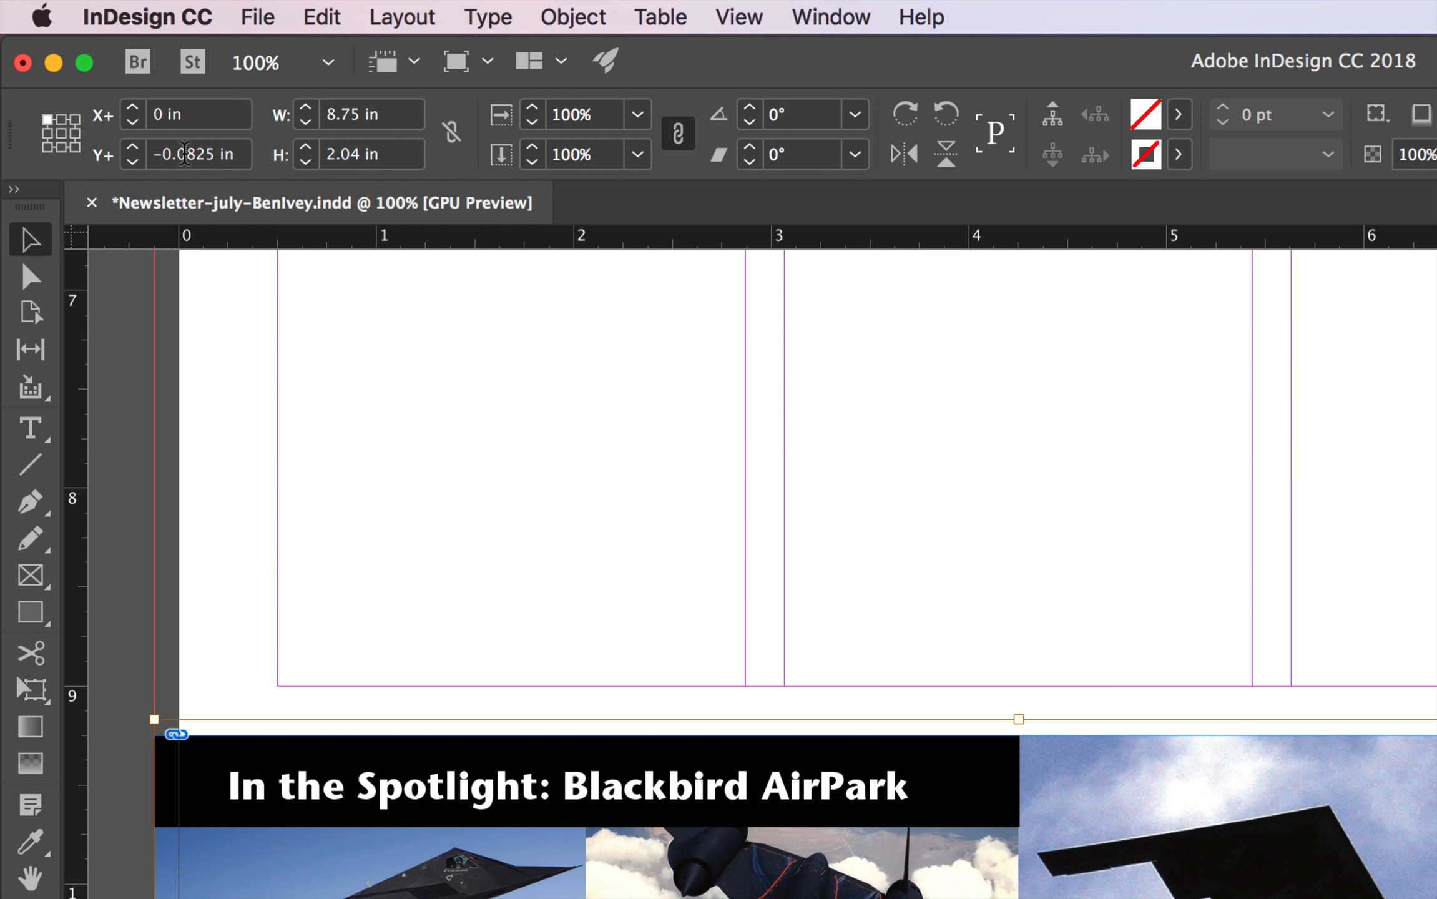
click(184, 154)
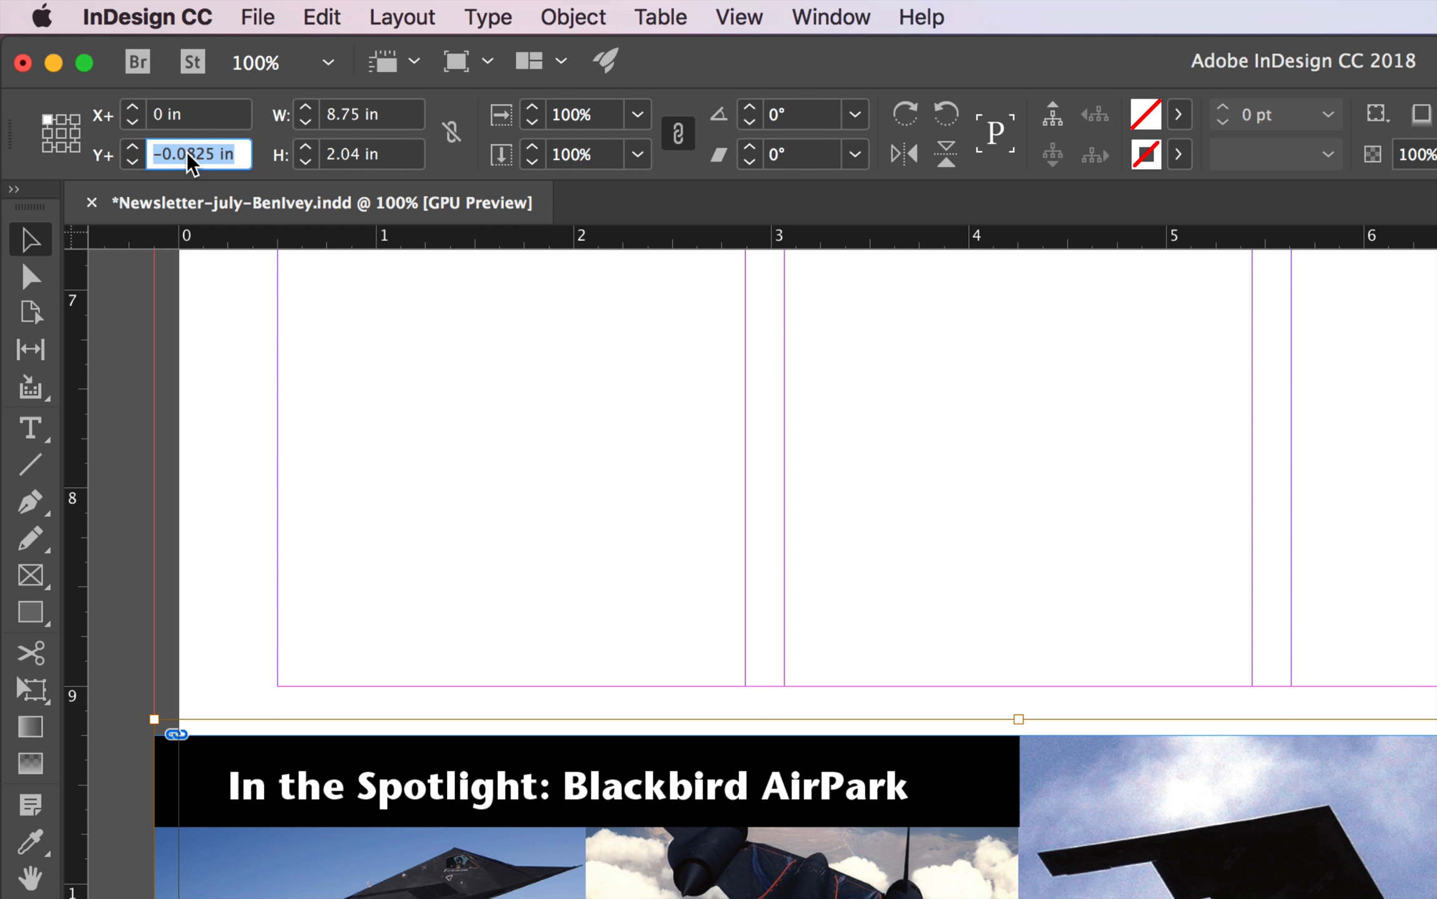
text(-0.)
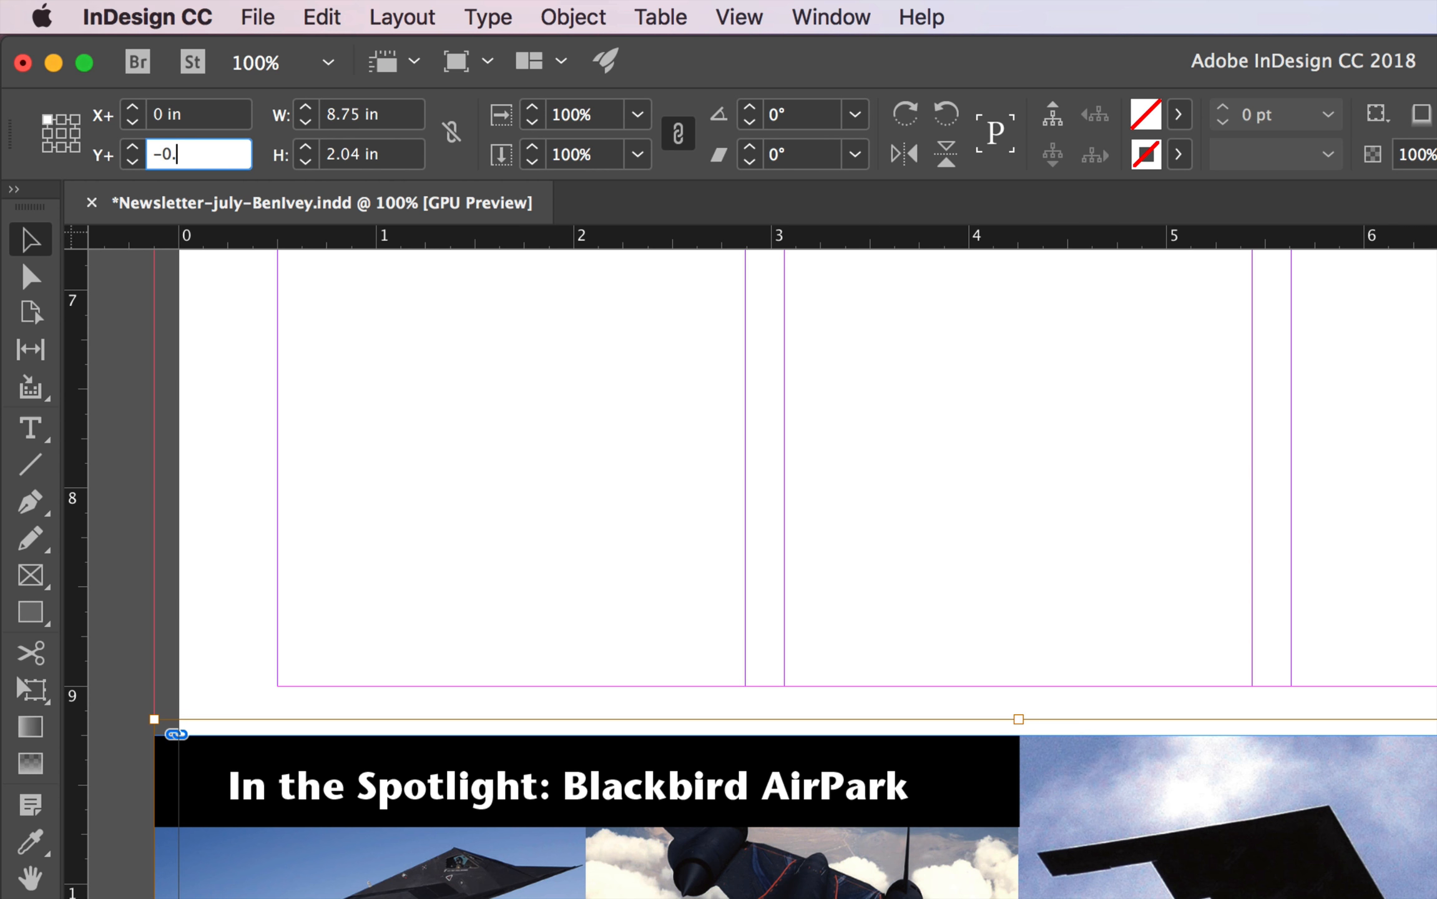
text(125)
key(Return)
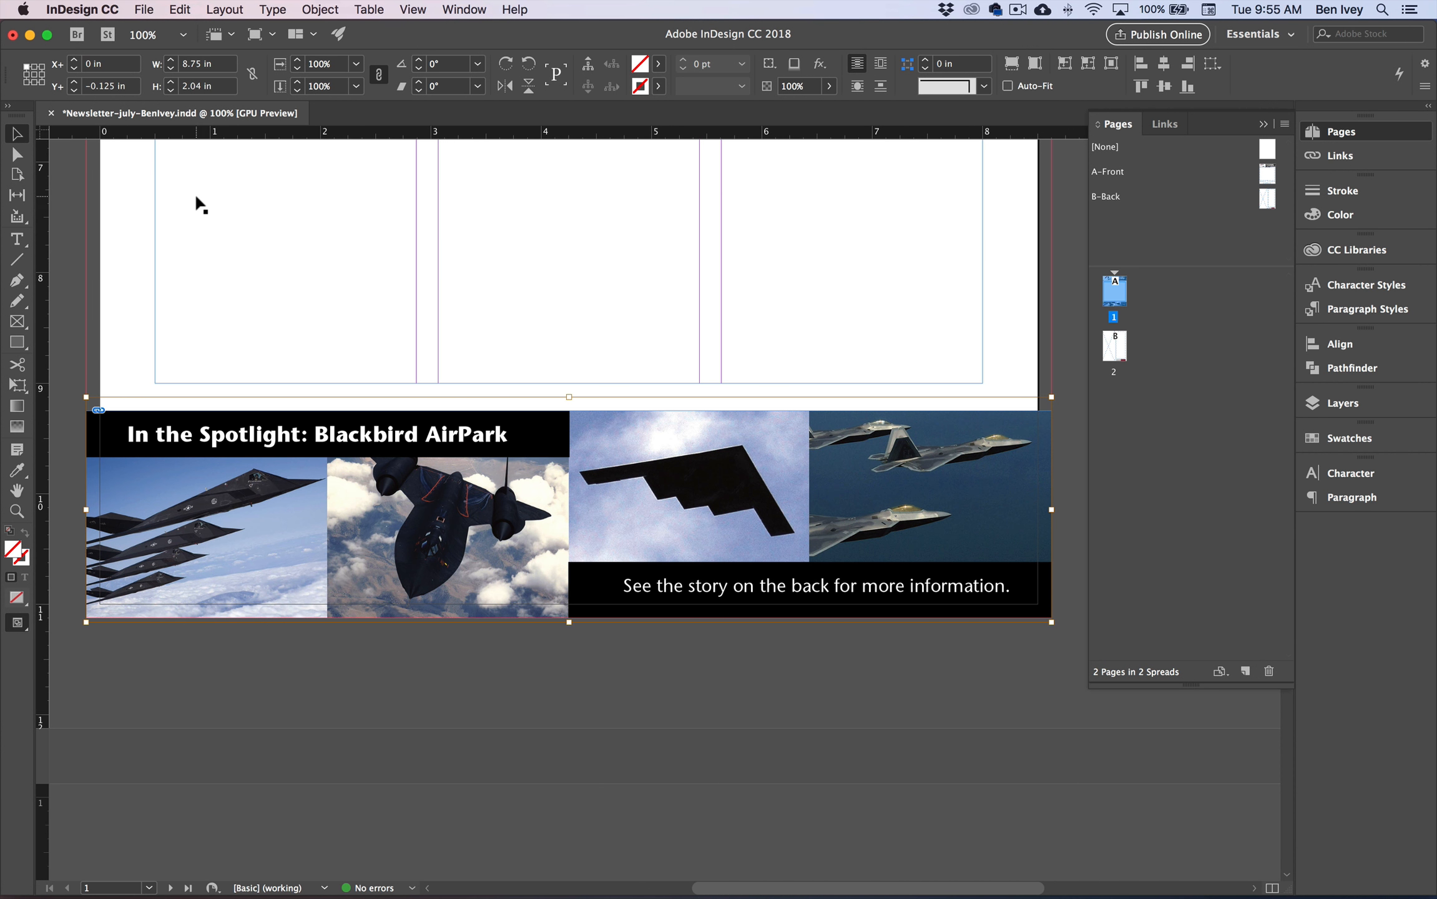
- Save the July newsletter document and deselect the ad
key(super+0)
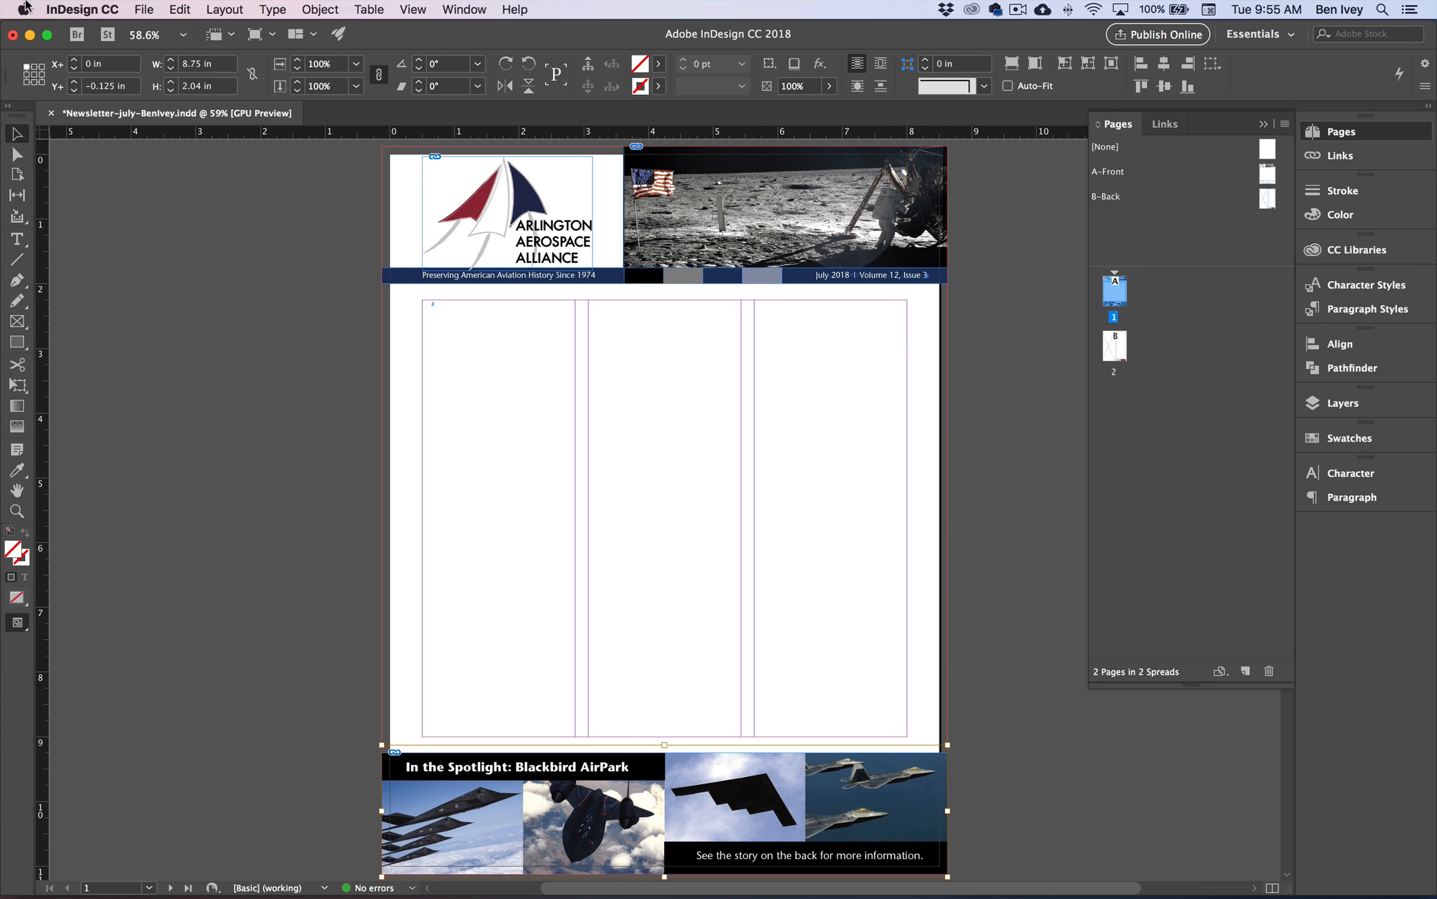
click(148, 9)
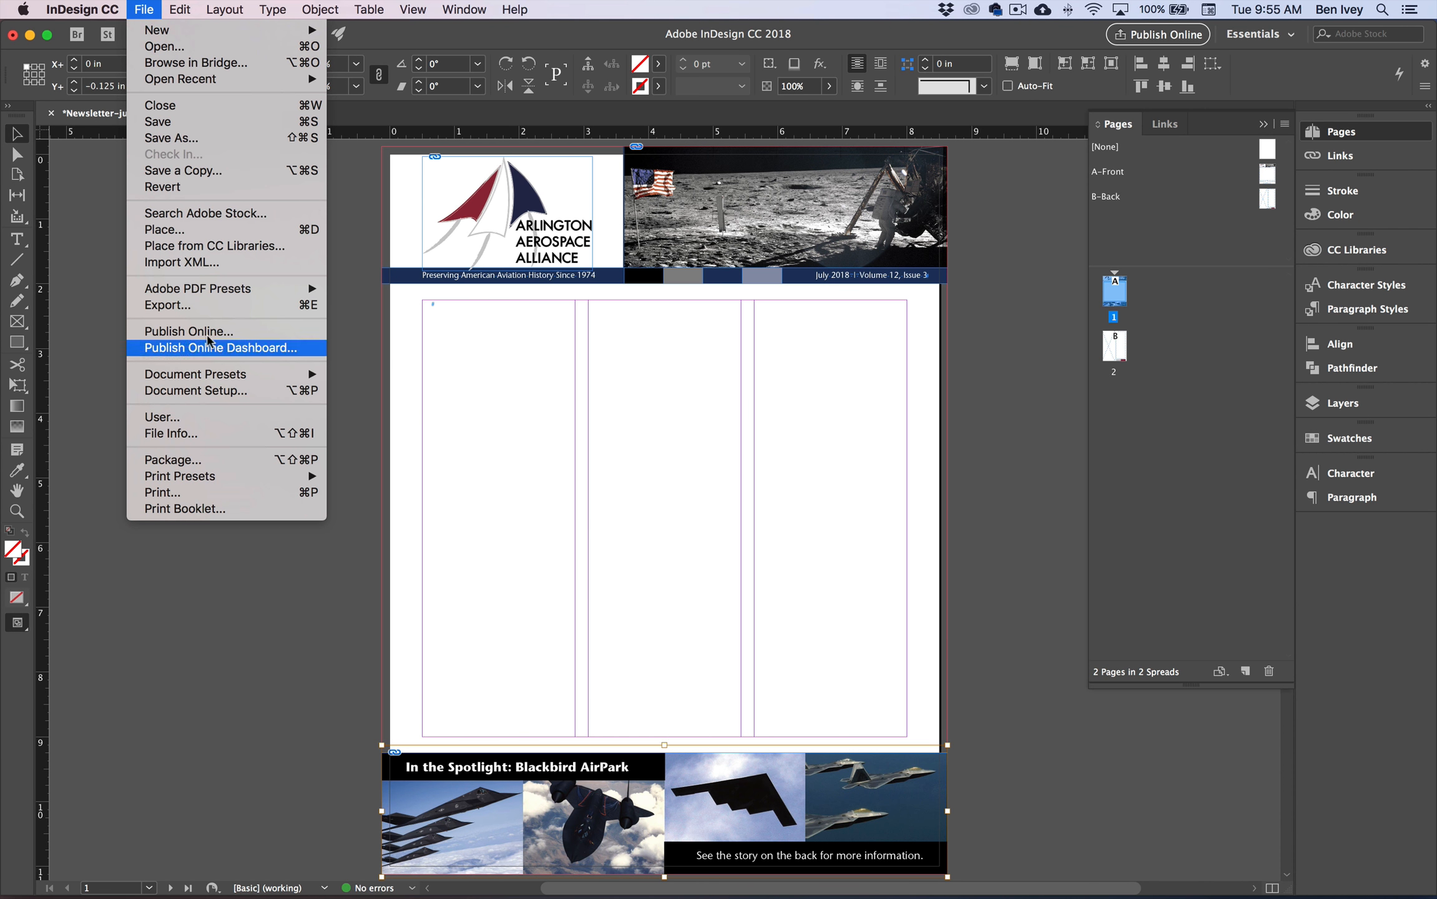
click(181, 121)
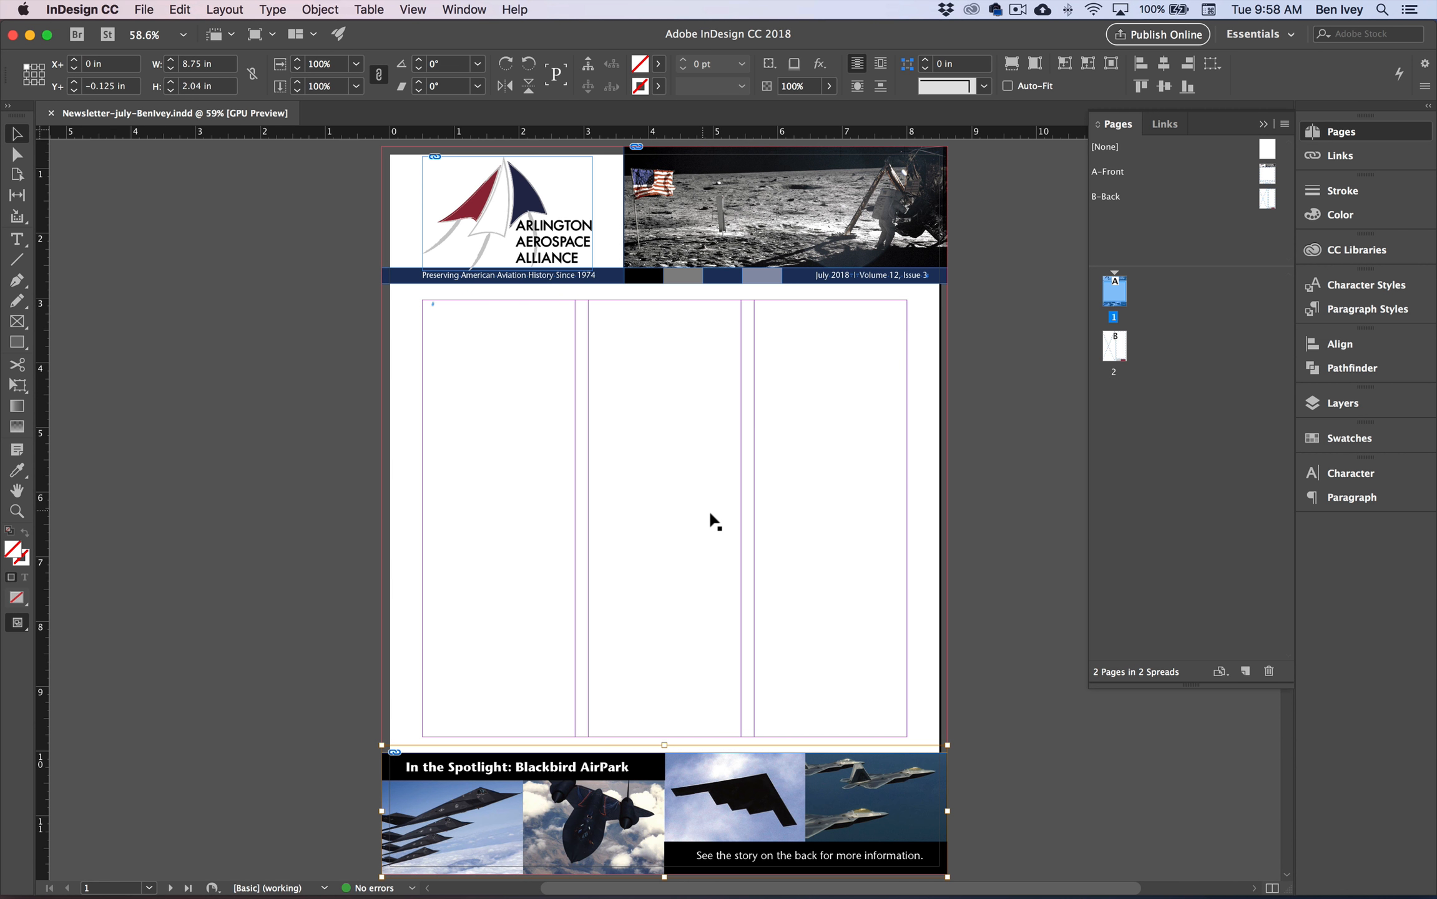
click(992, 571)
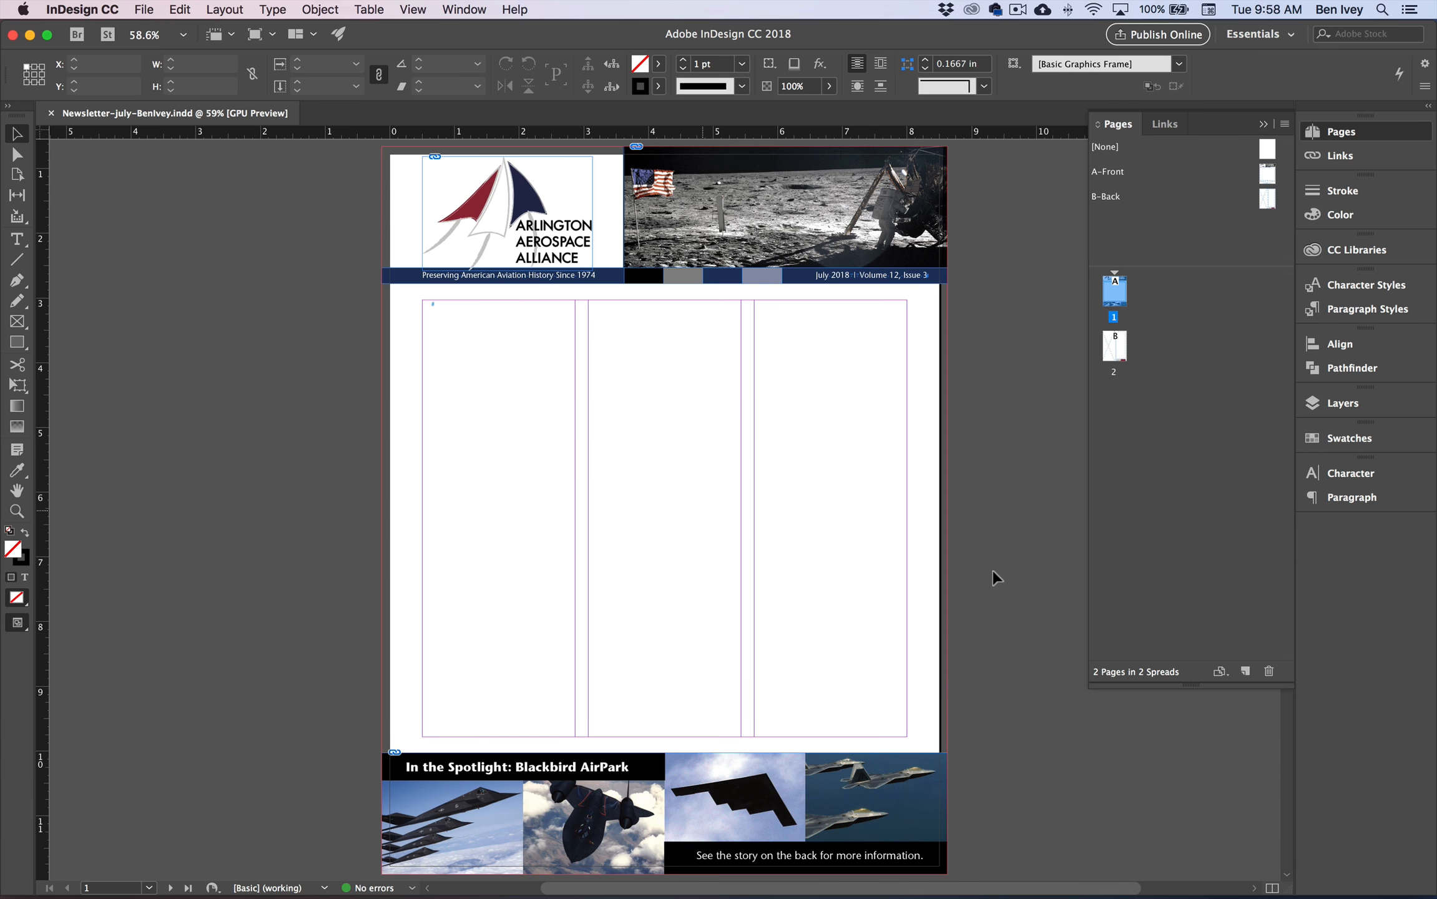
- Choose angels-ad.indd from the Angels-Ad folder for placing on page 2, with import options shown
scroll(992, 571, down, 15)
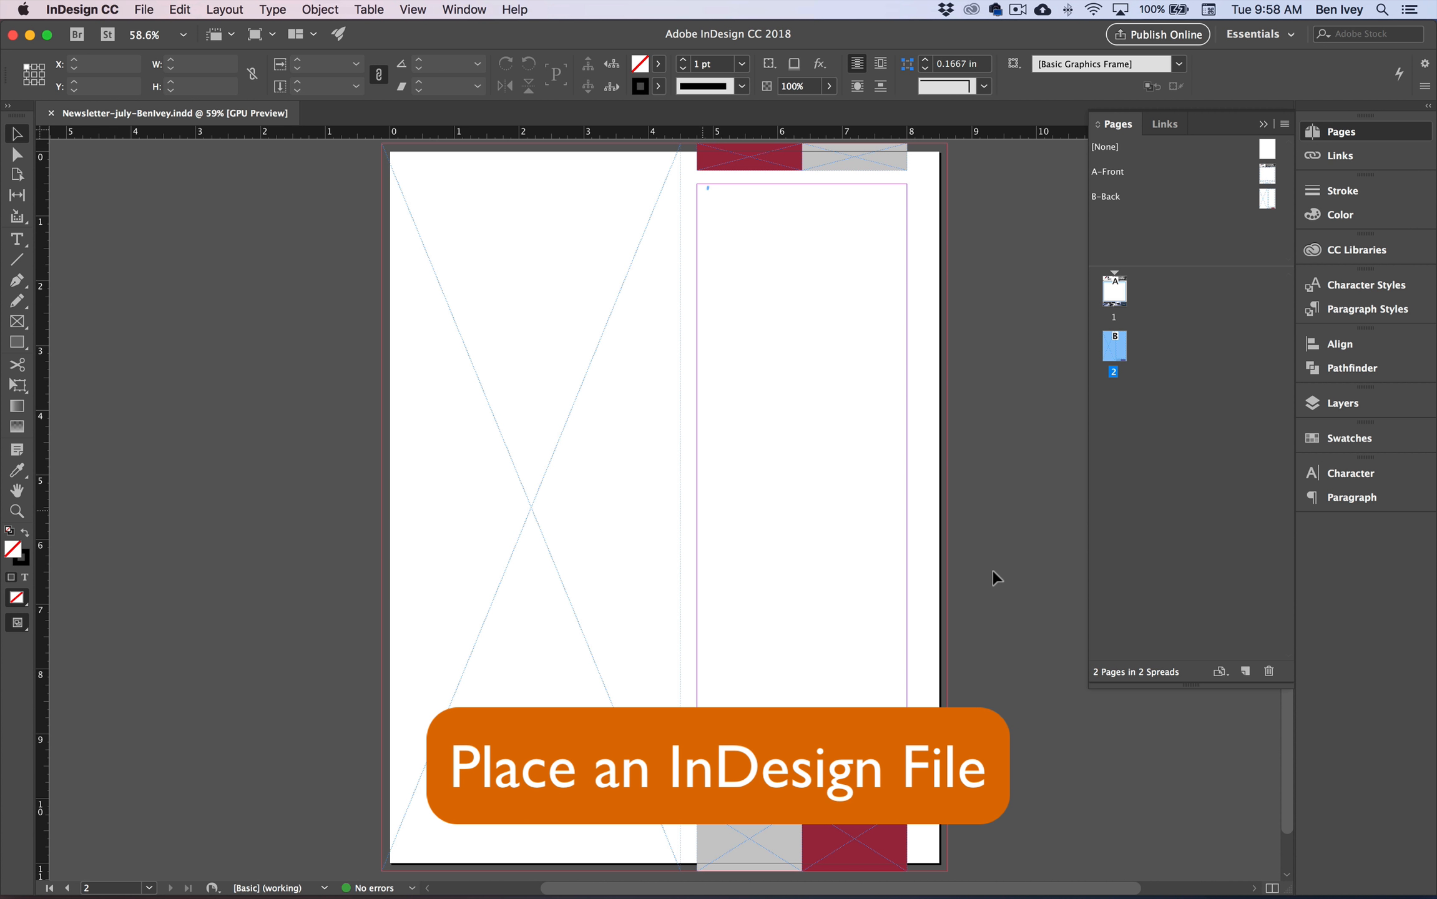
click(144, 8)
click(201, 240)
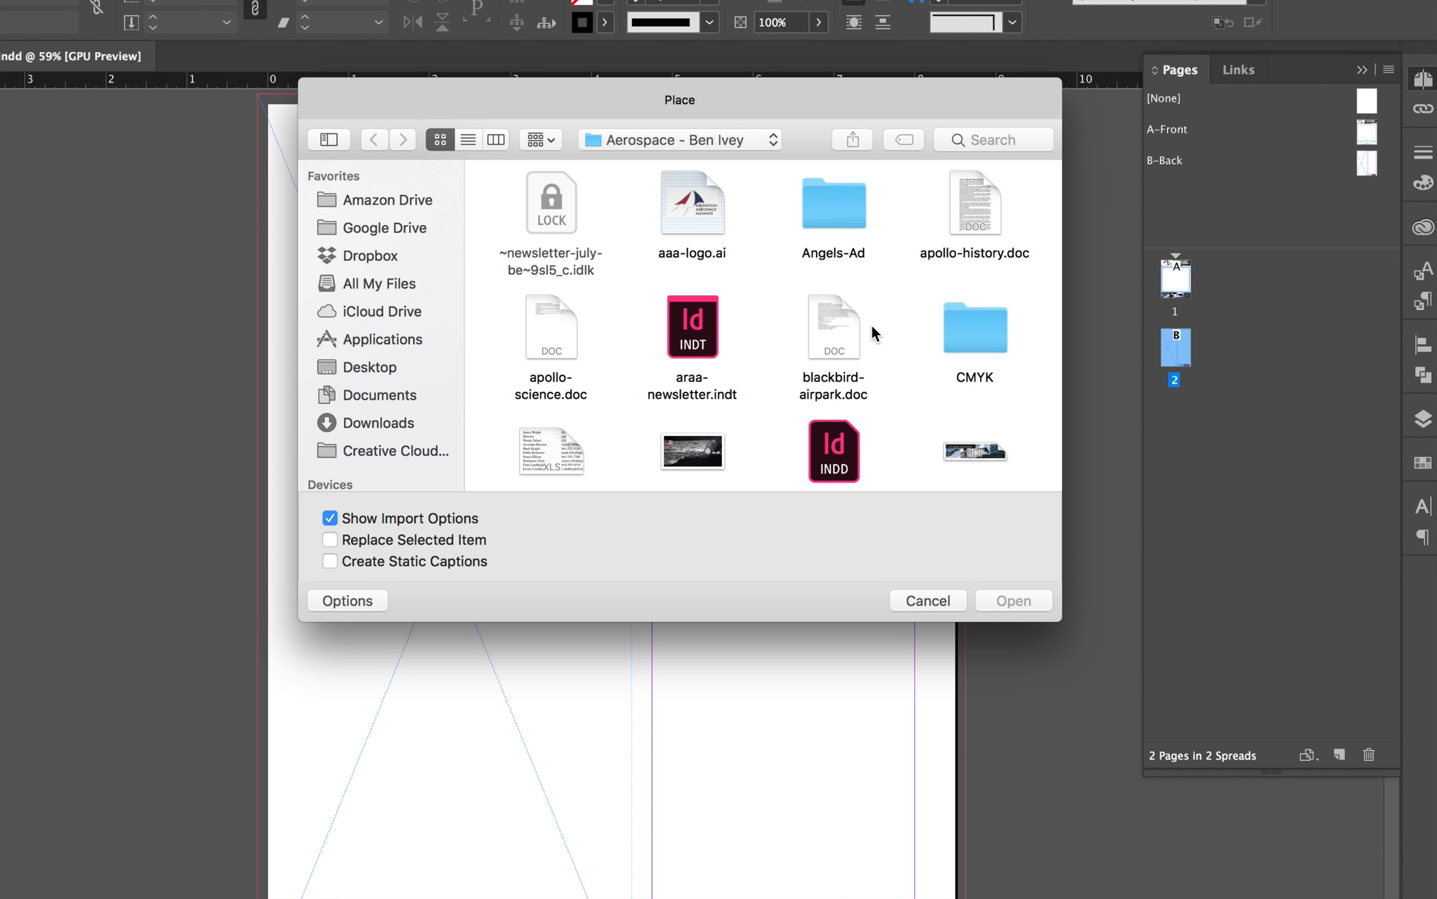
click(840, 233)
double_click(836, 219)
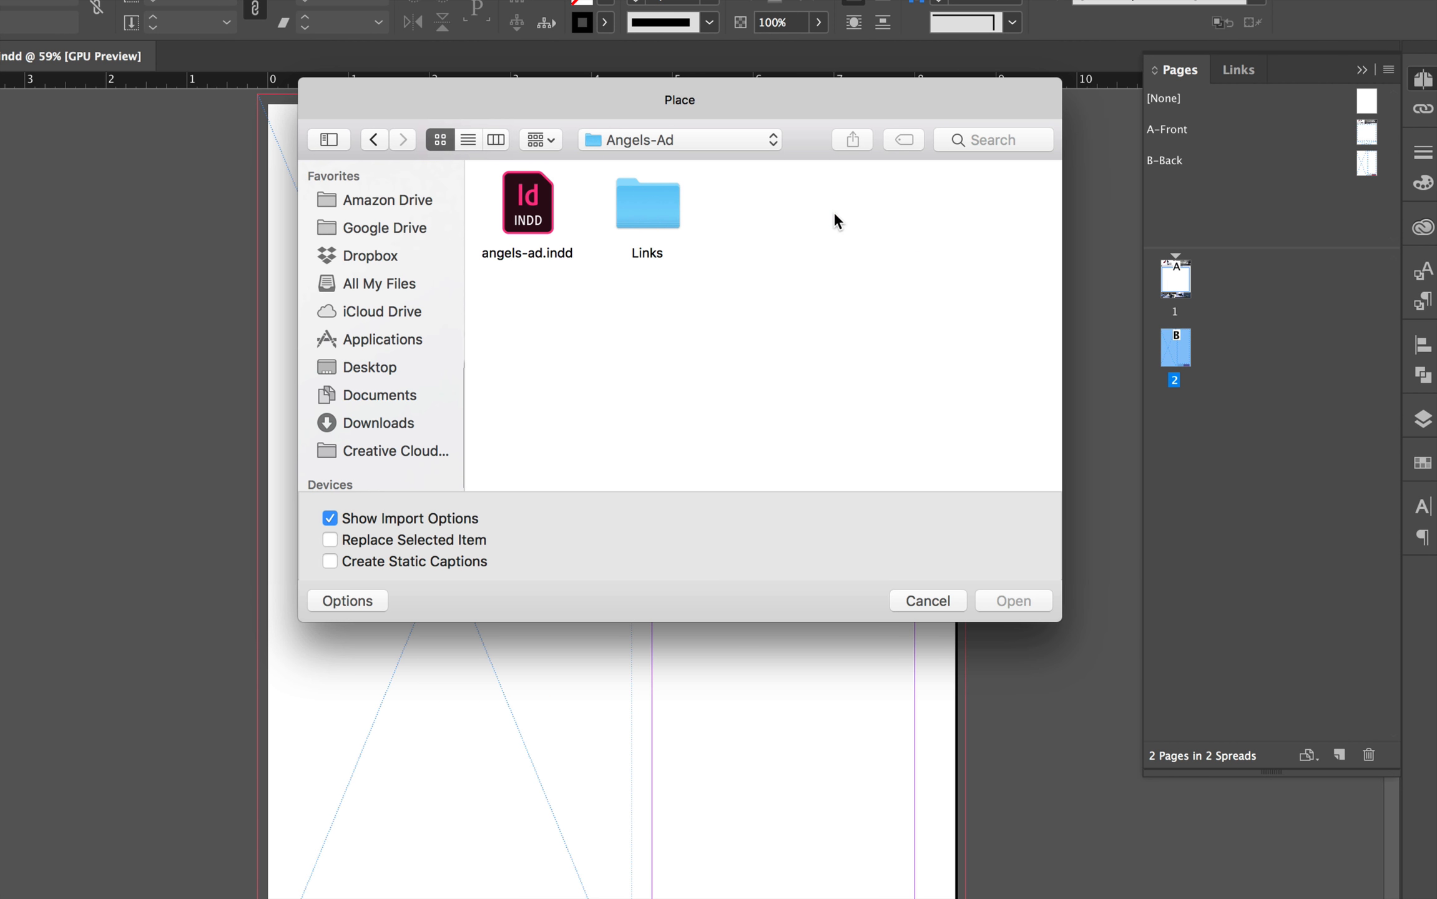
click(516, 203)
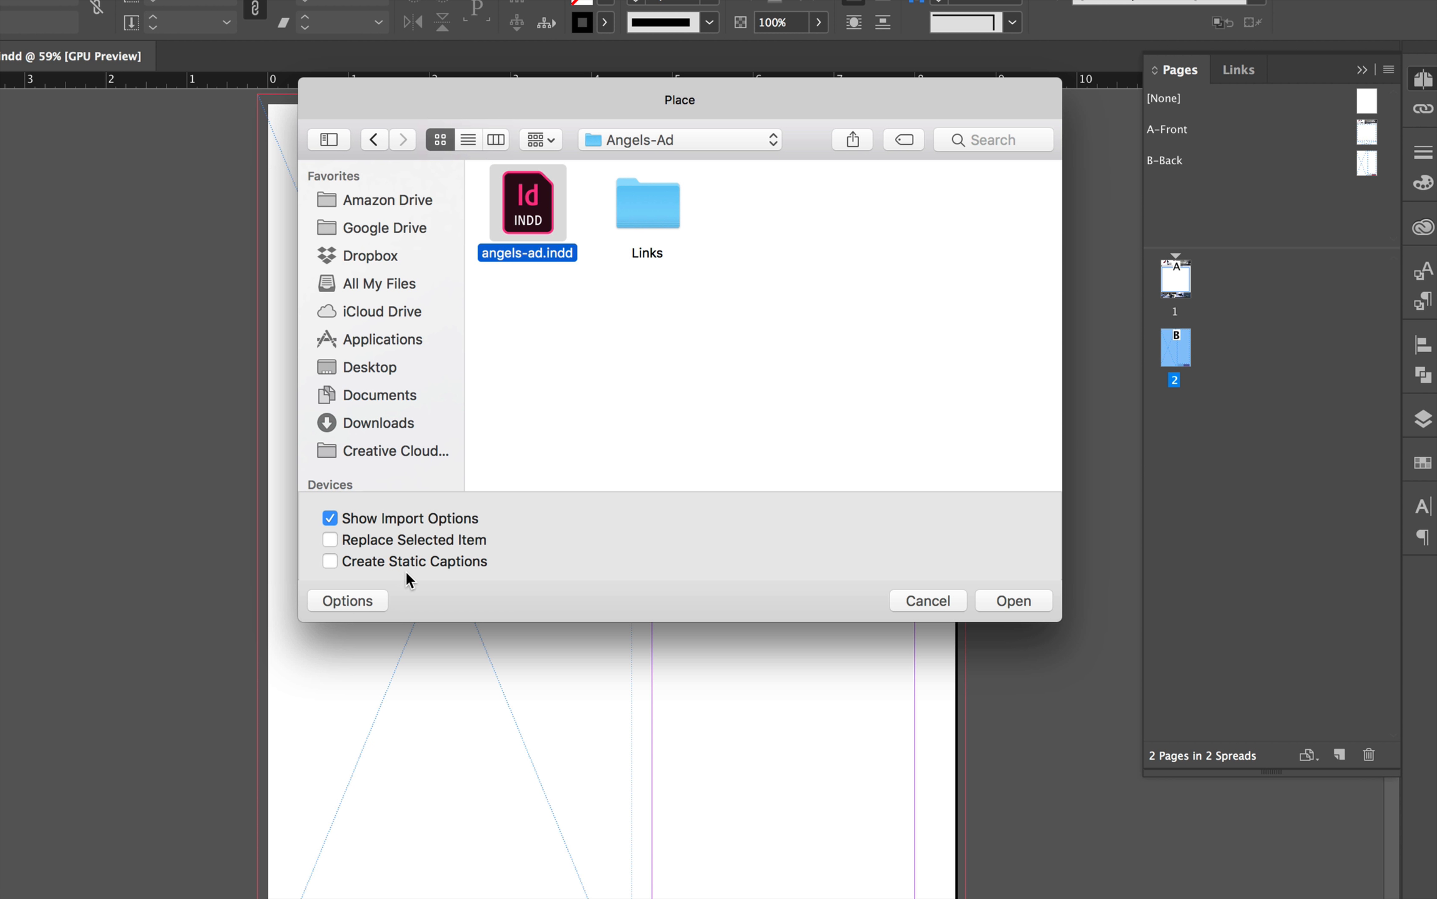
click(1014, 600)
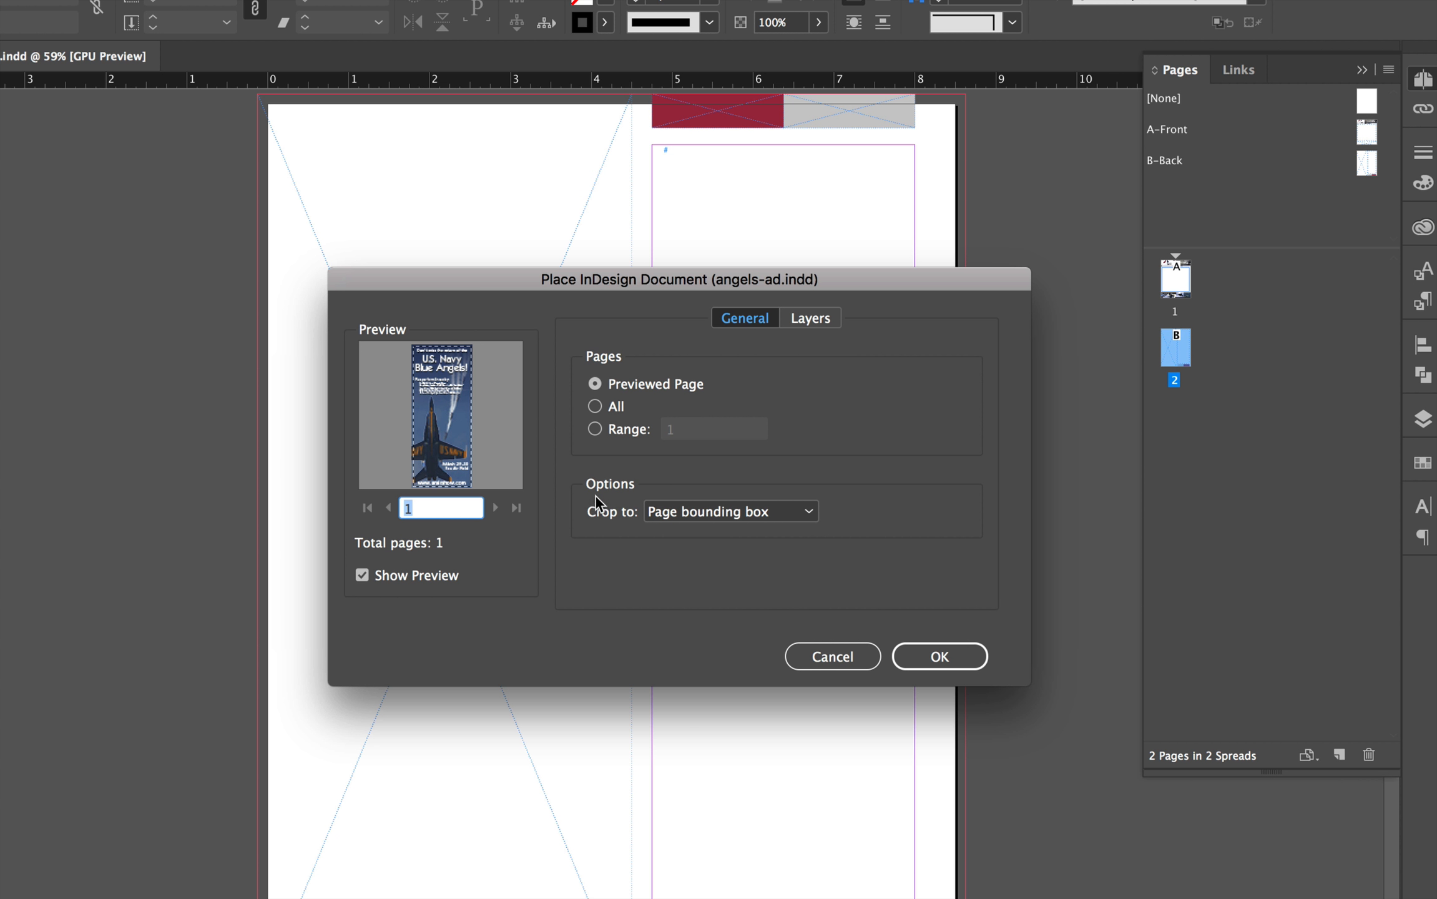
- Crop the InDesign ad to Bleed bounding box, accept placing it despite its link problems, and place it in the tall empty frame on page 2
click(744, 509)
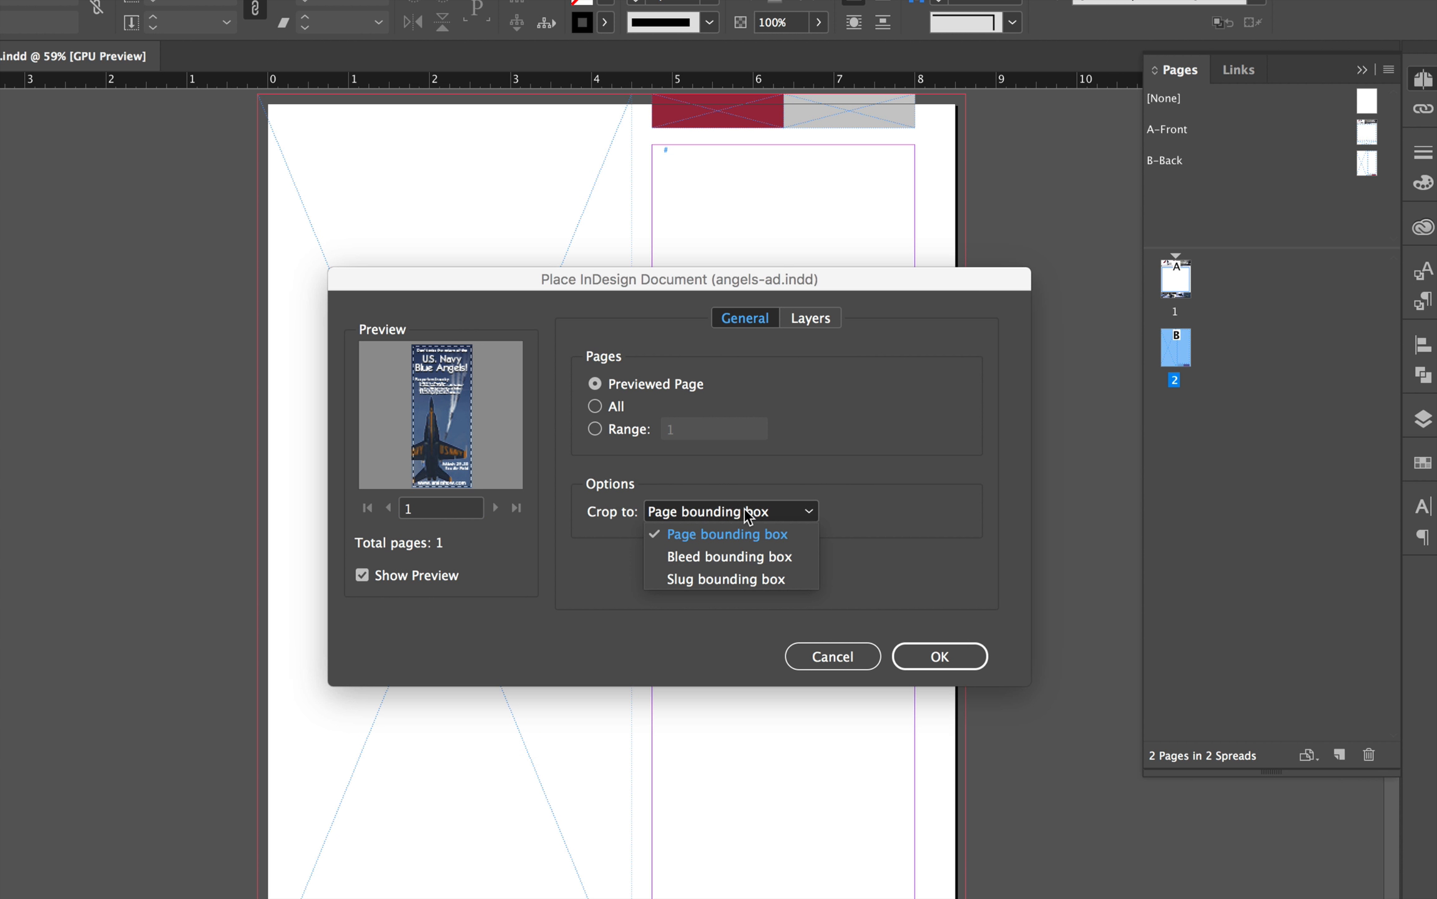
click(757, 556)
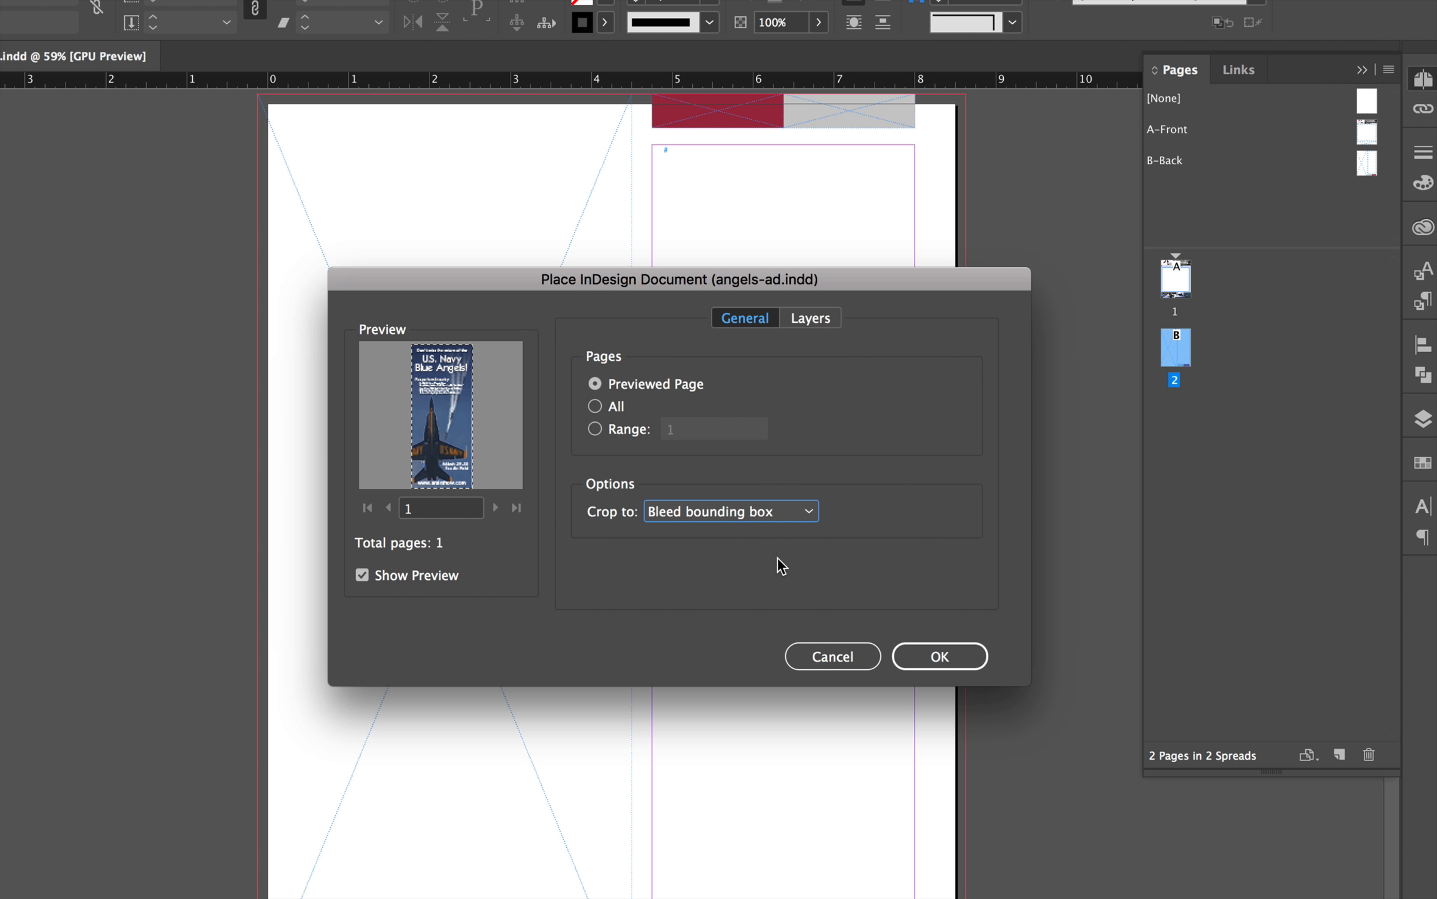
click(955, 659)
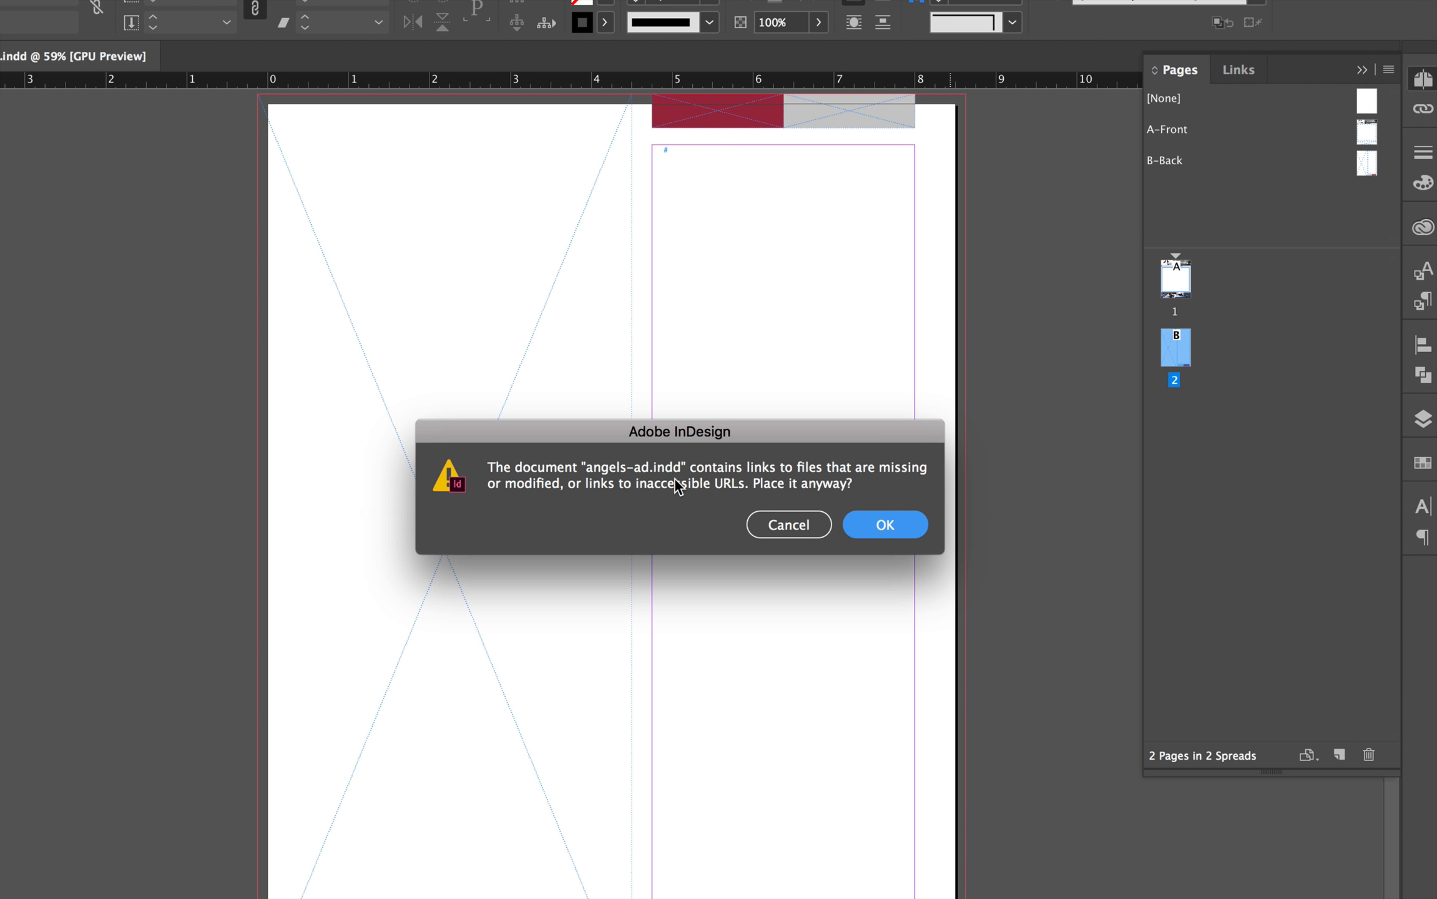
click(898, 524)
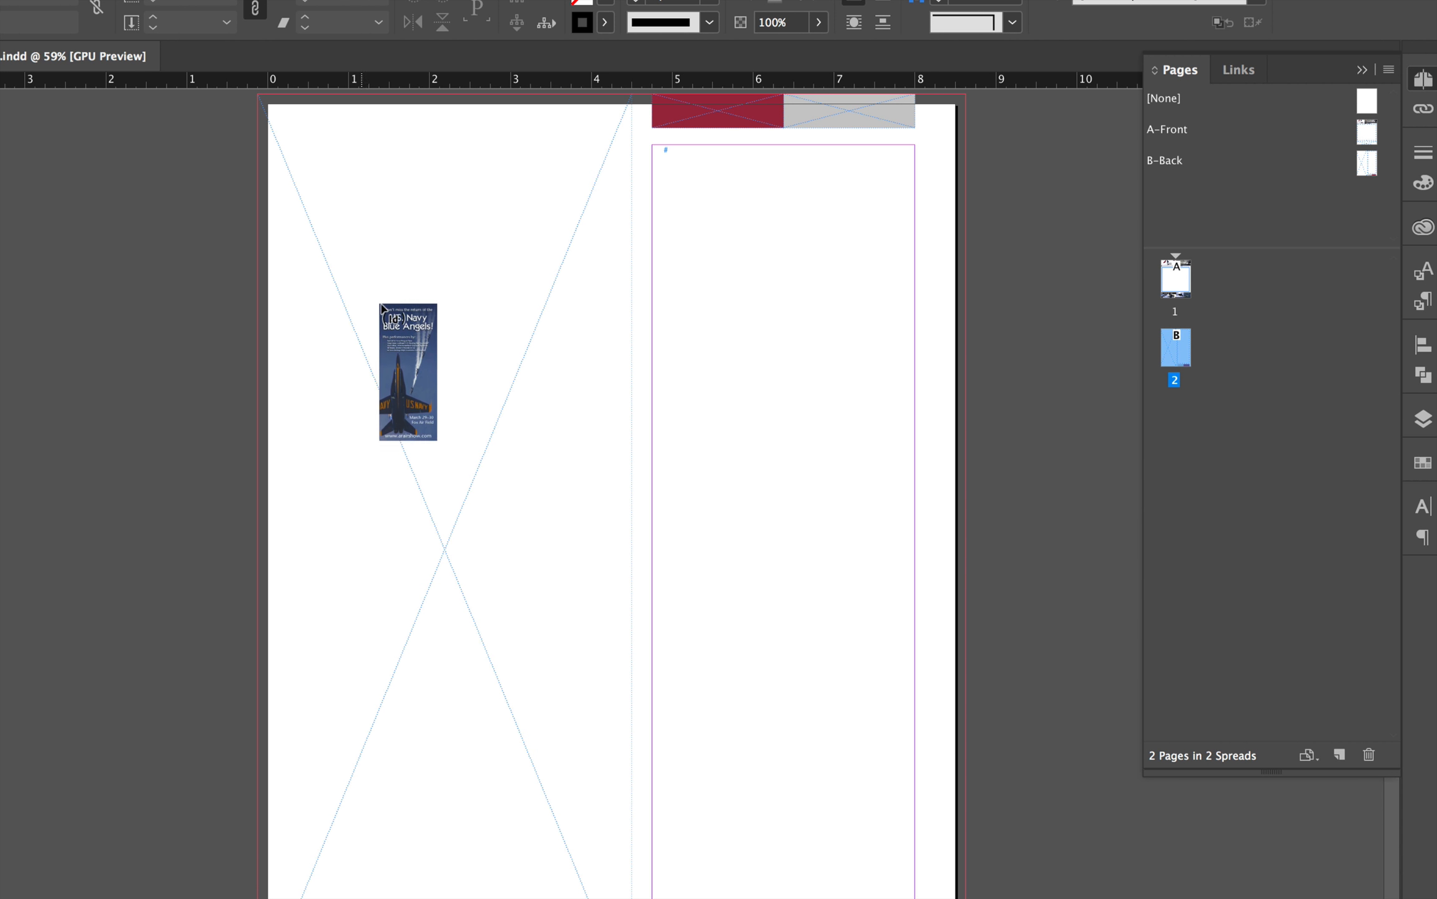
click(488, 517)
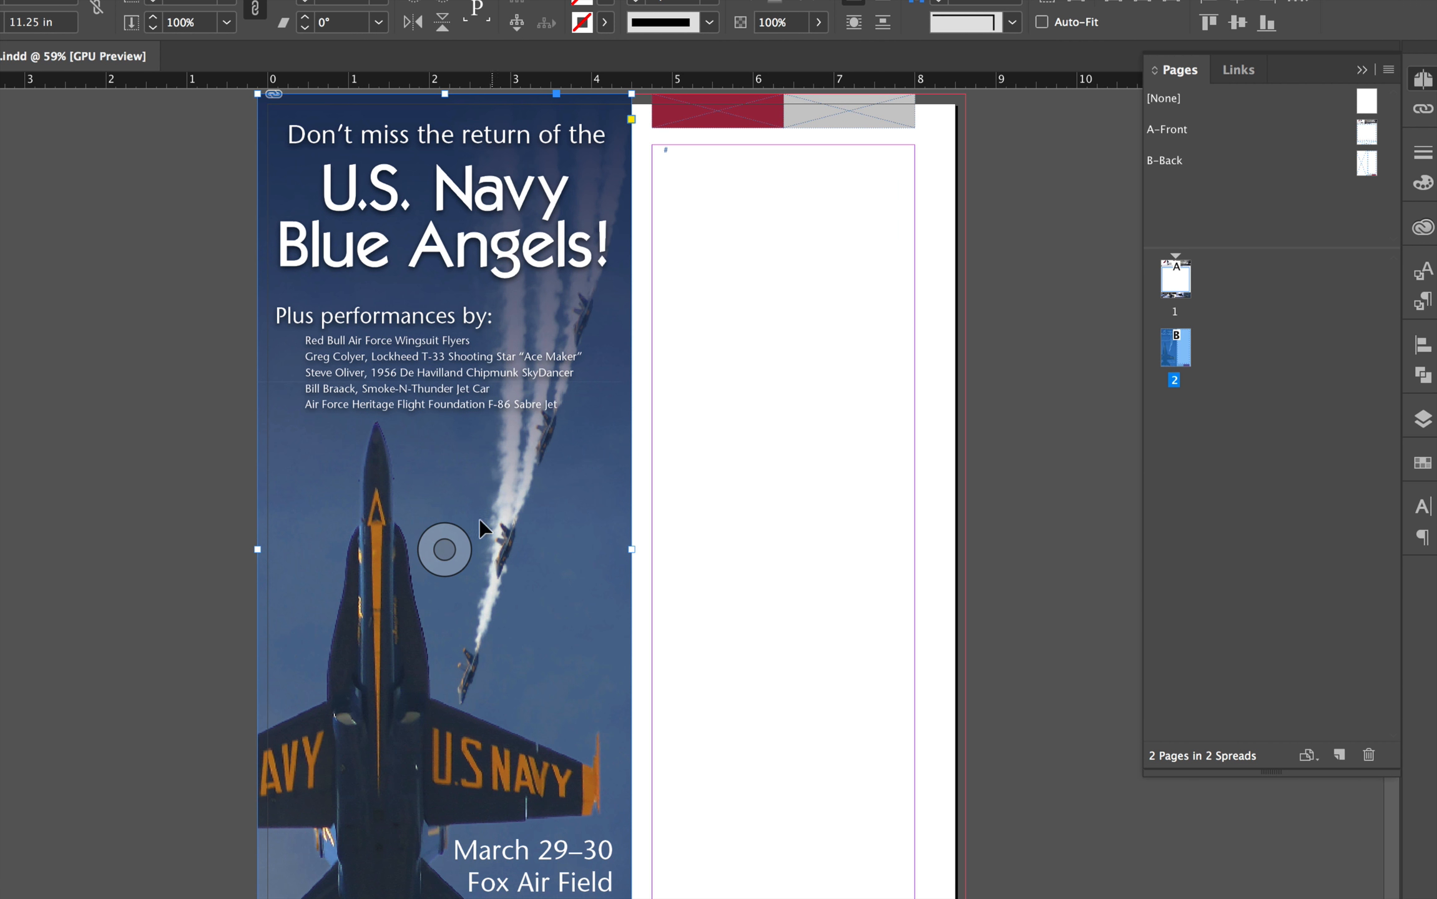
- Select the Blue Angels ad's content inside its frame and set its horizontal offset to 0 in
click(445, 549)
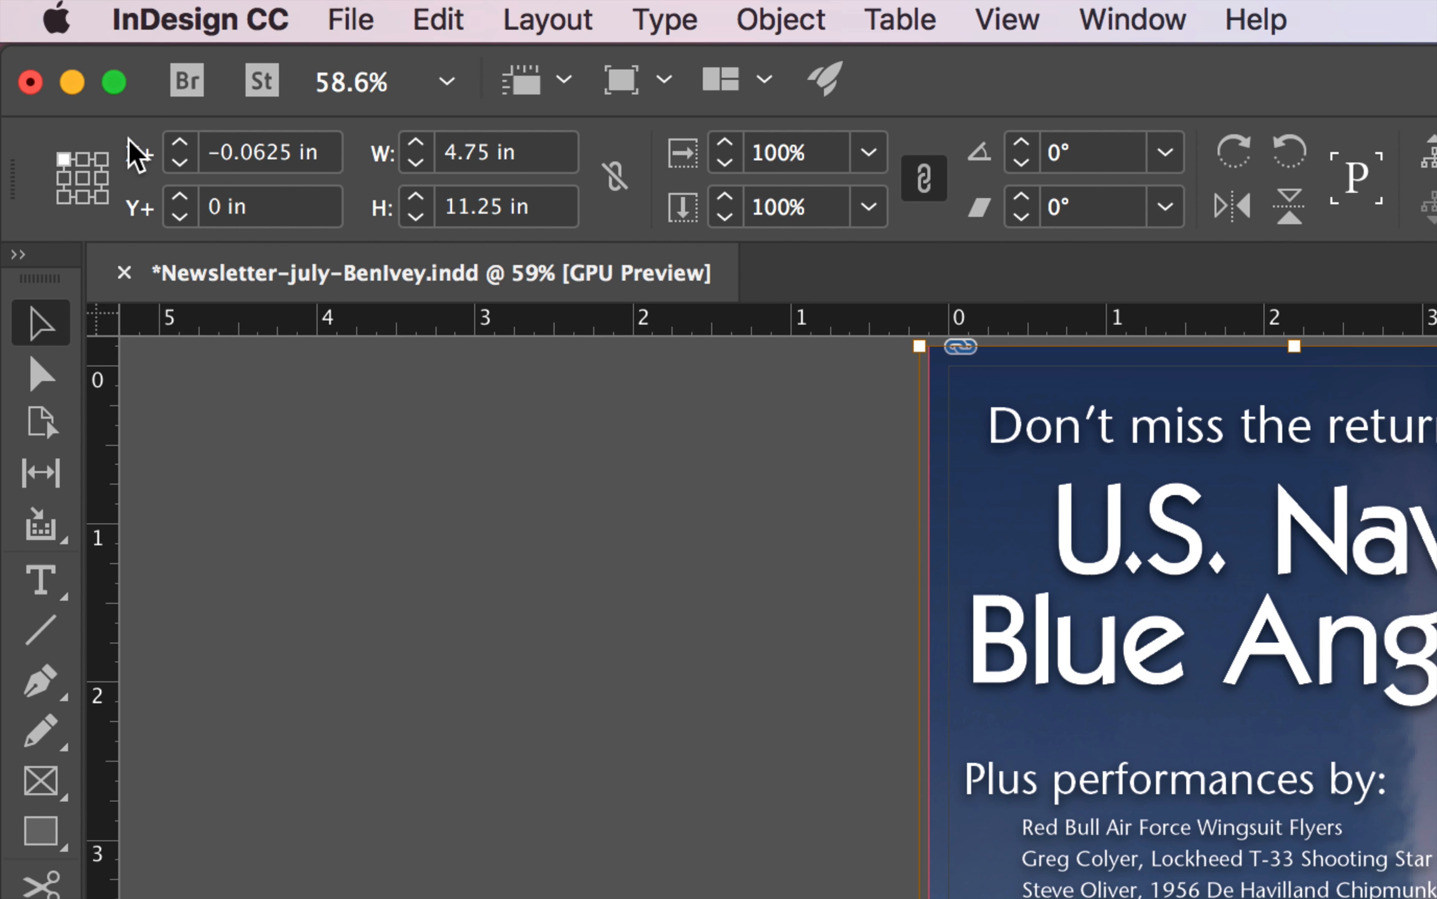
triple_click(260, 151)
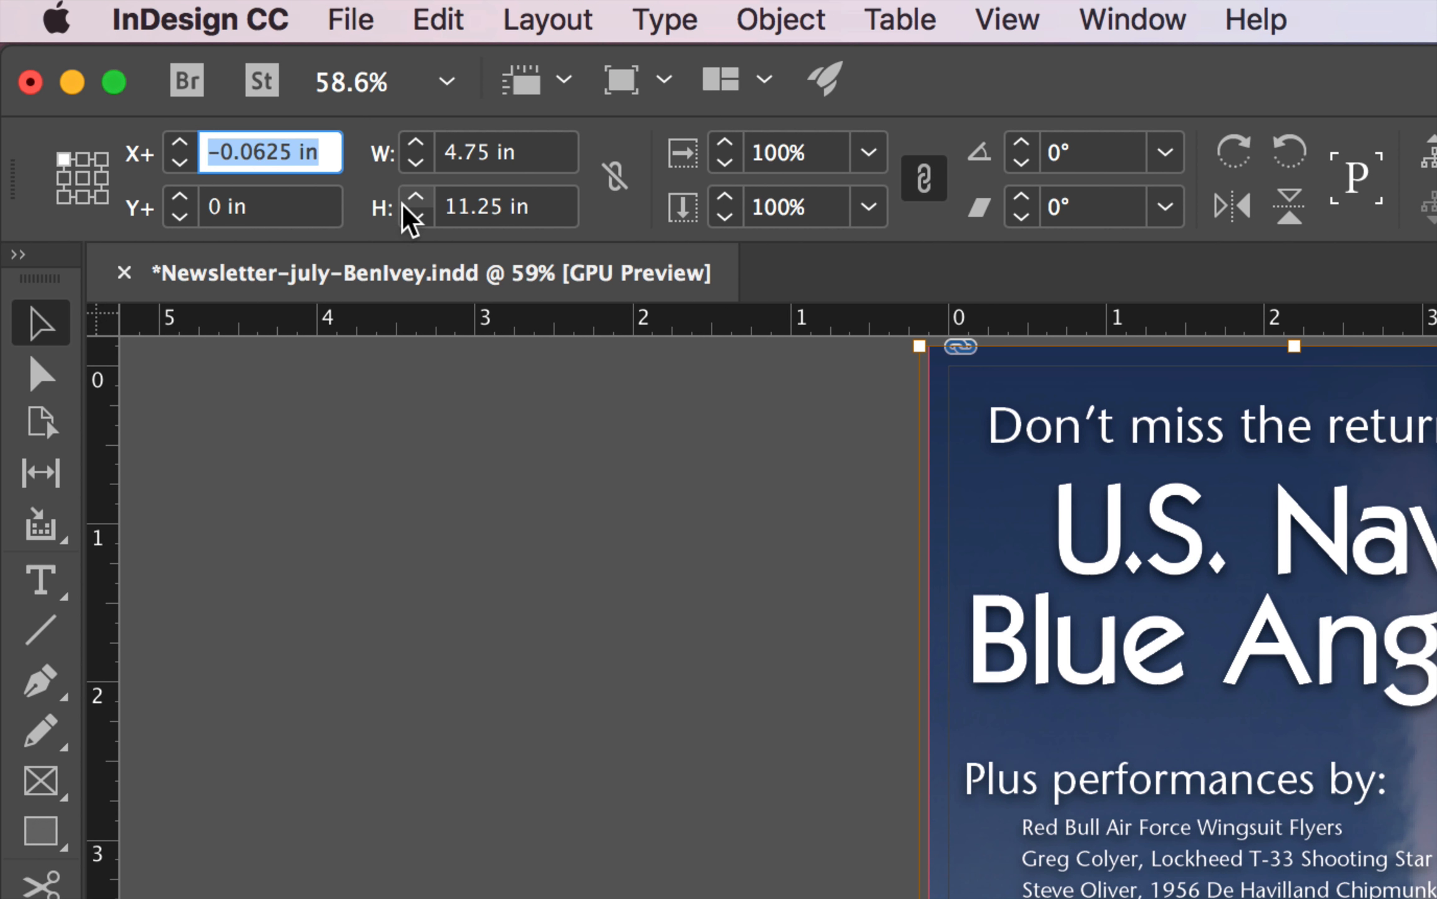
text(0)
key(Return)
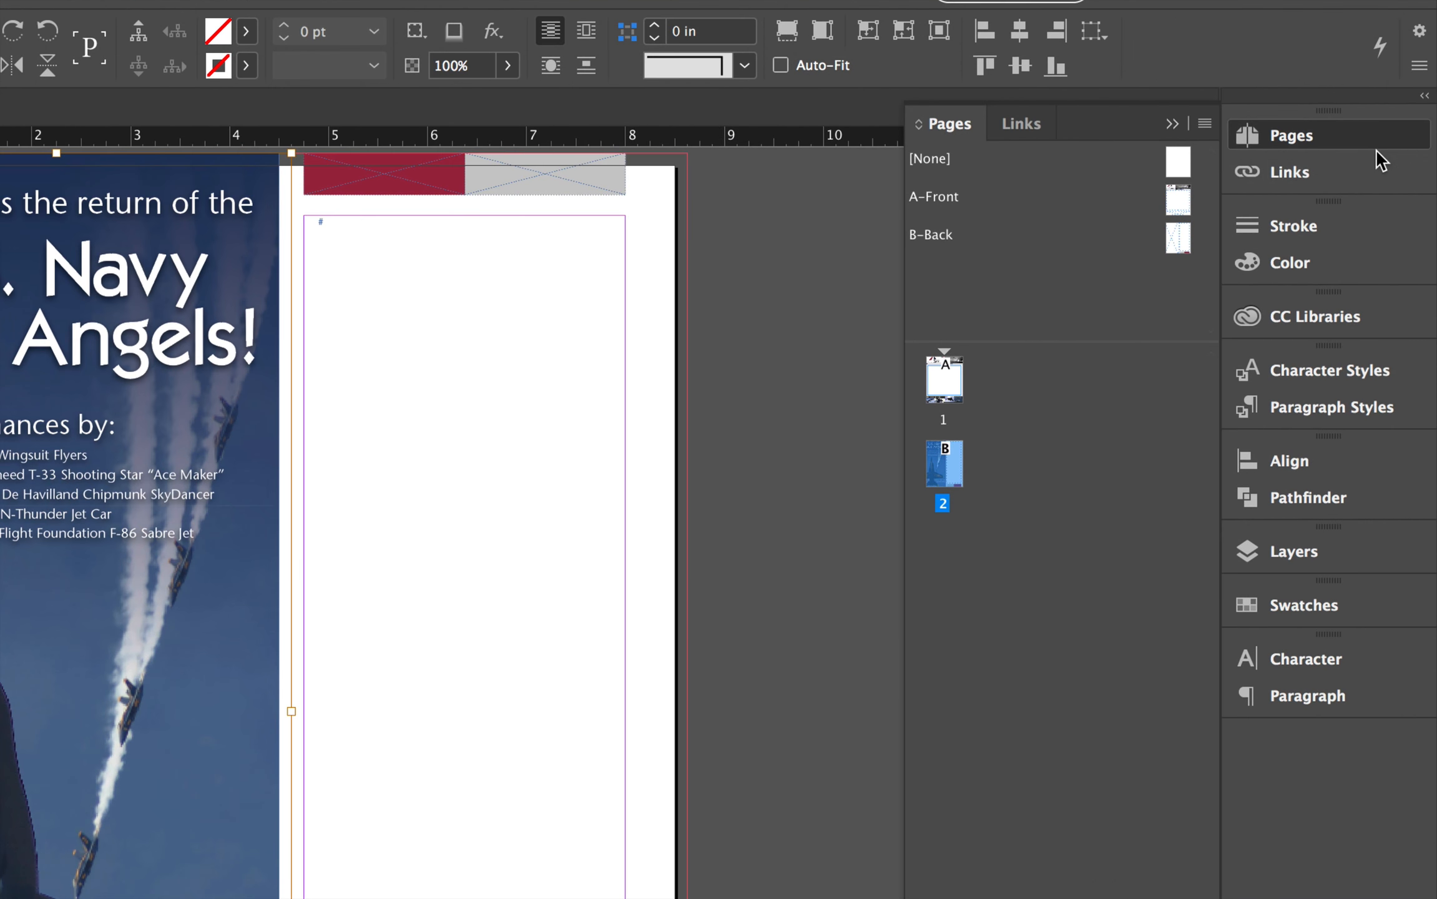
- Expand the angels-ad.indd link to show its sublinks, and open the original ad for editing without updating its links
click(1370, 162)
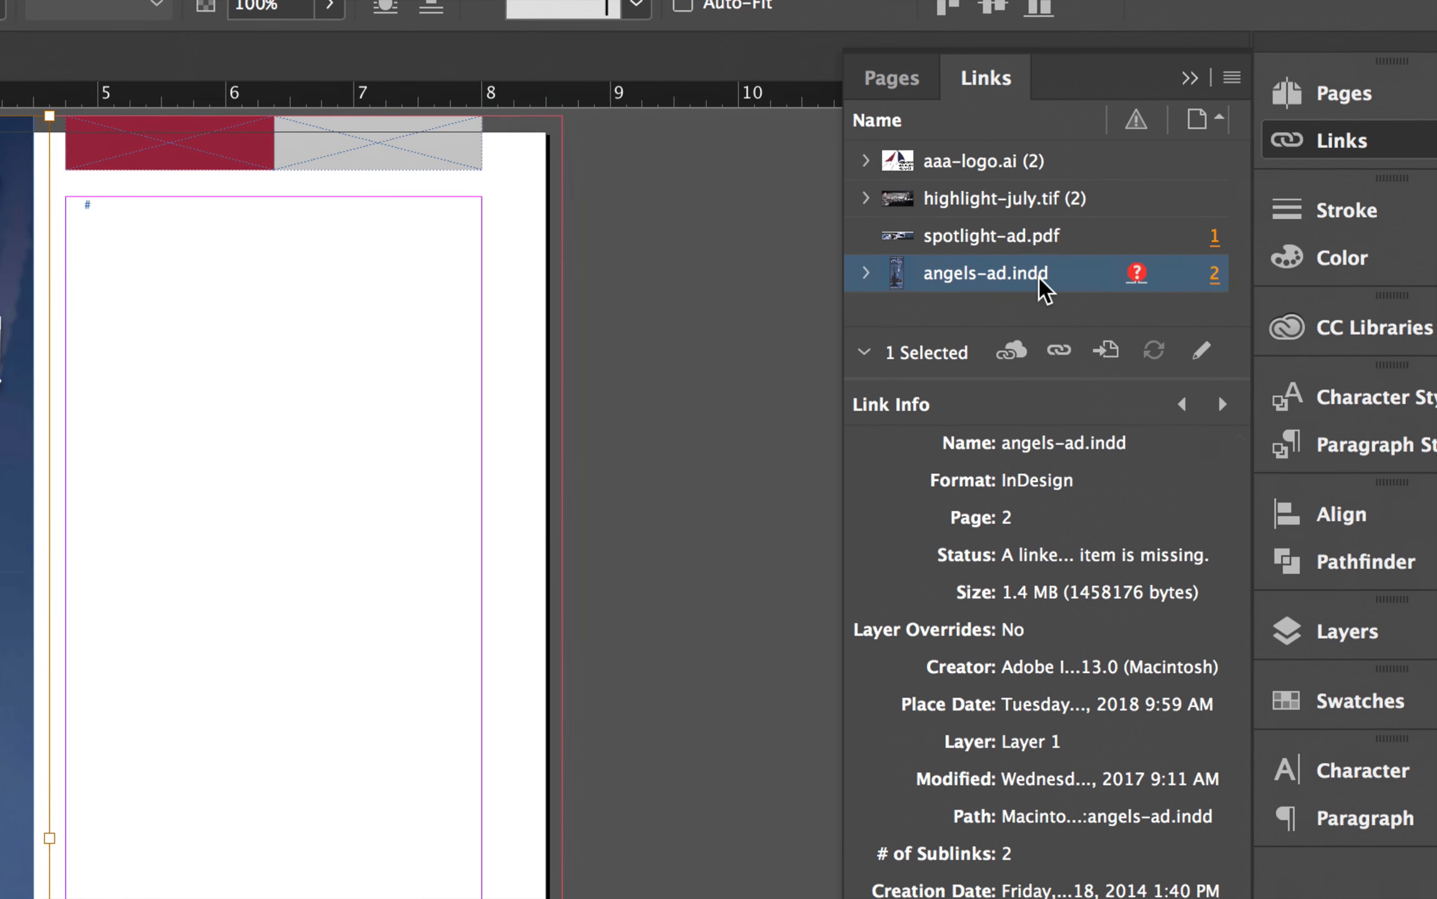
click(866, 273)
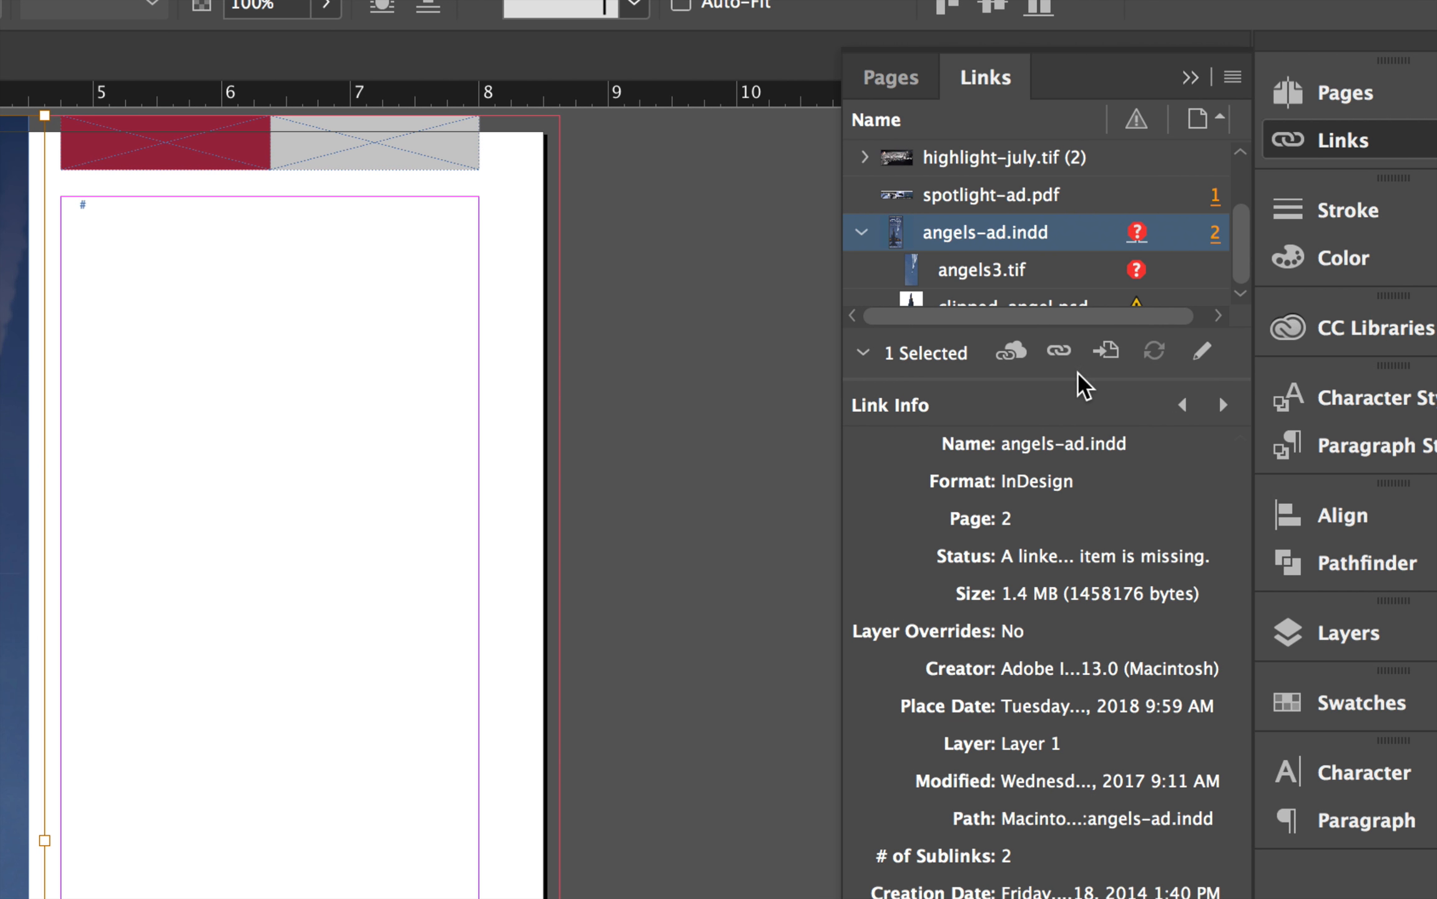
drag(1079, 387, 1079, 564)
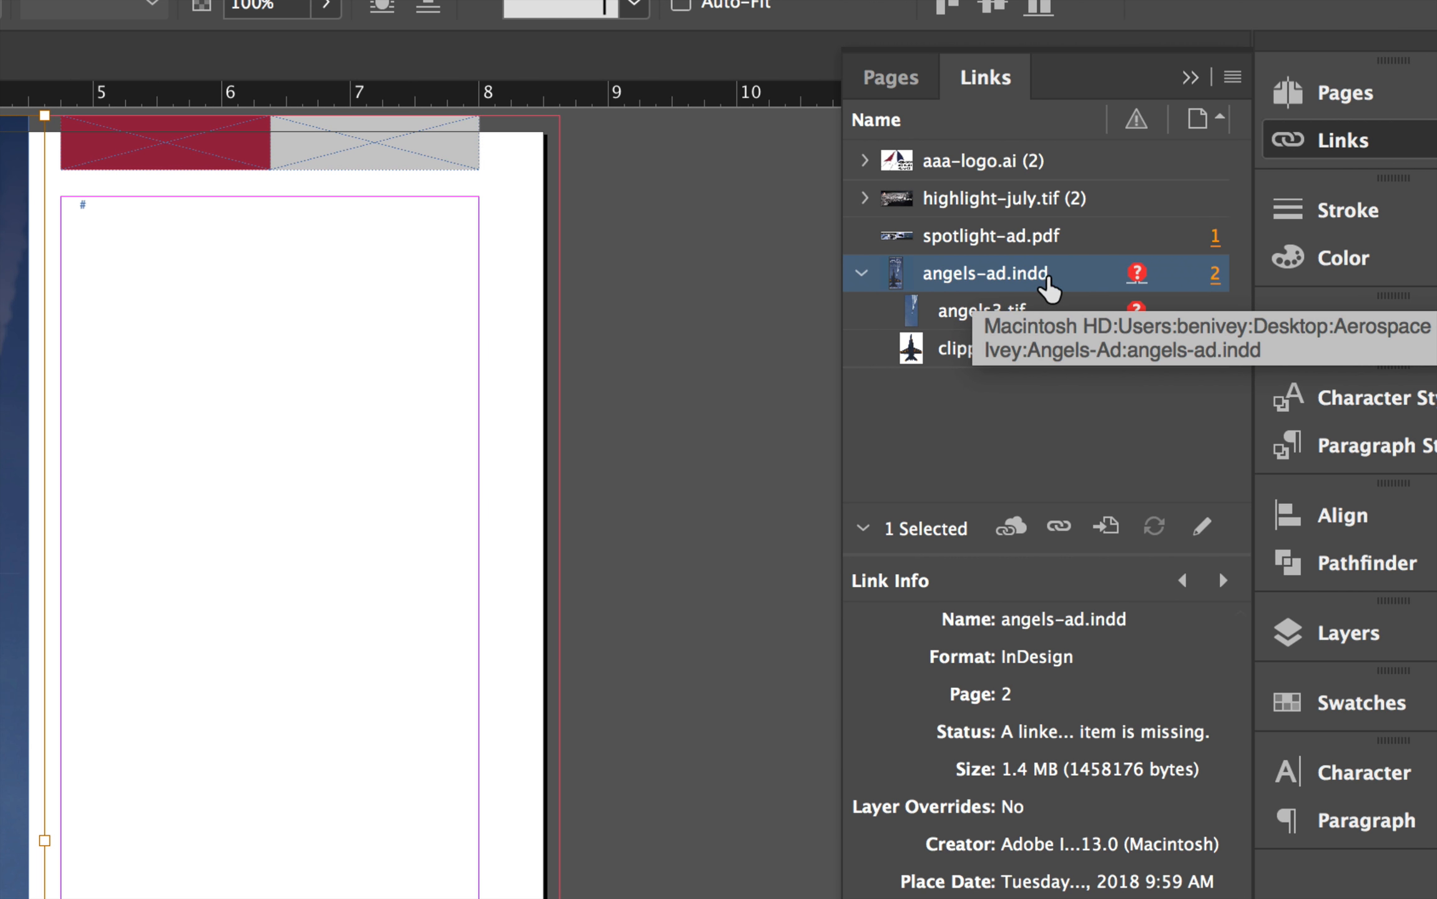
click(1205, 531)
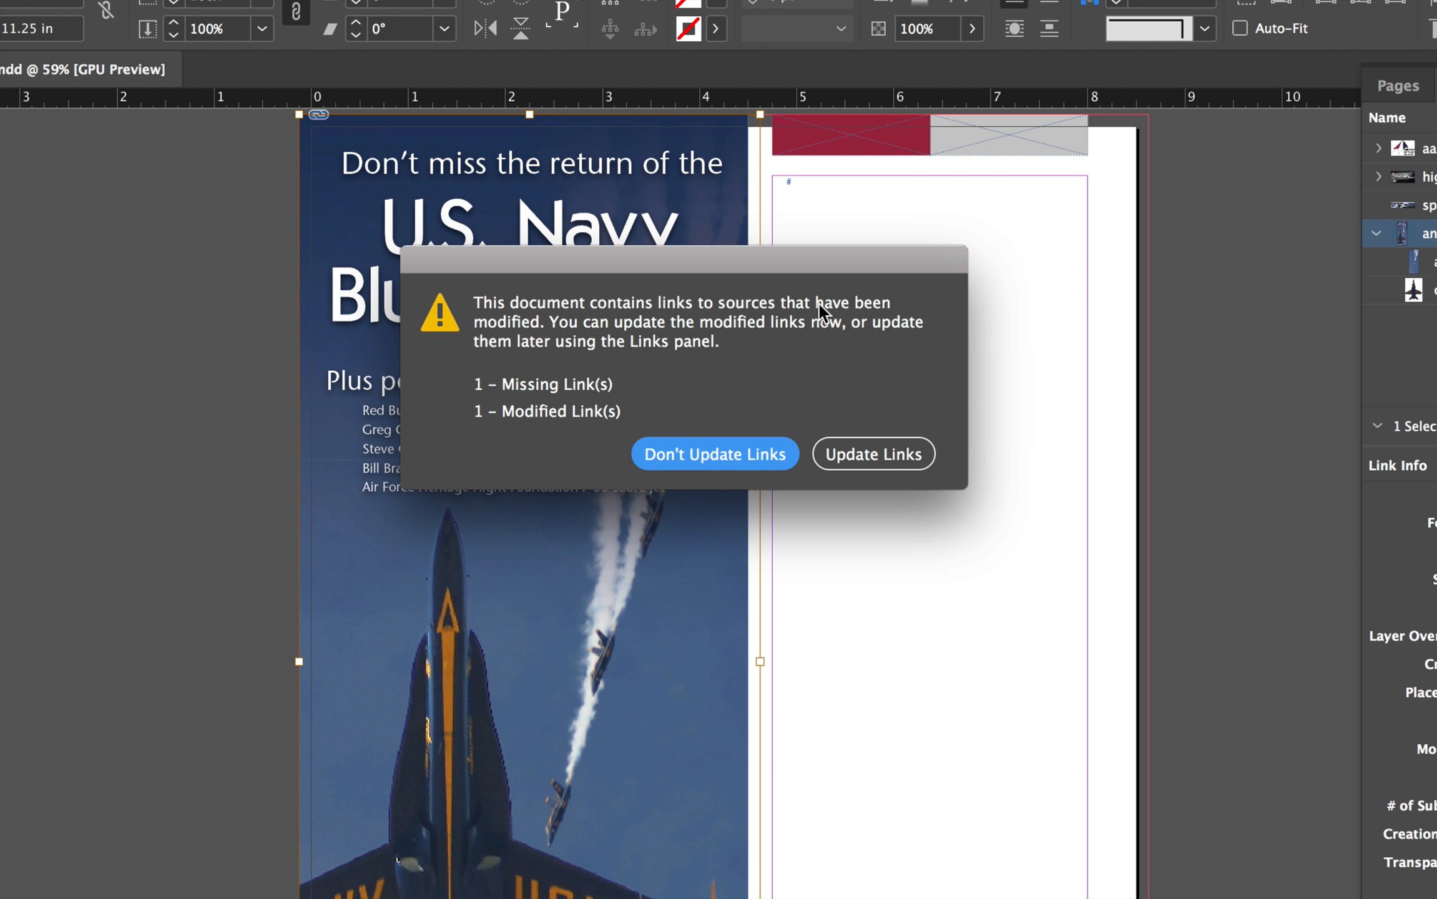
click(682, 455)
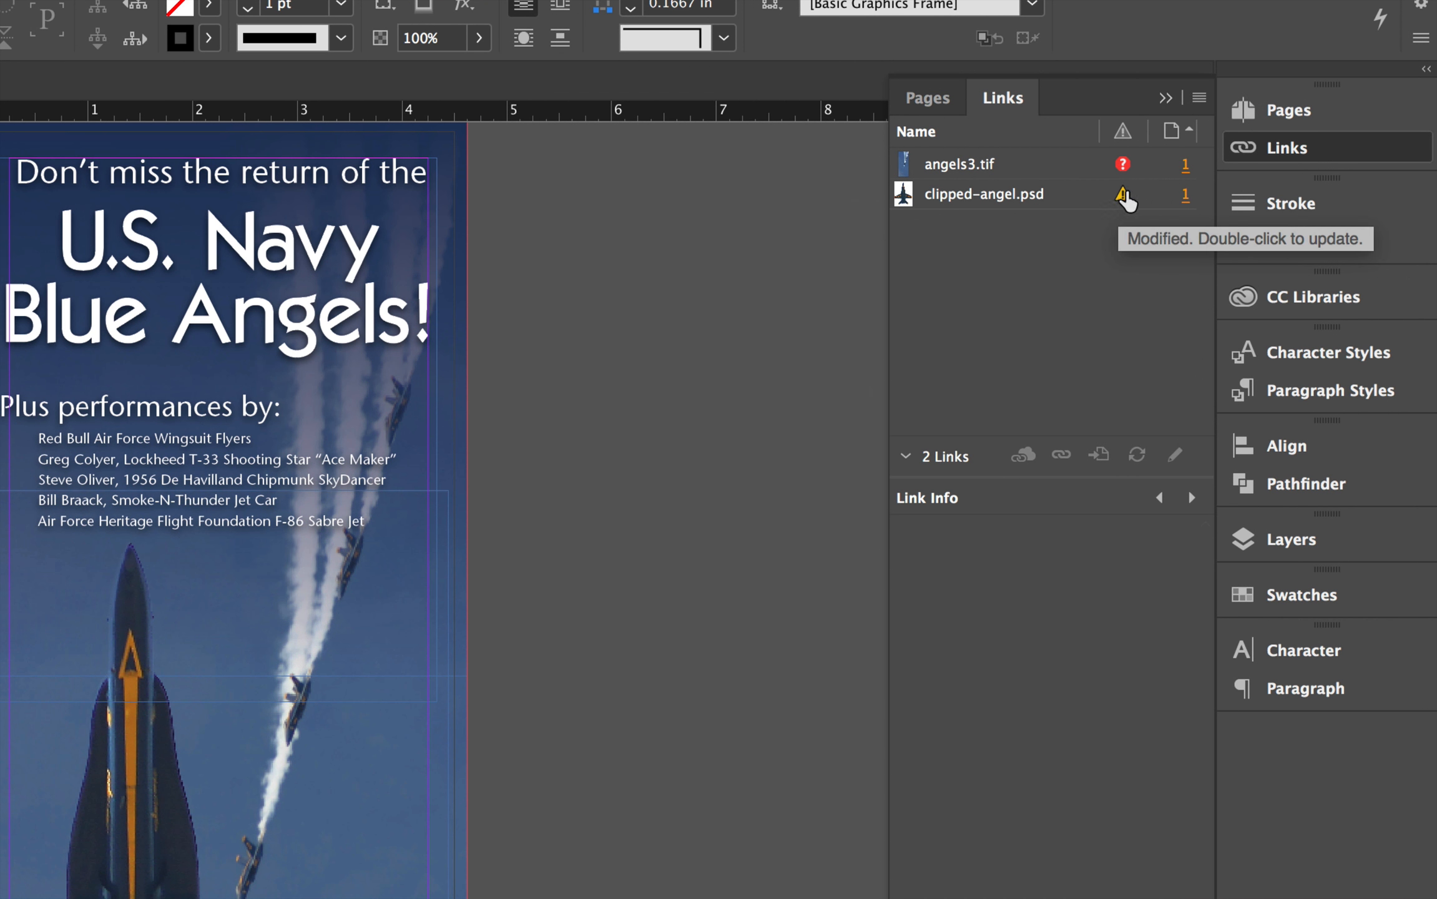
- Update the modified clipped-angel.psd link and relink the missing angels3.tif to angels-formation.tif from the Links folder inside Angels-Ad, keeping the default image import options
click(1123, 199)
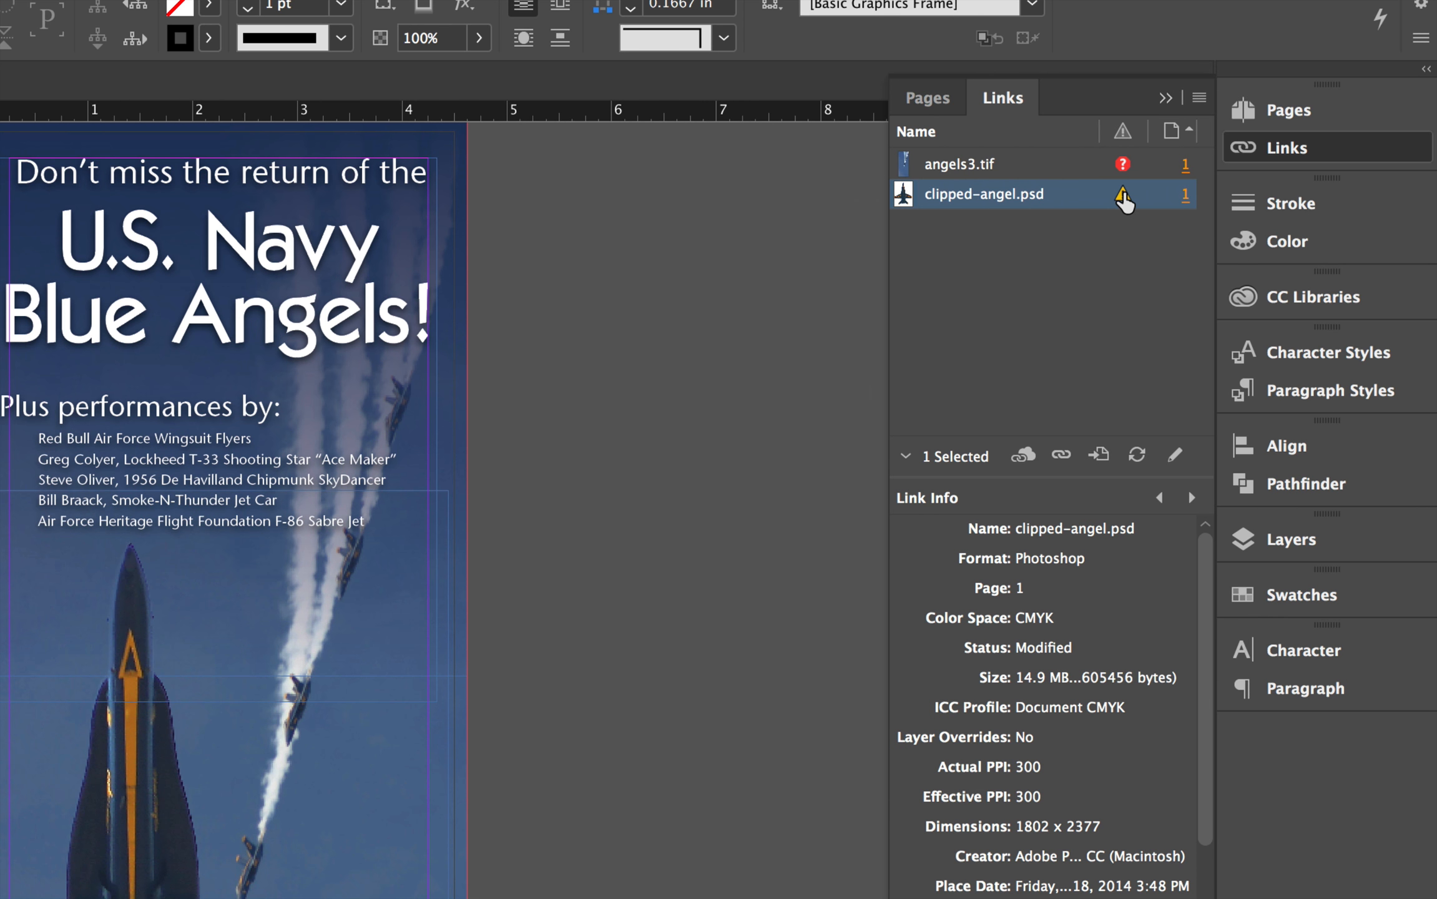
double_click(1124, 199)
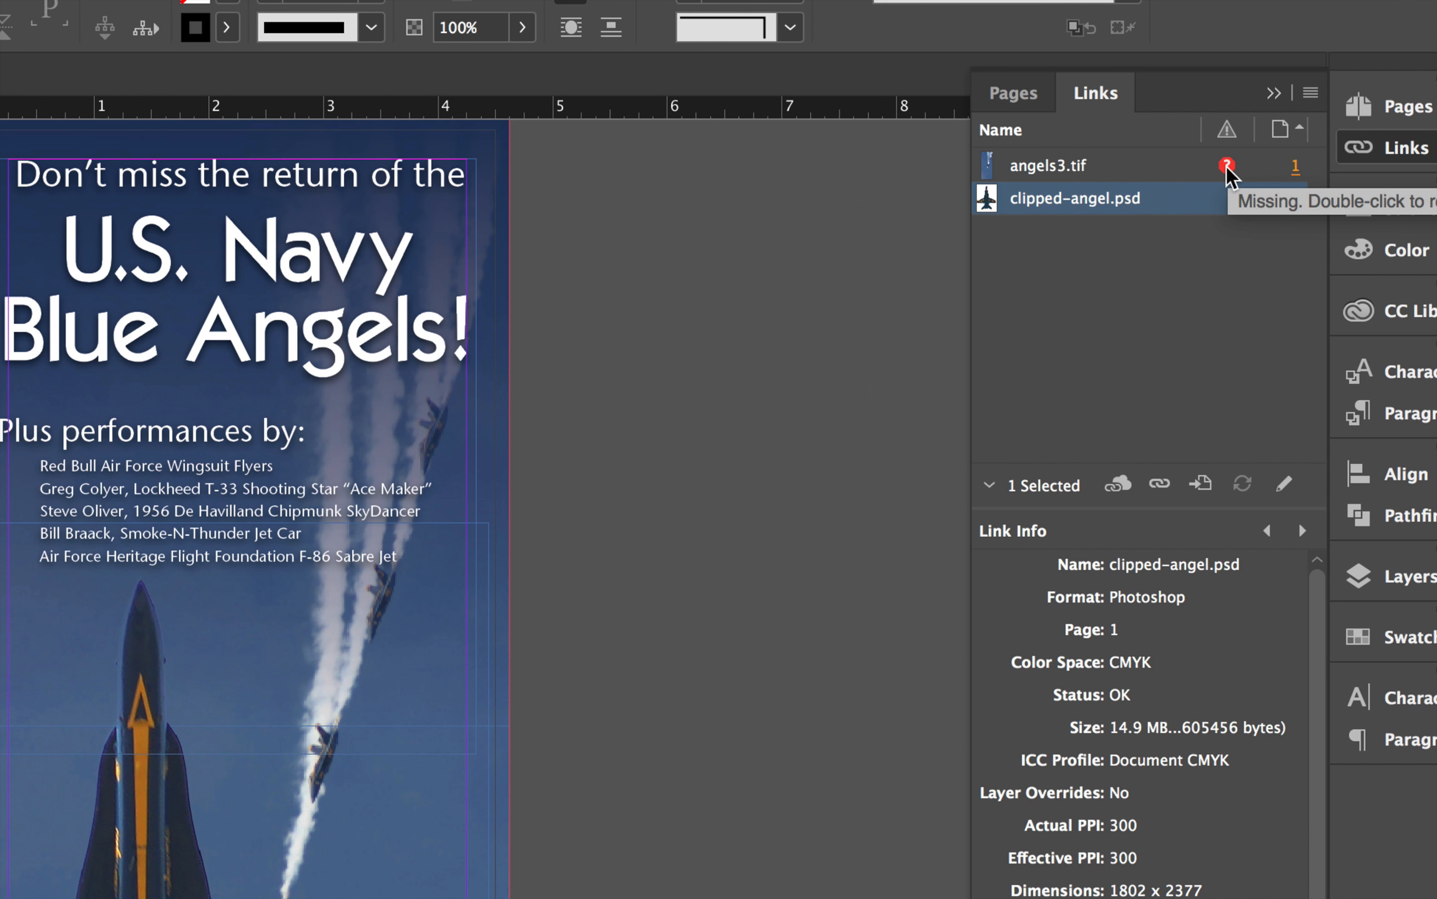
click(1226, 173)
double_click(1226, 173)
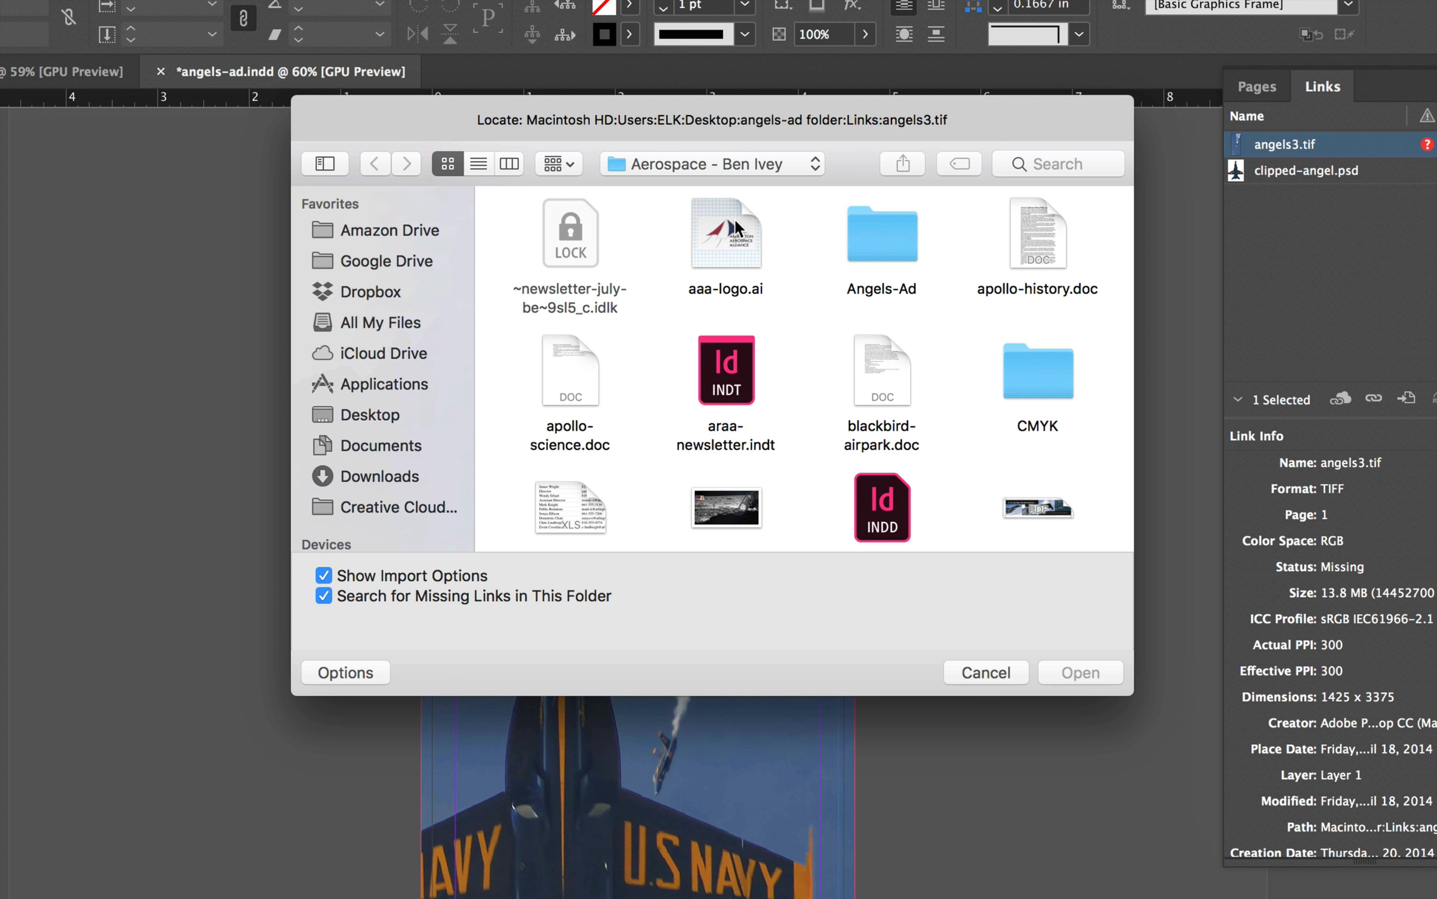
double_click(889, 253)
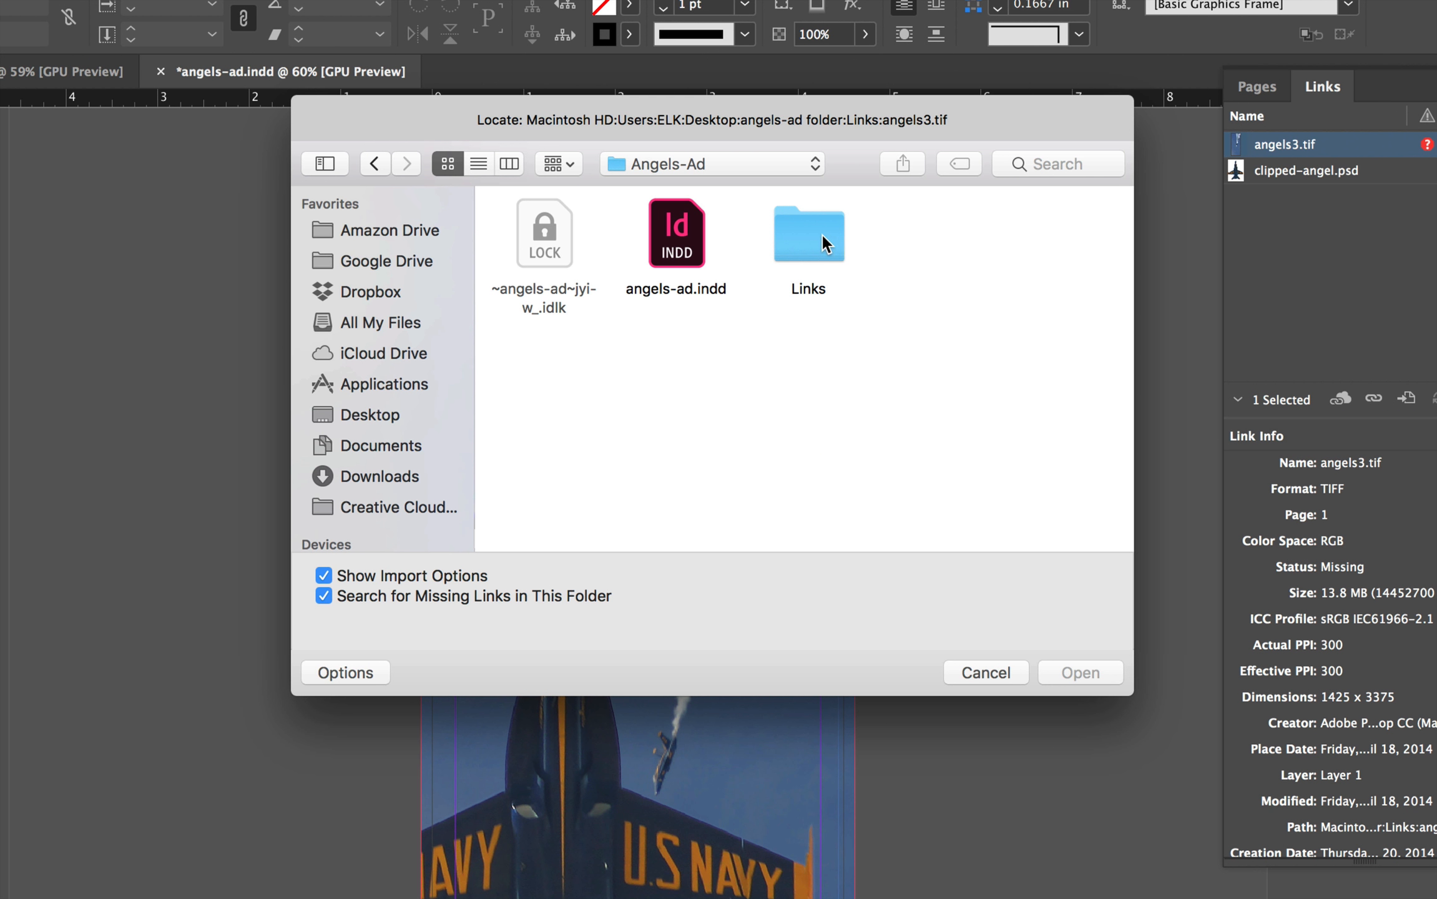
double_click(821, 236)
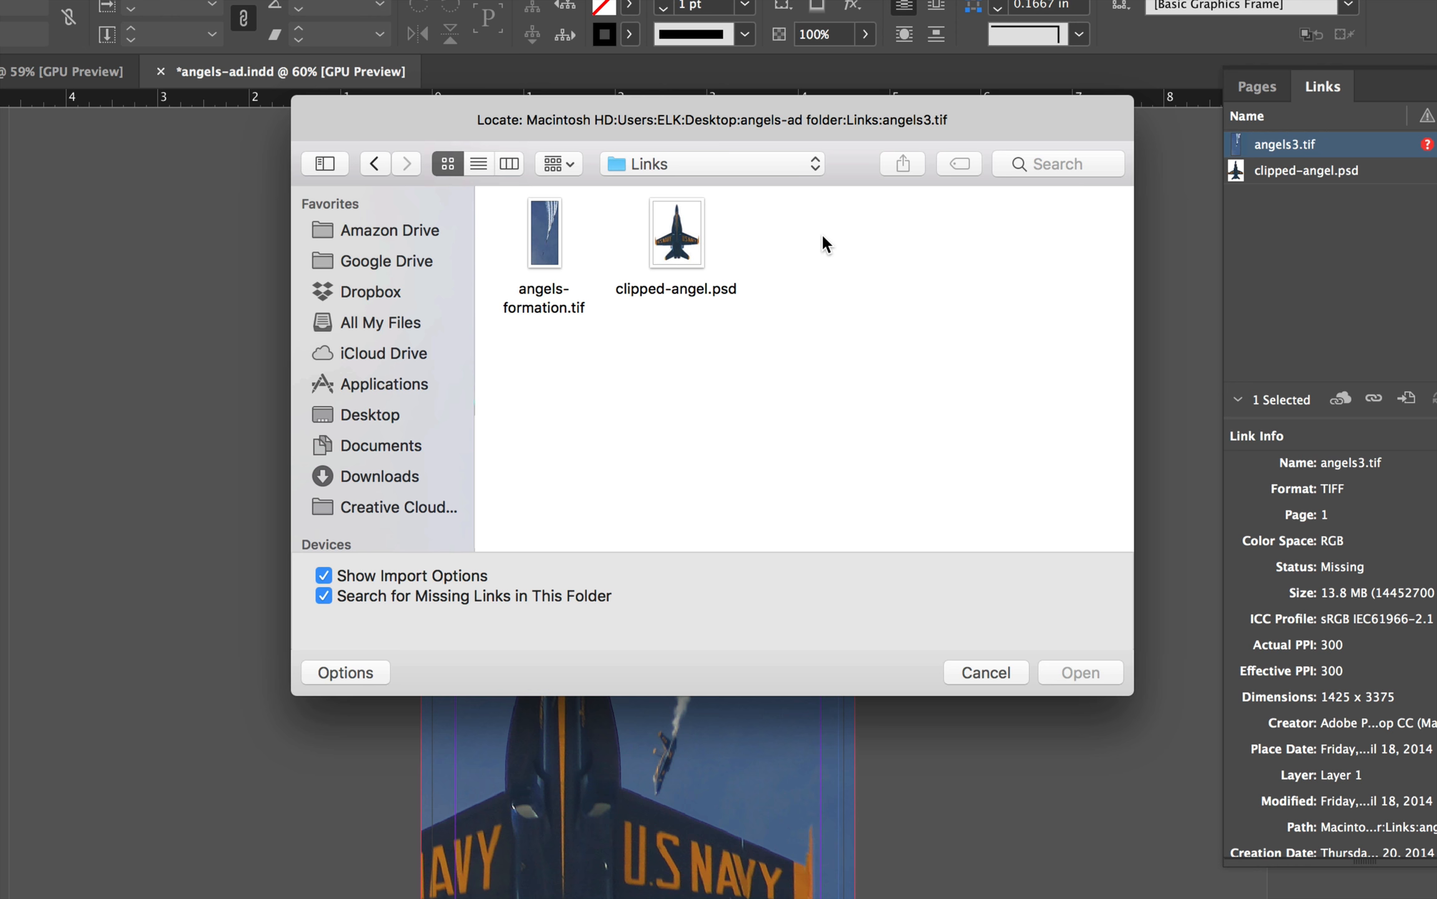
click(544, 231)
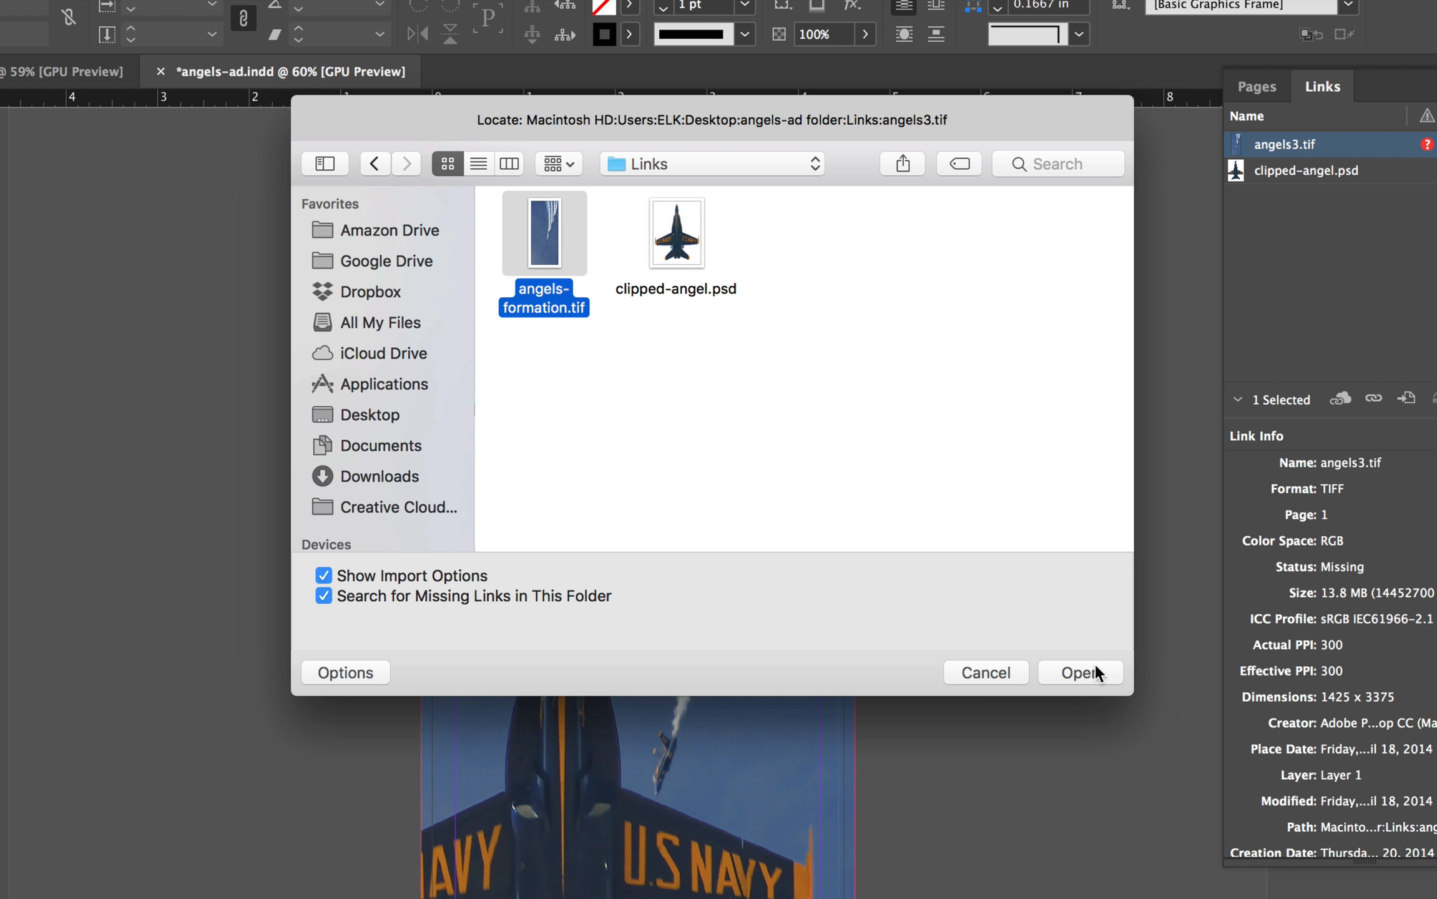
click(1077, 671)
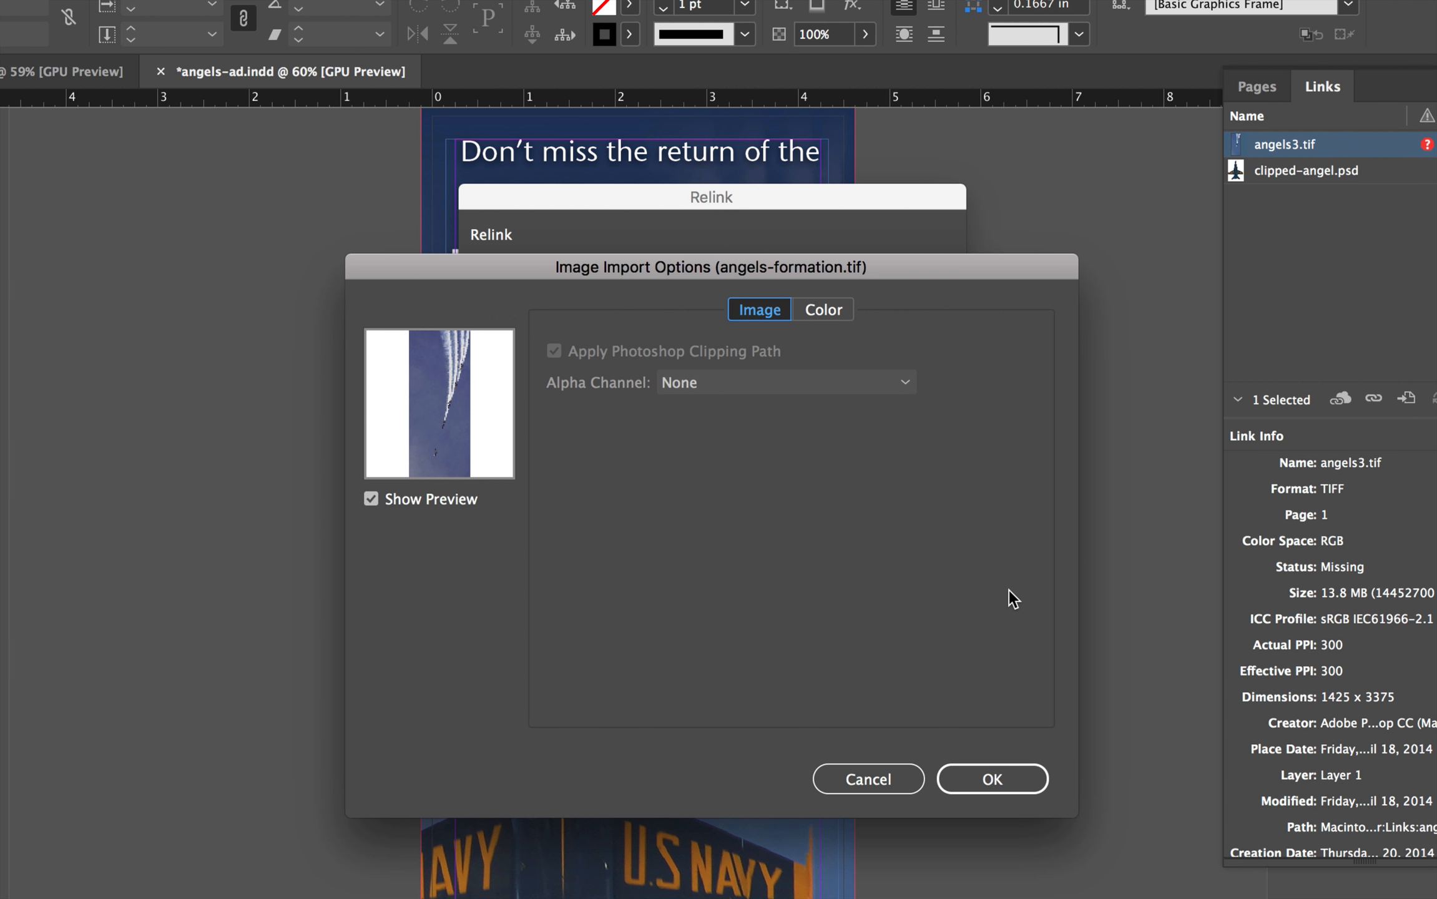
click(994, 779)
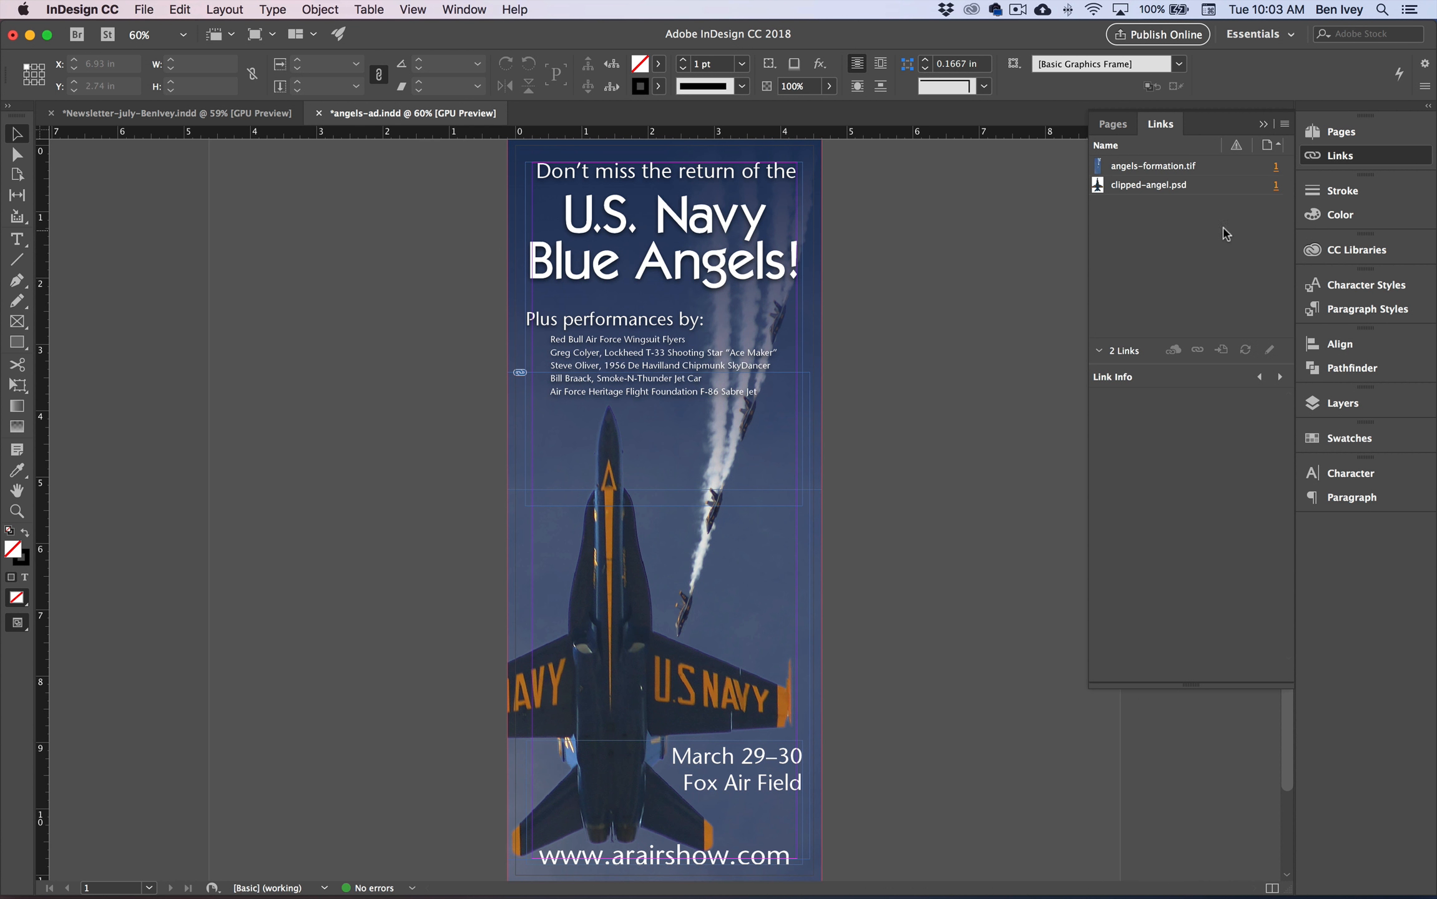
- Save the repaired angels-ad.indd and close it to return to the July newsletter
click(144, 6)
click(173, 131)
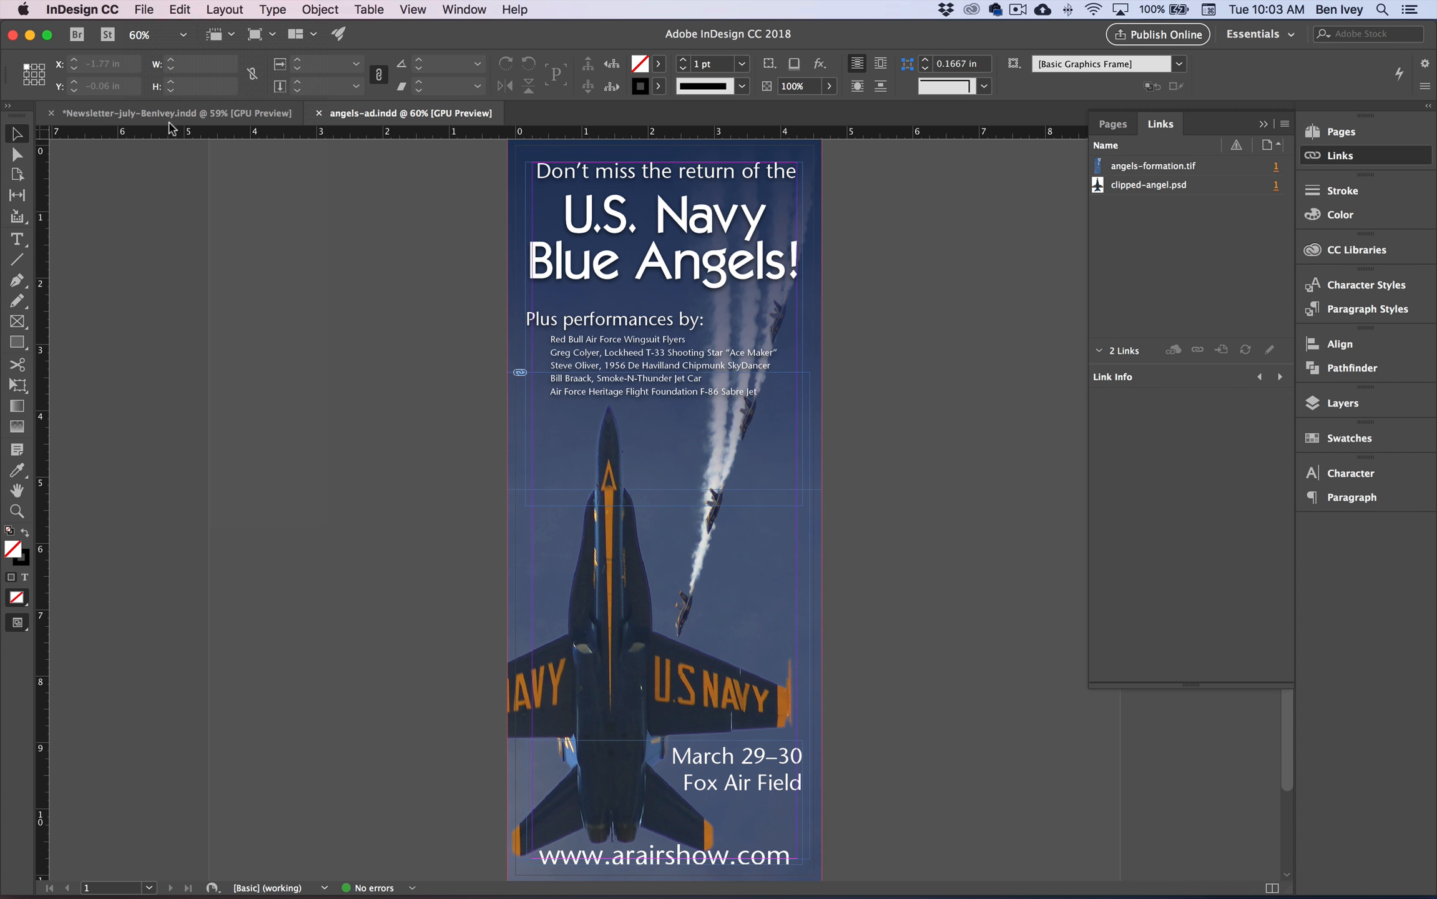
click(319, 113)
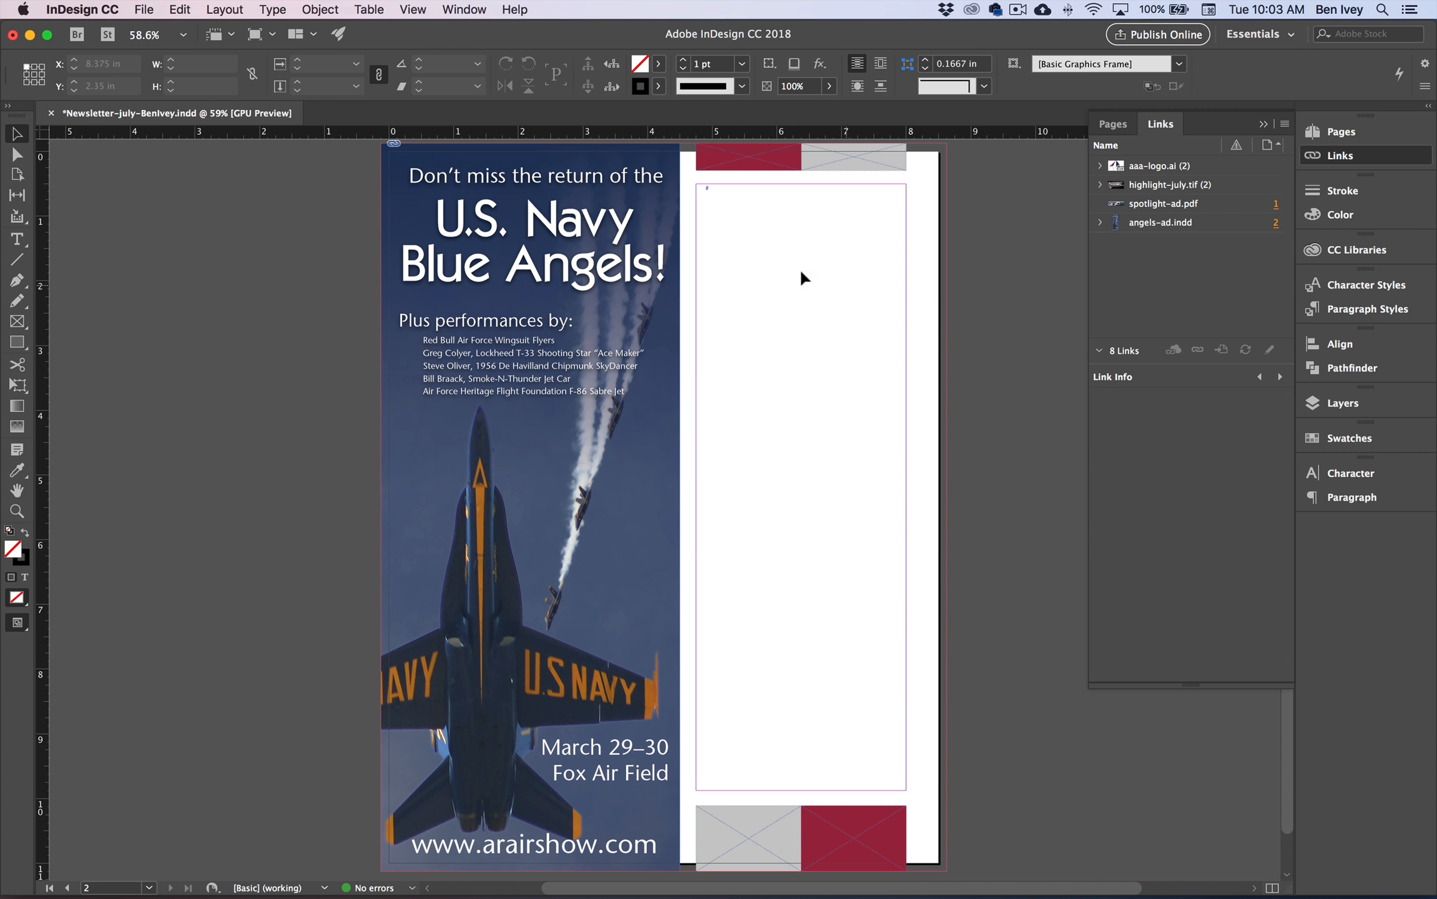
- Save the July newsletter document with the placed Blue Angels ad
click(149, 8)
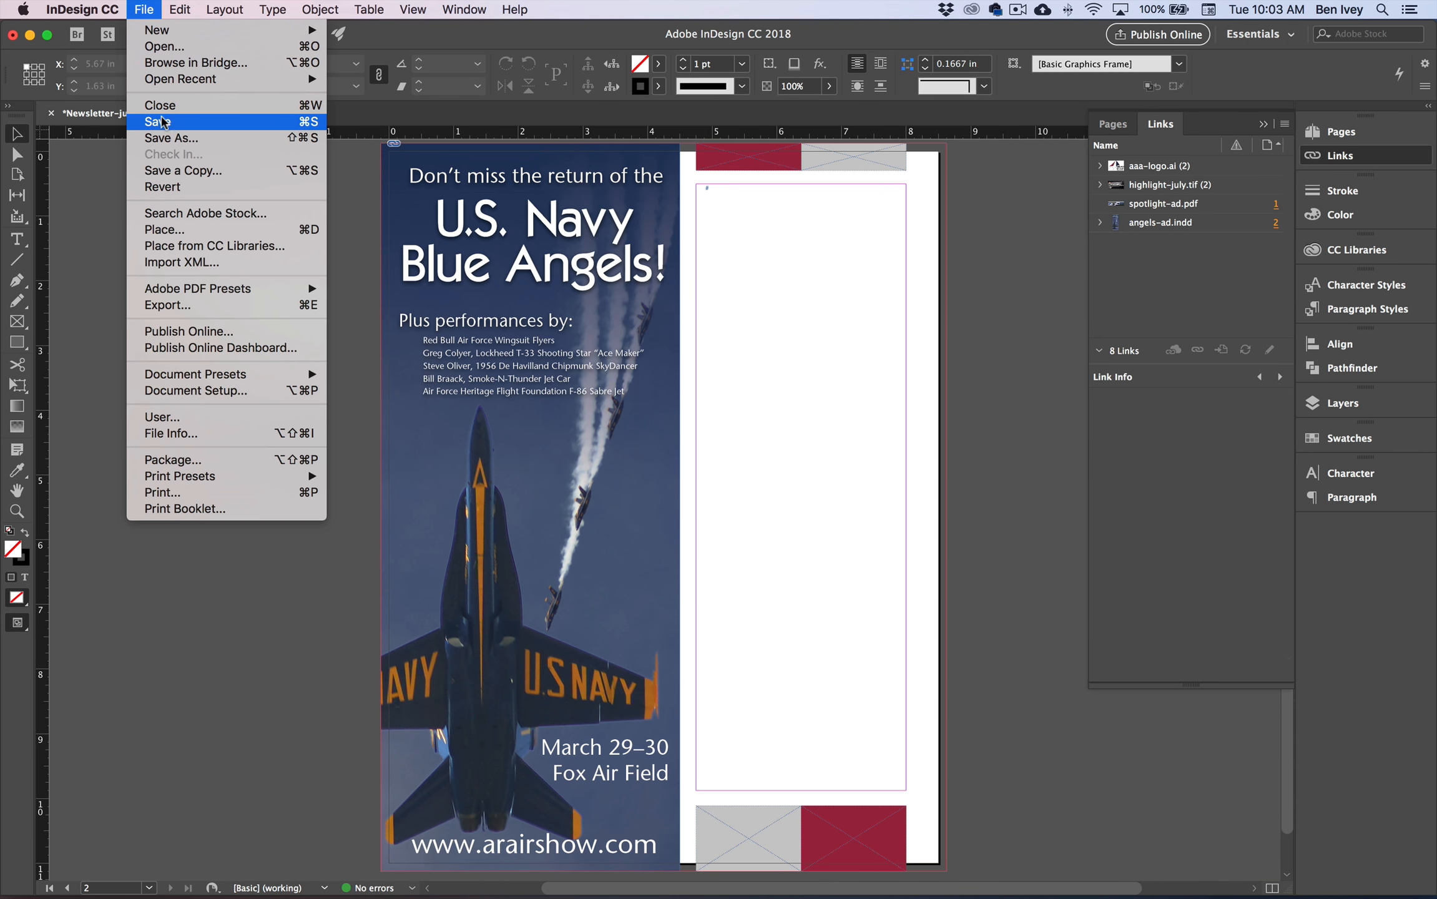